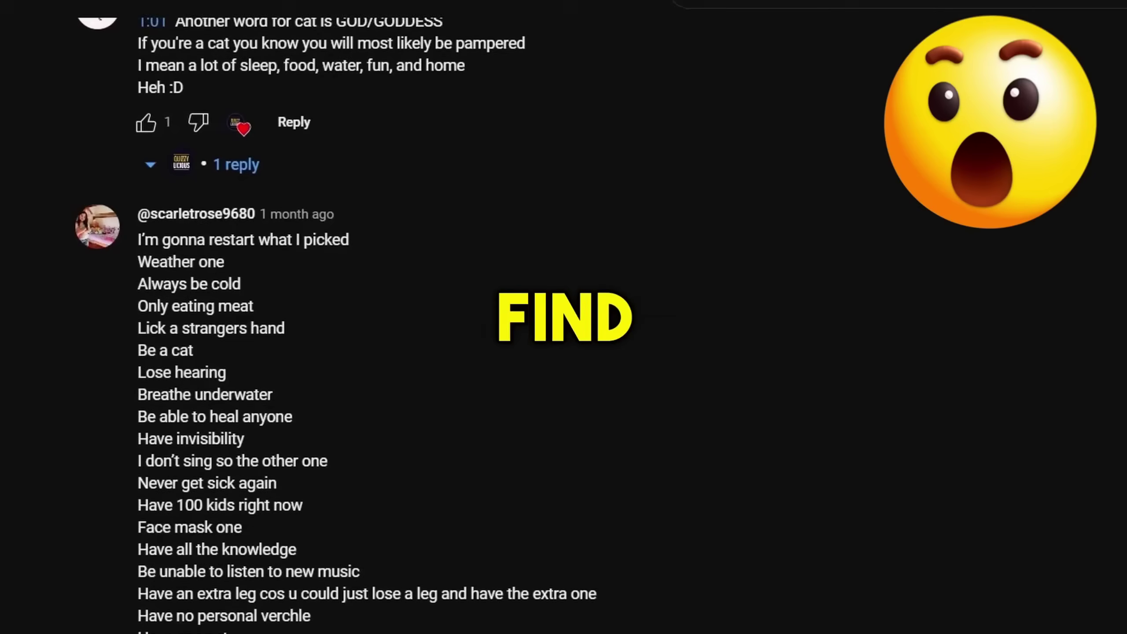
scroll(1057, 567, "down", 3)
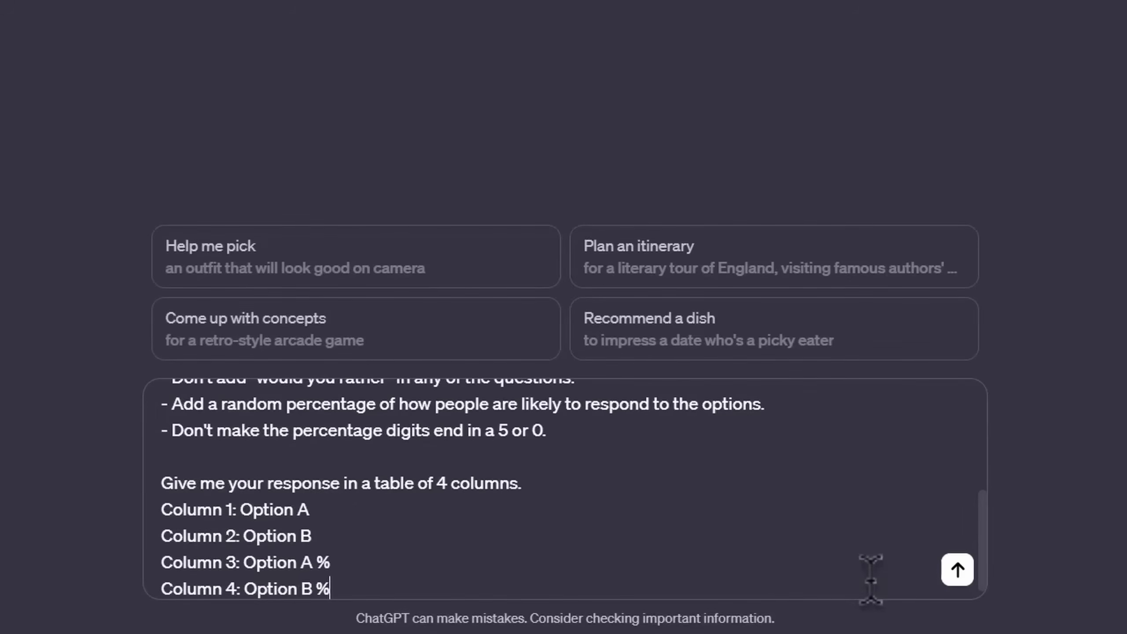
Submit the ChatGPT prompt requesting a four-column table of Option A, Option B, Option A % and Option B %
key("Return")
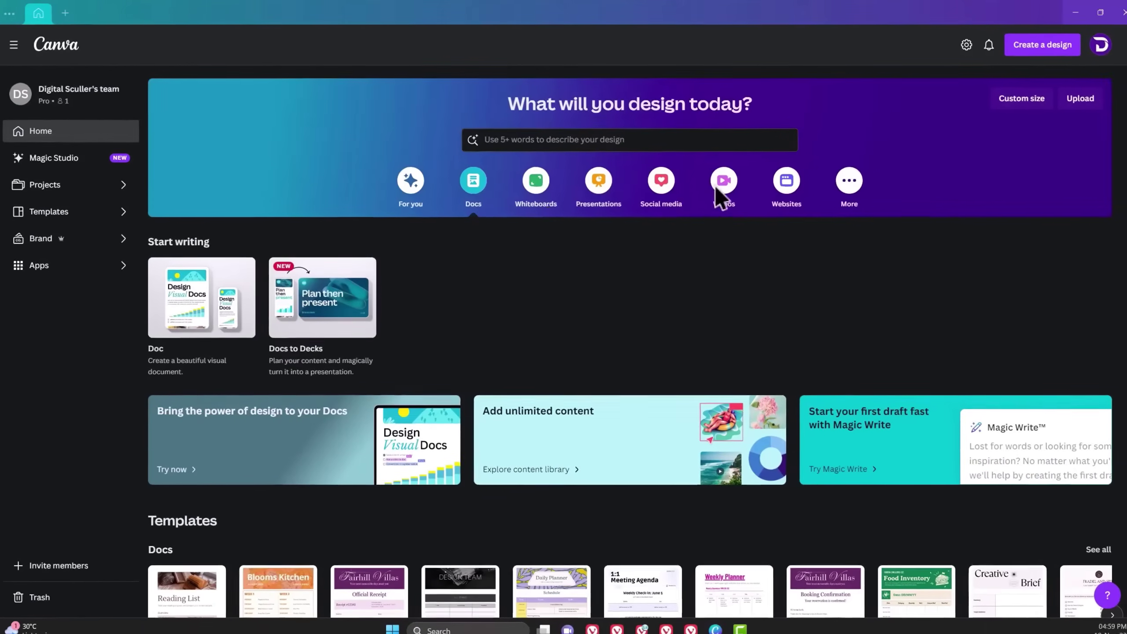
Switch to Canva, create a blank 1080 × 1920 px Mobile Video and extend its page to 7.0 seconds
left_click(720, 179)
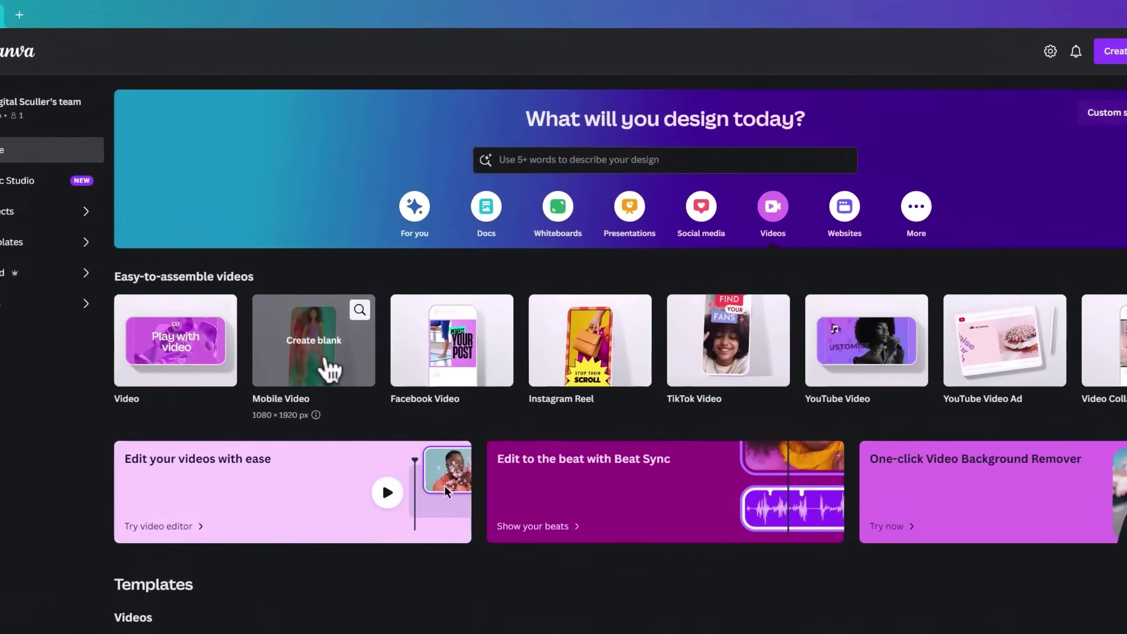
left_click(331, 363)
left_click_drag(923, 600, 1050, 602)
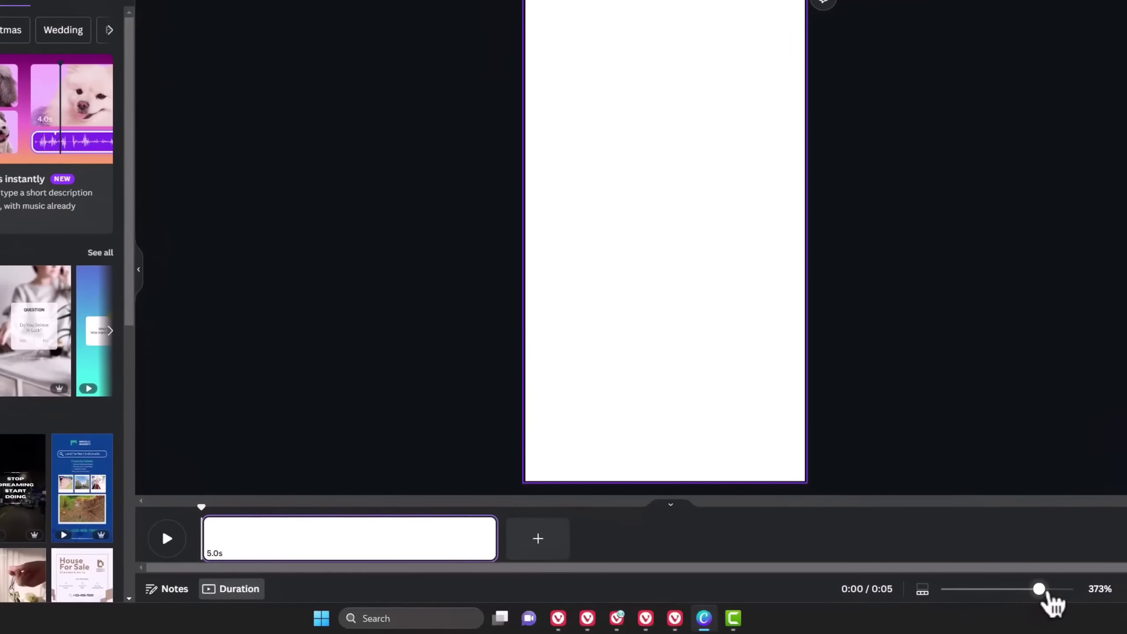
left_click_drag(494, 538, 582, 550)
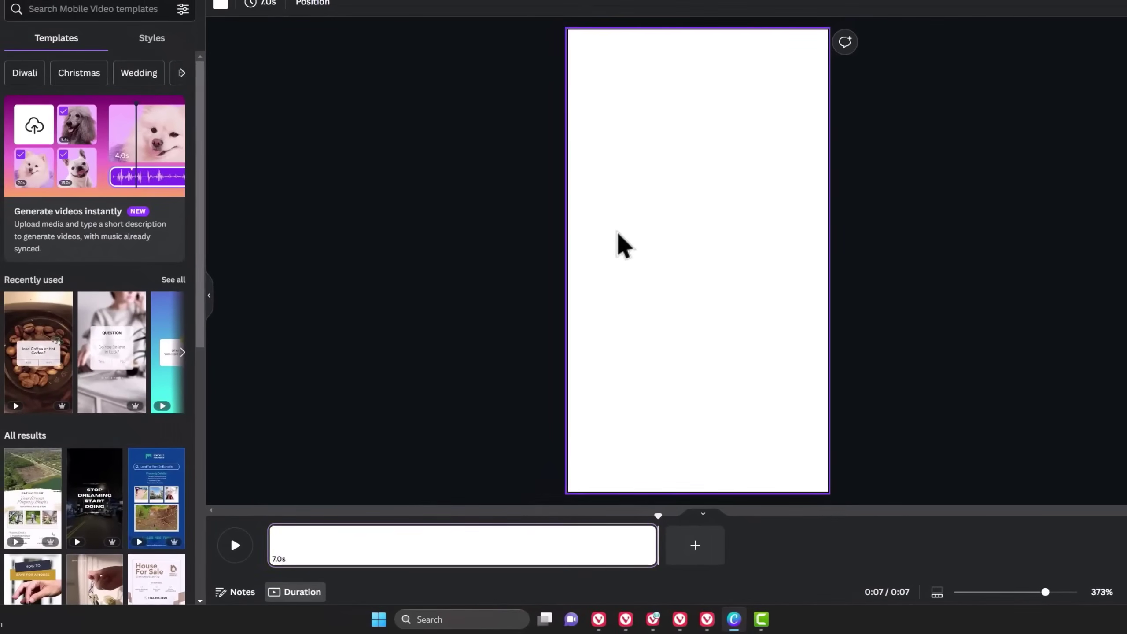
Add a 1,080 × 960 rectangle covering the page's upper half and place a duplicate over the lower half
key("r")
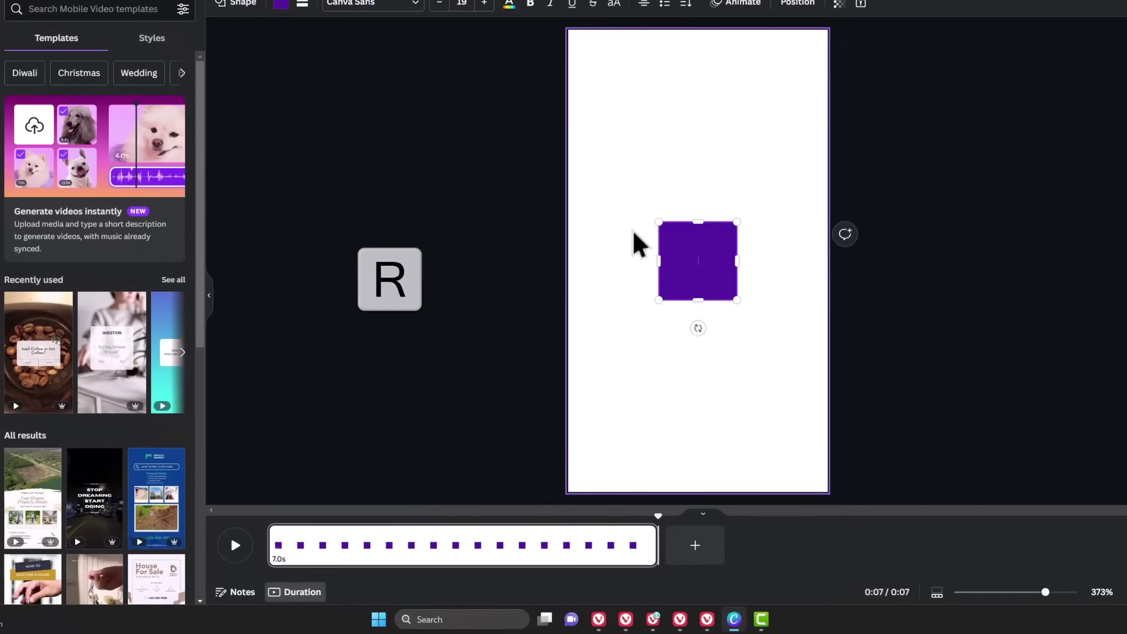
left_click_drag(738, 241, 636, 51)
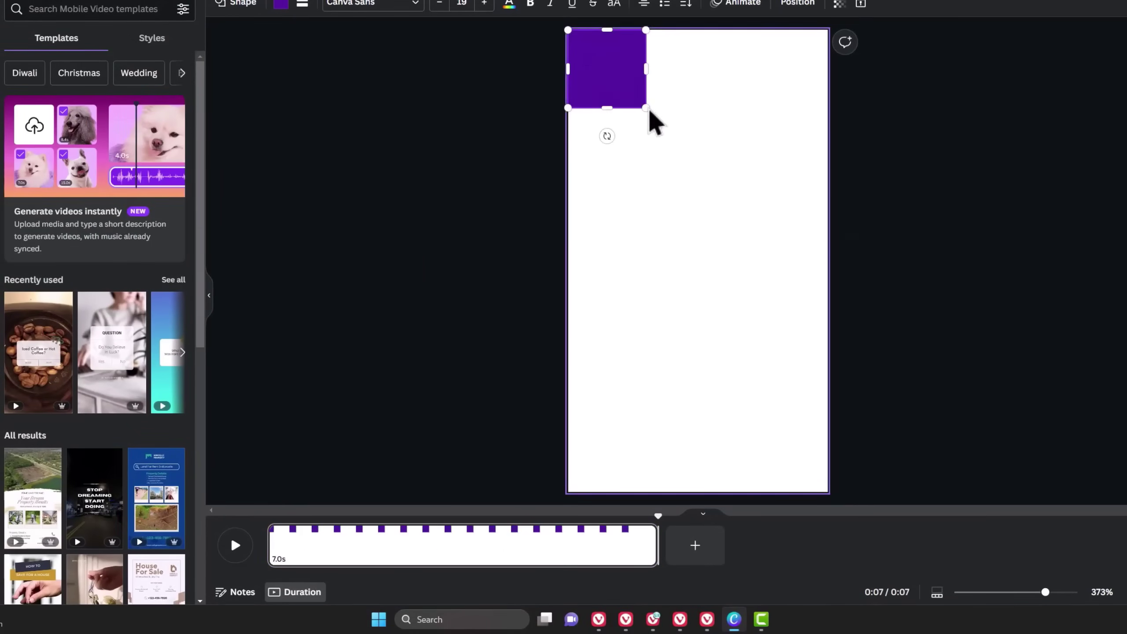
left_click_drag(647, 107, 828, 263)
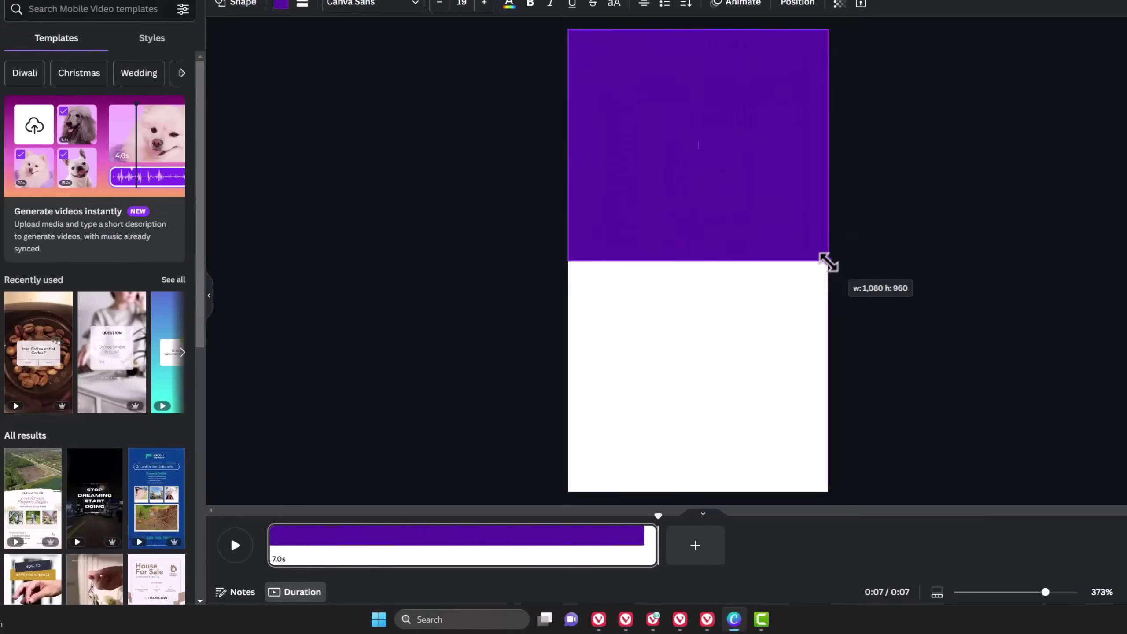
key("ctrl+d")
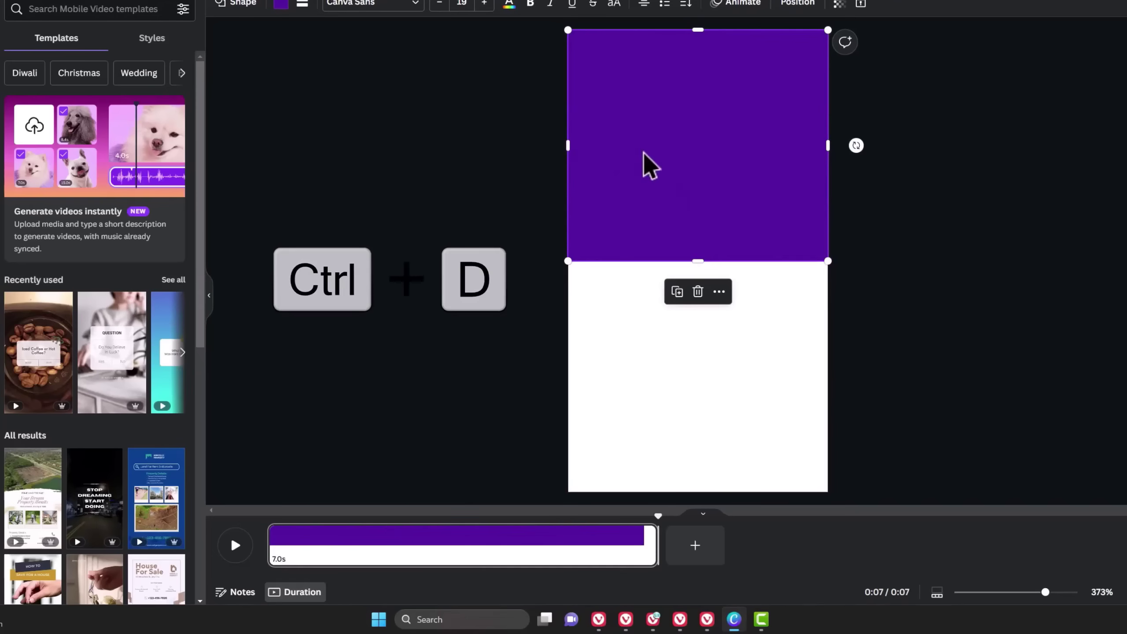
left_click_drag(679, 184, 674, 405)
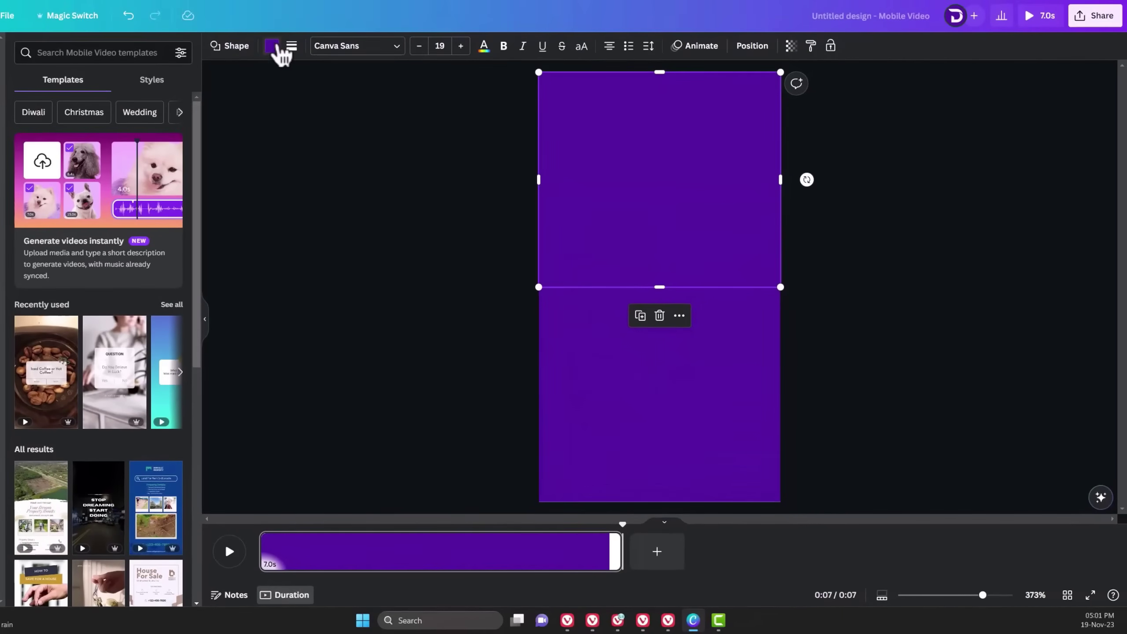
Colour the upper rectangle orange and the lower rectangle light blue #38b6ff
left_click(272, 45)
left_click(170, 380)
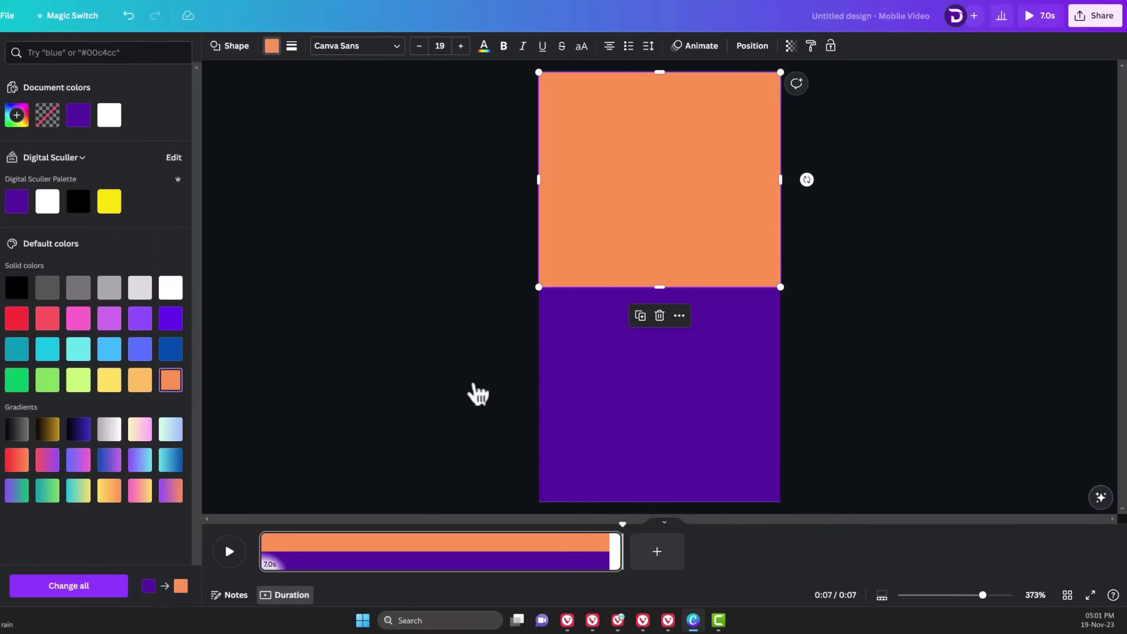
left_click(598, 391)
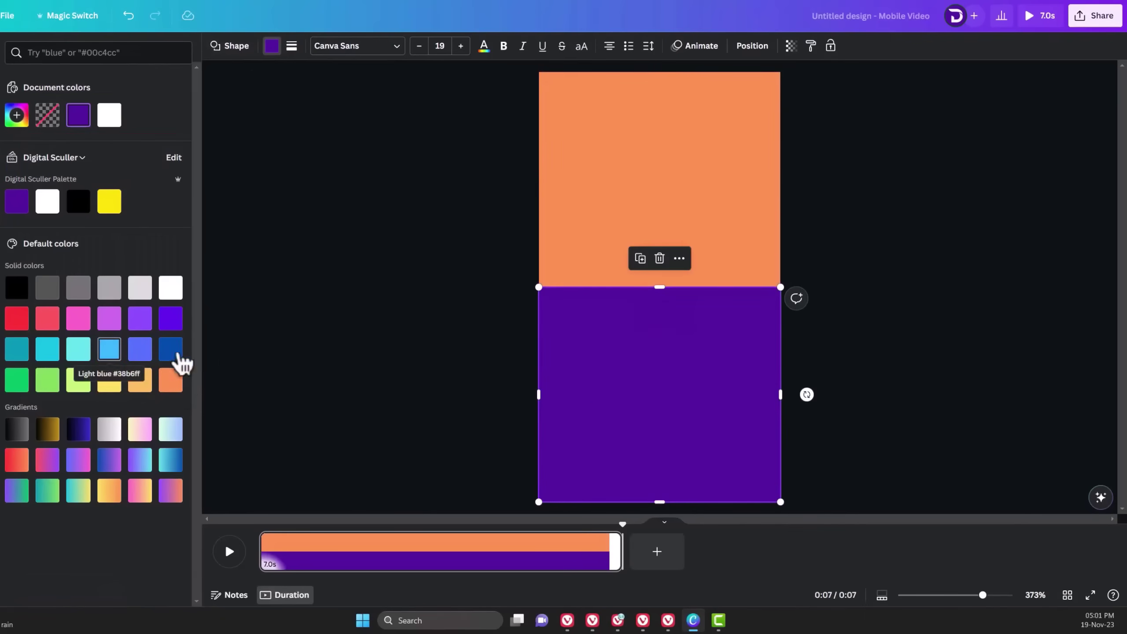
left_click(510, 342)
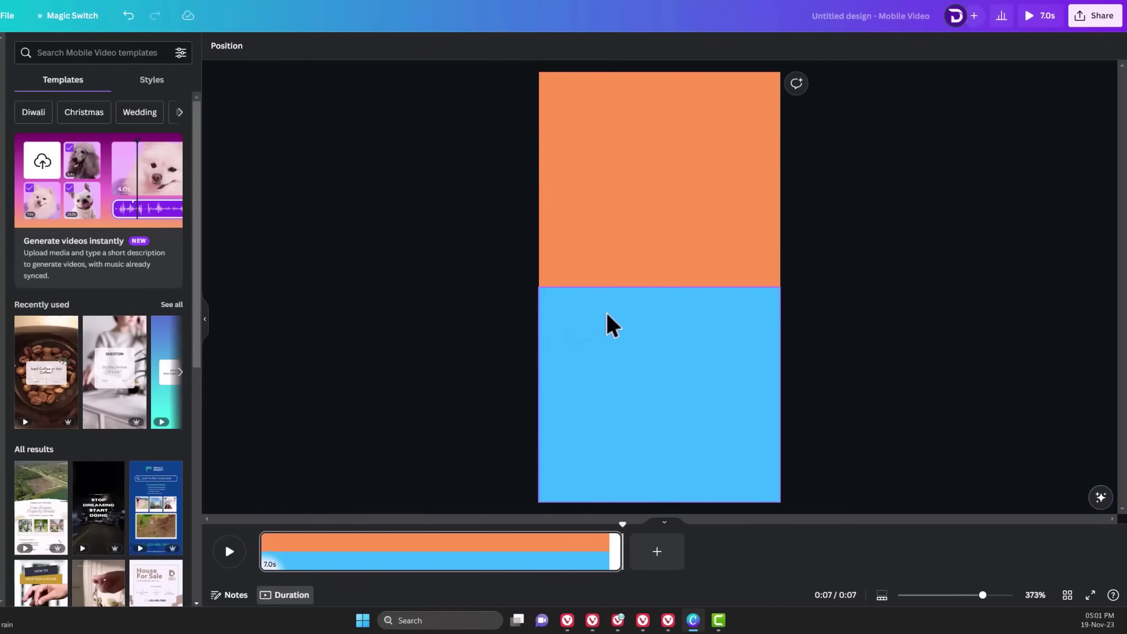
Add a thin black bar across the full page width where the orange and blue halves meet
key("r")
left_click(272, 46)
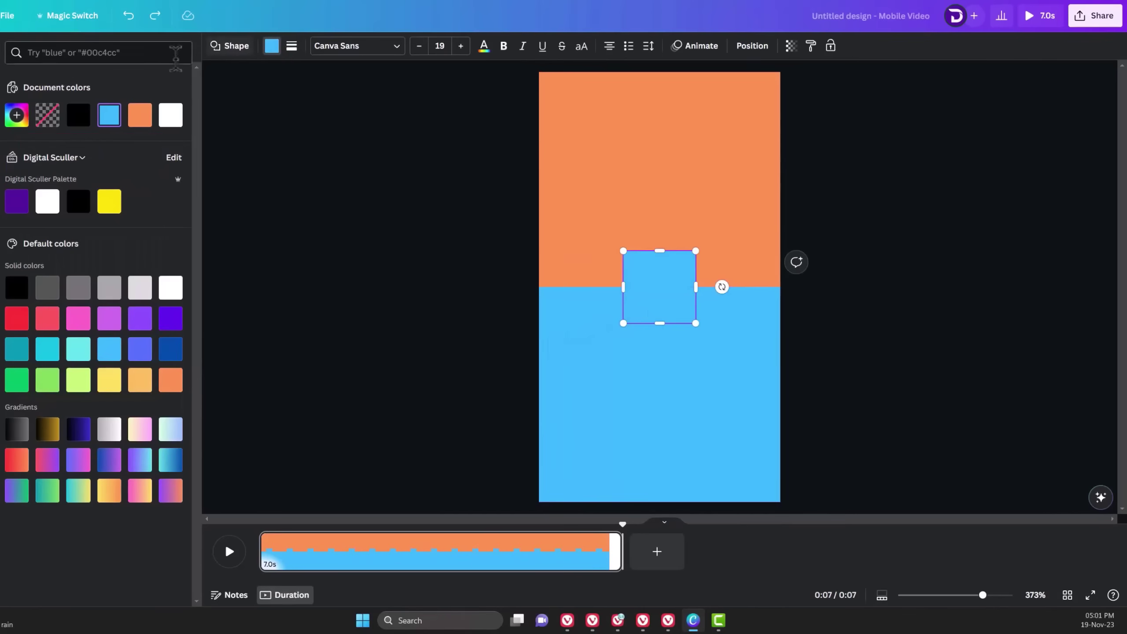
left_click(89, 116)
left_click_drag(661, 316, 781, 292)
left_click(846, 338)
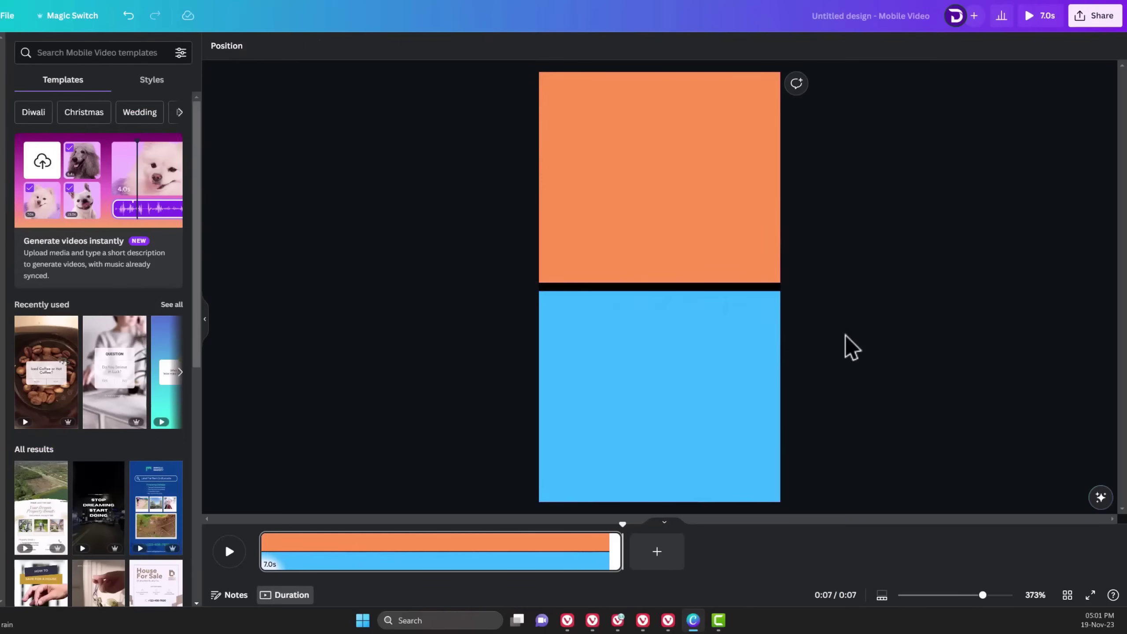
Add a black circle at the centre of the divider bar and shrink it
key("c")
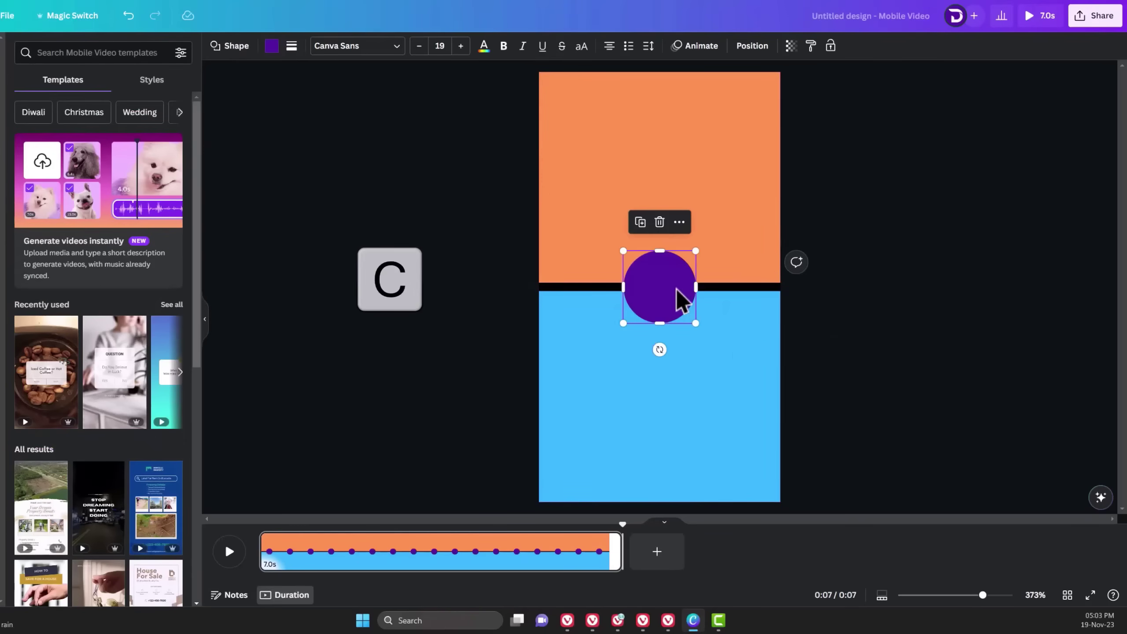
left_click(272, 46)
left_click(78, 232)
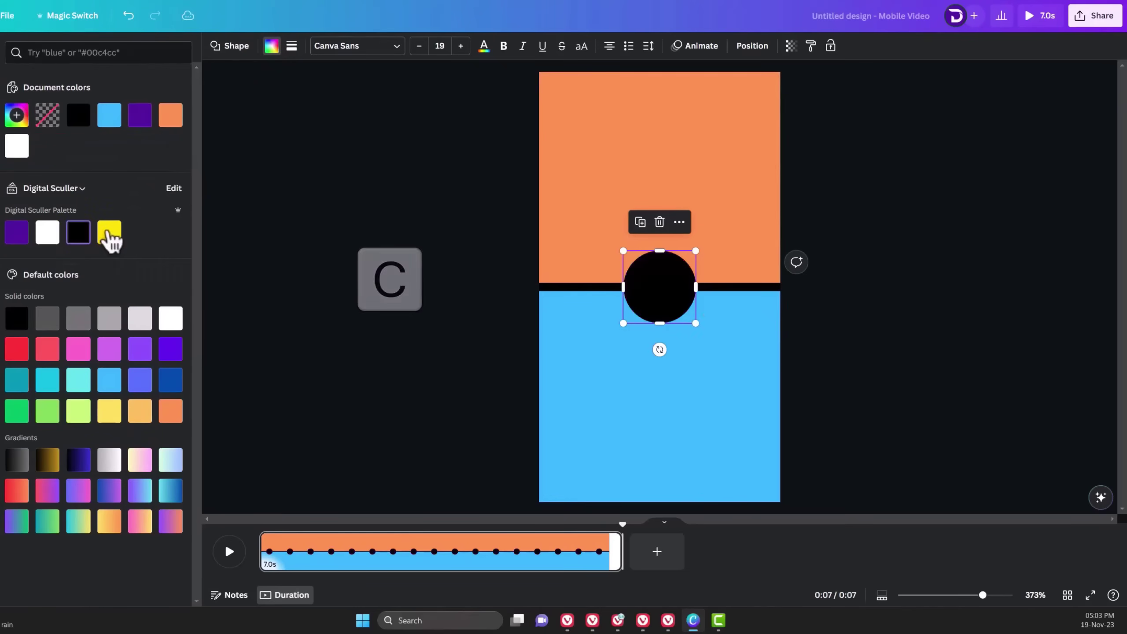
left_click_drag(695, 323, 677, 311)
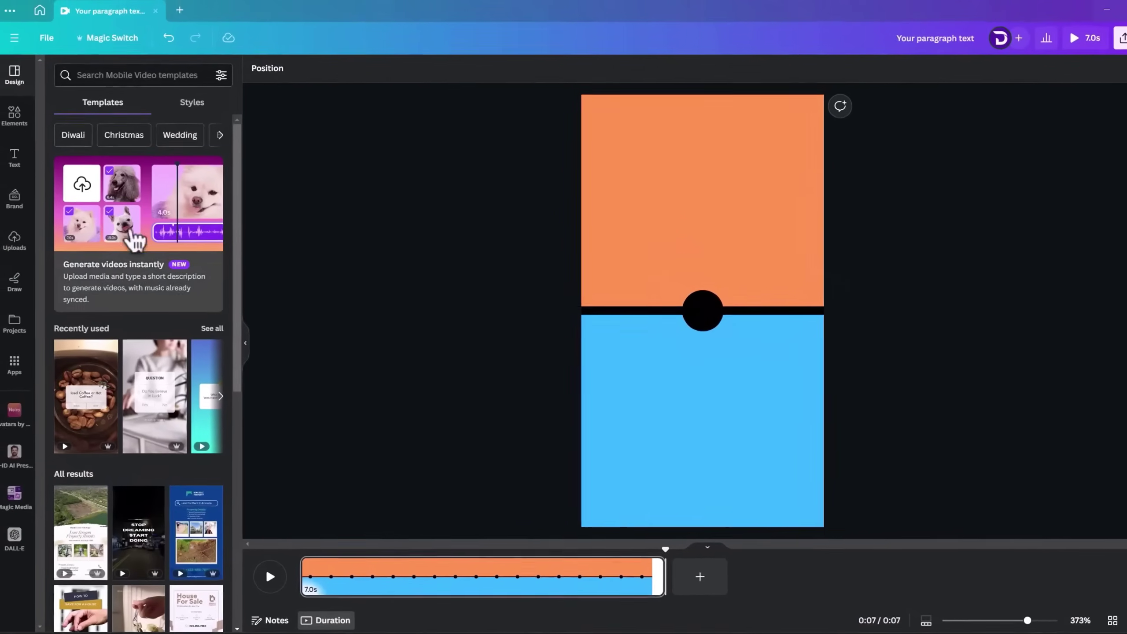
Add a heading in the lower part of the orange half reading "Sleep only 3 hours a night"
left_click(20, 160)
left_click(140, 178)
left_click_drag(715, 344, 680, 257)
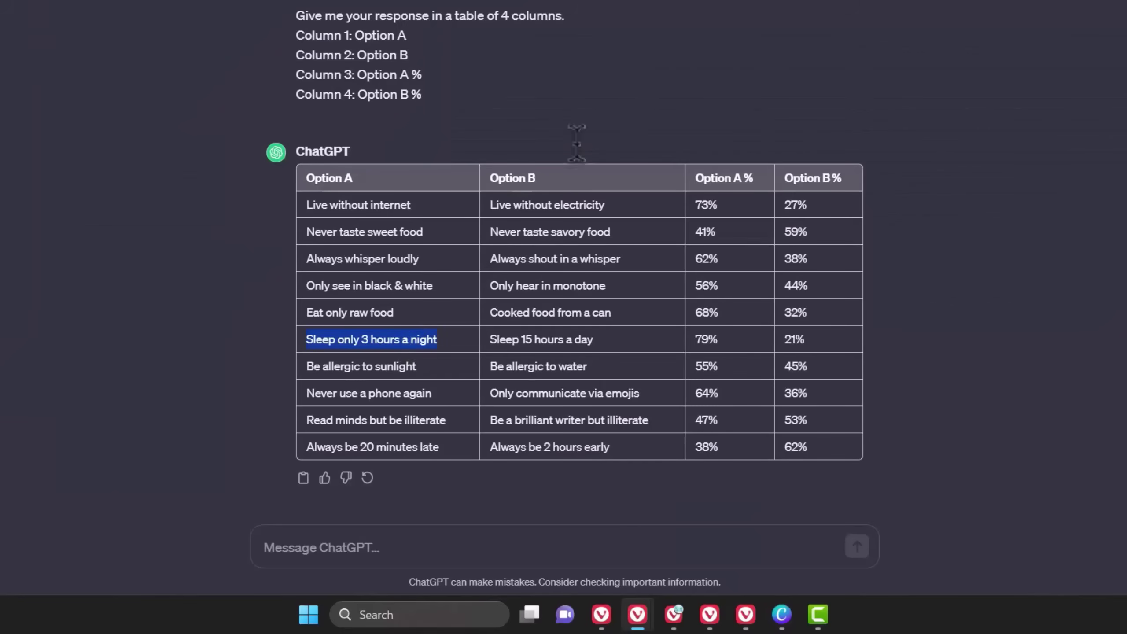
type("Sleep only 3 hours a night")
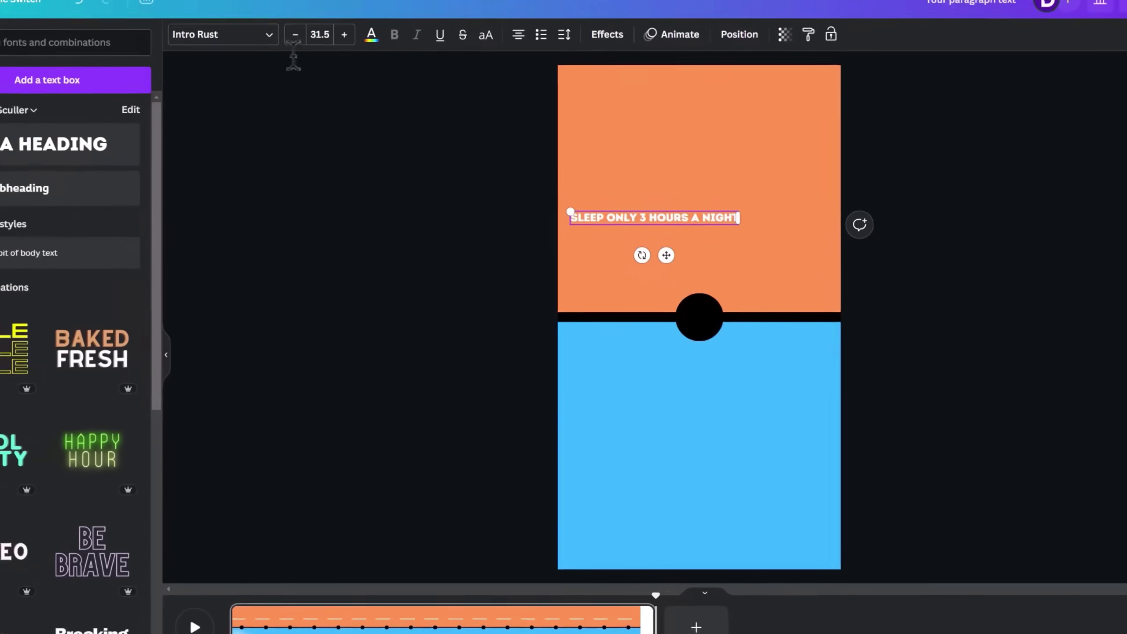
Set the heading to Intro Pro Black at size 56 and widen its box to fit the text on one line
left_click(160, 14)
left_click(60, 297)
left_click(107, 398)
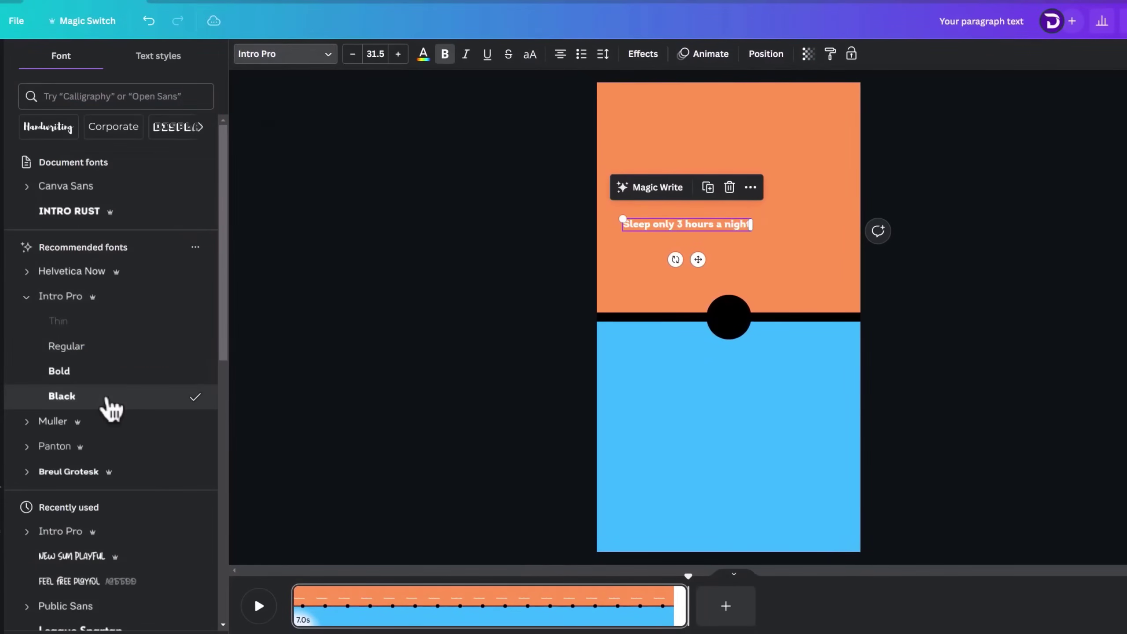
left_click(373, 55)
left_click(391, 437)
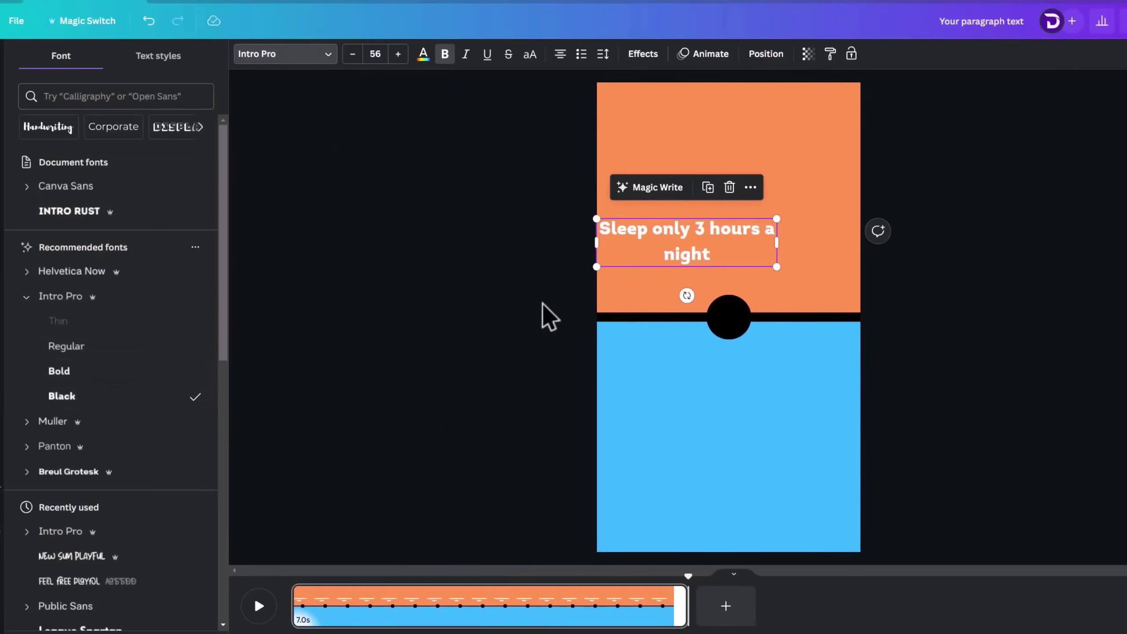
left_click_drag(777, 243, 849, 240)
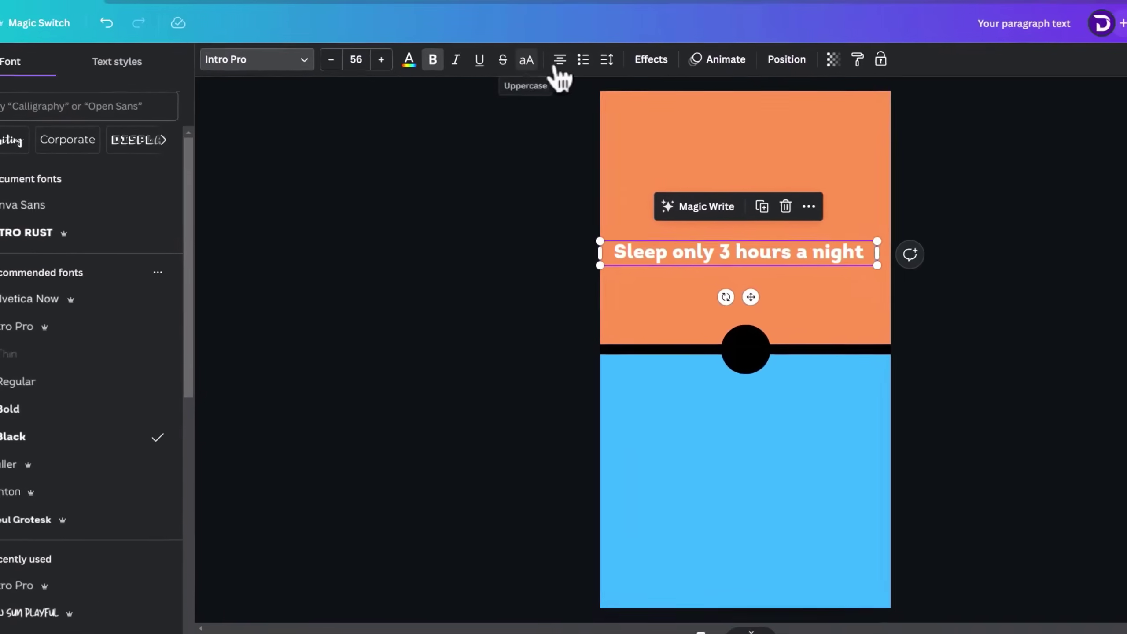
left_click(560, 59)
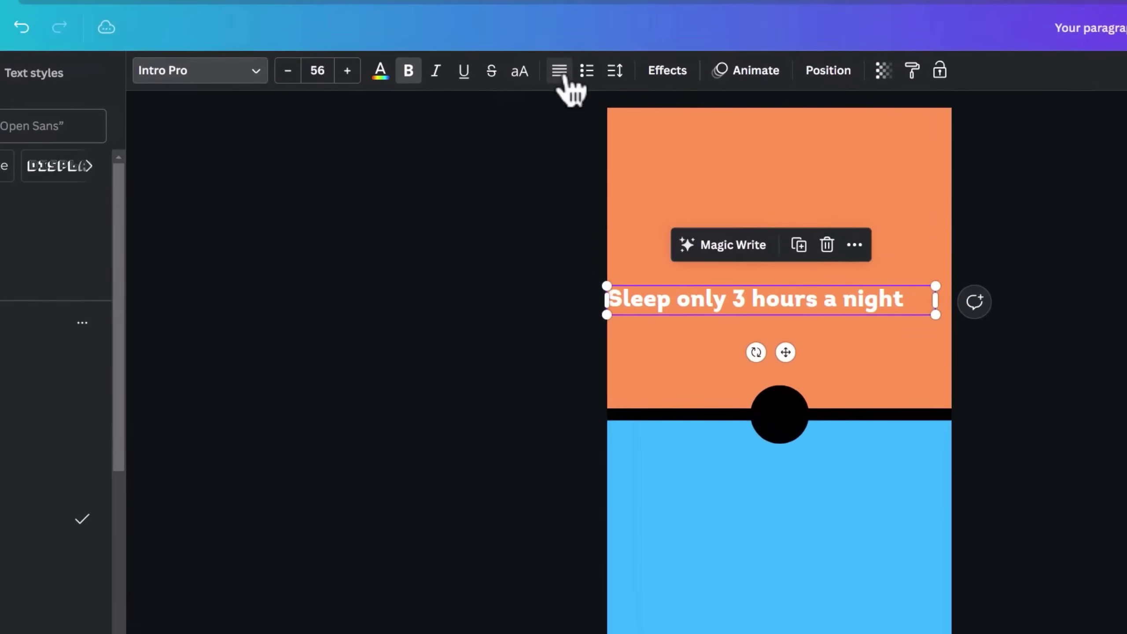
left_click(562, 72)
left_click(561, 71)
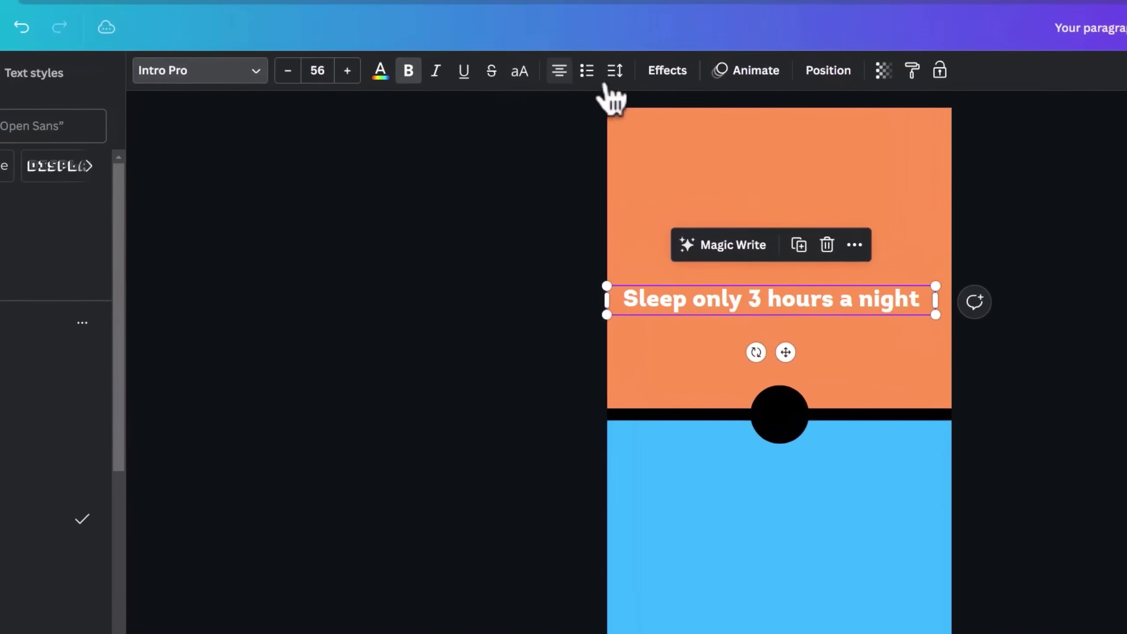
Apply a black Outline effect with a thickness of 111 to the heading
left_click(668, 71)
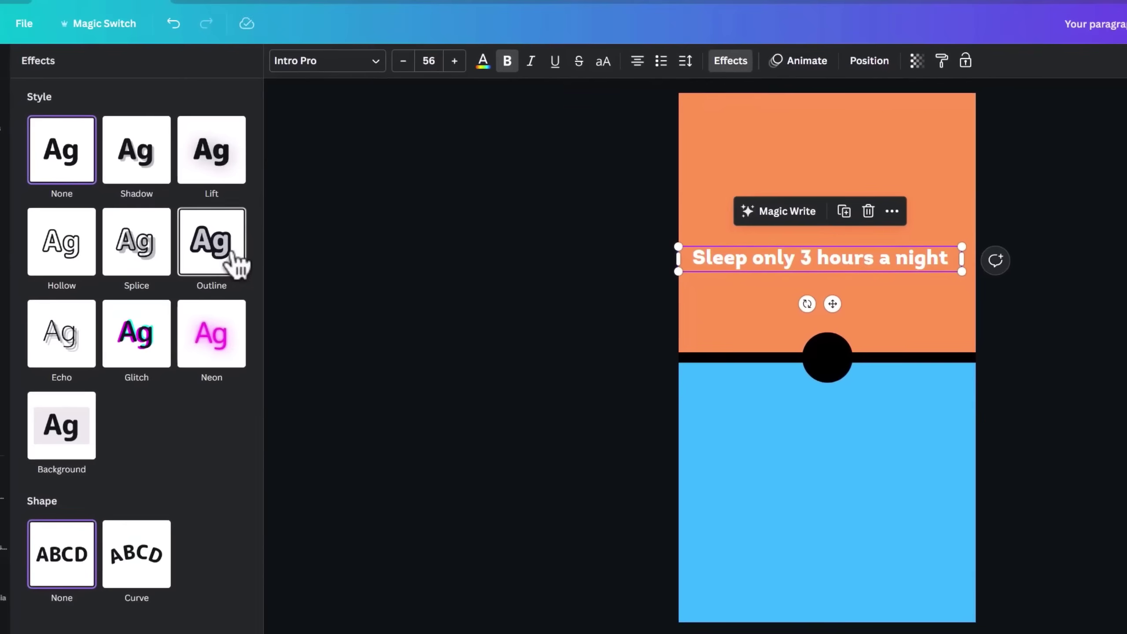
left_click(178, 266)
left_click(182, 378)
left_click(73, 430)
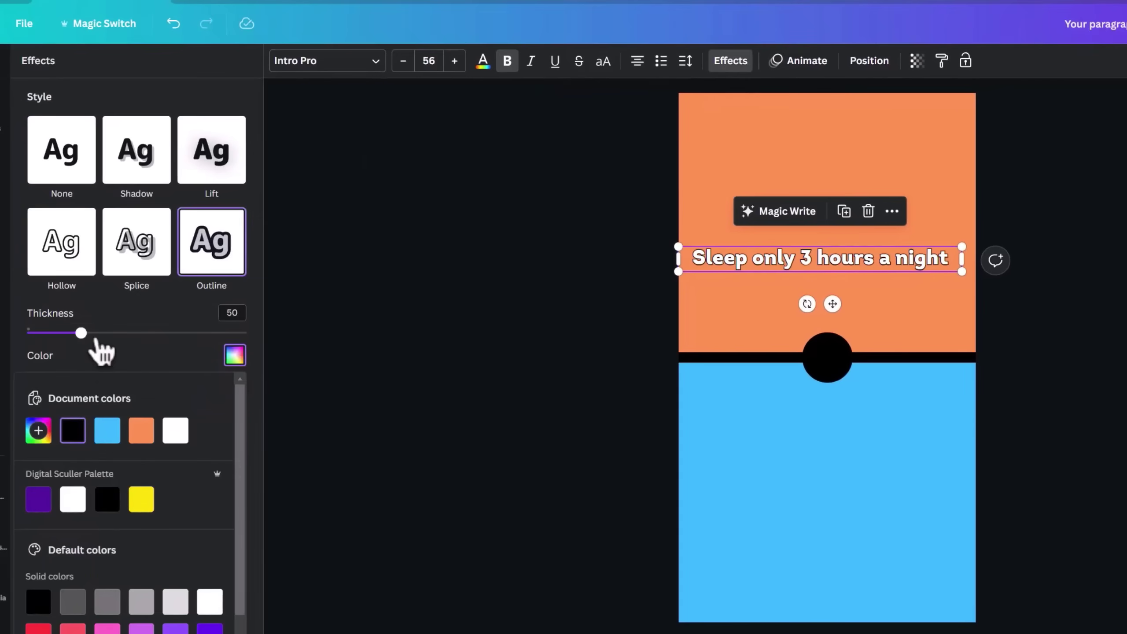
left_click_drag(81, 332, 153, 333)
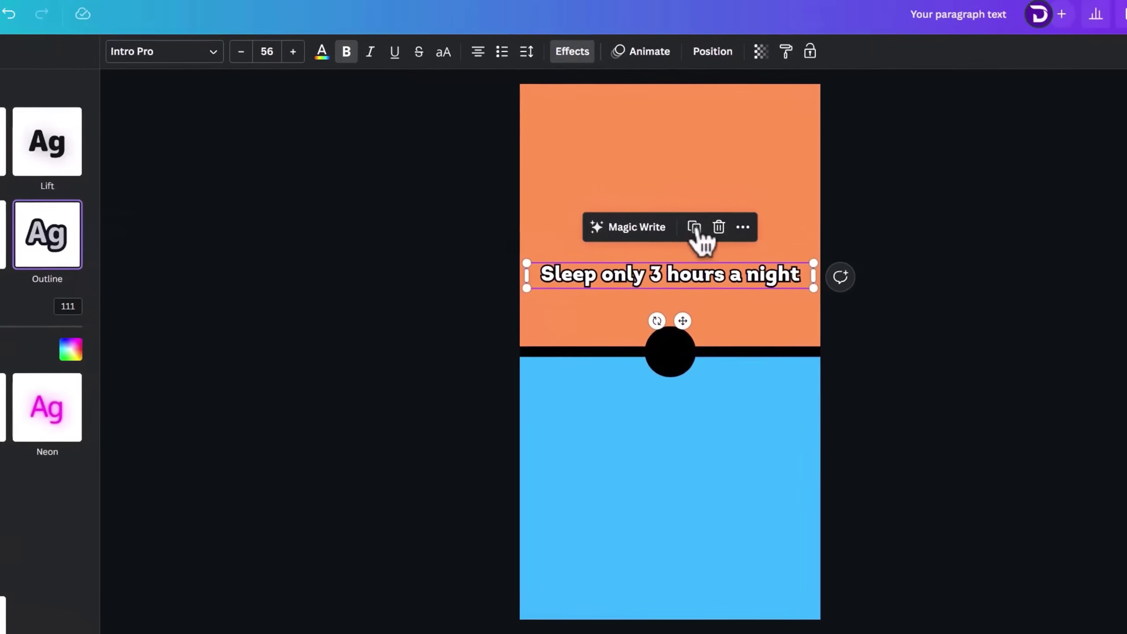
Duplicate the heading into the blue half and replace the copy's text with "Sleep 15 hours a day"
left_click(695, 227)
left_click_drag(700, 284, 680, 451)
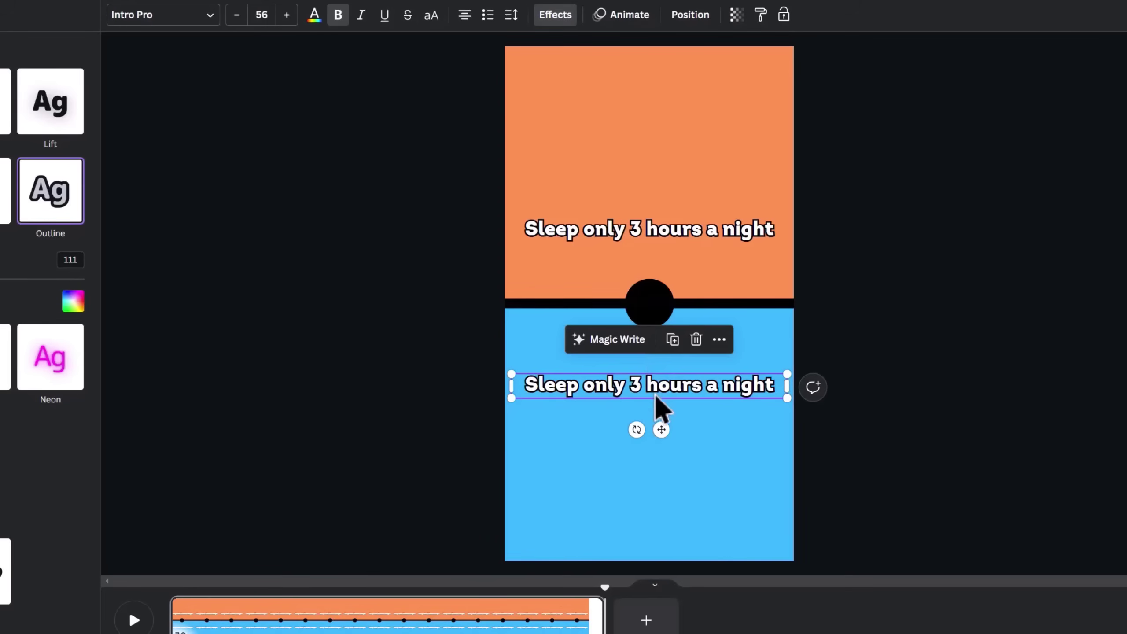
double_click(656, 394)
key("ctrl+v")
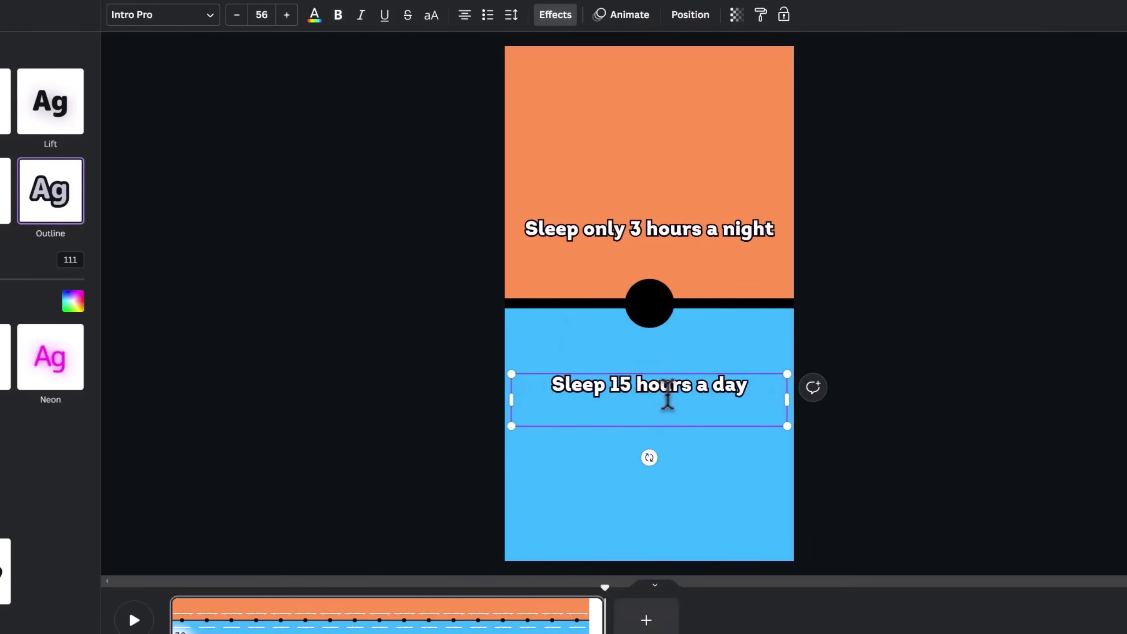
key("BackSpace")
key("Escape")
Duplicate the blue half's text onto the black circle, change it to "OR" and set its size to 72
key("ctrl+d")
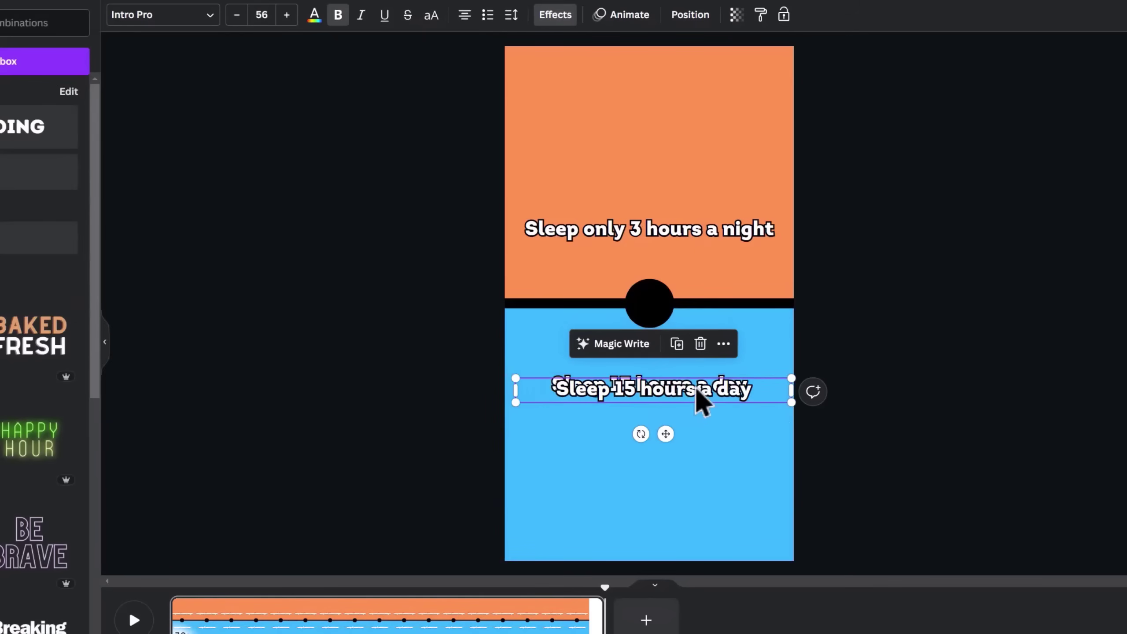
left_click_drag(698, 395, 654, 299)
type("OR")
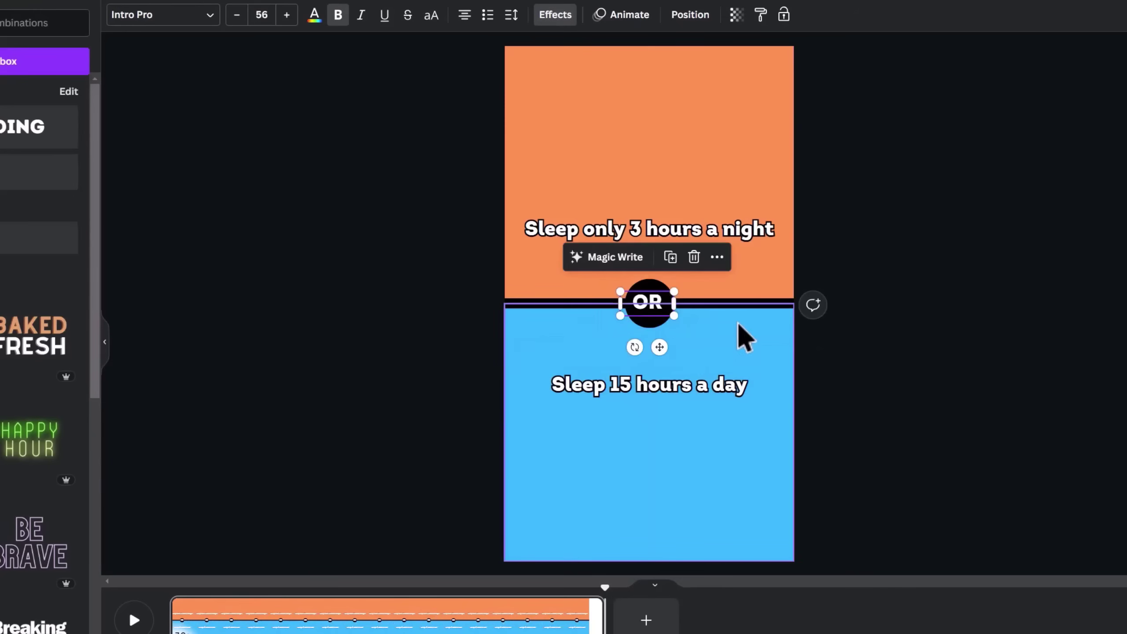
left_click(258, 14)
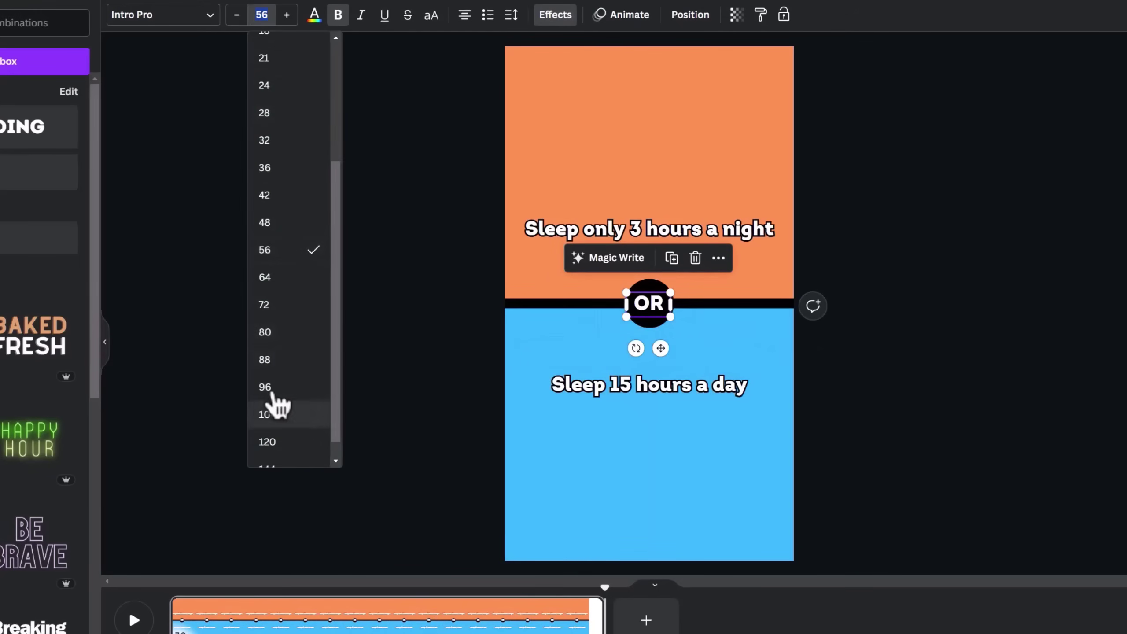
left_click(280, 307)
Move both option texts closer to the circle, leaving equal gaps of 95 above and below "OR"
left_click_drag(683, 386, 684, 362)
left_click_drag(712, 241, 712, 252)
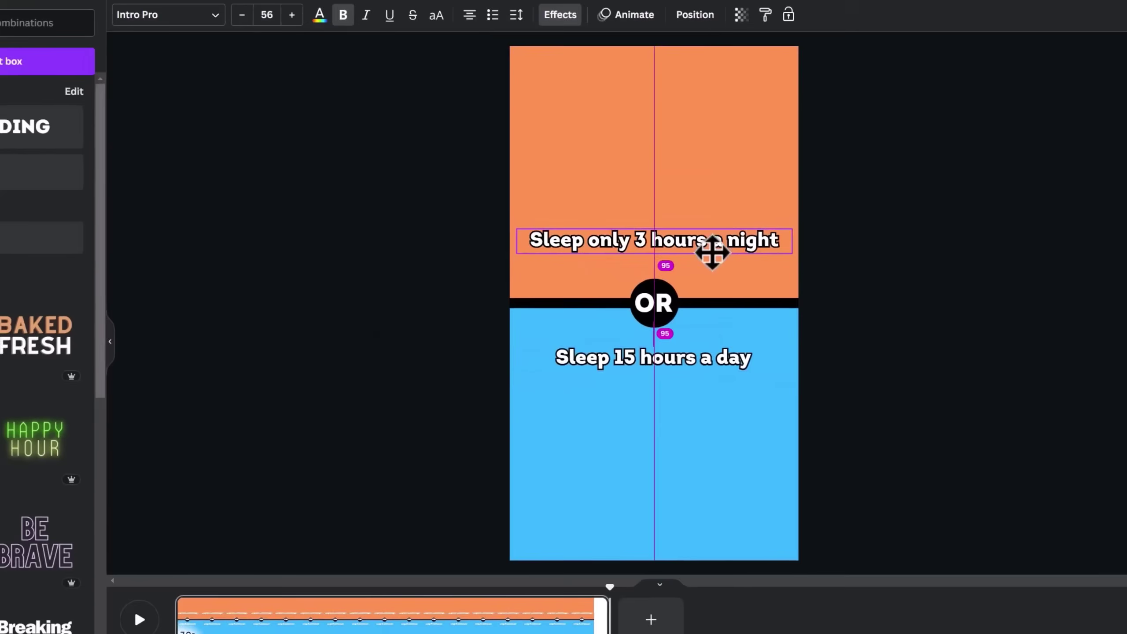
key("Escape")
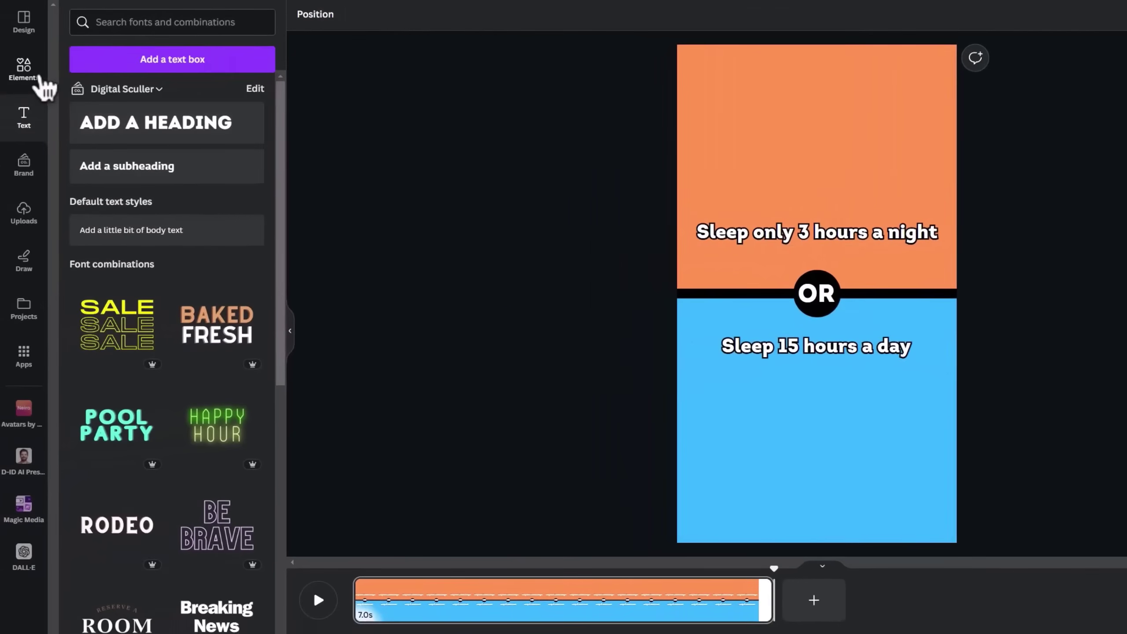
Search the elements for "tablet" and show all the matching frames
left_click(39, 77)
left_click(175, 21)
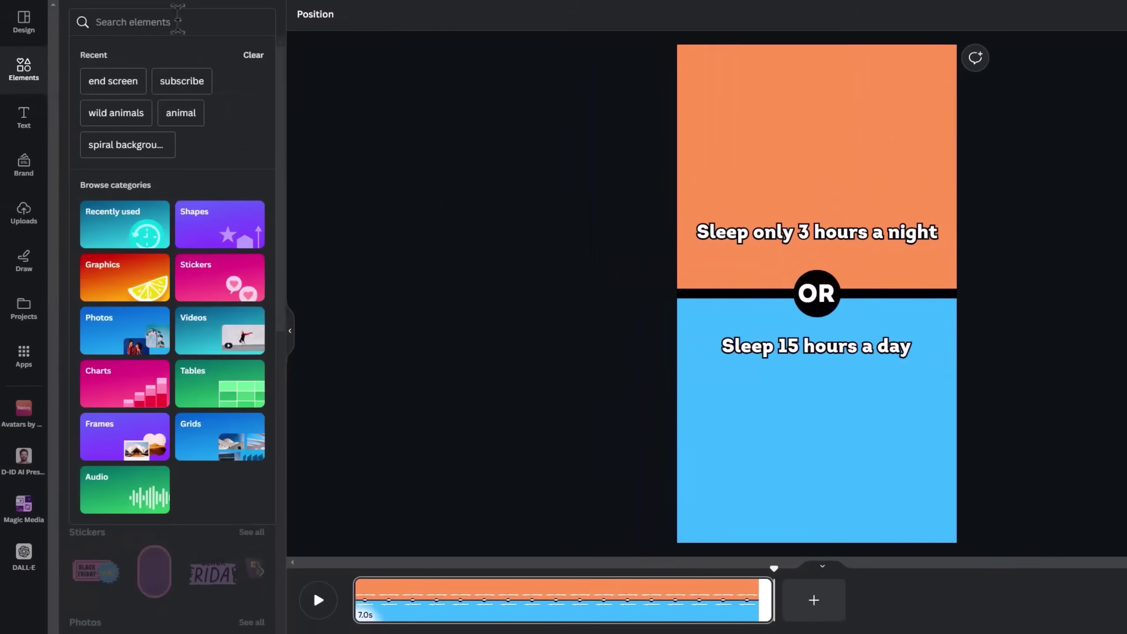
type("tablet")
key("Return")
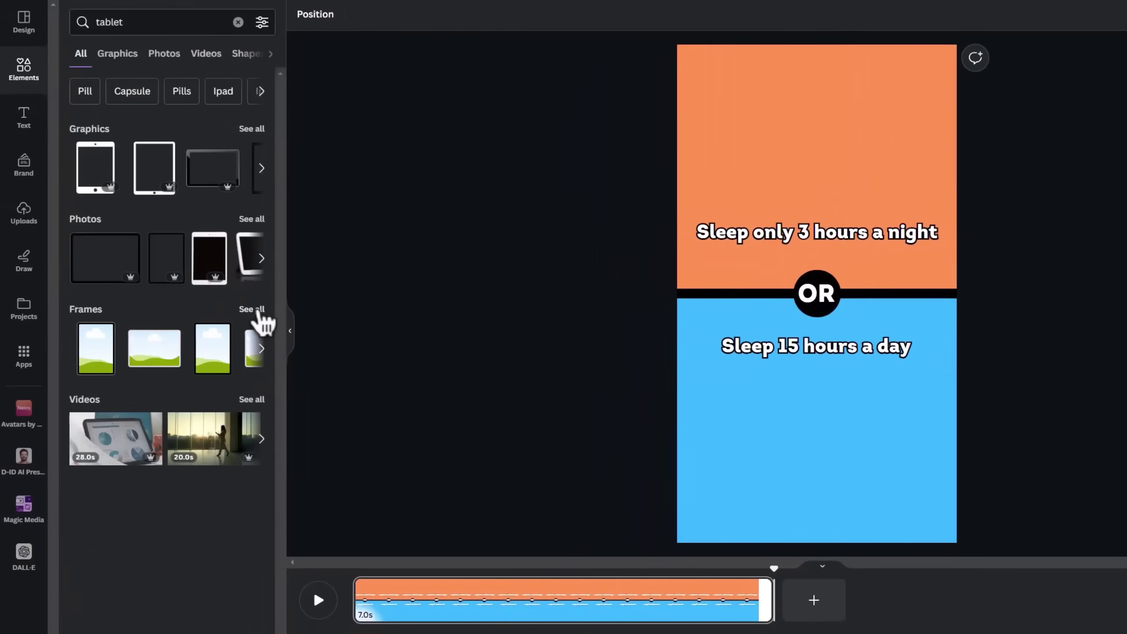
left_click(251, 306)
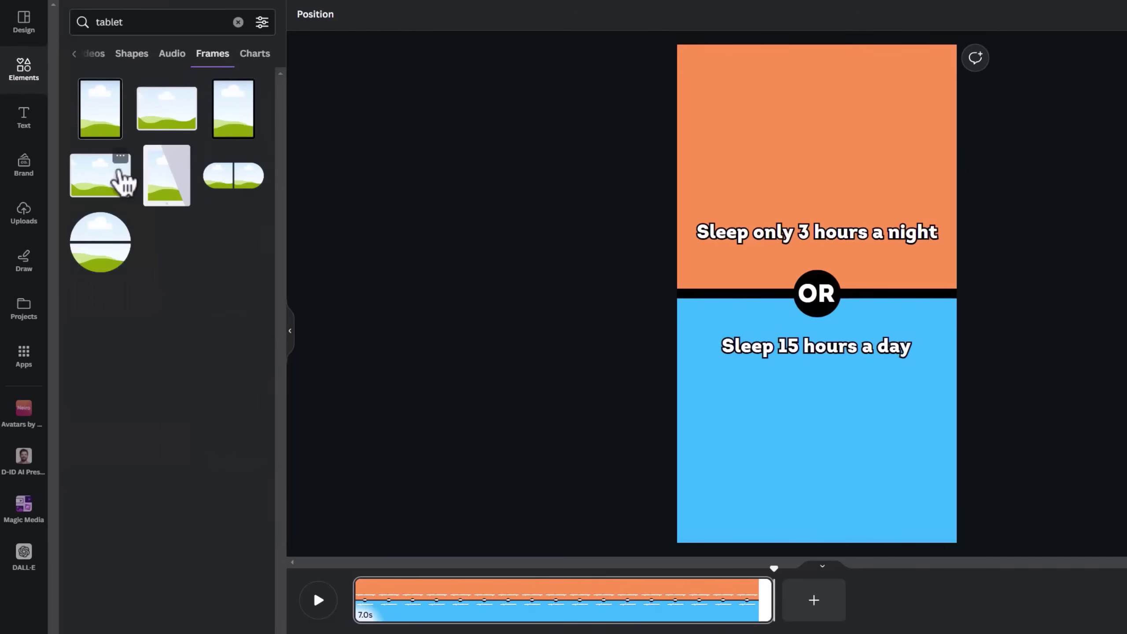
Add a white landscape tablet frame of about 789 by 571, centred above the orange half's text, and place a duplicate below the blue half's text
left_click_drag(125, 182, 774, 126)
left_click_drag(837, 169, 918, 181)
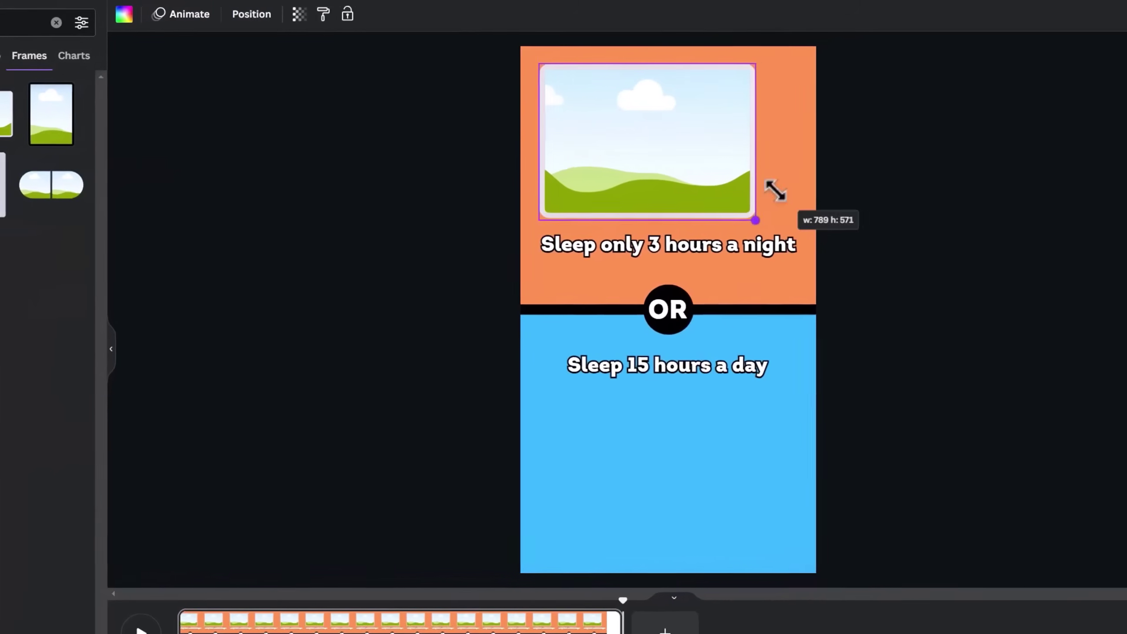
left_click_drag(650, 163, 672, 164)
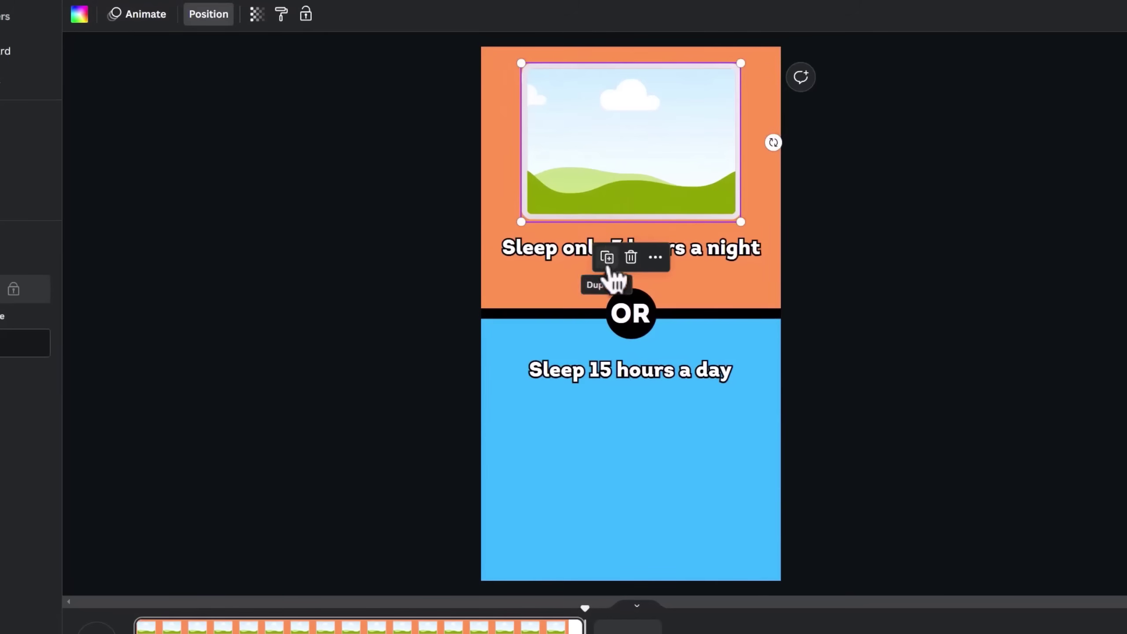
left_click(607, 257)
left_click_drag(634, 202, 634, 514)
Duplicate the orange half's option text, change the copy to "79%", narrow its text box and place it over the original text
left_click(666, 254)
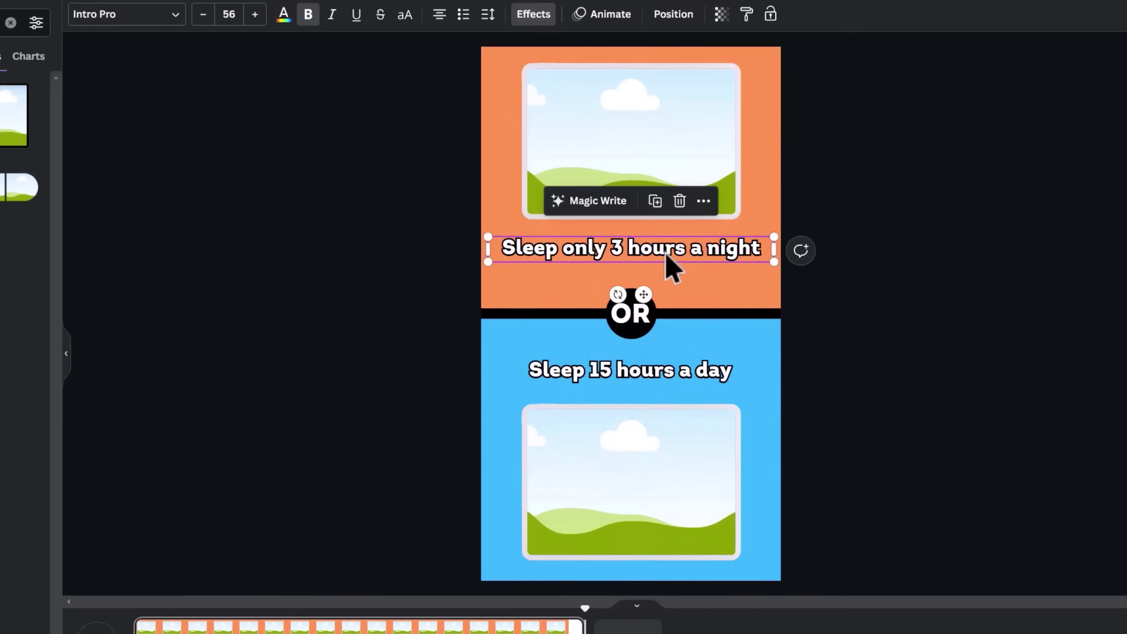
left_click_drag(666, 254, 667, 277)
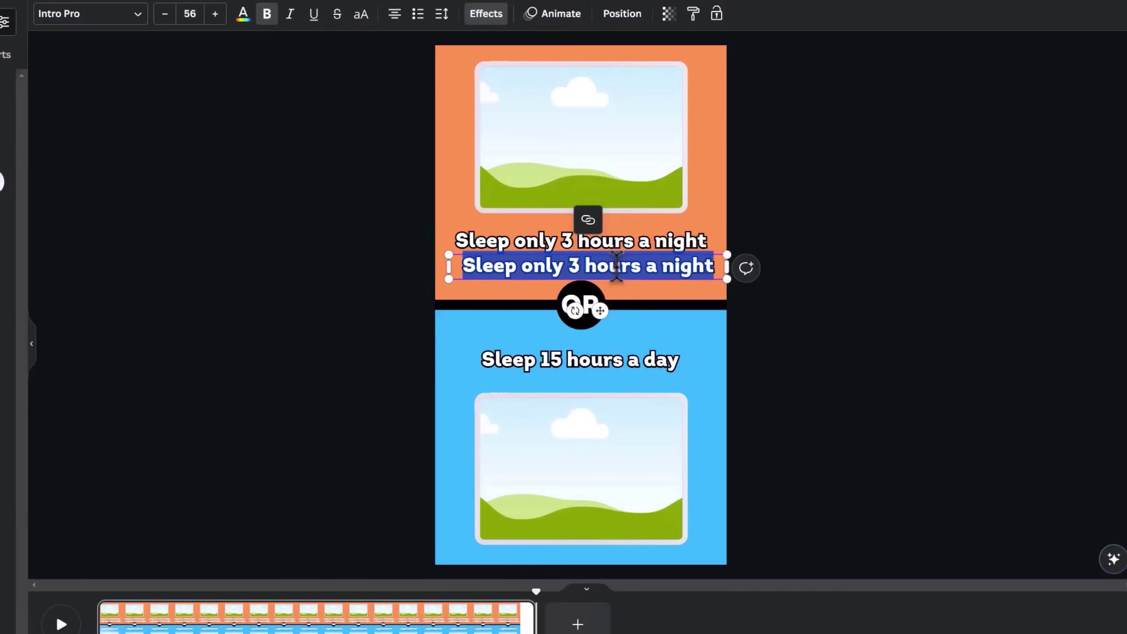
type("79%")
left_click_drag(728, 267, 584, 237)
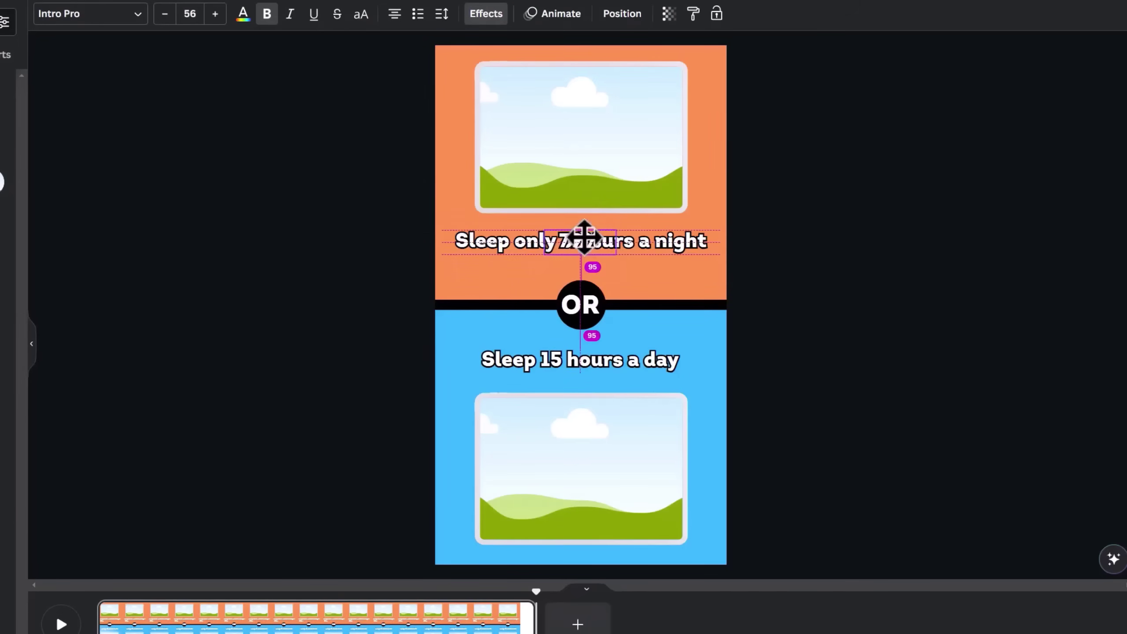
Set the "79%" text size to 104 and widen its box to centre it over the option text
left_click(190, 13)
left_click(207, 422)
left_click_drag(545, 279, 506, 280)
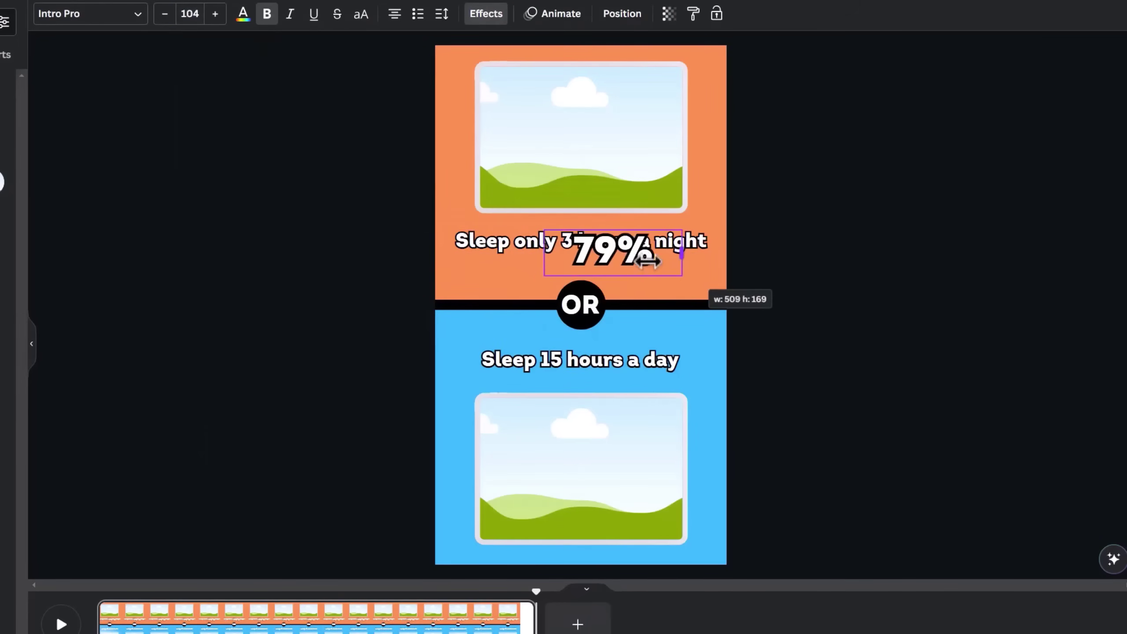
Duplicate the "79%" text onto the blue half's option text, change it to "21%" and align it to the centre
key("ctrl+d")
left_click_drag(582, 257, 585, 385)
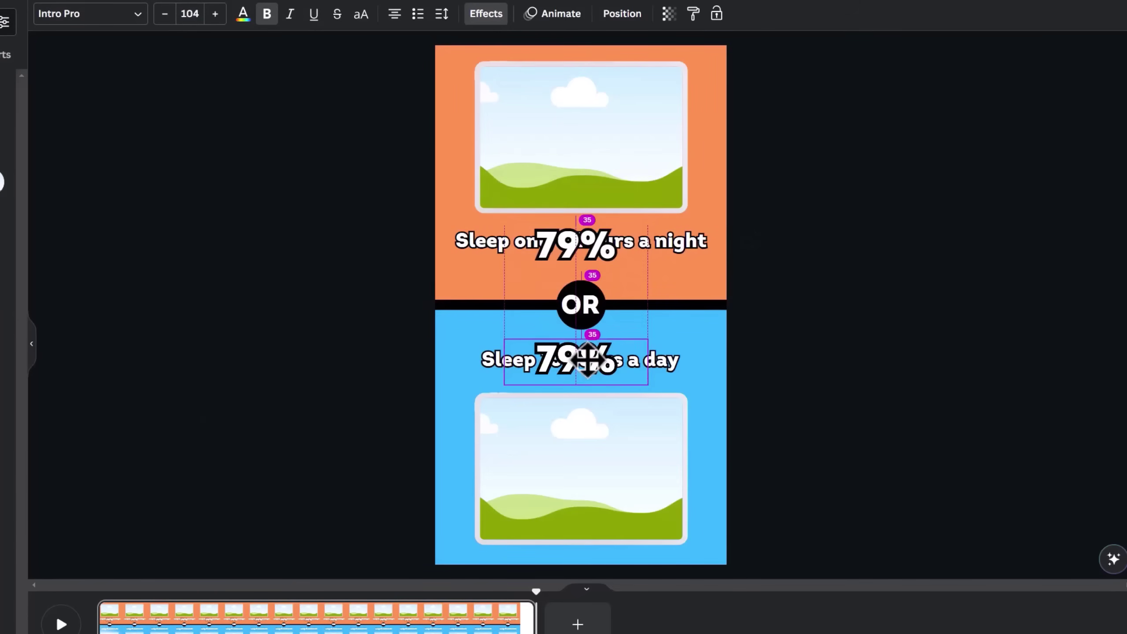
double_click(577, 361)
type("21%")
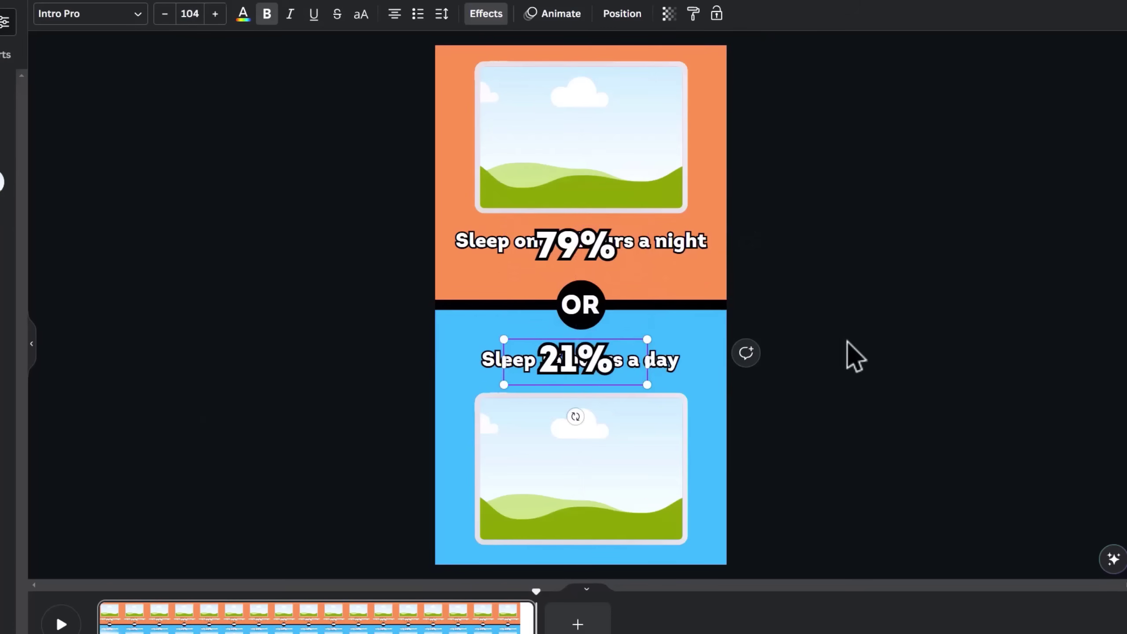
left_click(854, 356)
left_click_drag(603, 354, 617, 357)
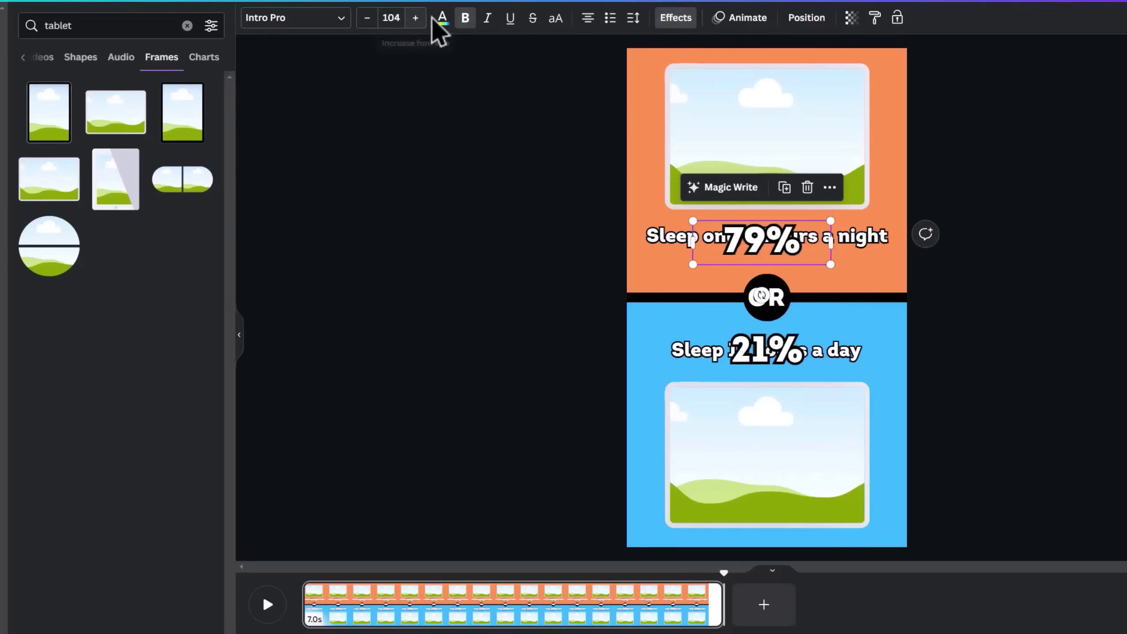
Colour the "79%" text grass green and the "21%" text red
left_click(442, 19)
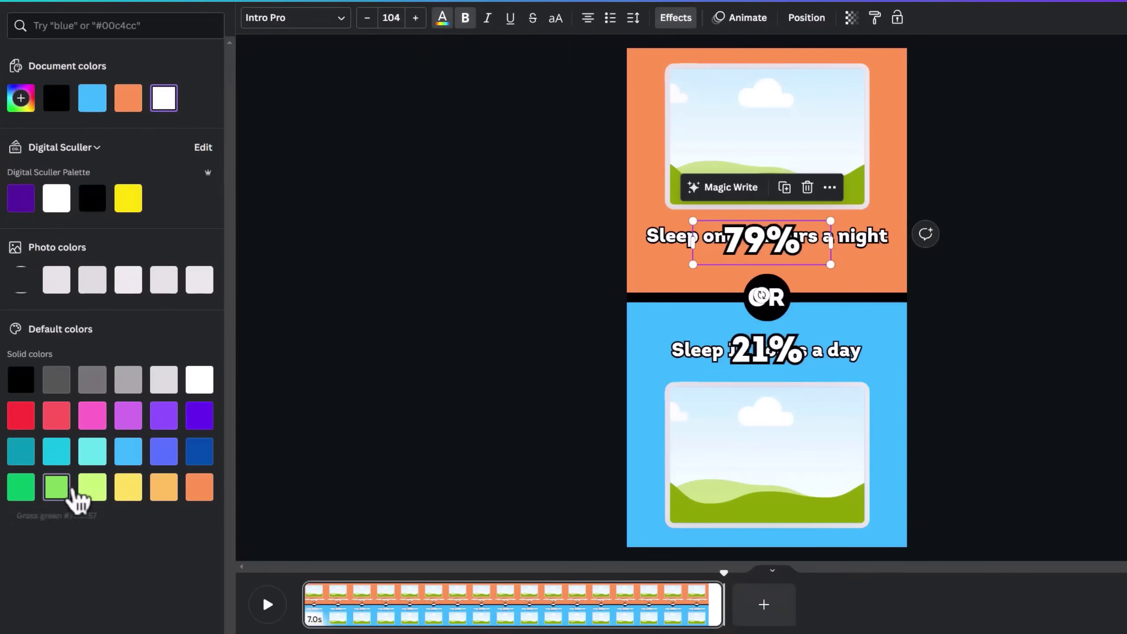
left_click(56, 488)
left_click(746, 354)
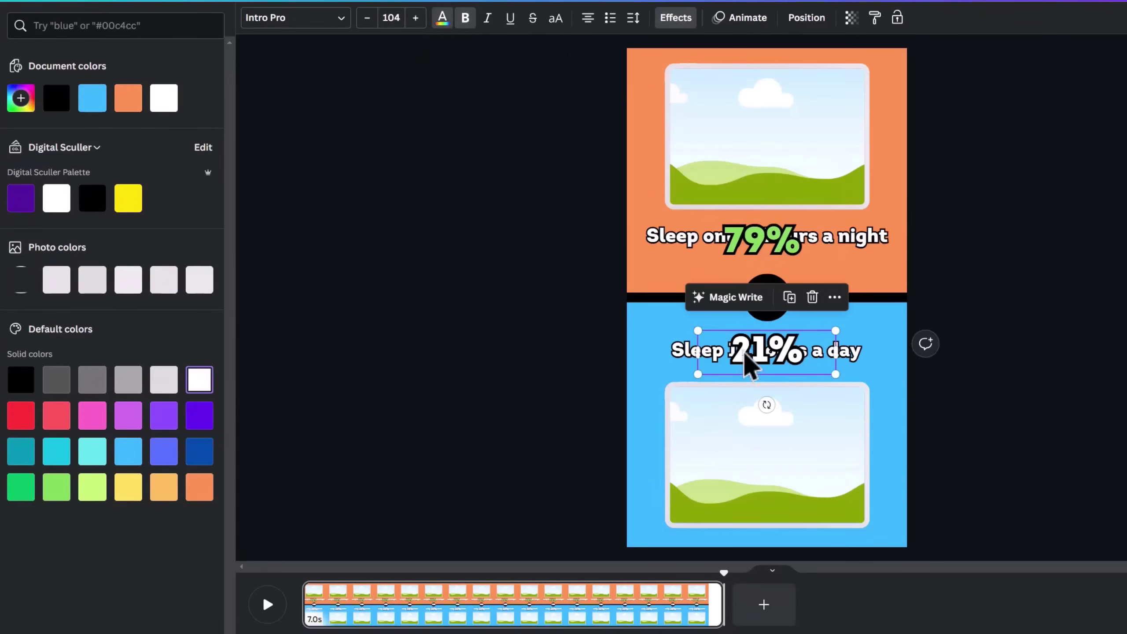
left_click(21, 416)
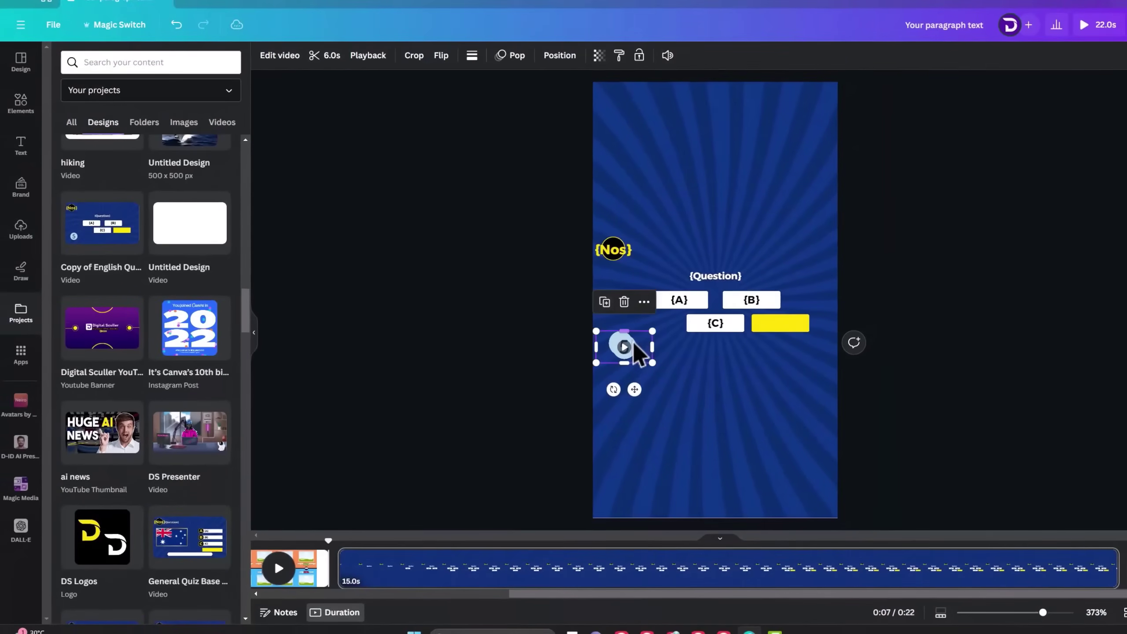
Move the countdown timer video from the blue quiz page onto the orange and blue page, and delete the quiz page
left_click_drag(640, 348, 366, 582)
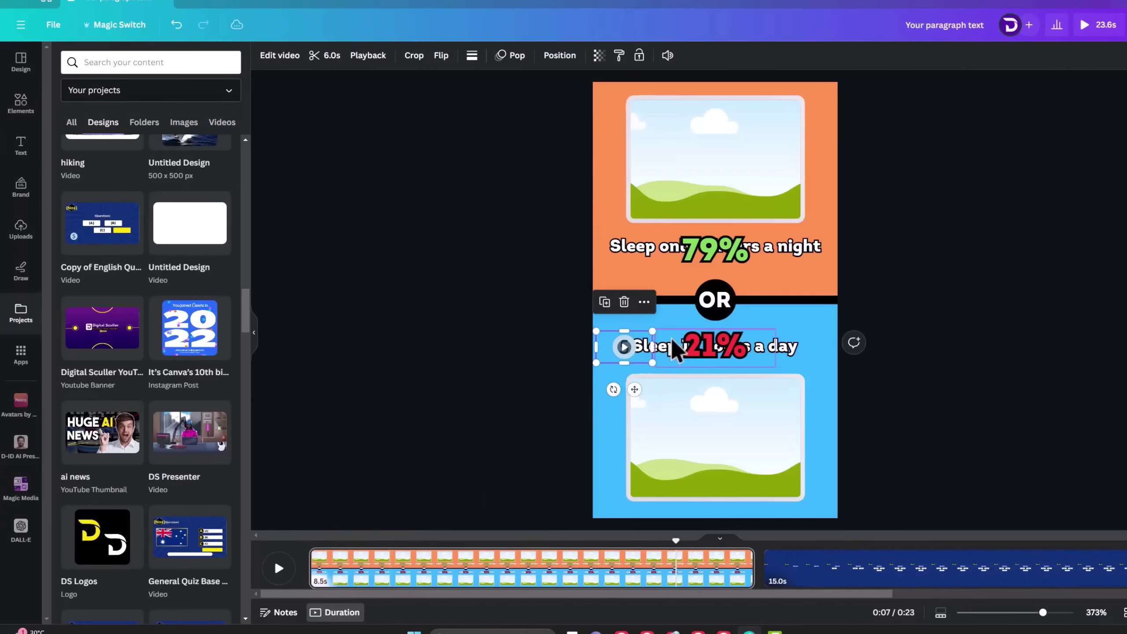
left_click(814, 572)
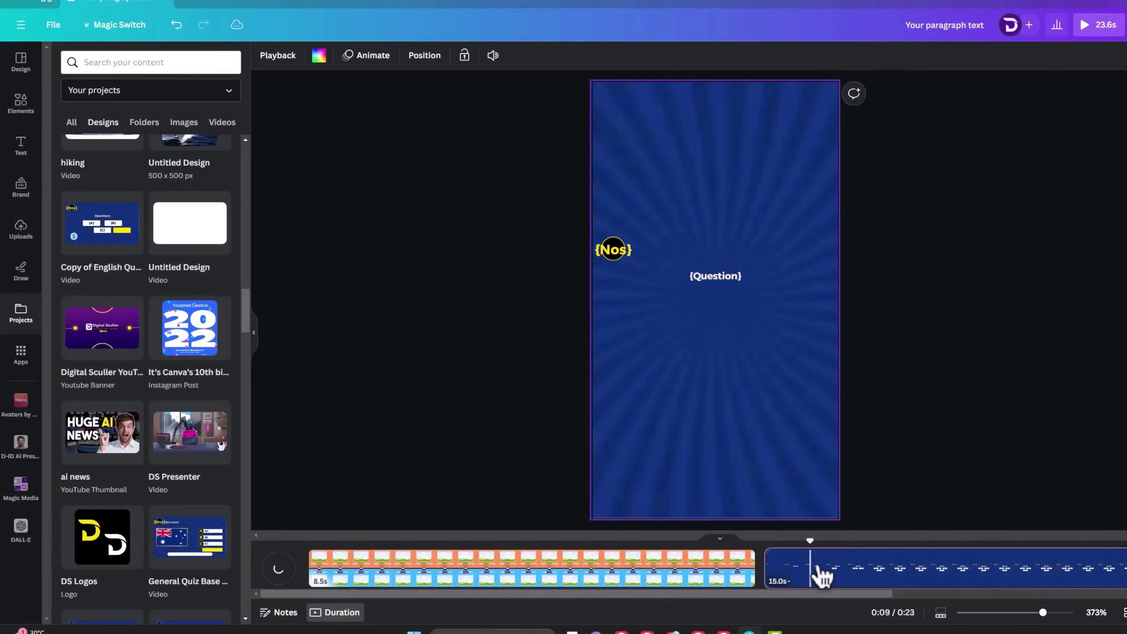
key("Delete")
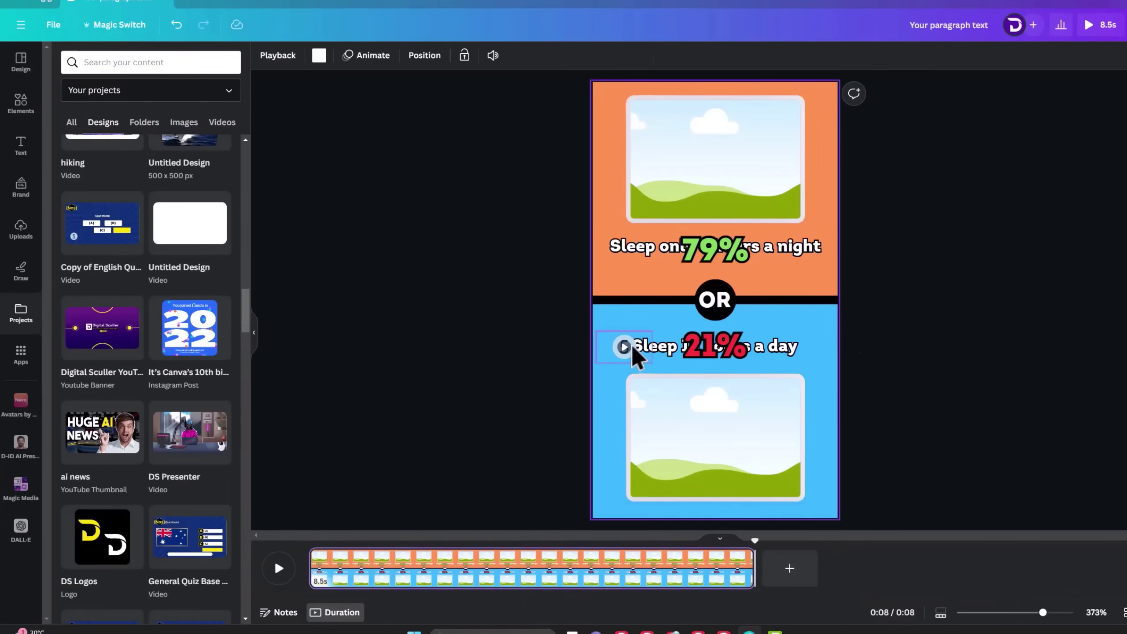
Enlarge the countdown timer and position it over the "OR" circle, and shorten the page to 7.0 seconds
left_click(626, 346)
left_click_drag(652, 362, 716, 399)
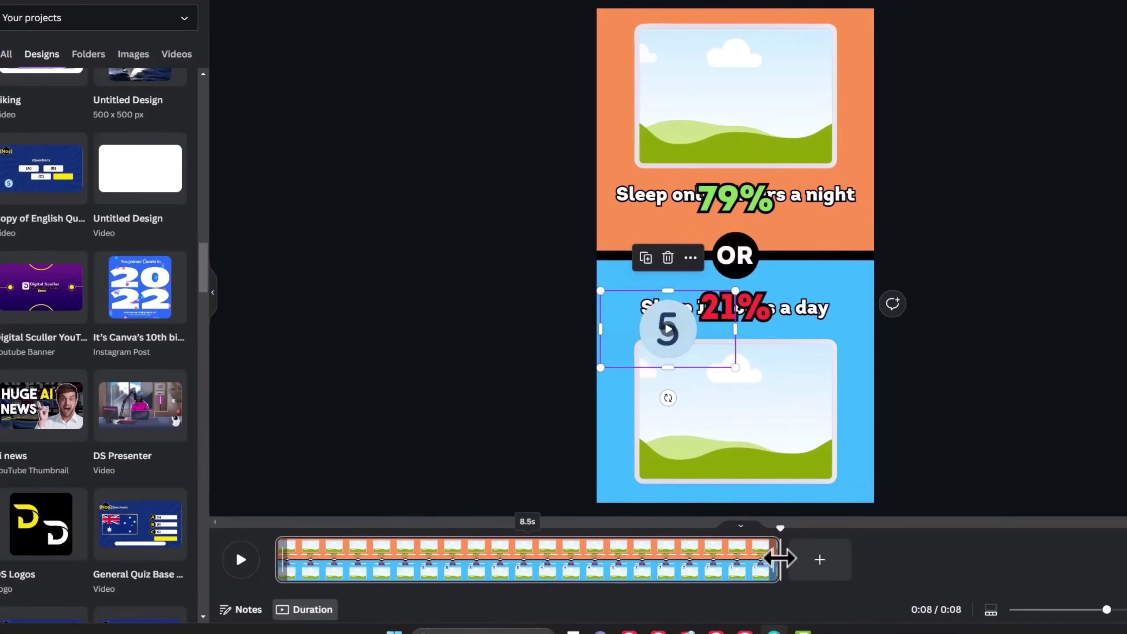
left_click_drag(783, 561, 699, 567)
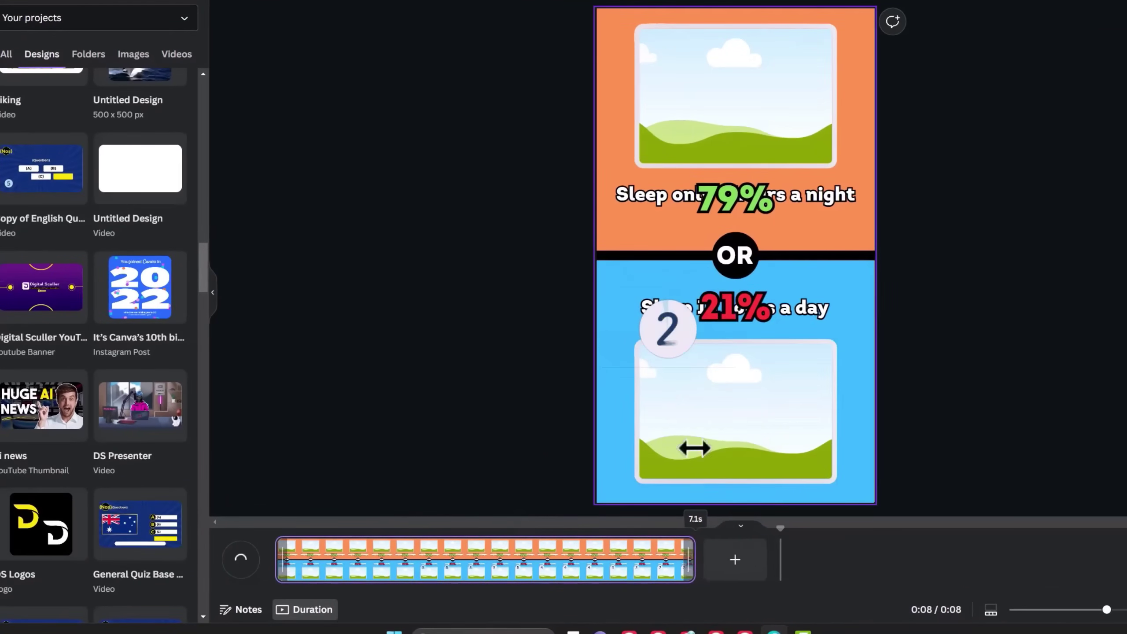
left_click_drag(695, 329, 759, 256)
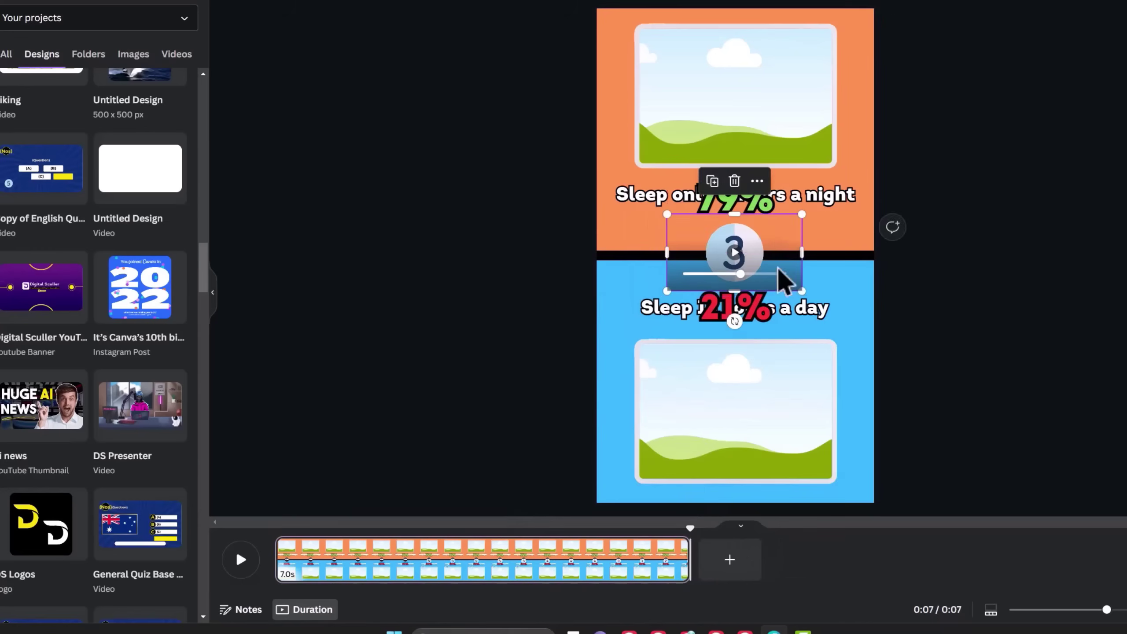
mouse_move(803, 294)
left_mouse_down()
mouse_move(787, 287)
mouse_move(802, 292)
left_mouse_up()
Show the timing of the blue half's option text and frame together and trim their start to 1.5 seconds, leaving 5.5 seconds
left_click(841, 316)
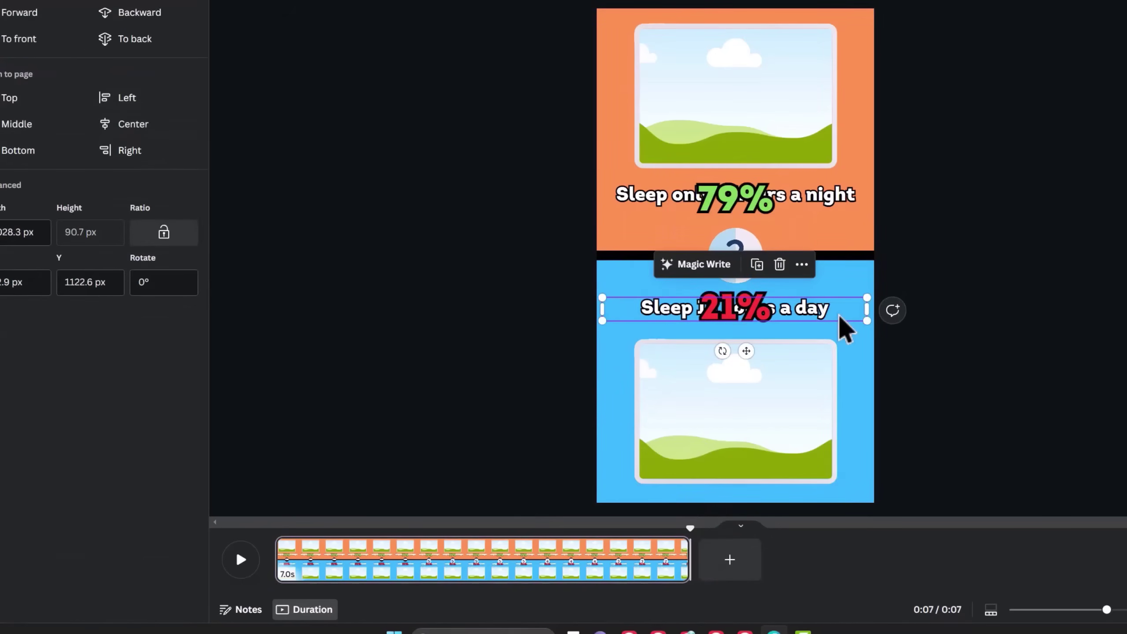
key("shift")
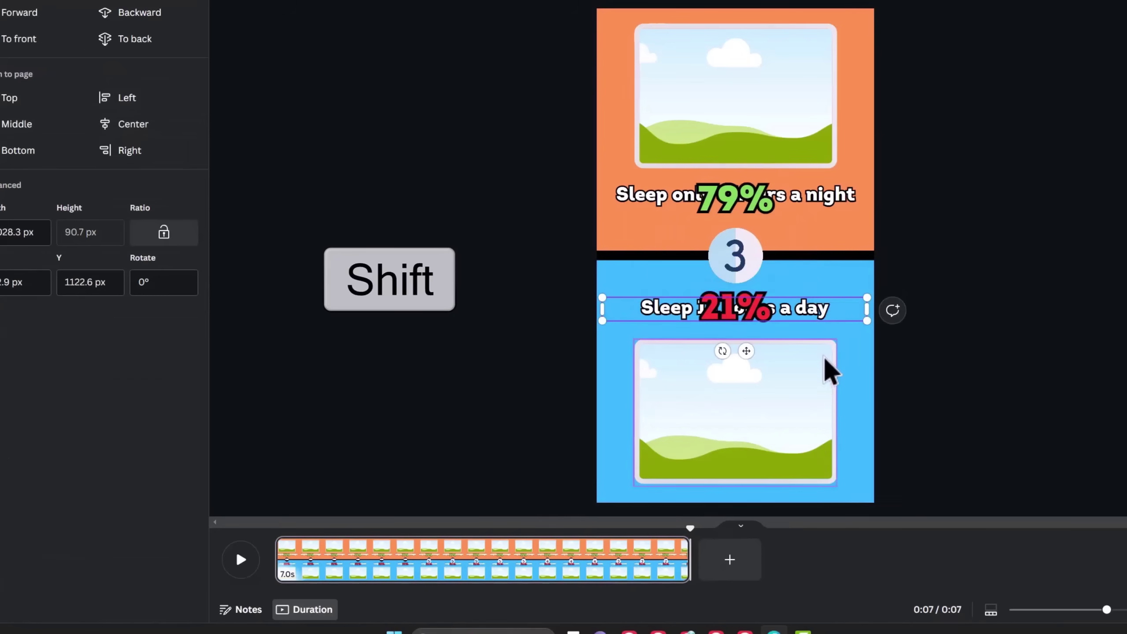
left_click(821, 381, "shift")
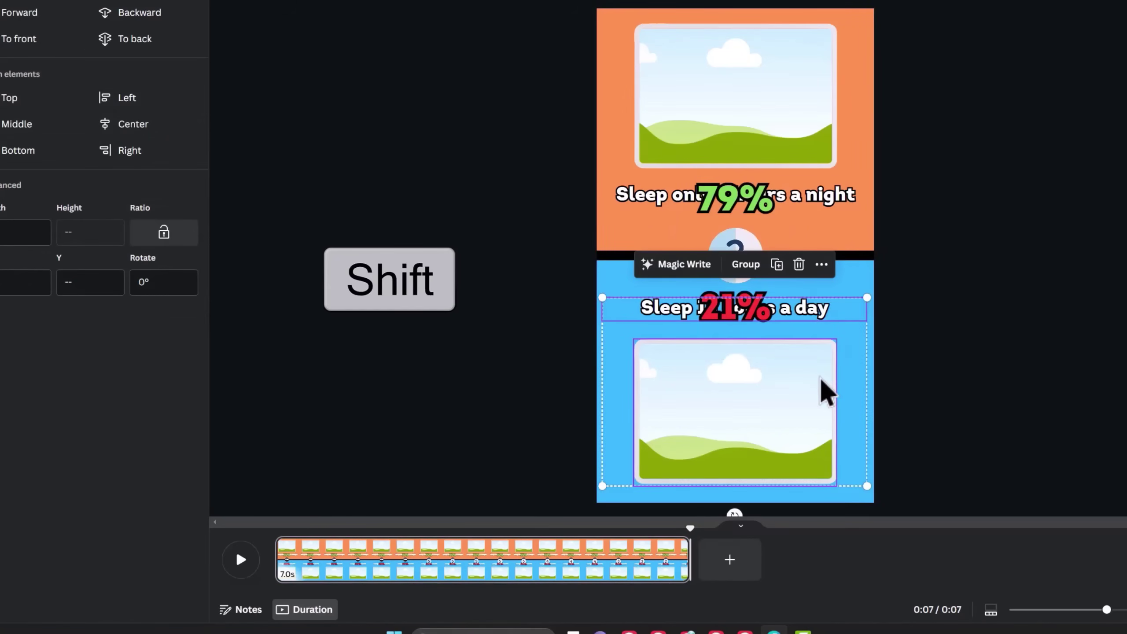
right_click(821, 390)
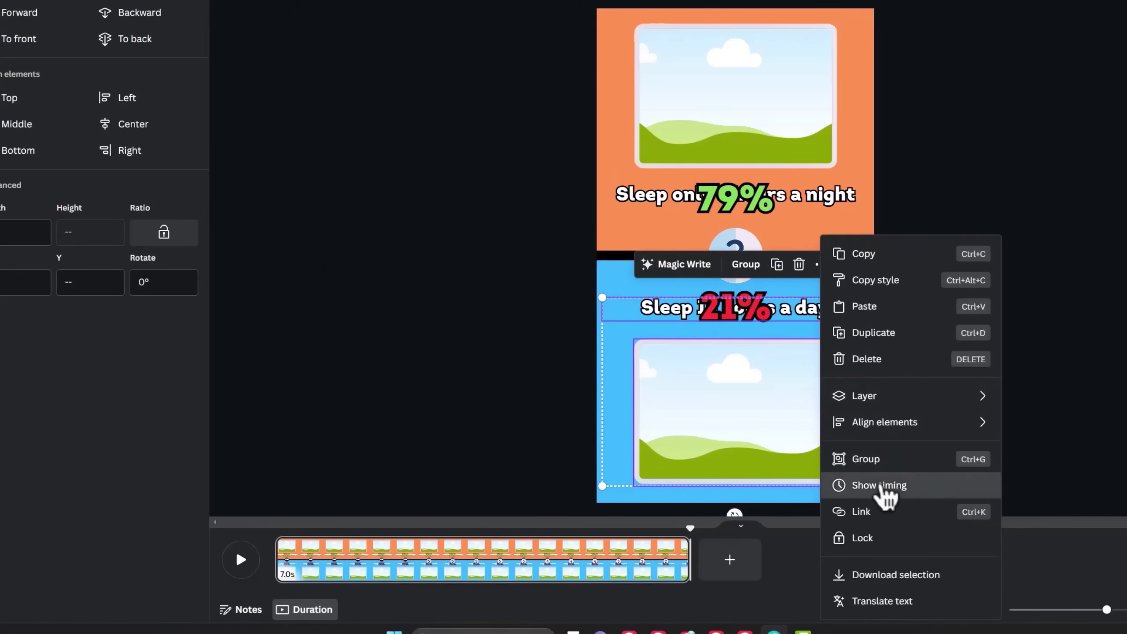
left_click(881, 486)
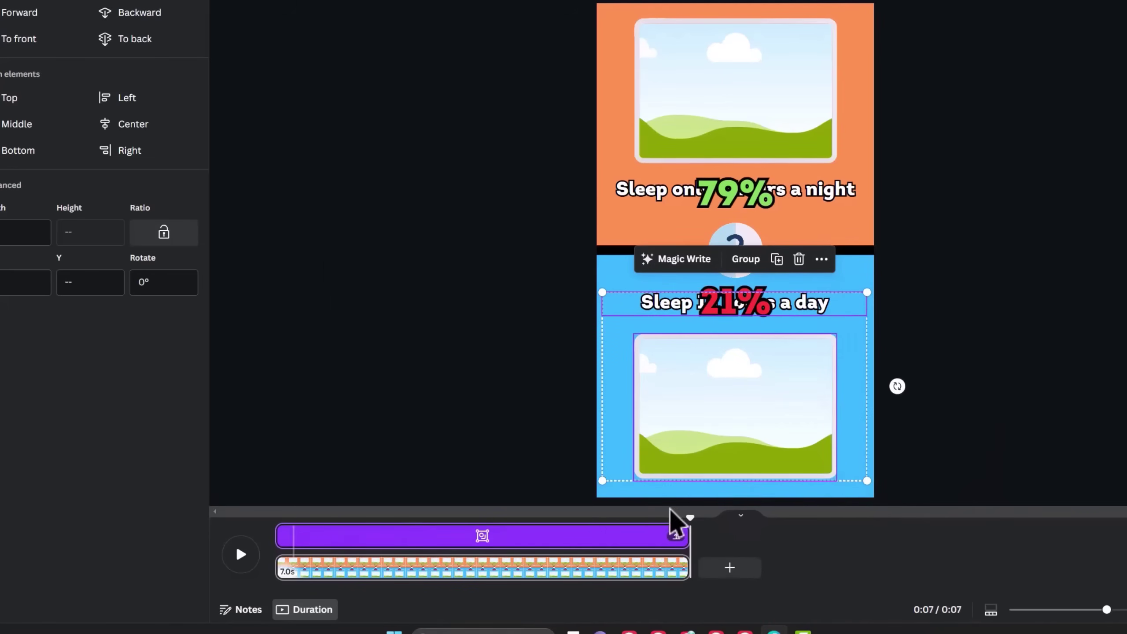
left_click_drag(685, 515, 329, 528)
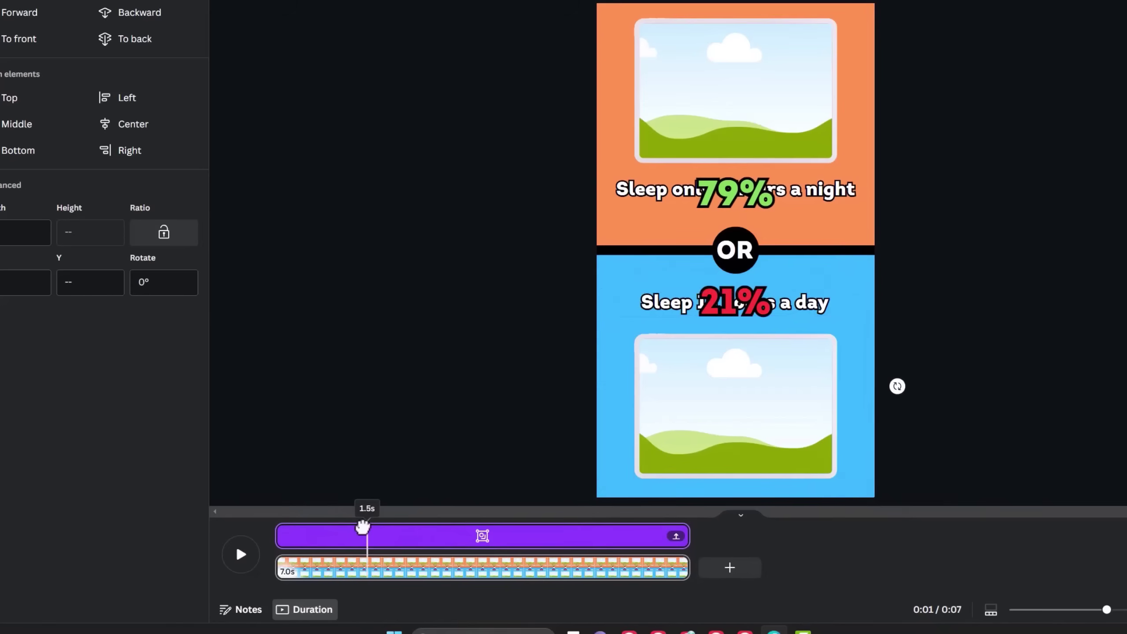
left_click_drag(278, 536, 368, 539)
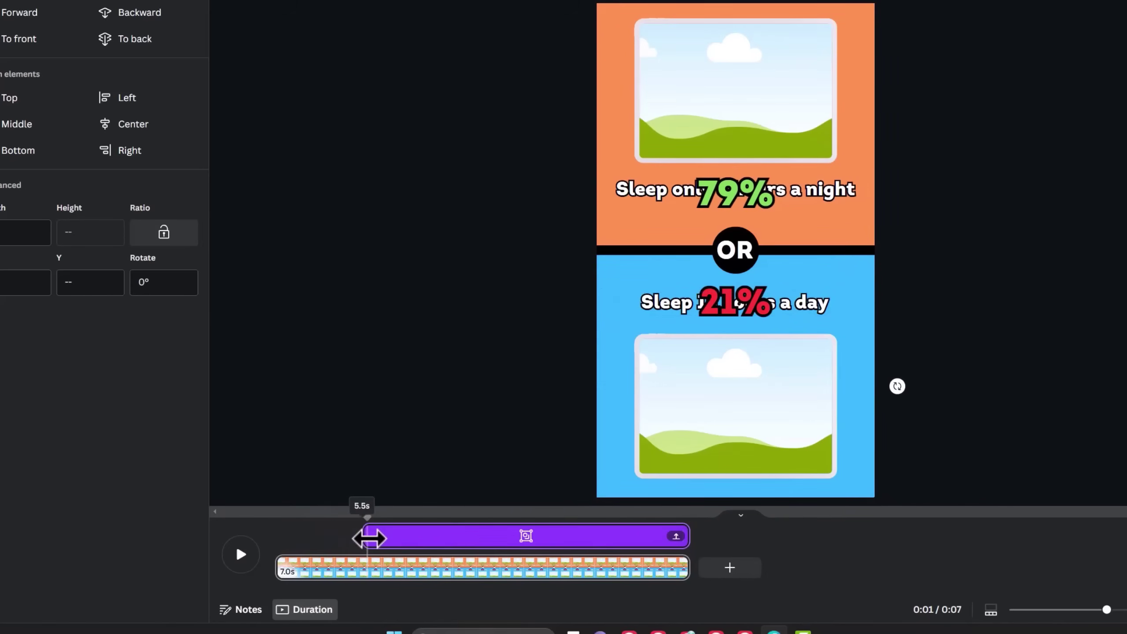
Trim the end of the countdown timer to where it reaches 0 and end both option texts at that same moment
left_click(757, 256)
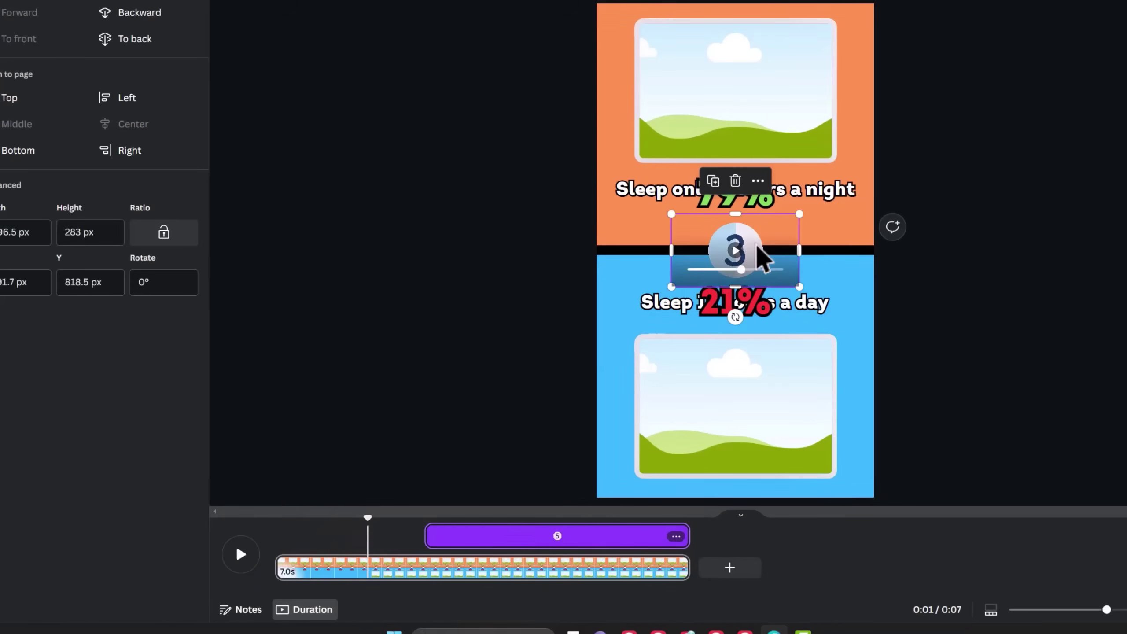
left_click_drag(456, 506, 609, 535)
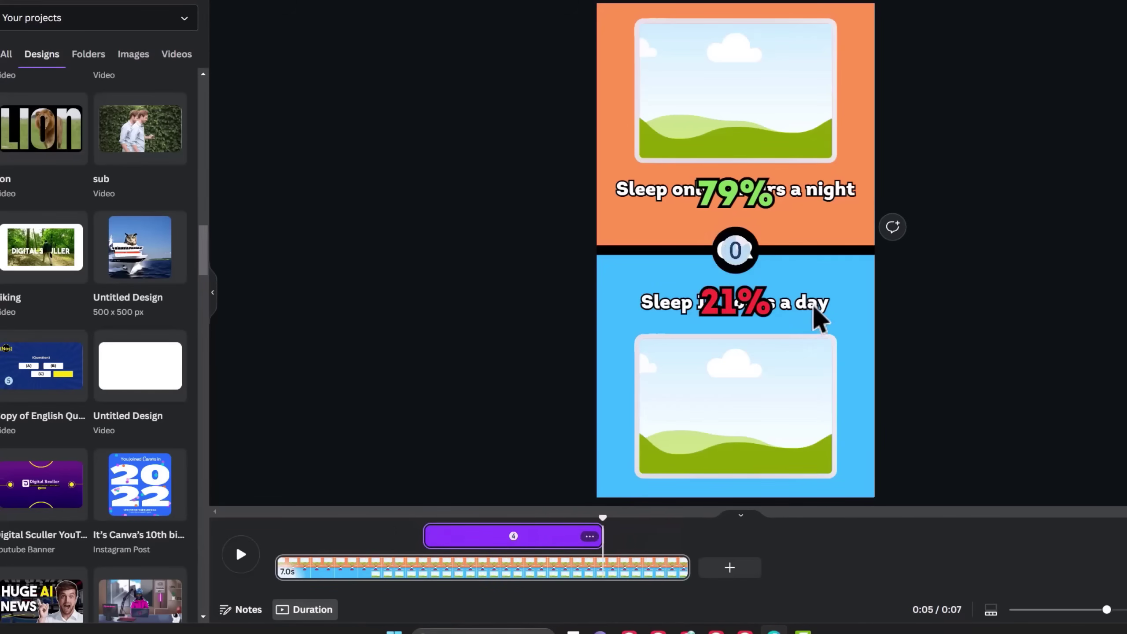
left_click(821, 311)
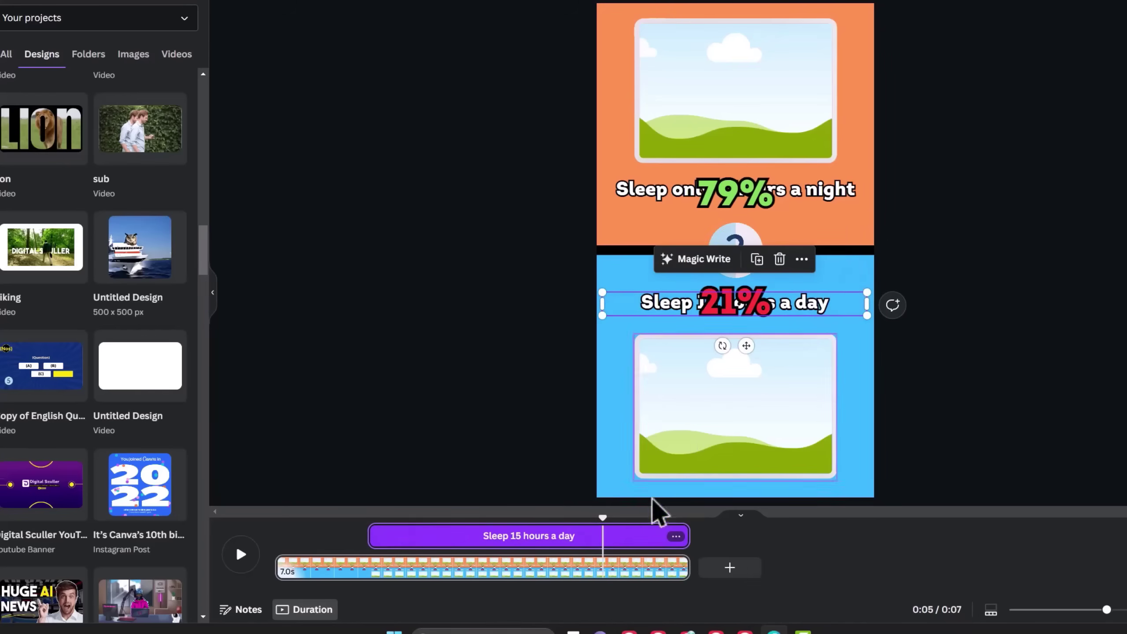
left_click_drag(682, 530, 602, 542)
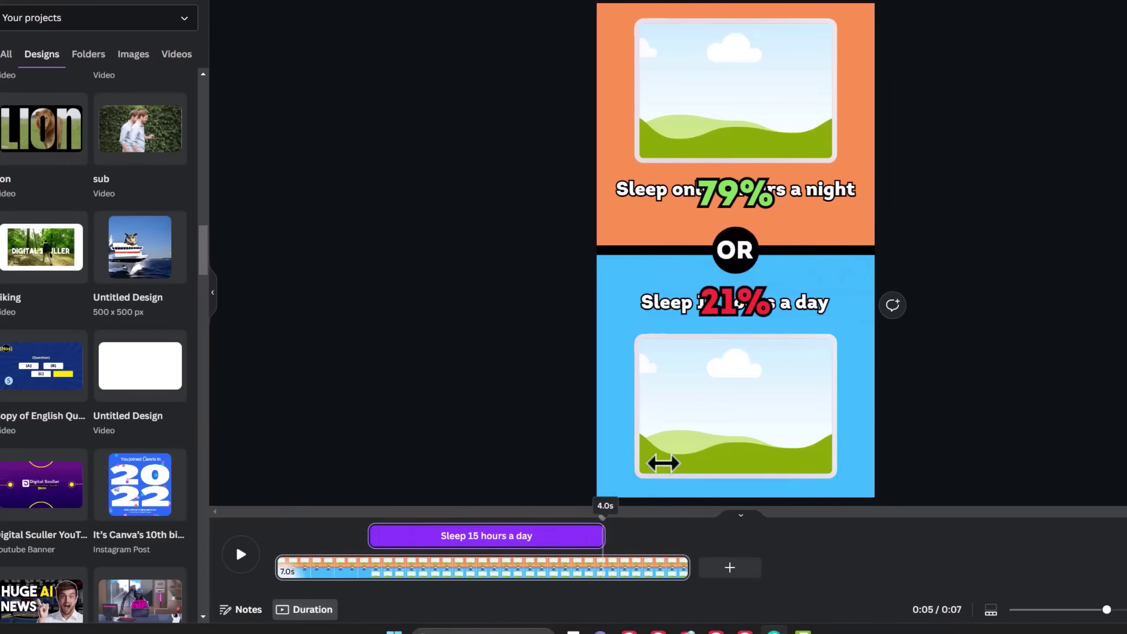
left_click(840, 200)
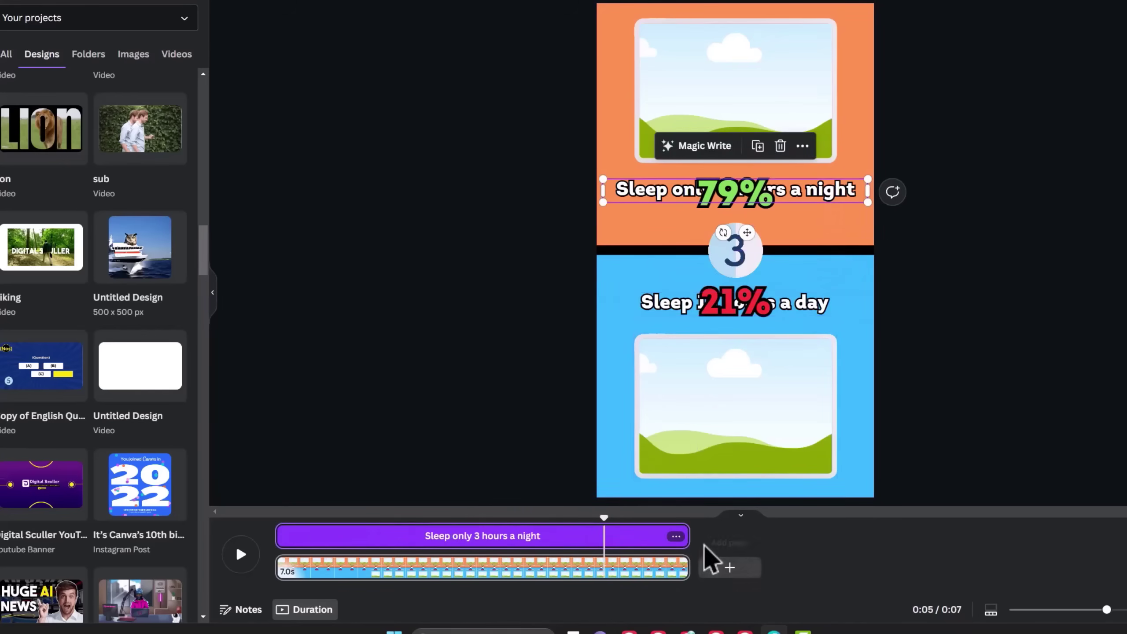
left_click_drag(680, 530, 608, 540)
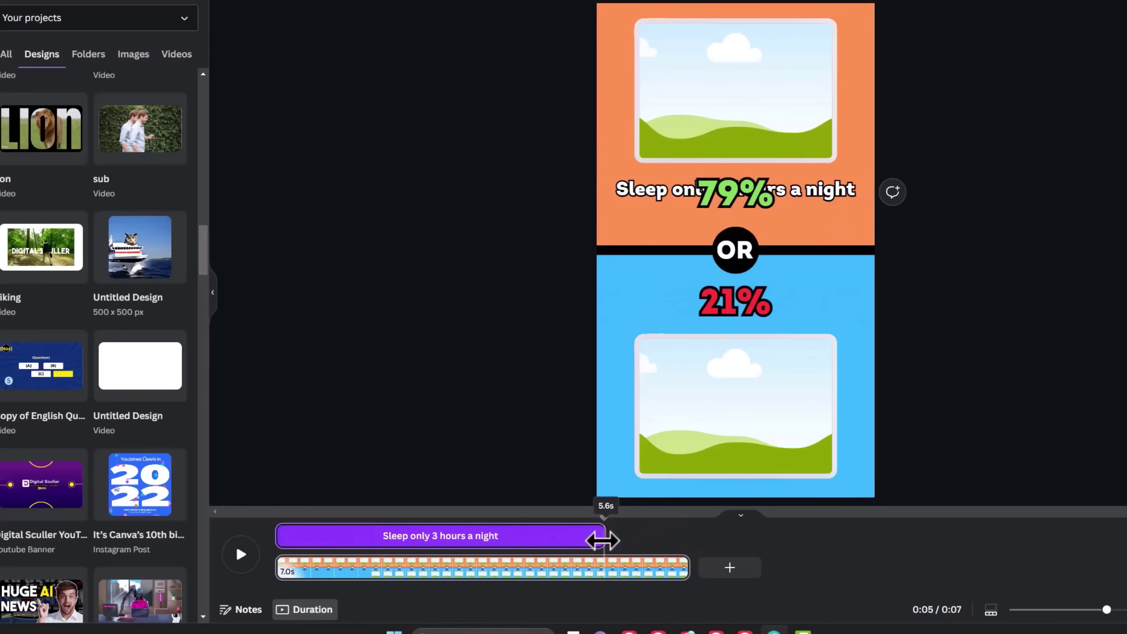
left_click_drag(601, 540, 601, 539)
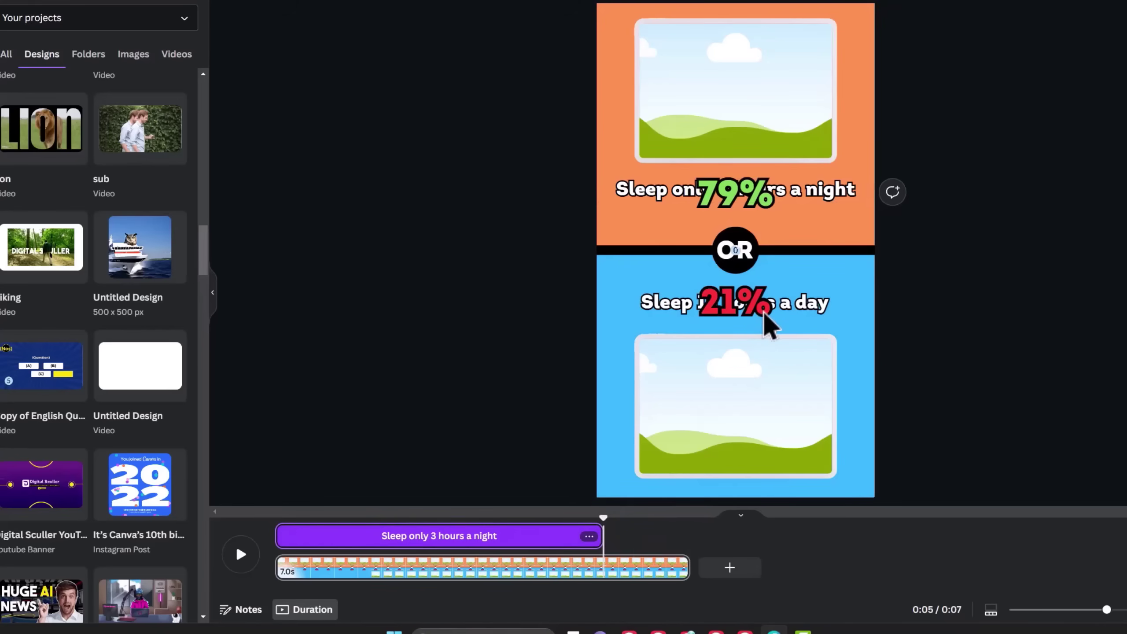
Trim the start of the 79% and 21% texts together so both begin at 5.5 seconds, where the countdown ends
left_click(753, 291)
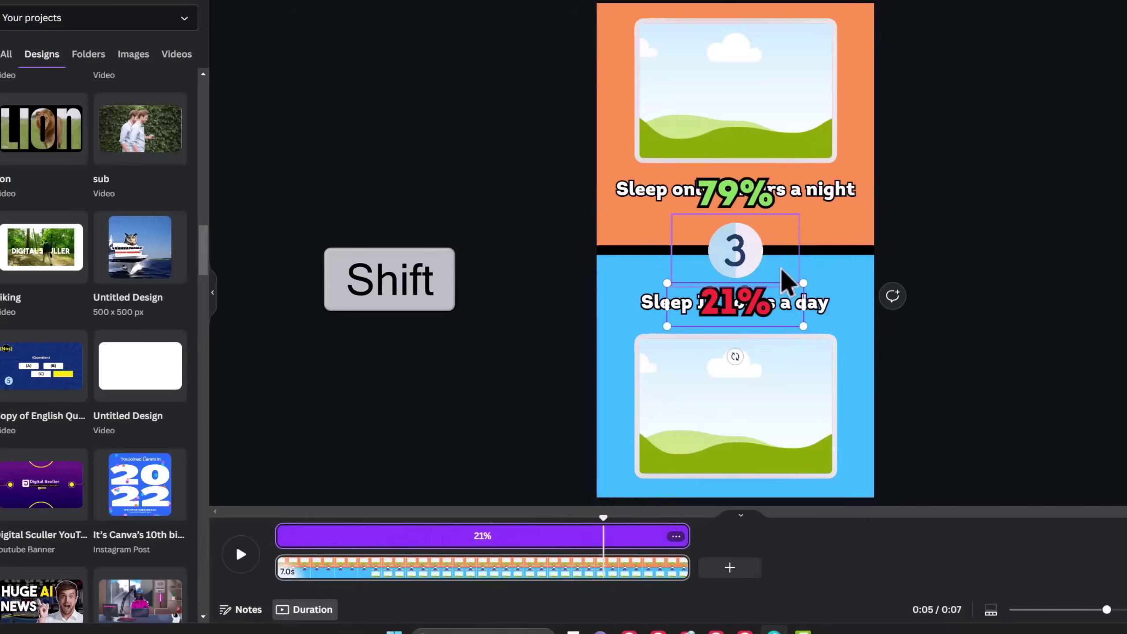
left_click(760, 206, "shift")
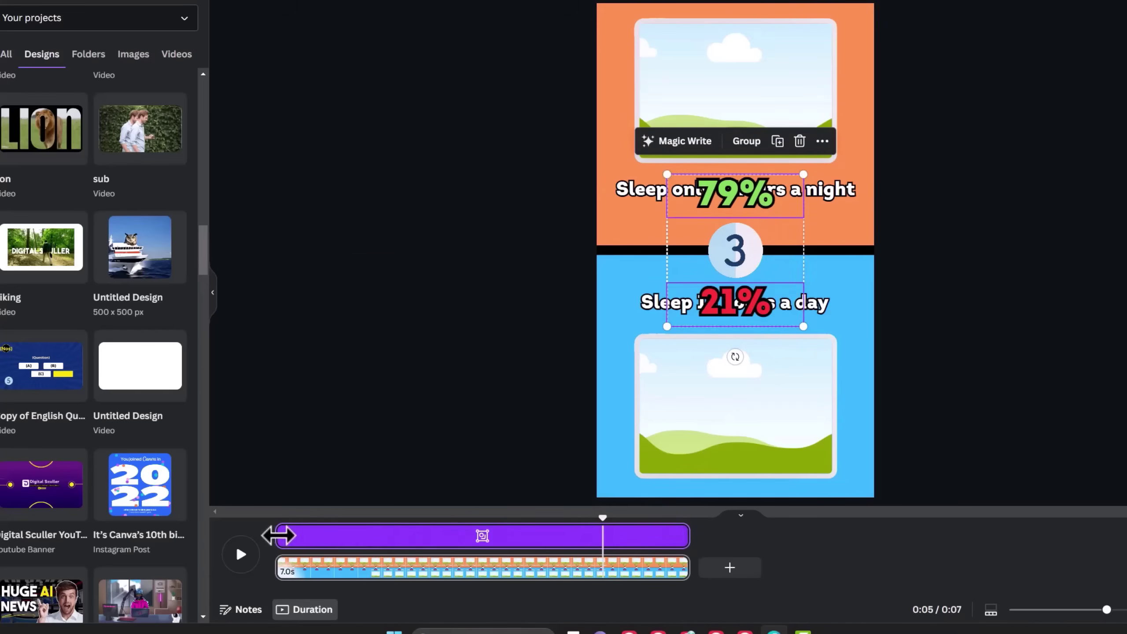
left_click_drag(282, 536, 604, 544)
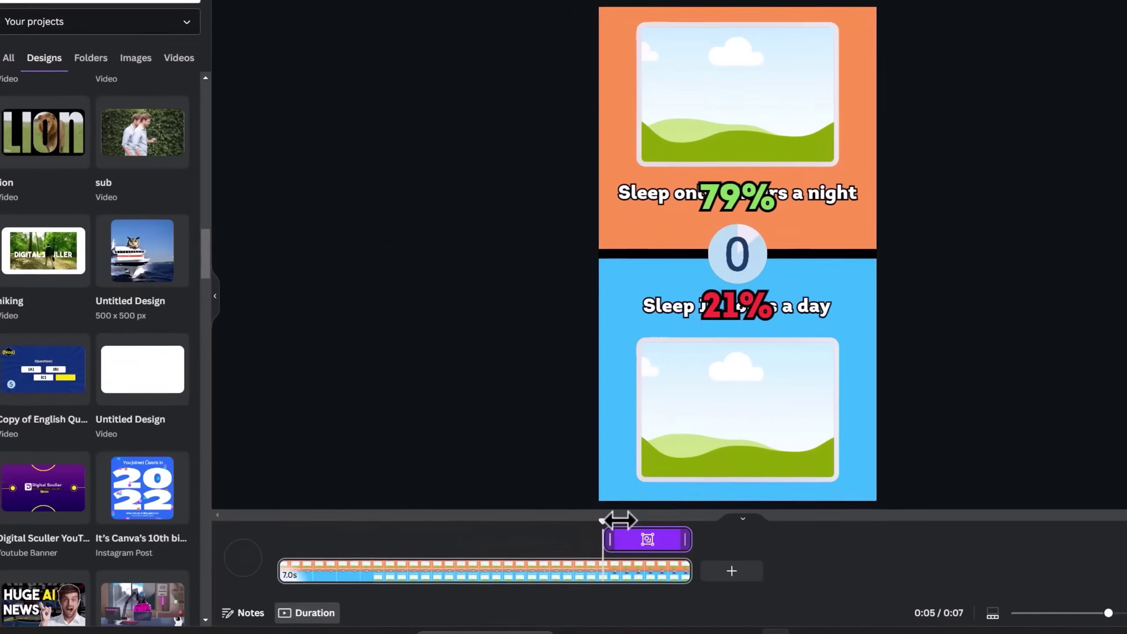
Select both frames, the option texts, the percentages and the countdown together and apply the Pop animation
left_click(818, 119)
left_click(861, 200)
left_click(830, 382, "shift")
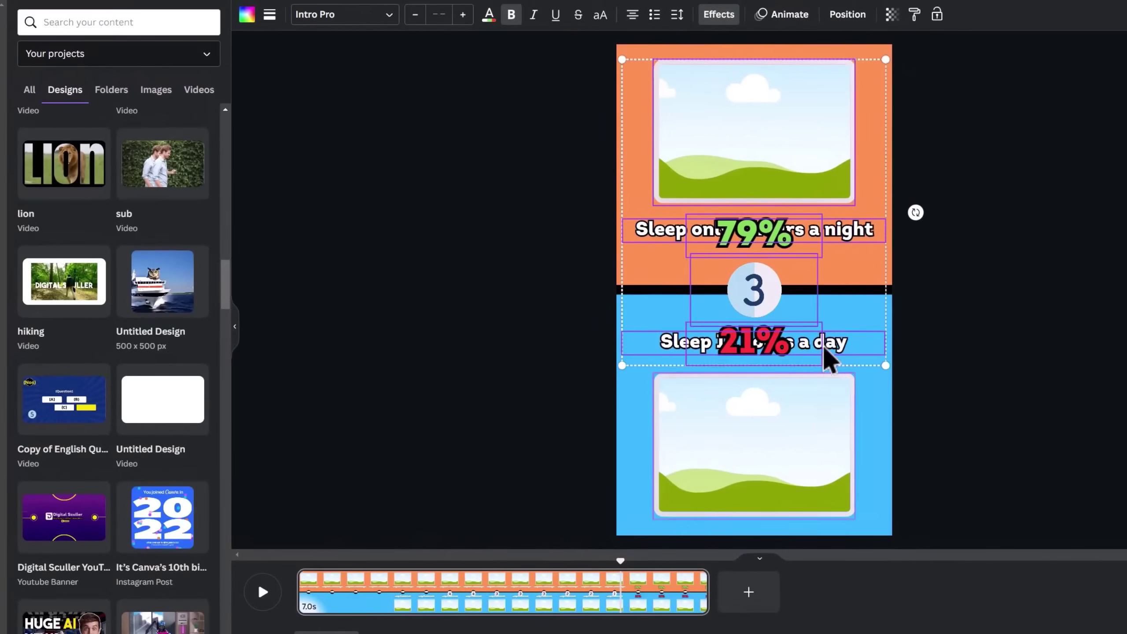
left_click(795, 17)
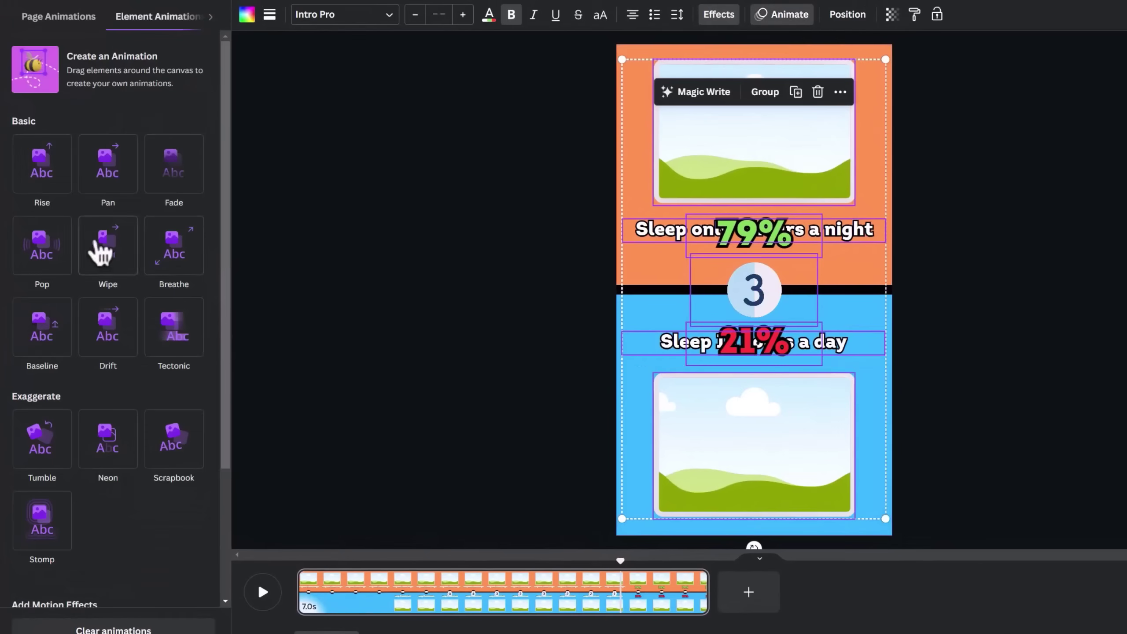
left_click(52, 266)
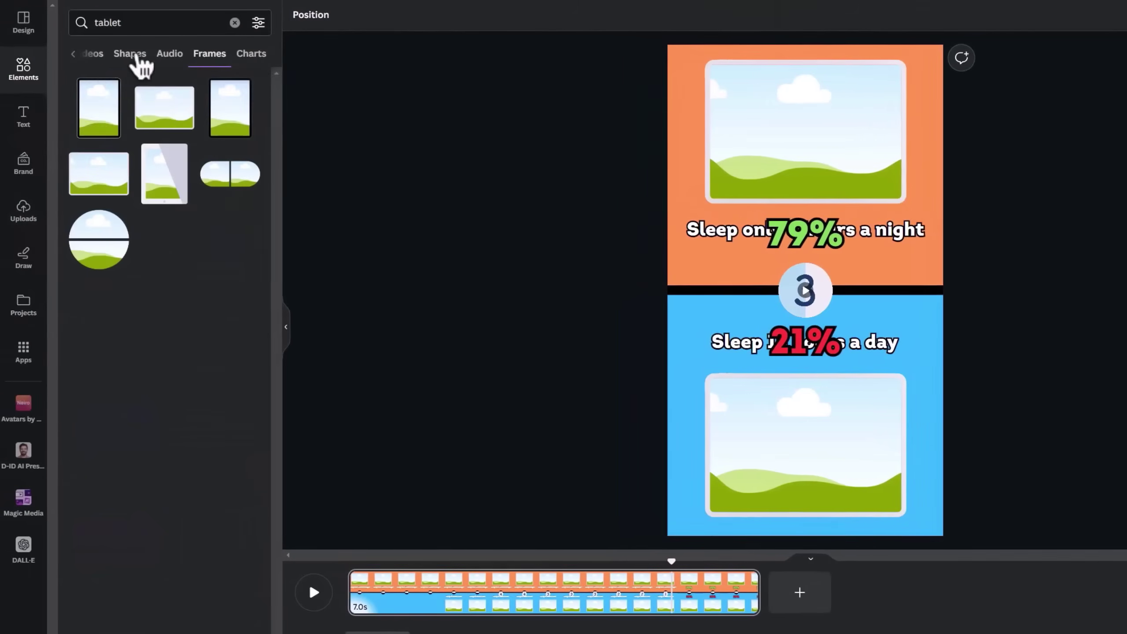
Search the audio elements for "GOLF SWING"
triple_click(167, 22)
type("G")
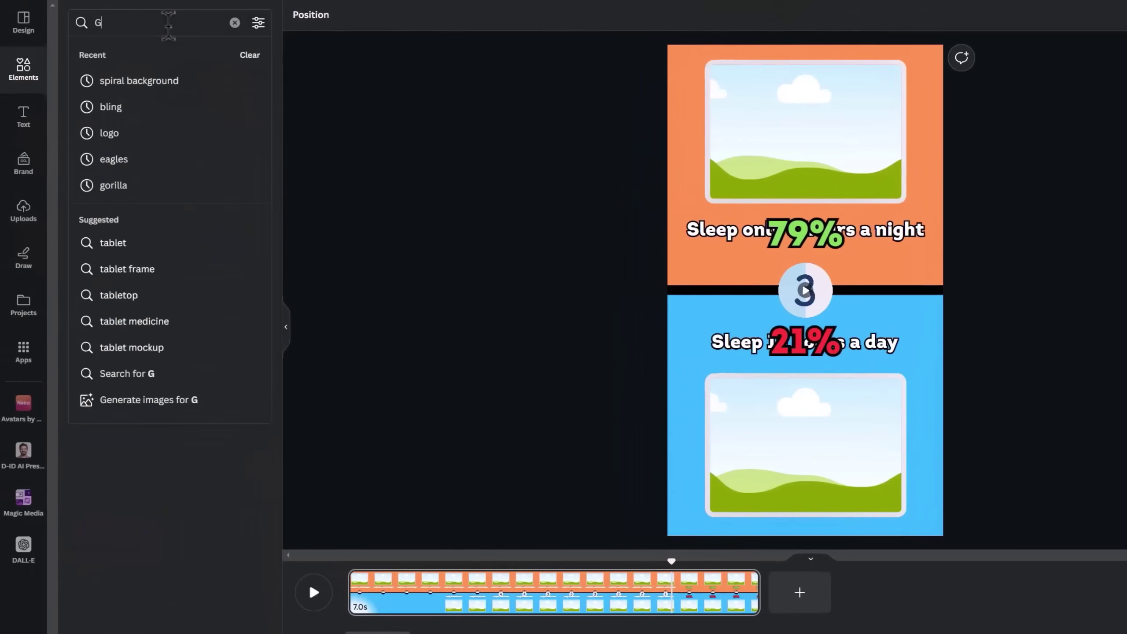
type("OLF SWI")
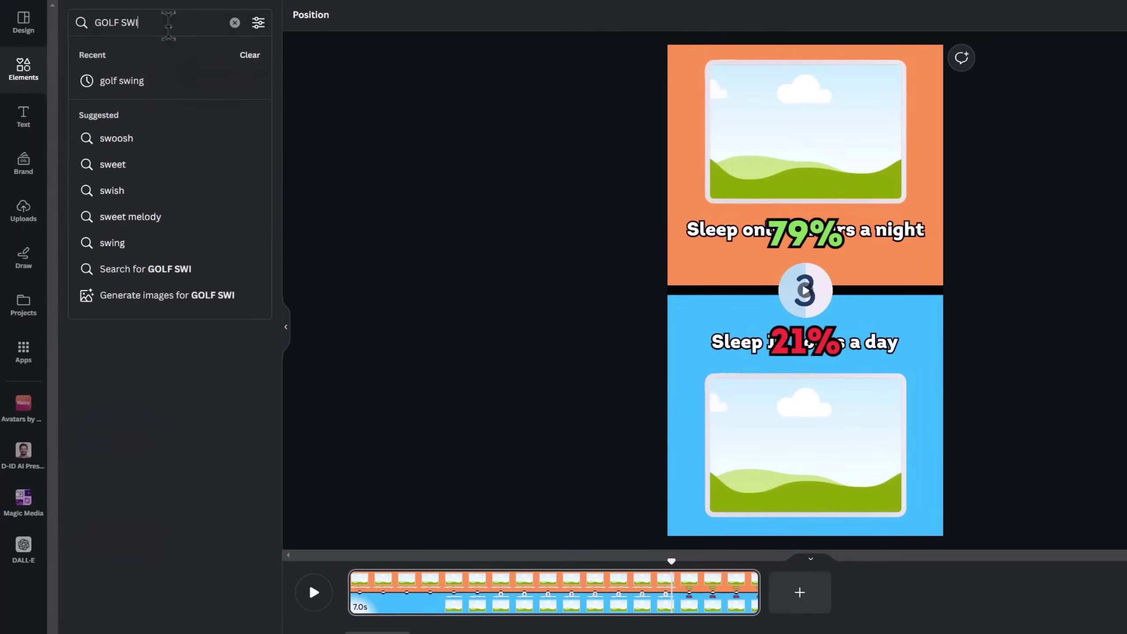
type("NG")
key("Return")
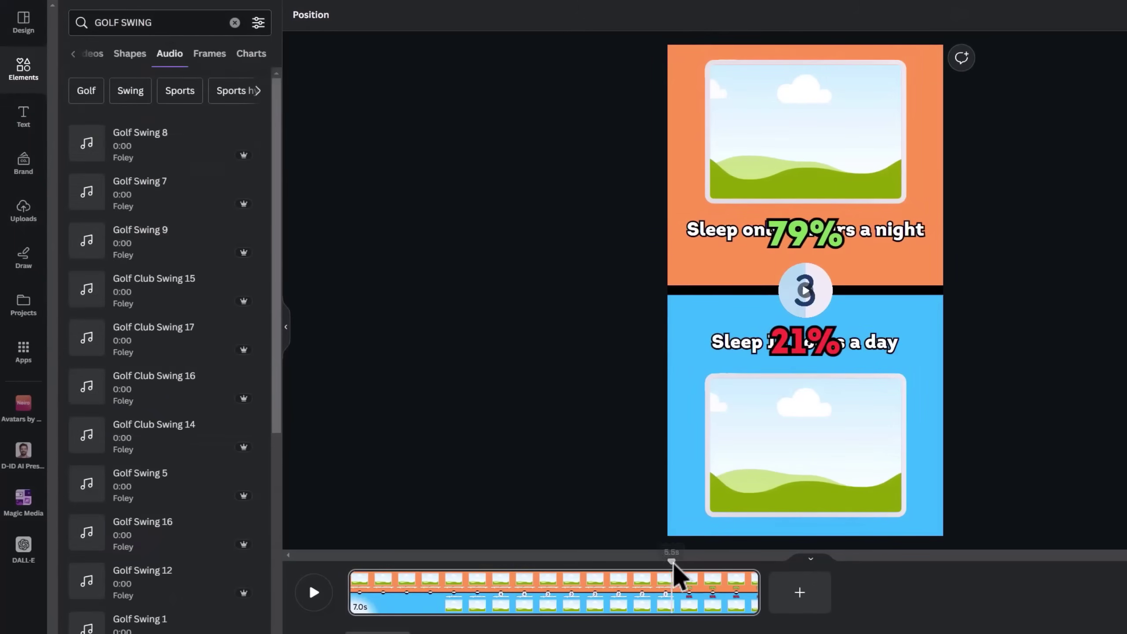
Add the Golf Club Swing 19 sound at the start of the page and again at 1.5 seconds
left_click_drag(672, 562, 304, 551)
scroll(187, 462, "down", 6)
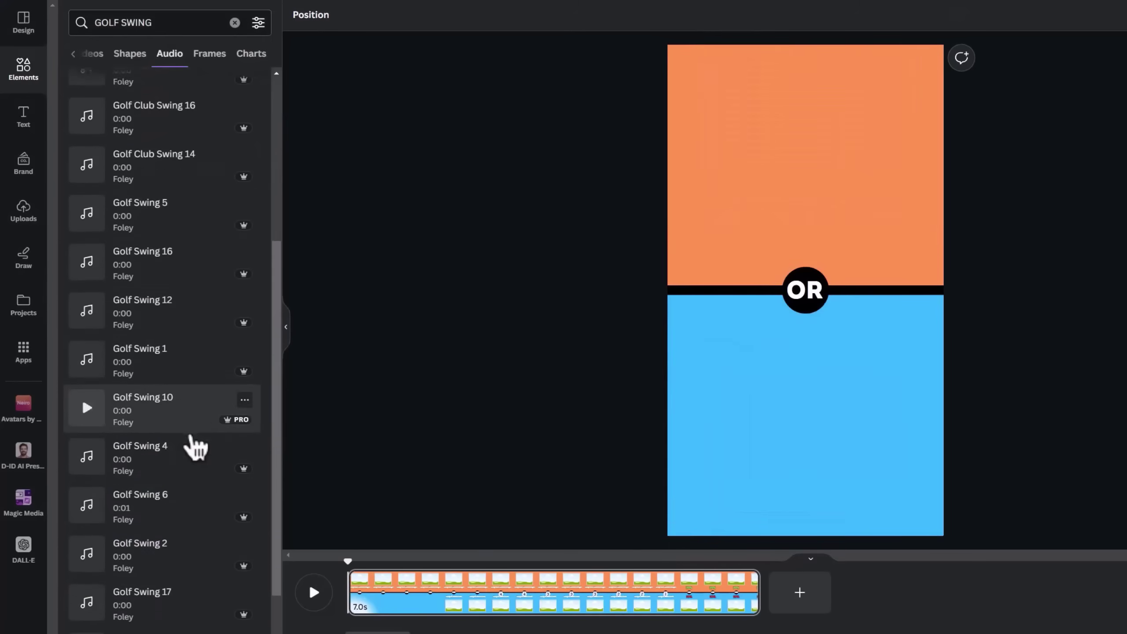
scroll(193, 437, "down", 10)
left_click(198, 423)
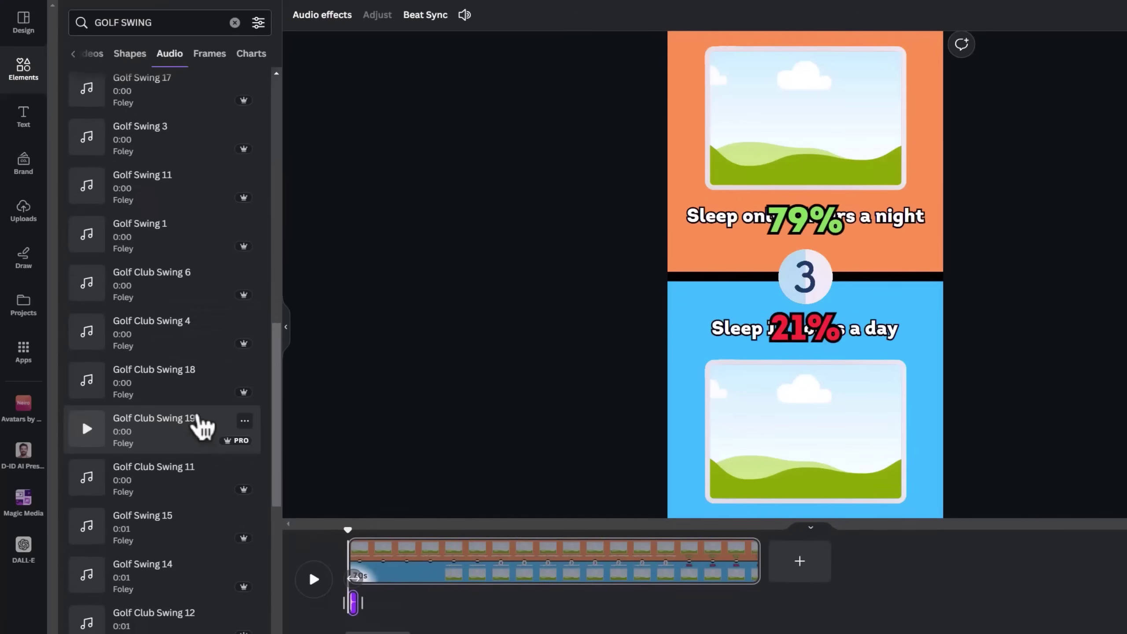
left_click_drag(351, 527, 442, 529)
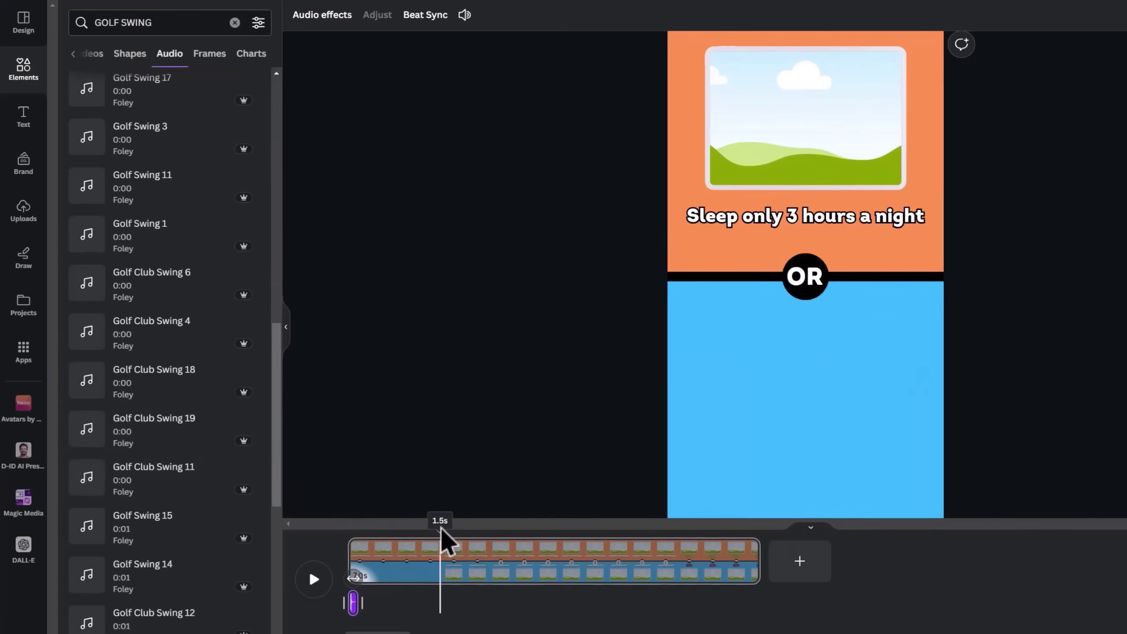
left_click(200, 433)
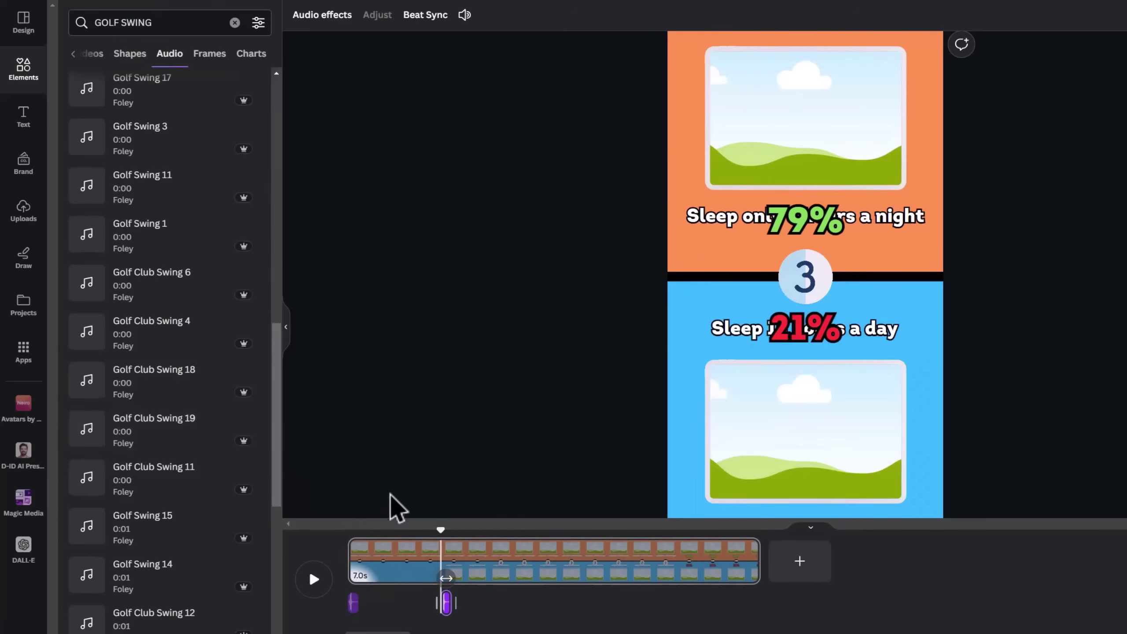
Search for "clock ticking" audio, add Clock Ticking 2 where the countdown starts, and trim its end to 5.5 seconds
left_click_drag(441, 530, 500, 532)
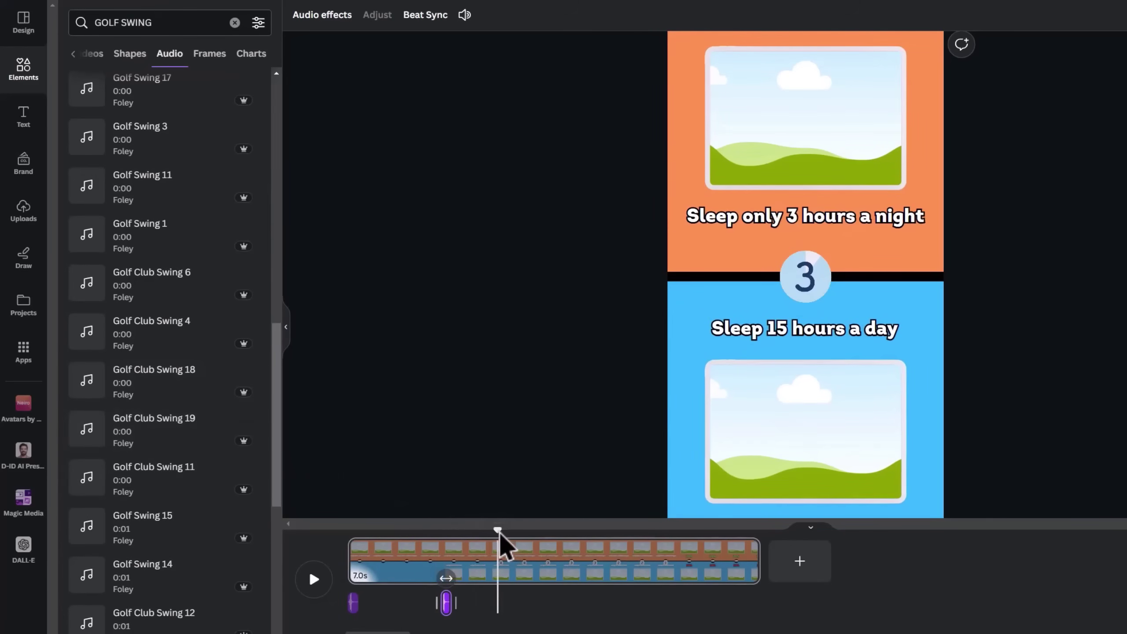
left_click(91, 22)
type("clock ti")
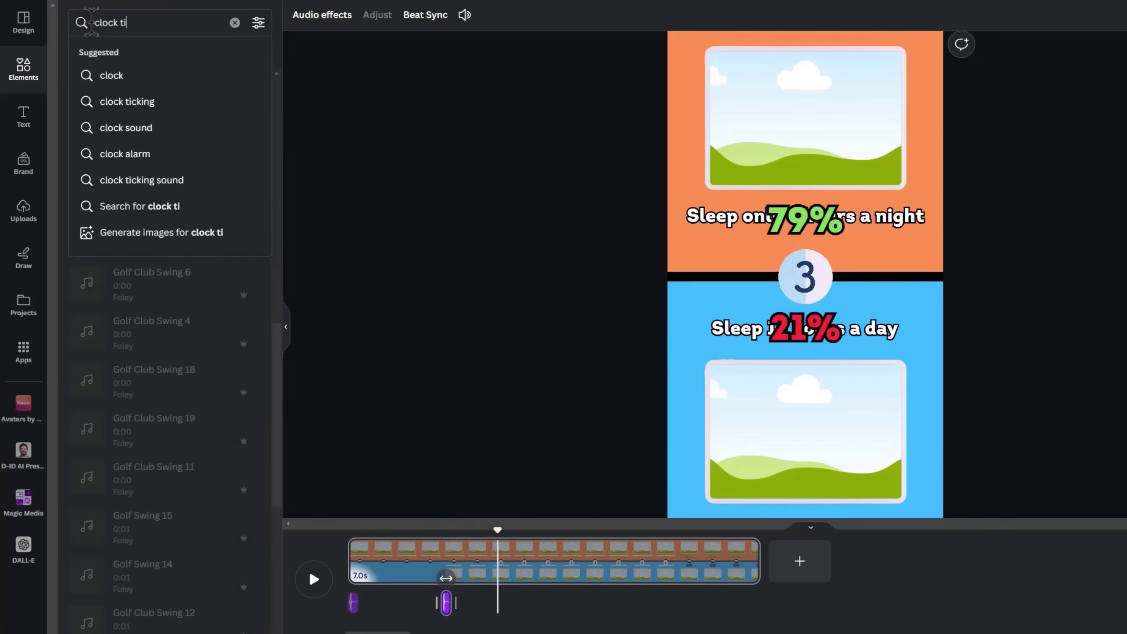
type("cking")
key("Return")
left_click(153, 353)
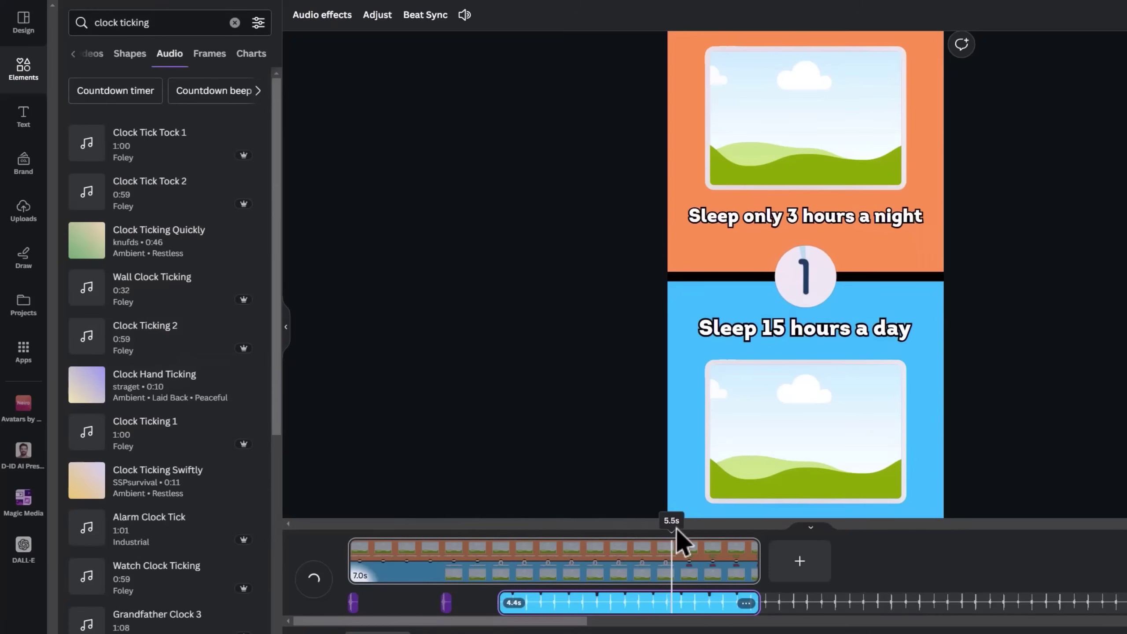
left_click_drag(747, 612, 664, 597)
Add a bell sound from the "bell store ding" audio results at 5.5 seconds and play the page through
left_click(235, 22)
type("bell store")
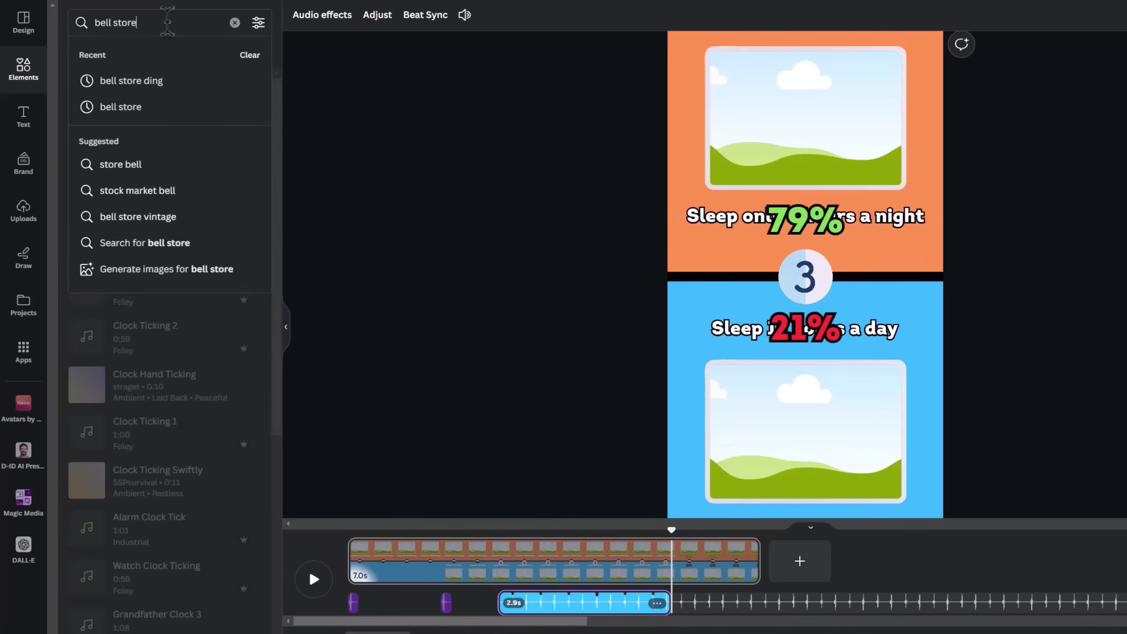
left_click(131, 81)
left_click(328, 585)
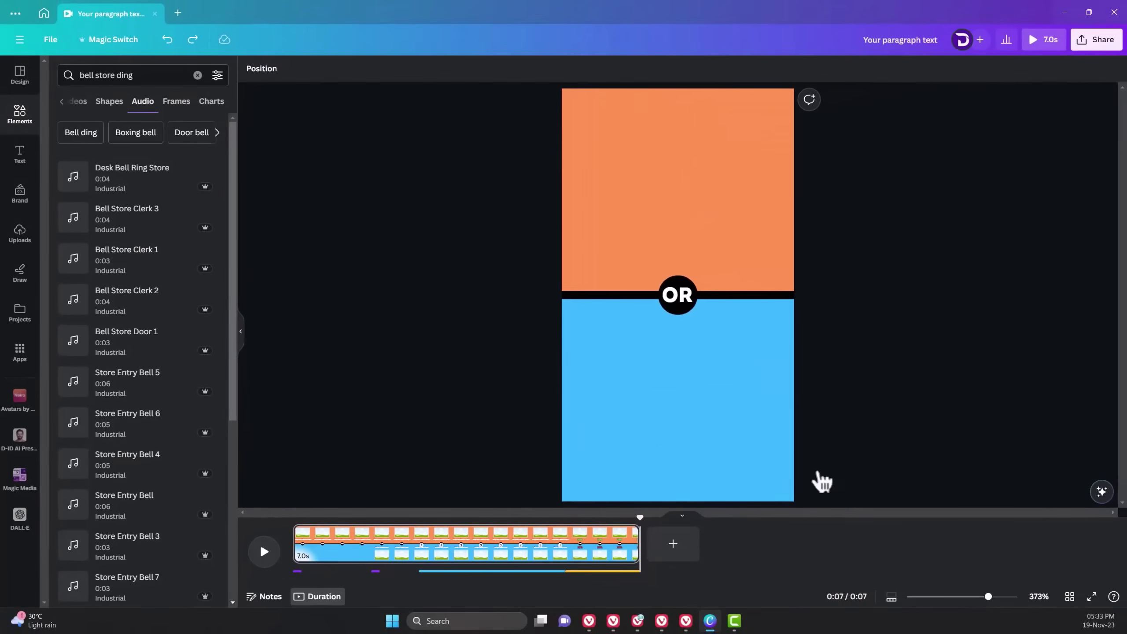
Delete all visual elements from the page, keeping only the sounds, and download it as an MP4 video in 1080p
left_click_drag(823, 481, 491, 138)
key("Delete")
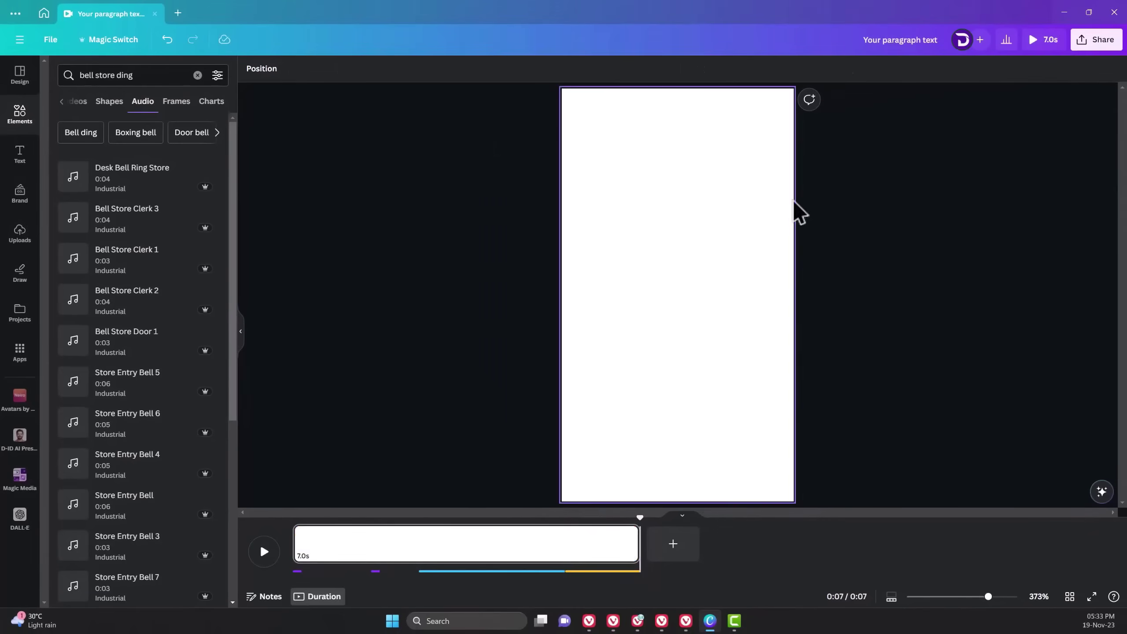
left_click(1097, 39)
left_click(1001, 322)
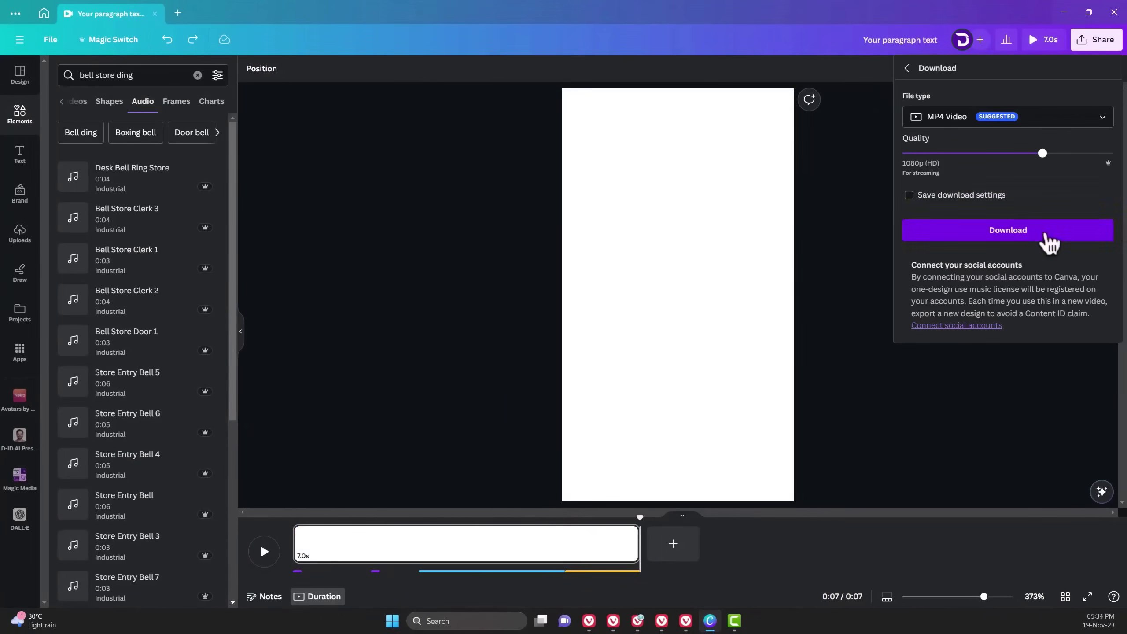
Undo the deletion of the page's visual elements and upload the downloaded blank video with the sounds
left_click(835, 366)
key("ctrl+z")
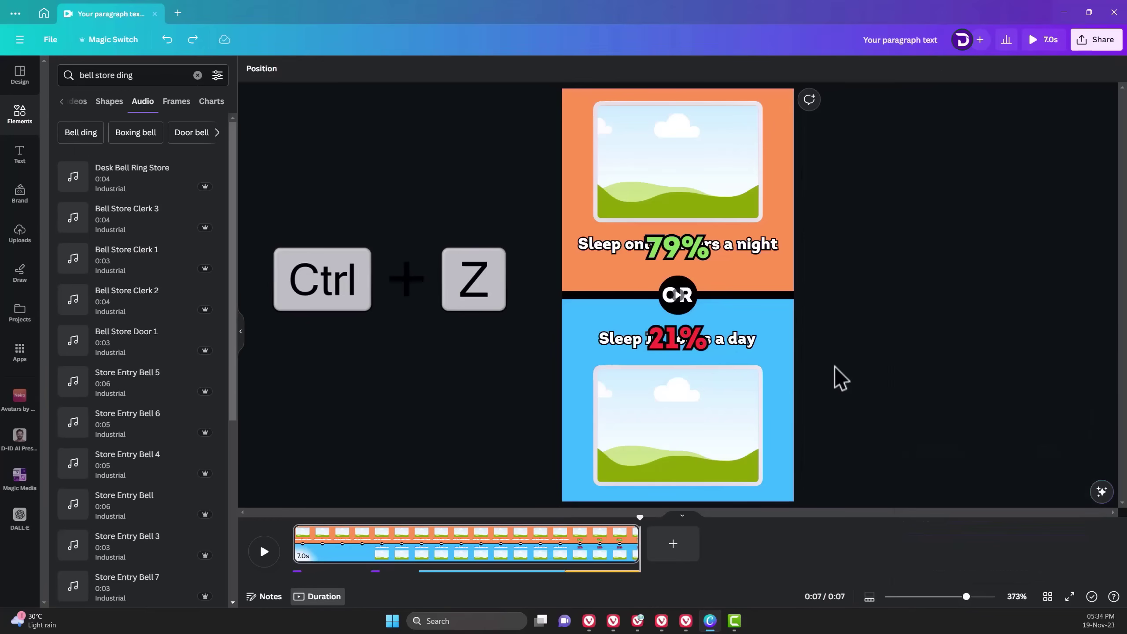
left_click_drag(1126, 375, 147, 380)
Delete the separate swing, clock ticking and bell audio clips from the timeline
left_click(619, 573)
left_click(605, 573)
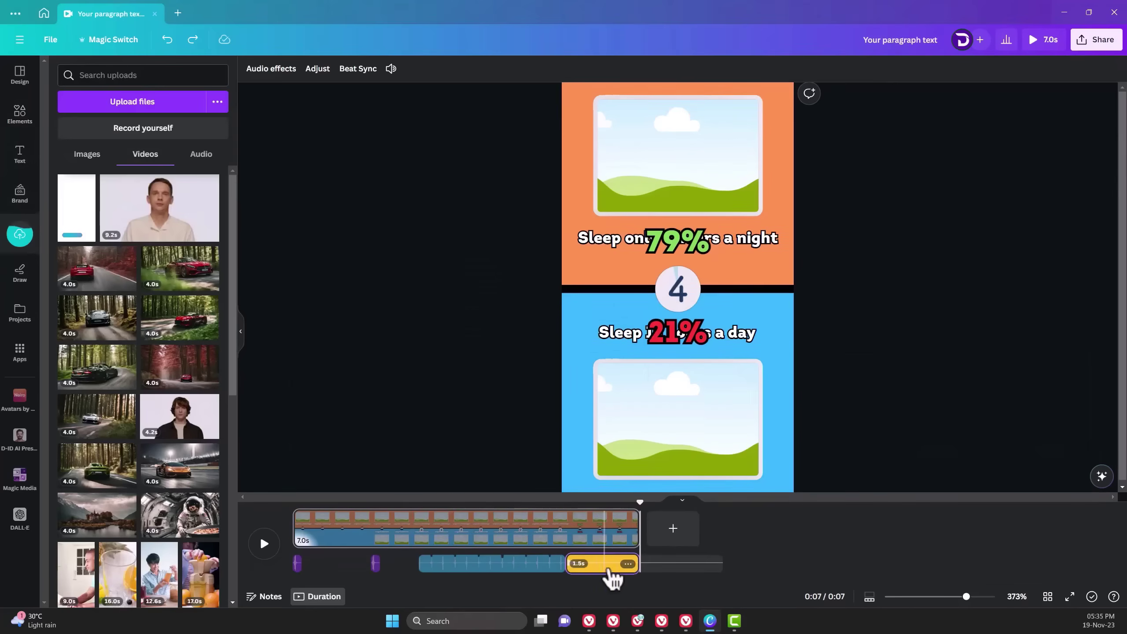
key("Delete")
left_click(297, 563)
key("Delete")
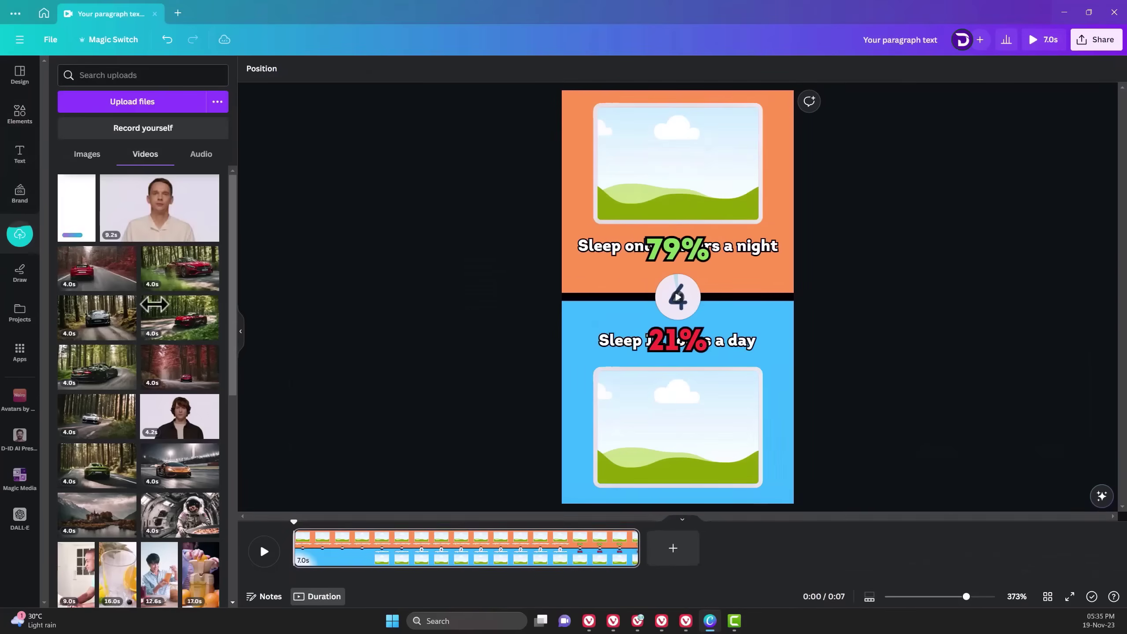
Add the uploaded blank 7.0-second video to the page, set it as the background and play the result
left_click(76, 209)
right_click(700, 214)
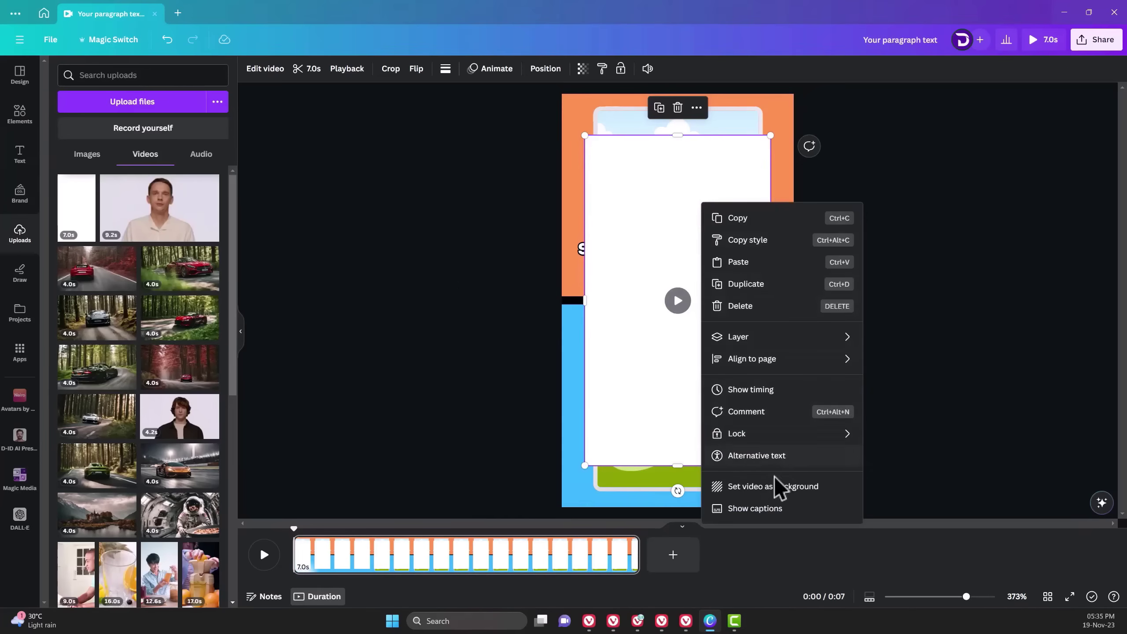
left_click(737, 488)
left_click(279, 556)
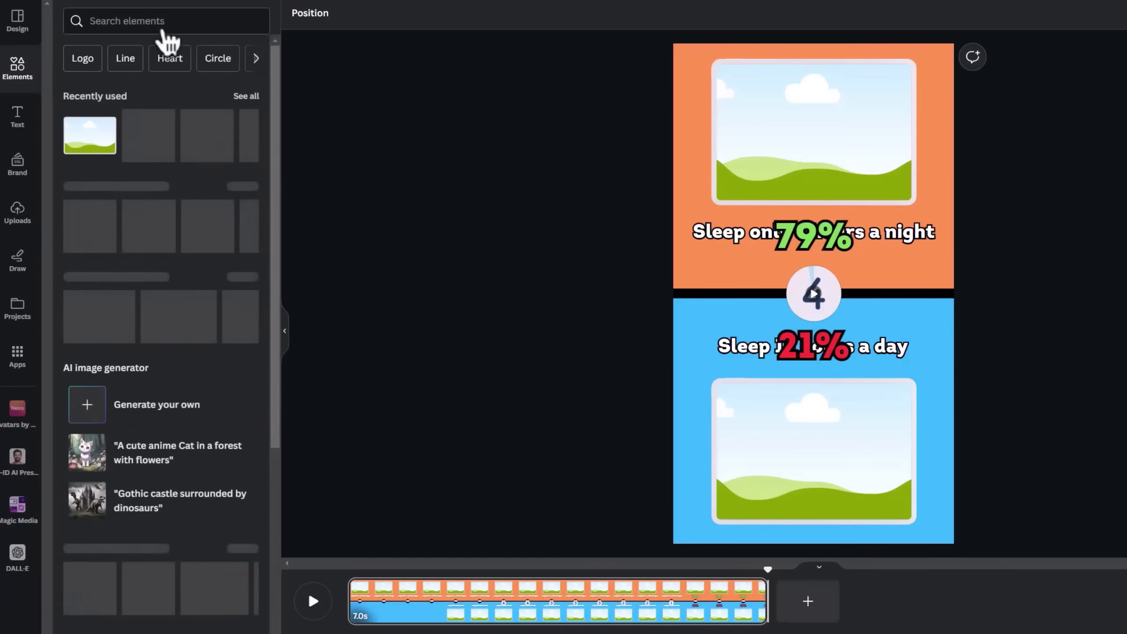
Search the elements for "no internet" and show only photos
left_click(161, 22)
type("no inter")
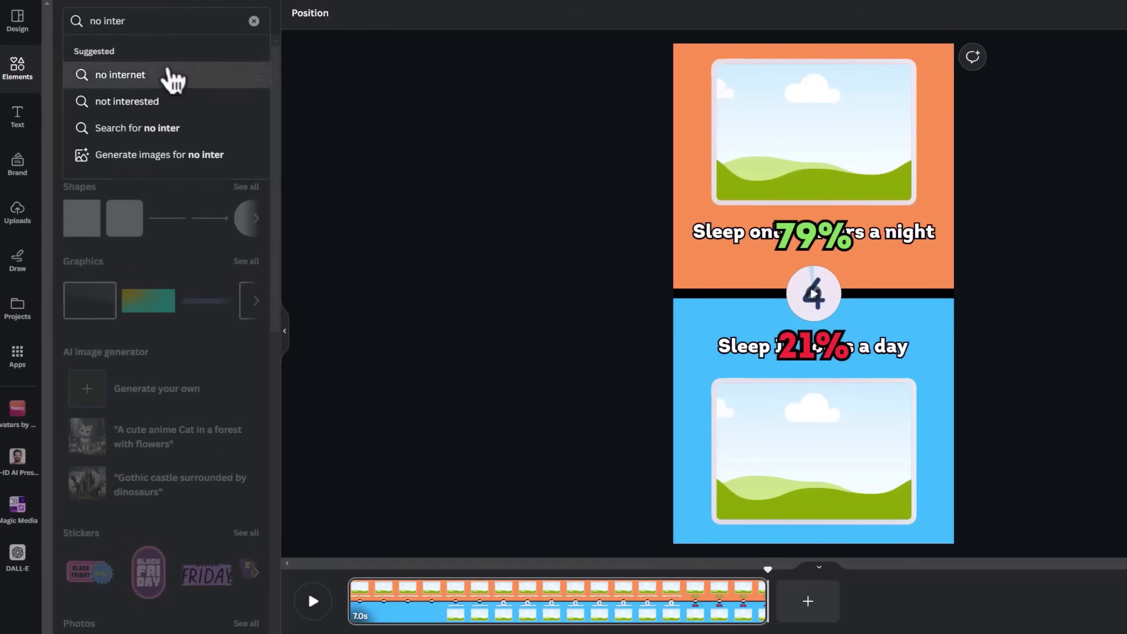
left_click(240, 74)
left_click(161, 56)
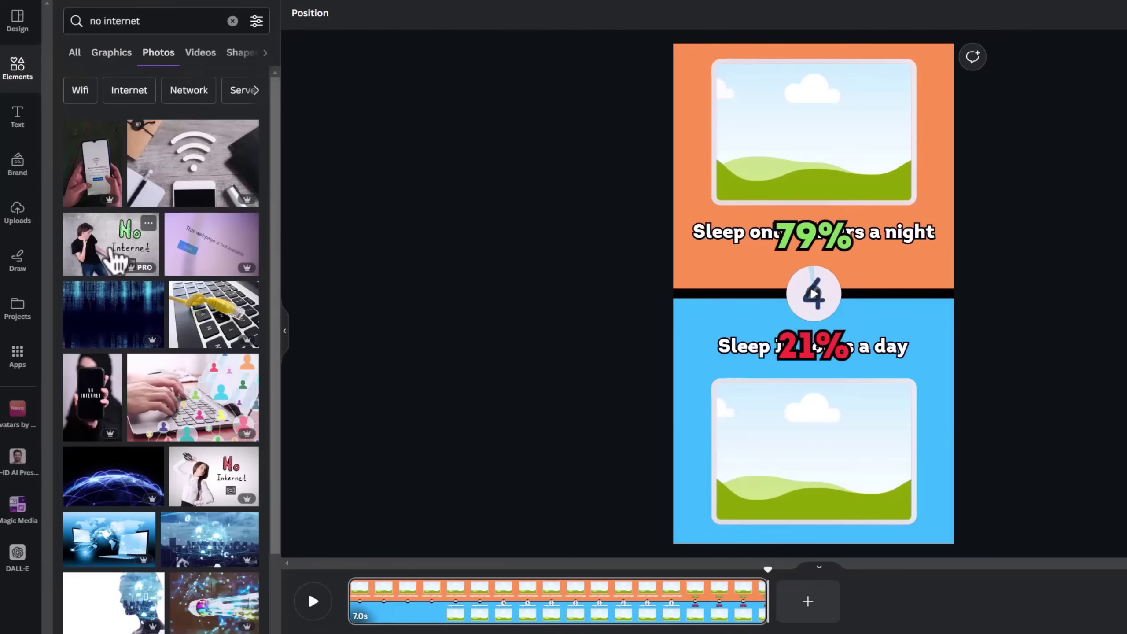
Add the photo of the man beside the green "No Internet" lettering to a new folder named "short a"
mouse_move(107, 258)
left_click(266, 471)
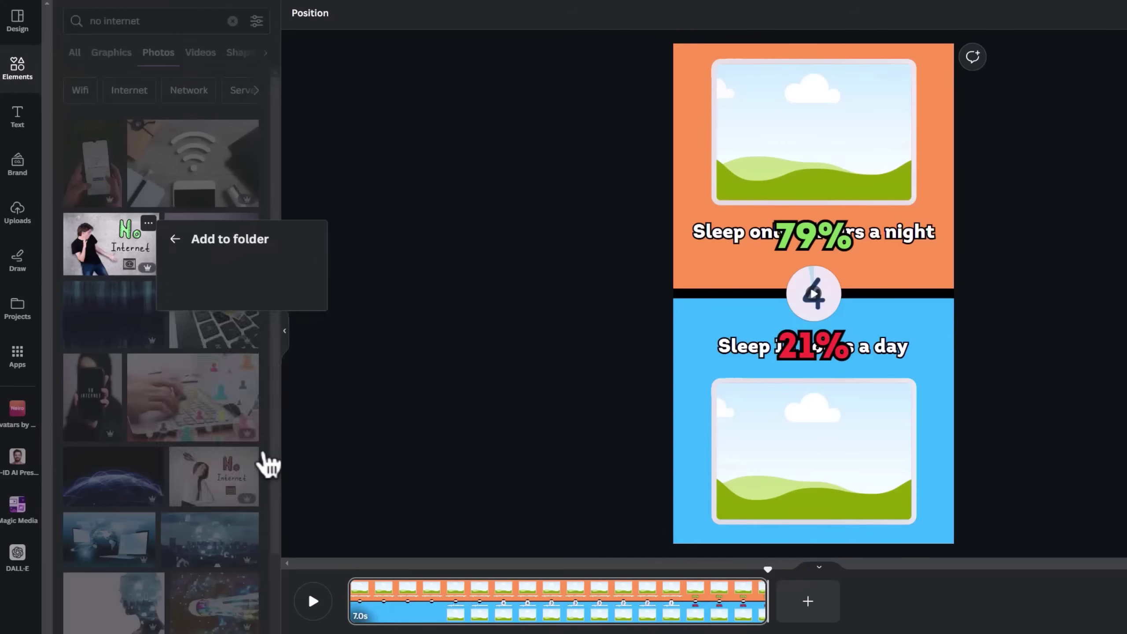
left_click(197, 556)
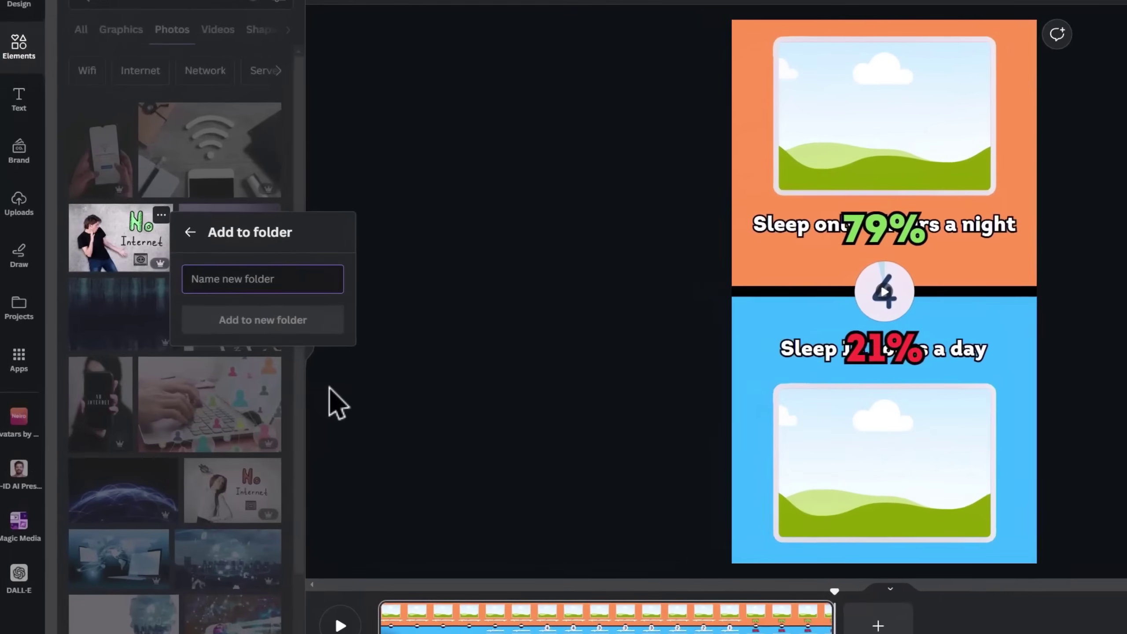
type("short")
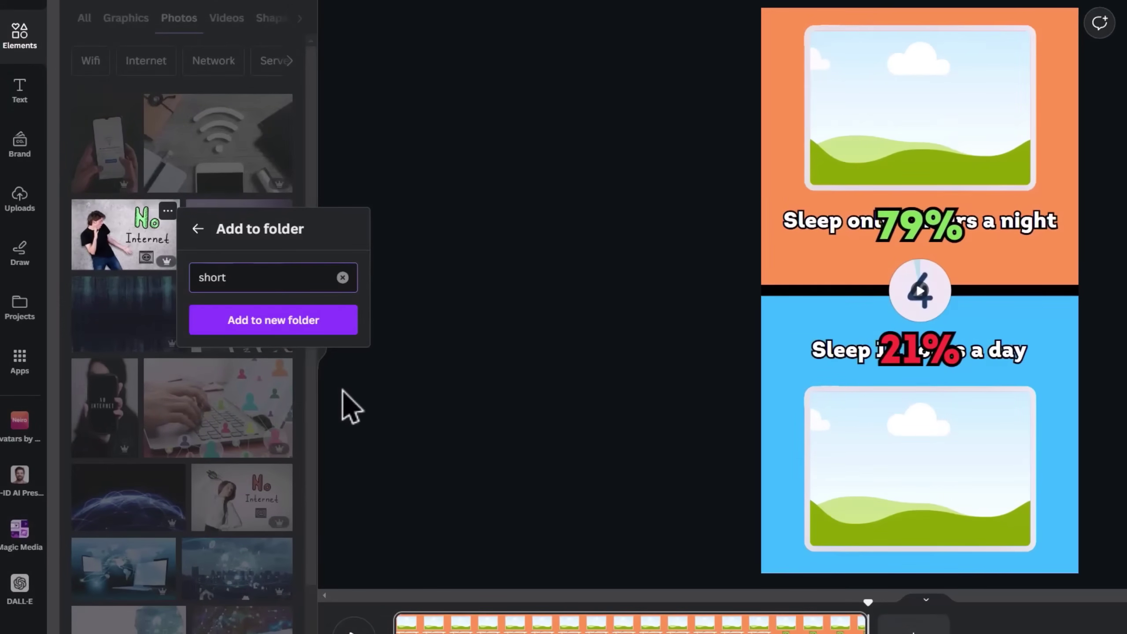
type(" s")
left_click(334, 329)
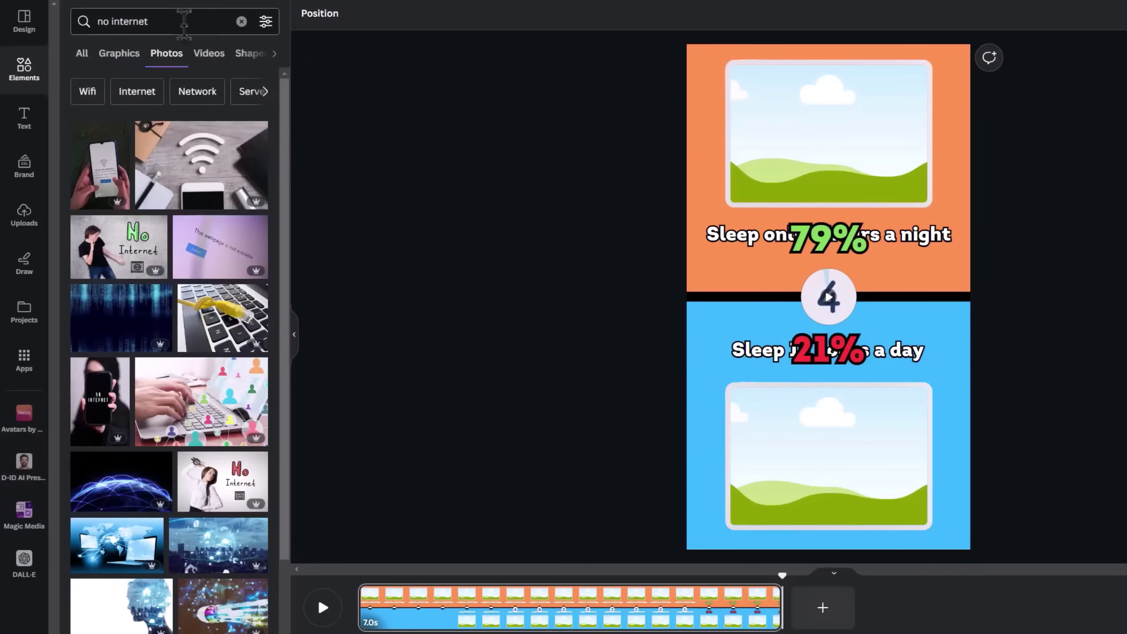
Search photos for "sweet food" and add the Sweet Potato Casserole photo to the "short a" folder
triple_click(184, 21)
type("sweet food")
key("Return")
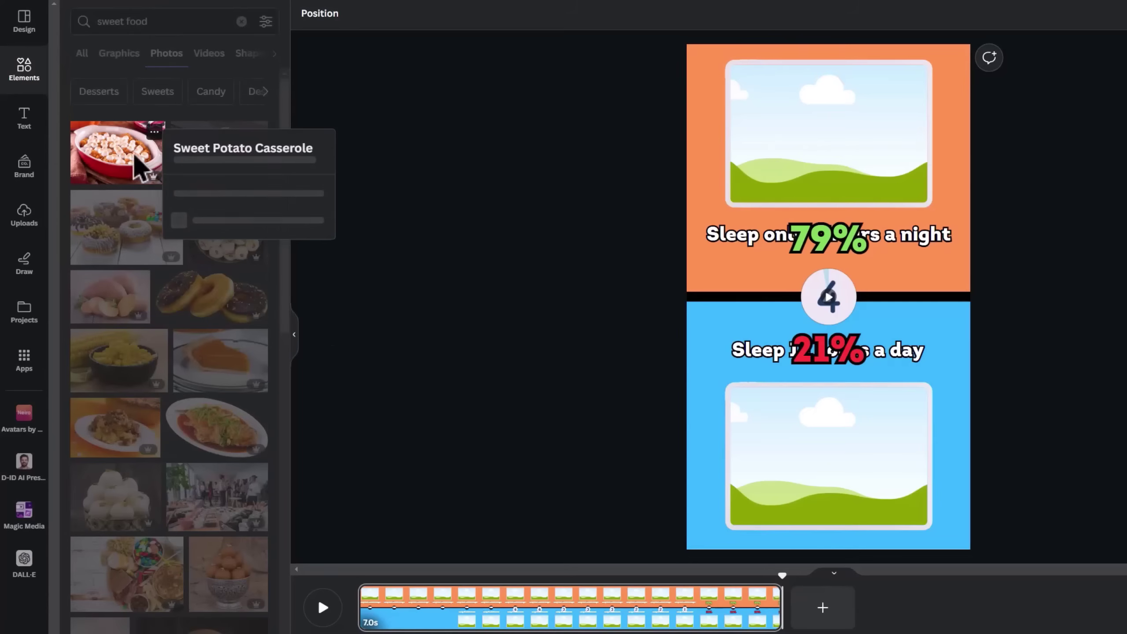
left_click(260, 447)
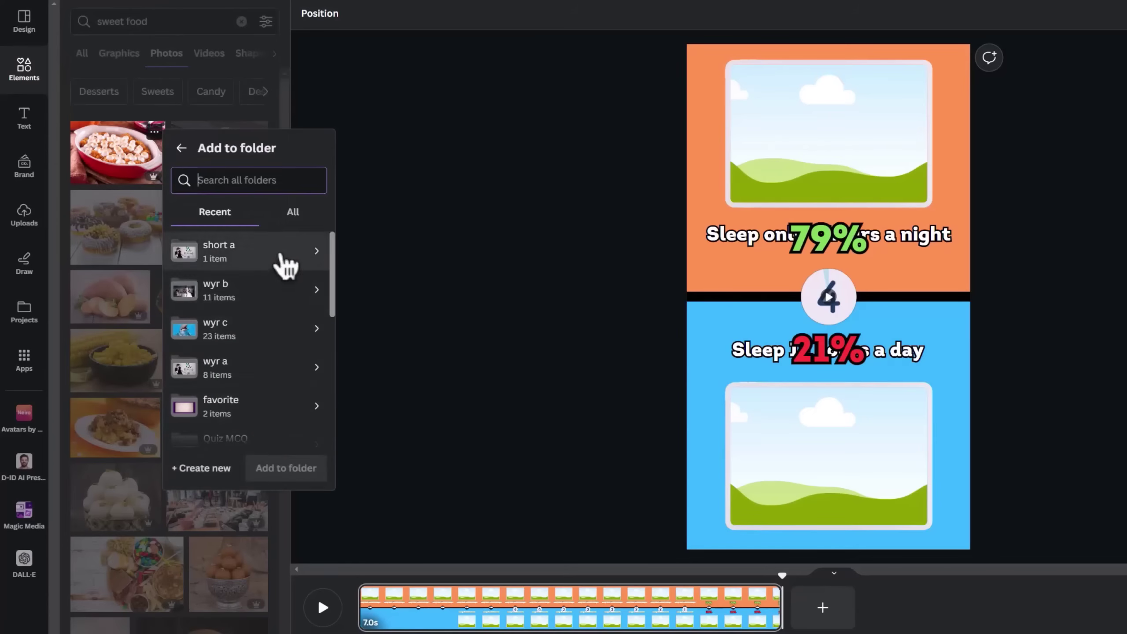
left_click(286, 265)
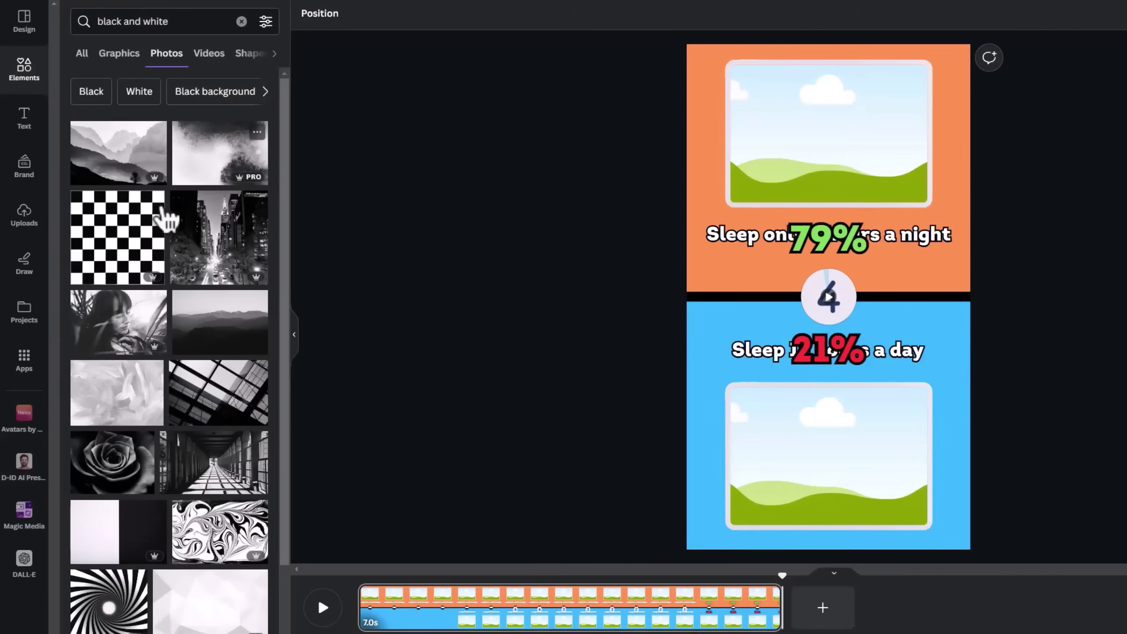
Add the black-and-white foggy mountains photo to the "short a" folder
left_click(156, 132)
left_click(263, 402)
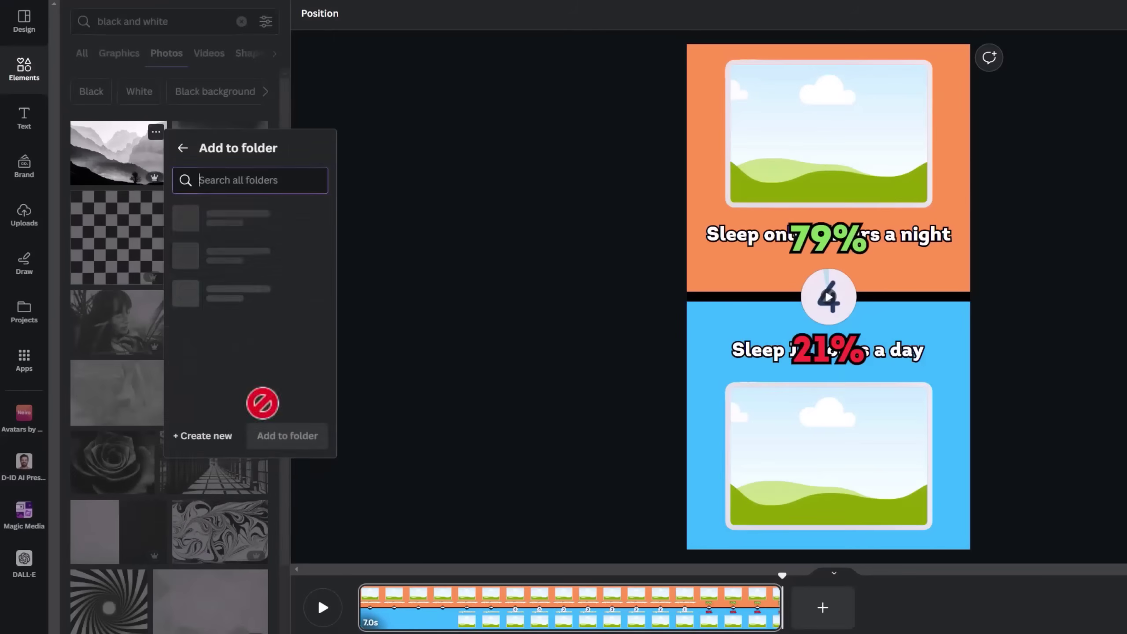
left_click(248, 215)
left_click(285, 438)
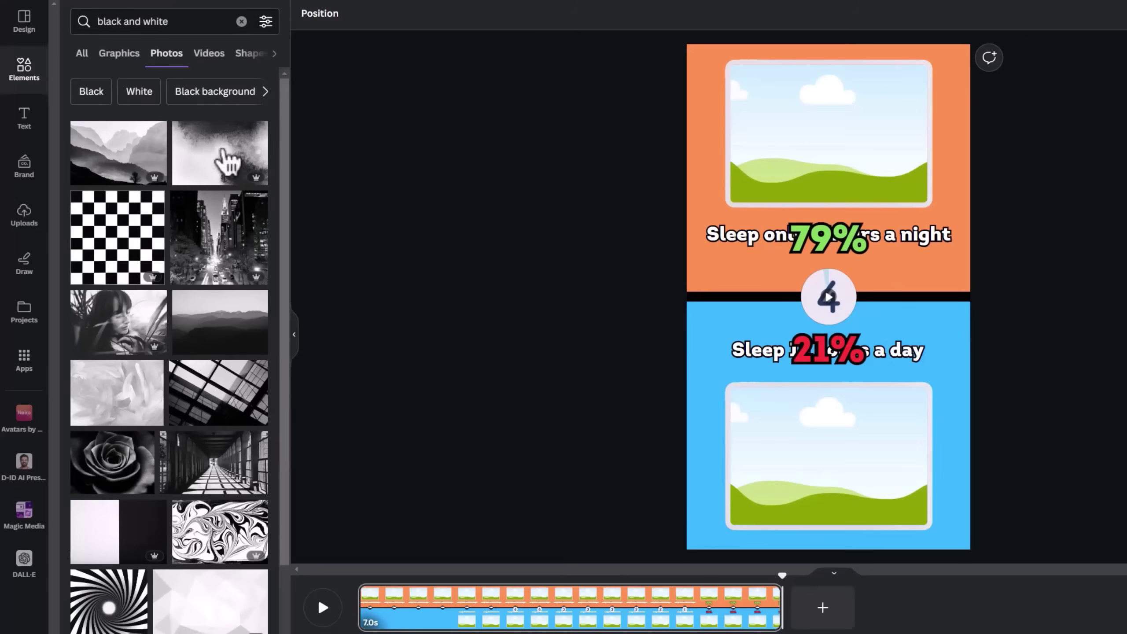
Search the elements for "no electricity" and show only photos
left_click(241, 22)
type("no electricity")
key("Return")
left_click(166, 53)
Add the photo of the hand holding a power plug to a new folder named "short b" and put the hearing-test photo there too
left_click(154, 185)
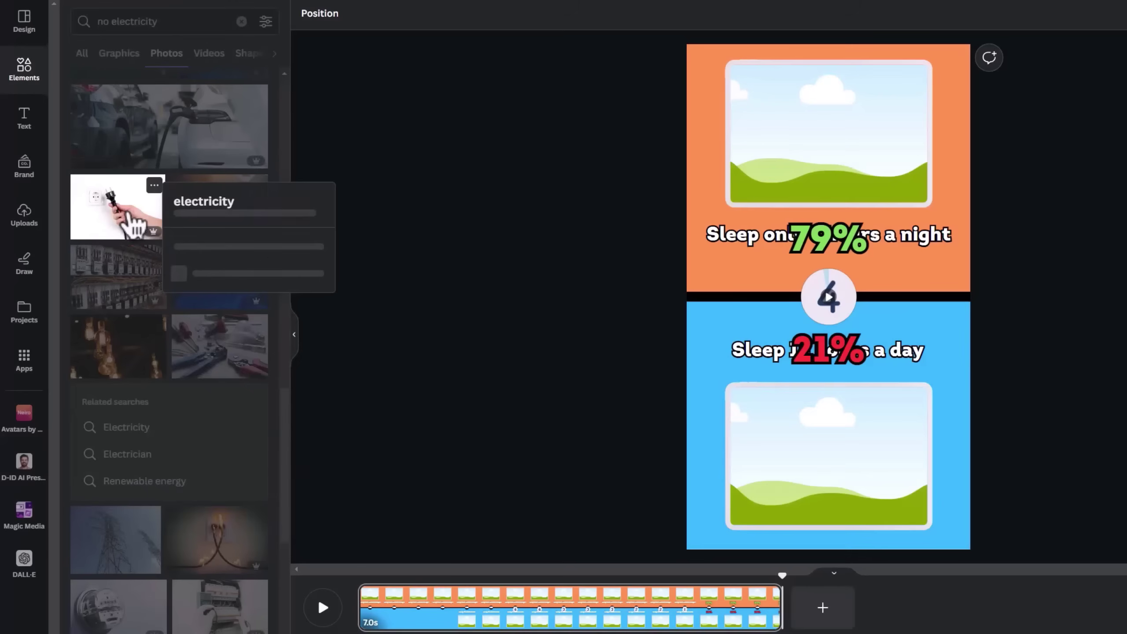
left_click(295, 488)
left_click(201, 521)
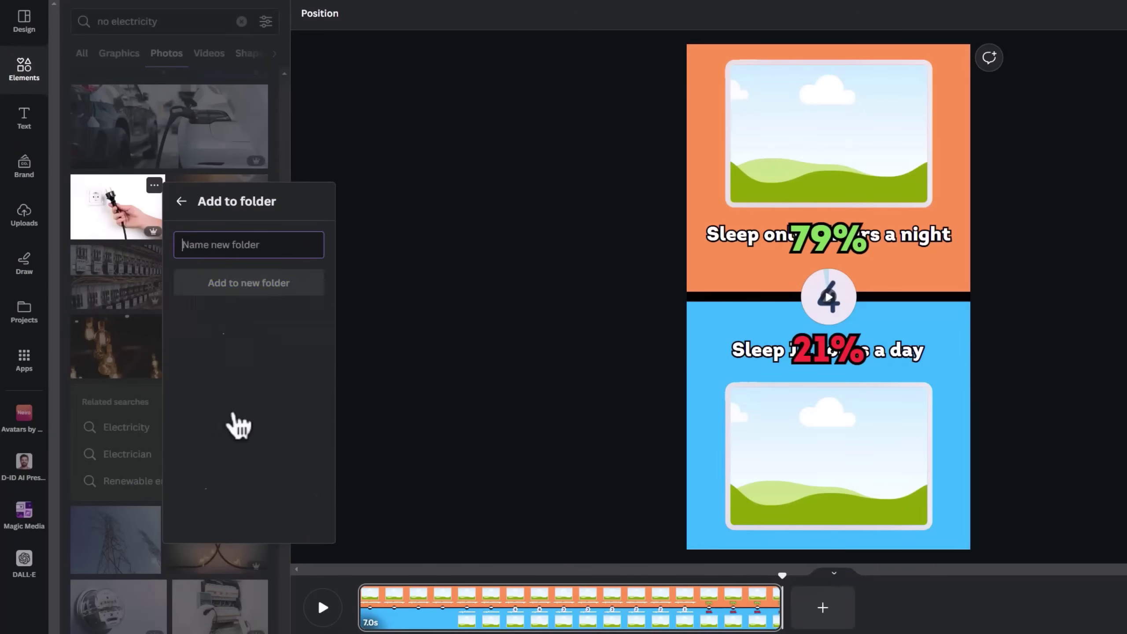
type("short b")
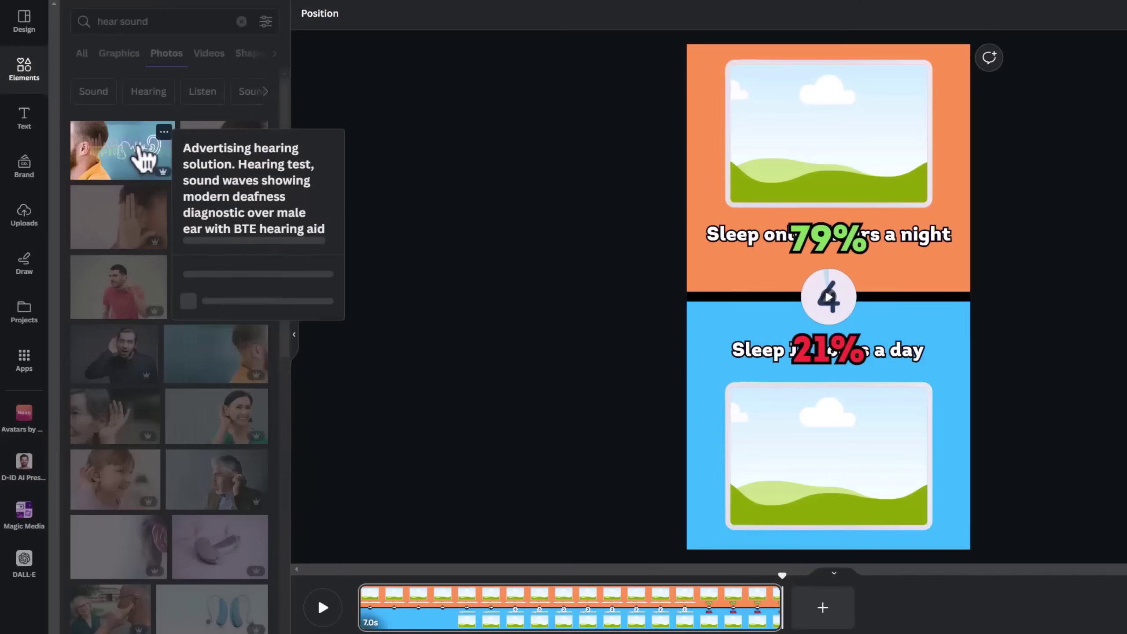
left_click(236, 545)
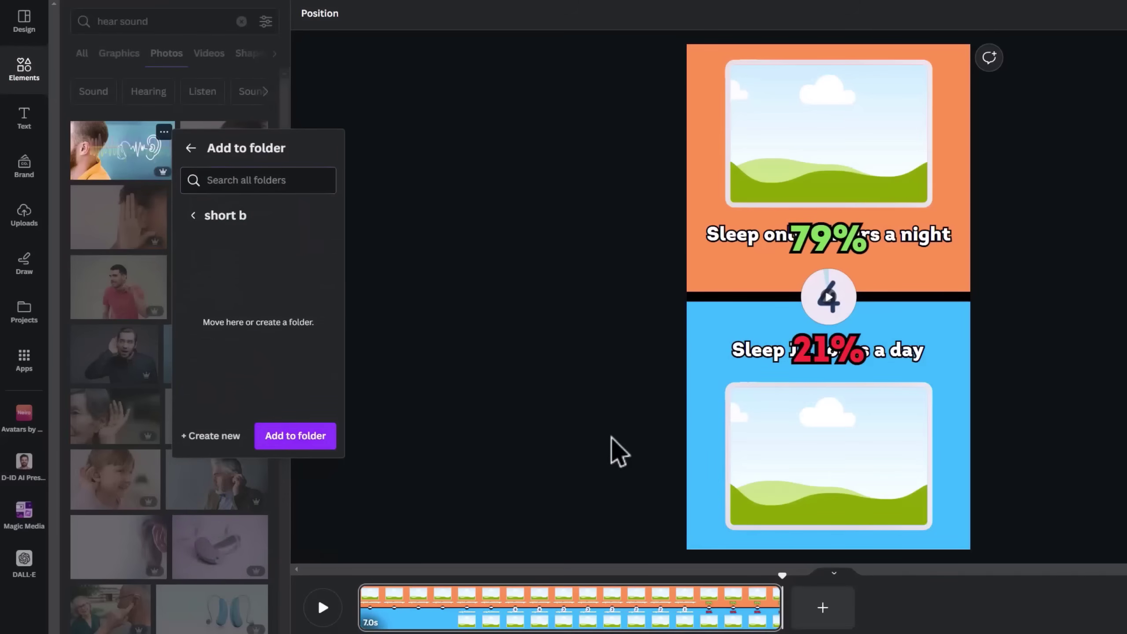
left_click(576, 433)
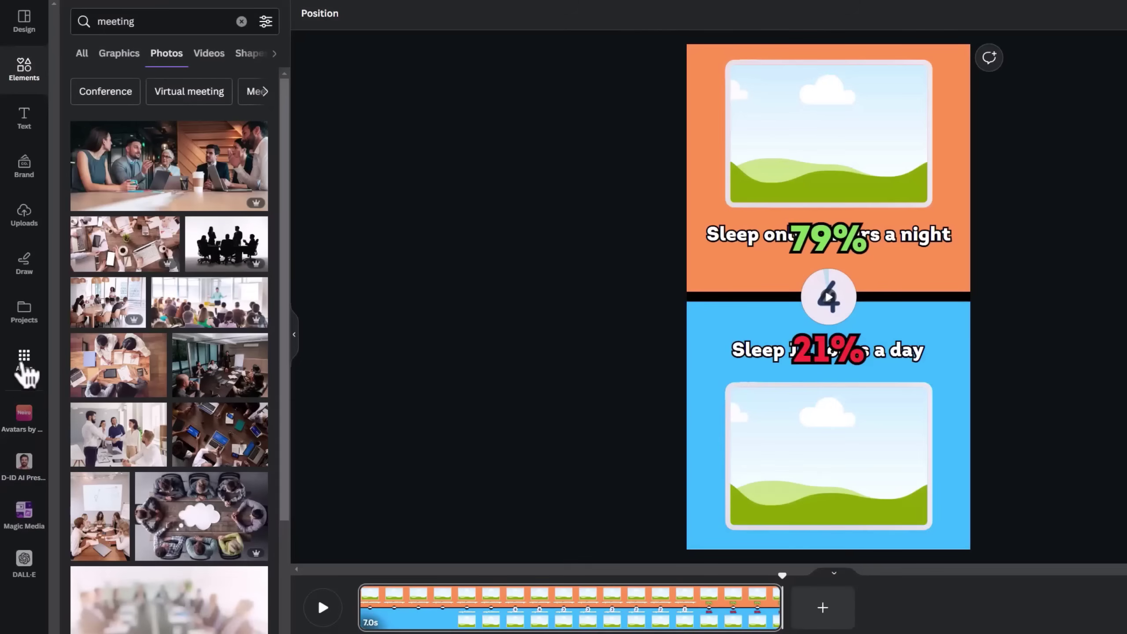
Open the Bulk create app and start entering the data manually
left_click(23, 358)
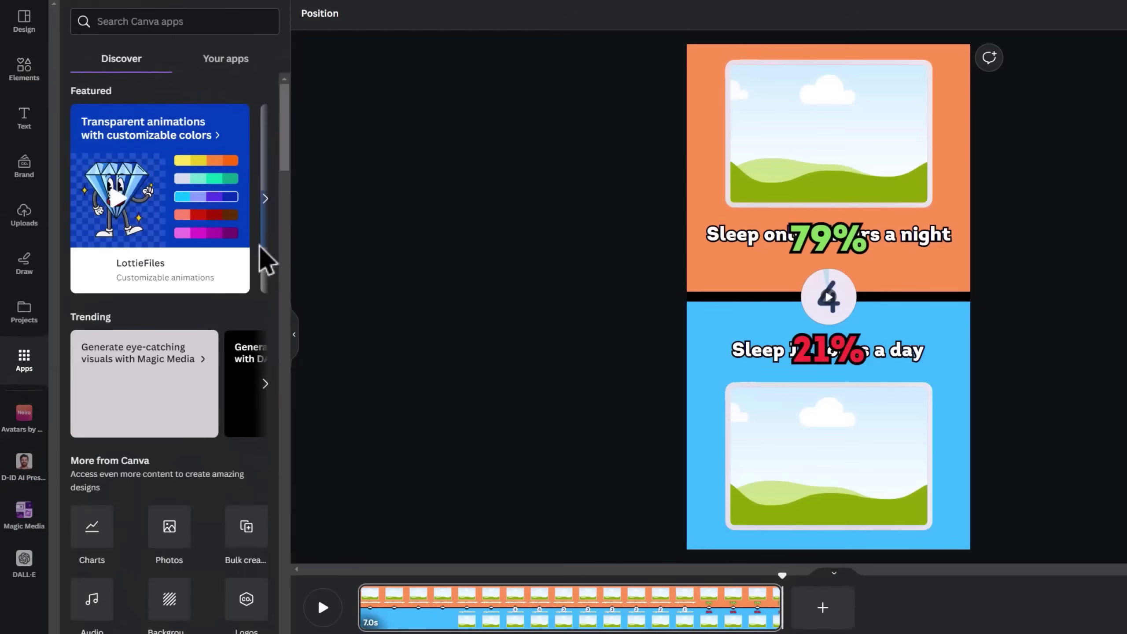
left_click(246, 531)
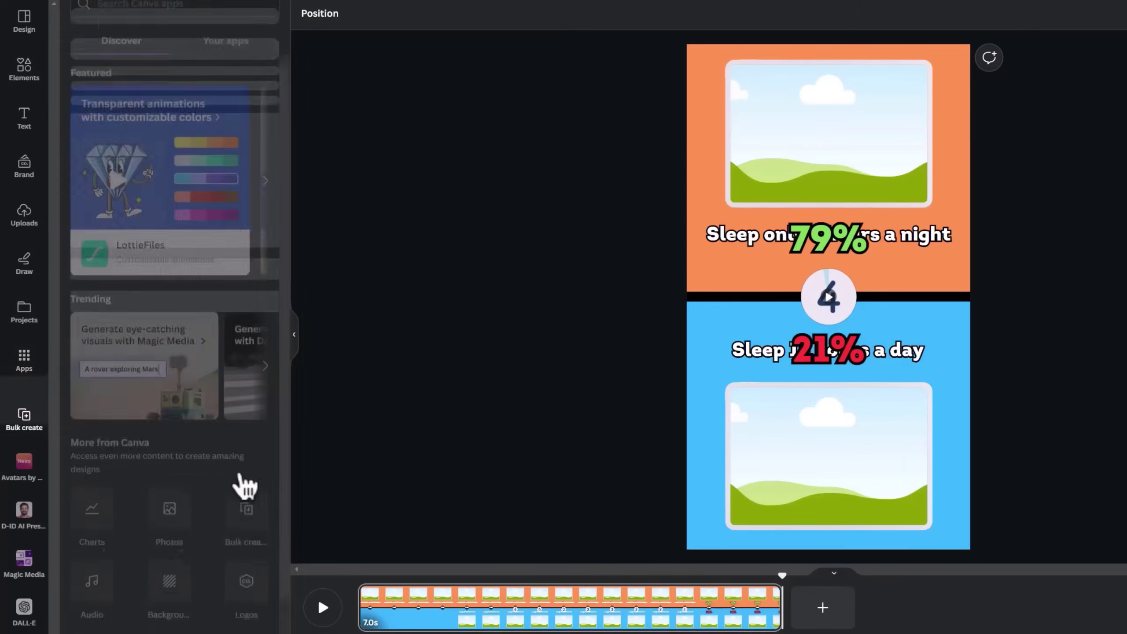
left_click(220, 304)
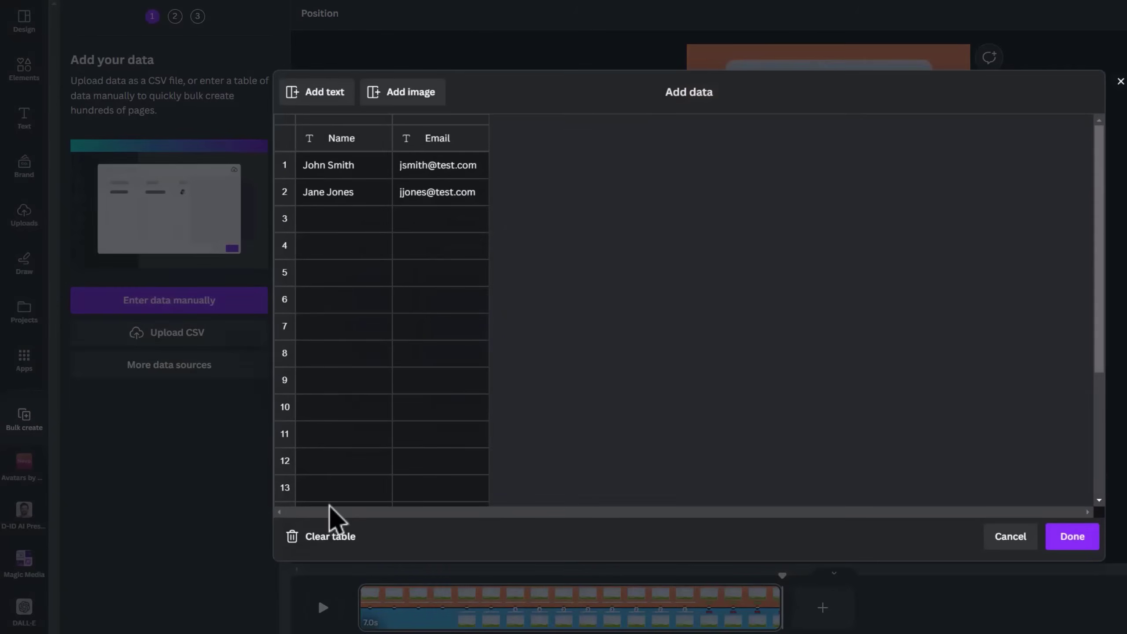
Clear the sample table and fill it with the Option A, Option B, Option A % and Option B % table copied from ChatGPT
left_click(346, 537)
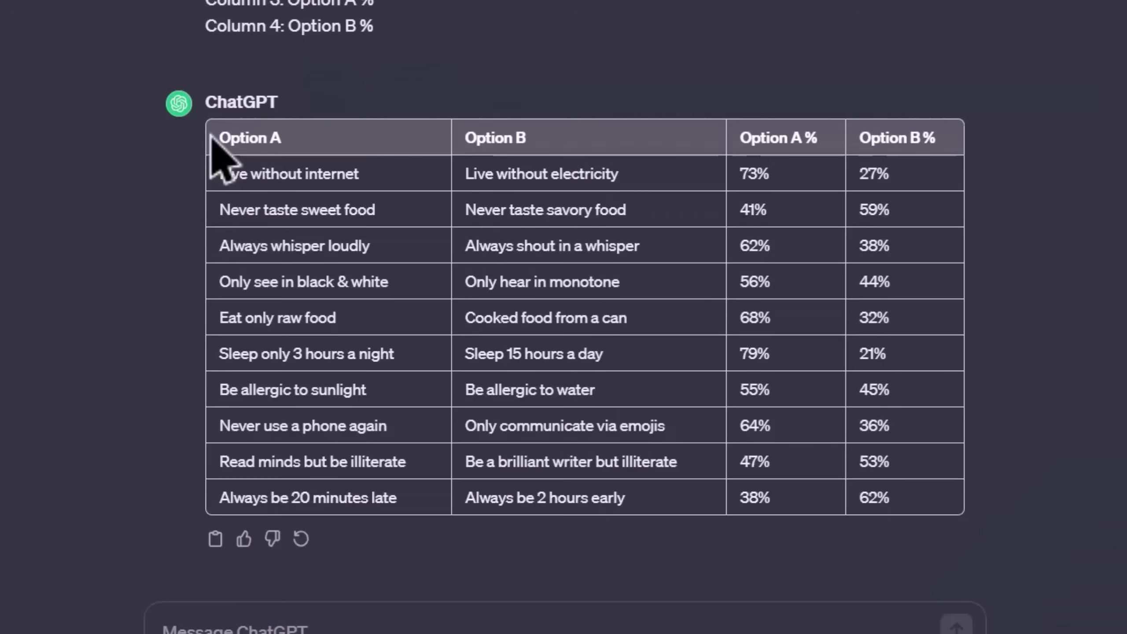
left_click_drag(213, 137, 925, 488)
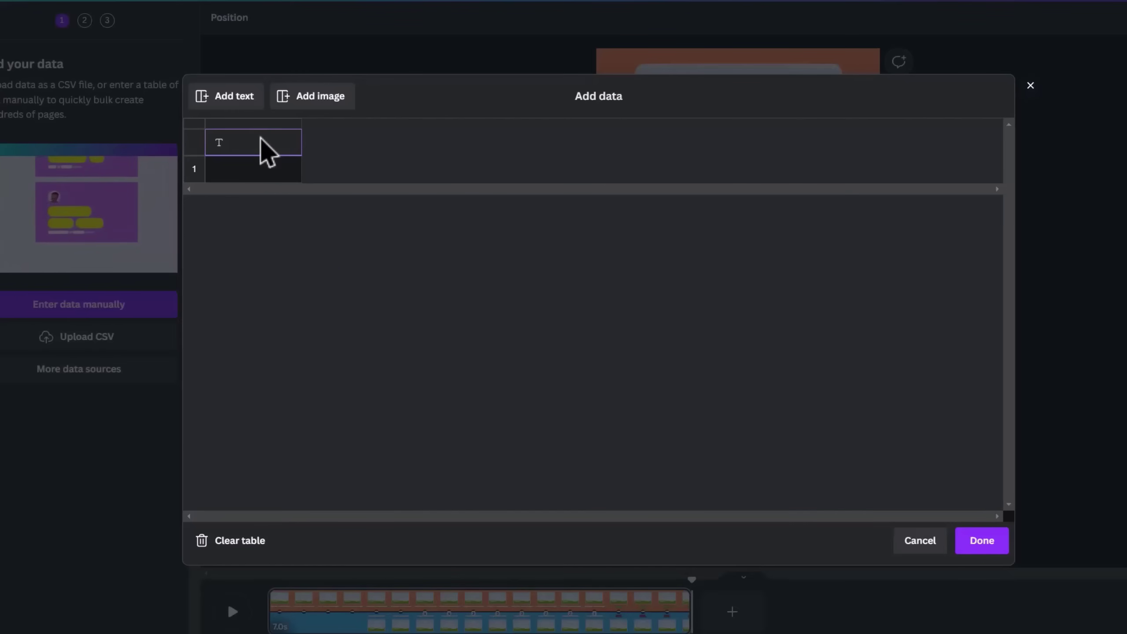
type("Option A\tOption B\tOption A %\tOption B % Live without internet\tLive without electricity\t73%\t27% Never taste sweet food\tNever taste savory food\t41%\t59% Always whisper loudly\tAlways shout in a whisper\t62%\t38% Only see in black & white\tOnly hear in monotone\t56%\t44% Eat only raw food\tCooked food from a can\t68%\t32% Sleep only 3 hours a night\tSleep 15 hours a day\t79%\t21% Be allergic to sunlight\tBe allergic to water\t55%\t45% Never use a phone again\tOnly communicate via emojis\t64%\t36% Read minds but be illiterate\tBe a brilliant writer but illiterate\t47%\t53% Always be 20 minutes late\tAlways be 2 hours early\t38%\t62%")
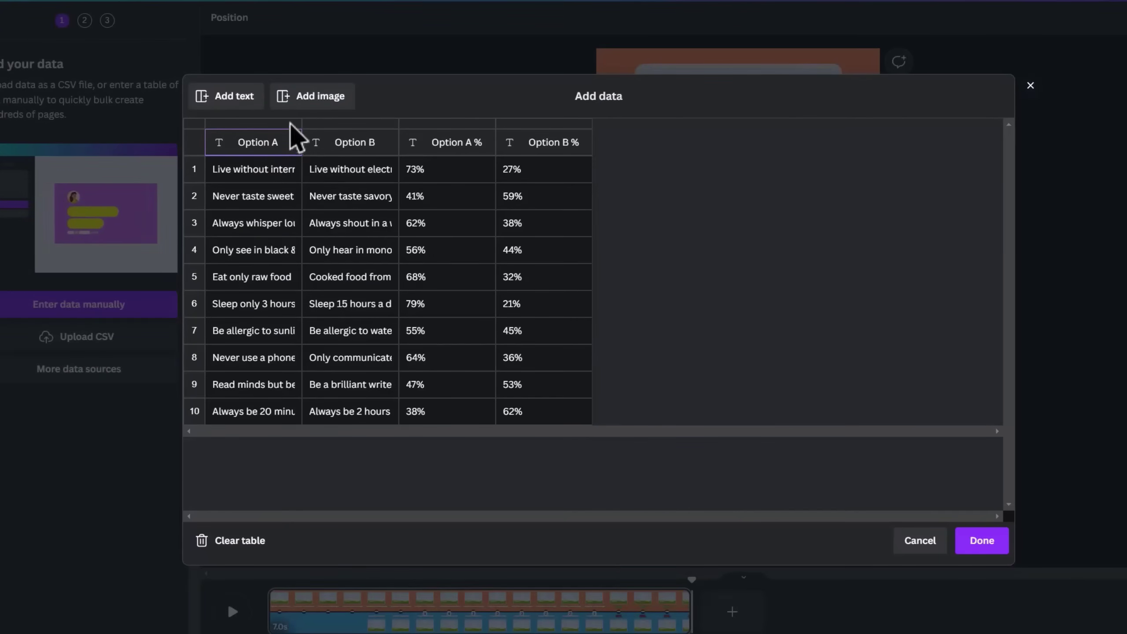
Add two image columns and fill the first one with the matching "short a" photos, beginning with "Man with no internet" in row 1
left_click(322, 103)
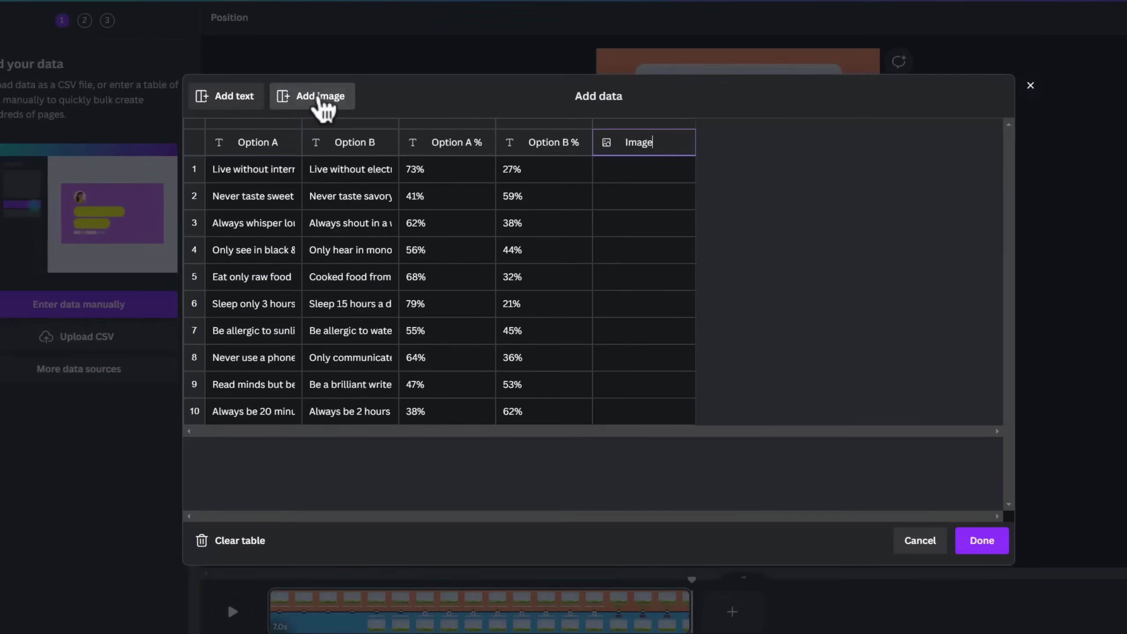
left_click(322, 103)
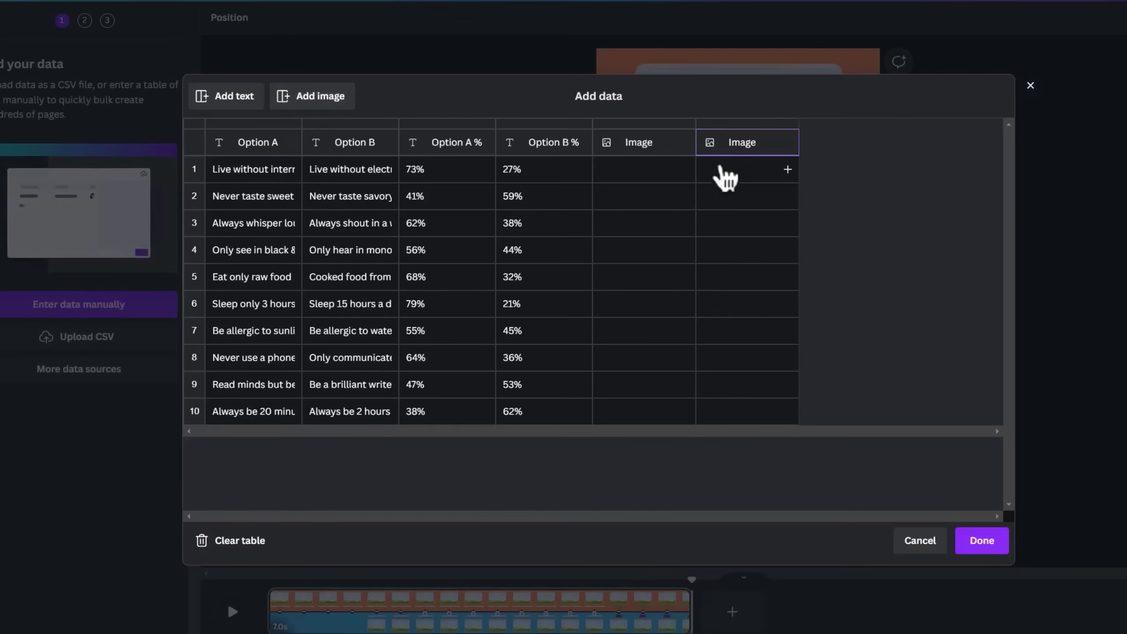
left_click(666, 177)
scroll(668, 306, "down", 5)
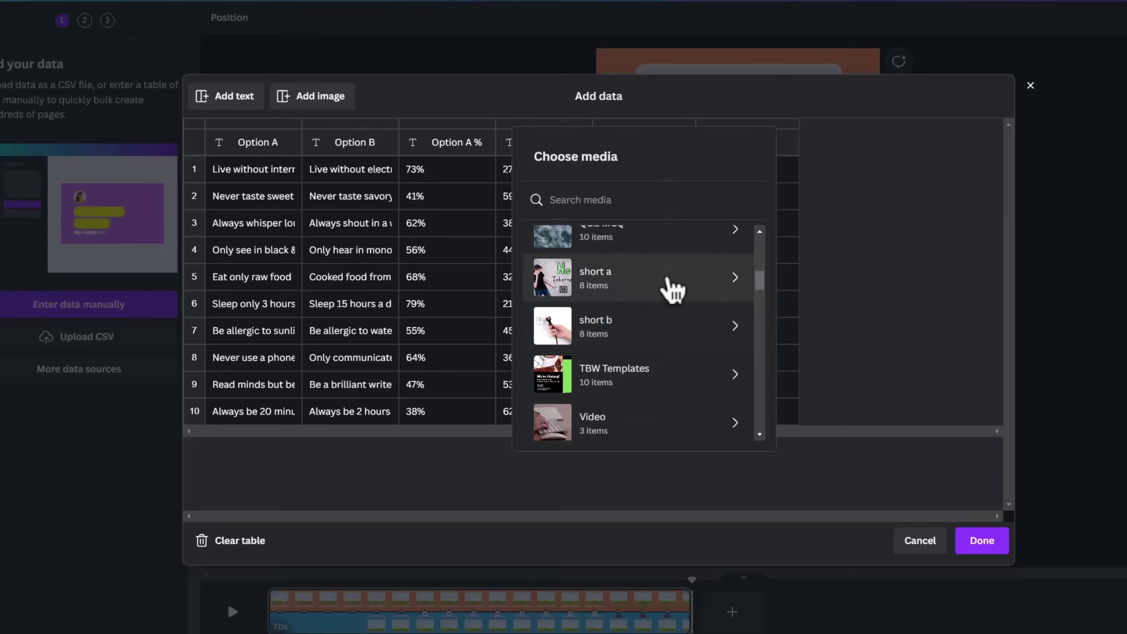
left_click(672, 290)
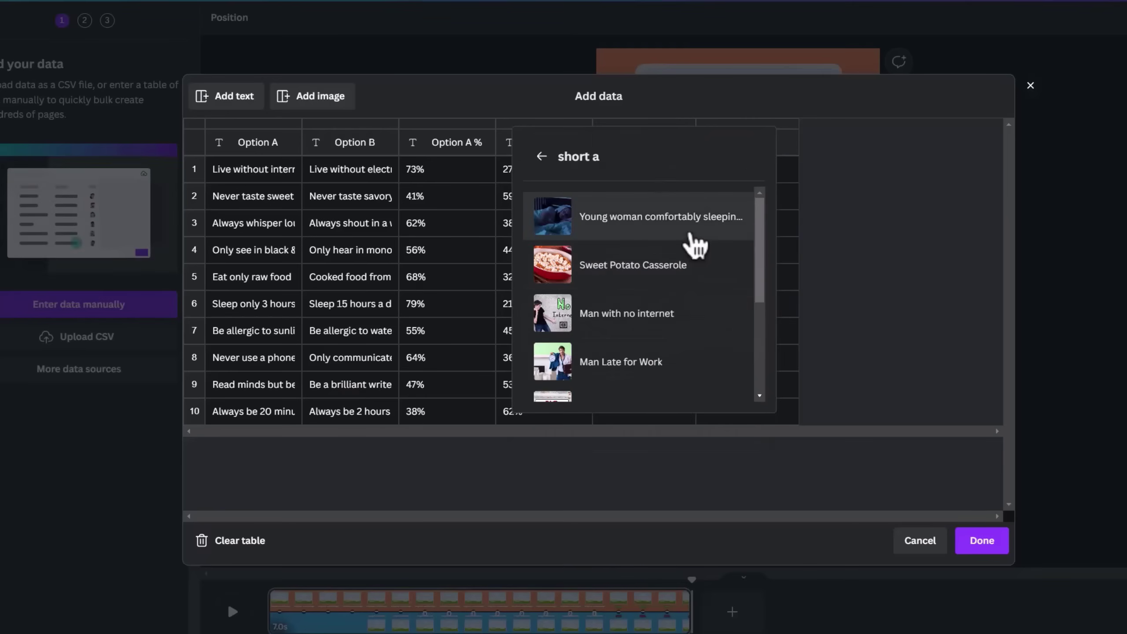
left_click(695, 321)
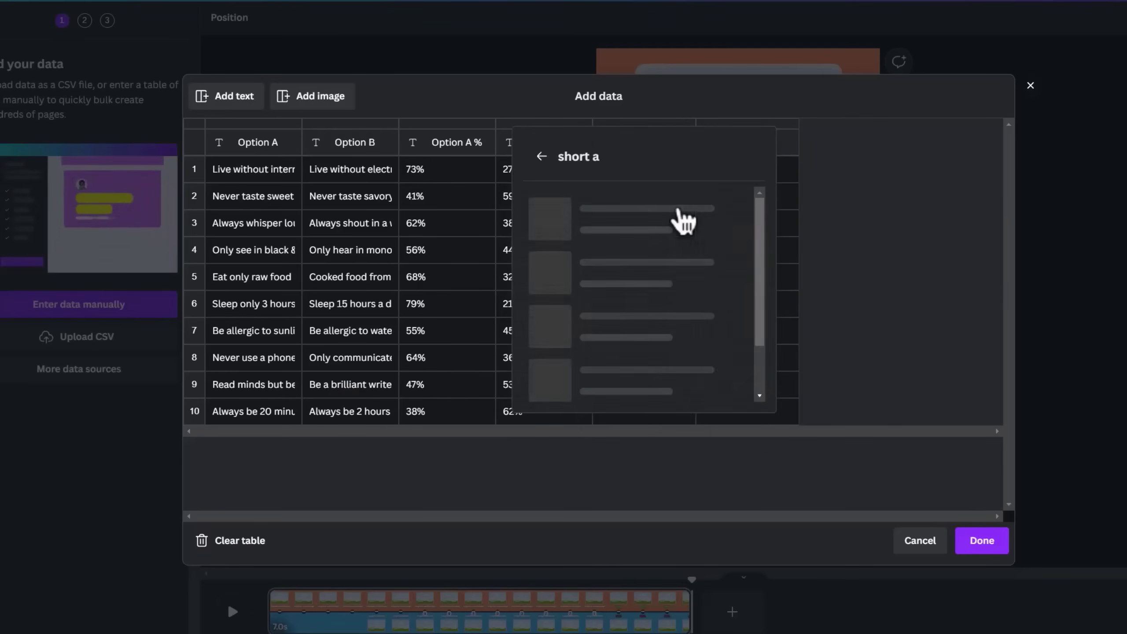
left_click(653, 299)
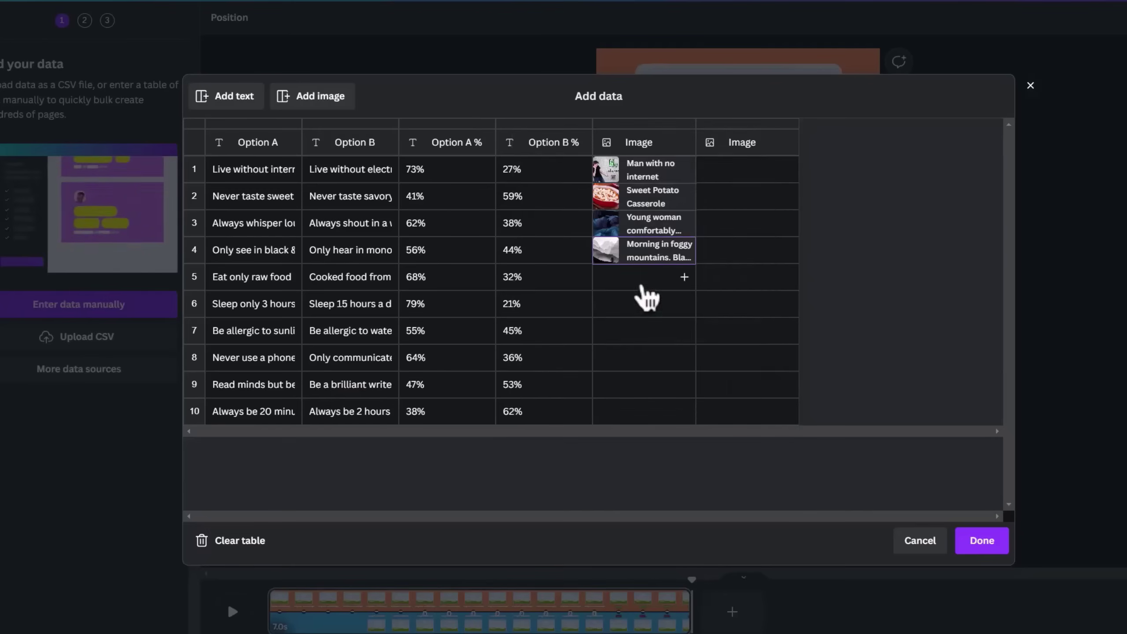
Put the "electricity" photo from the "short b" folder in row 1 of the second image column
left_click(760, 175)
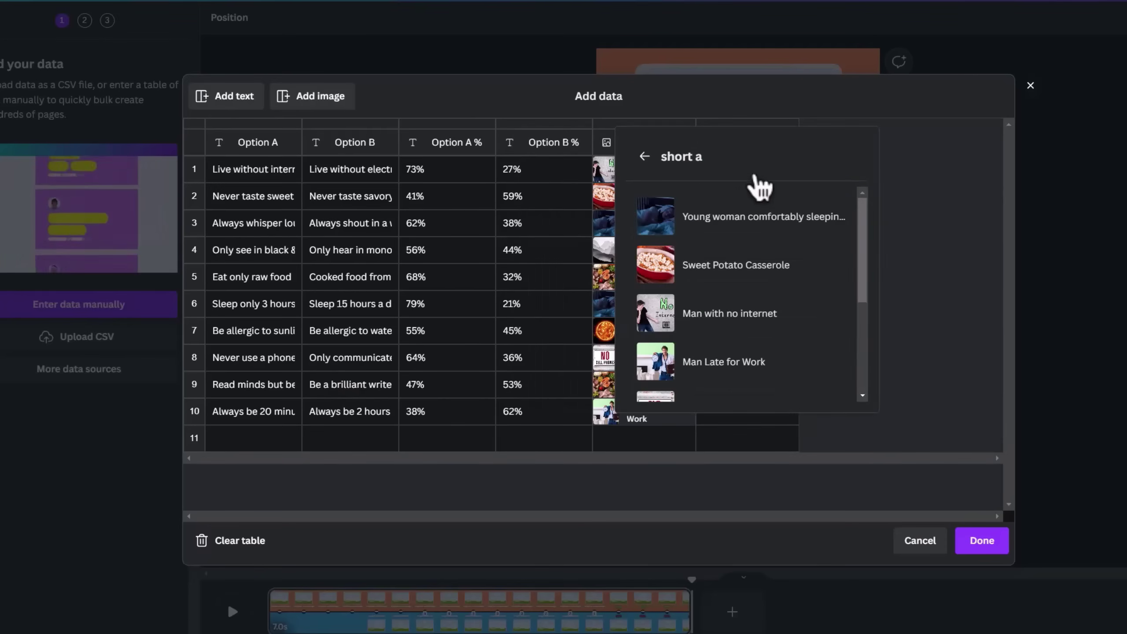
scroll(699, 231, "down", 1)
left_click(645, 157)
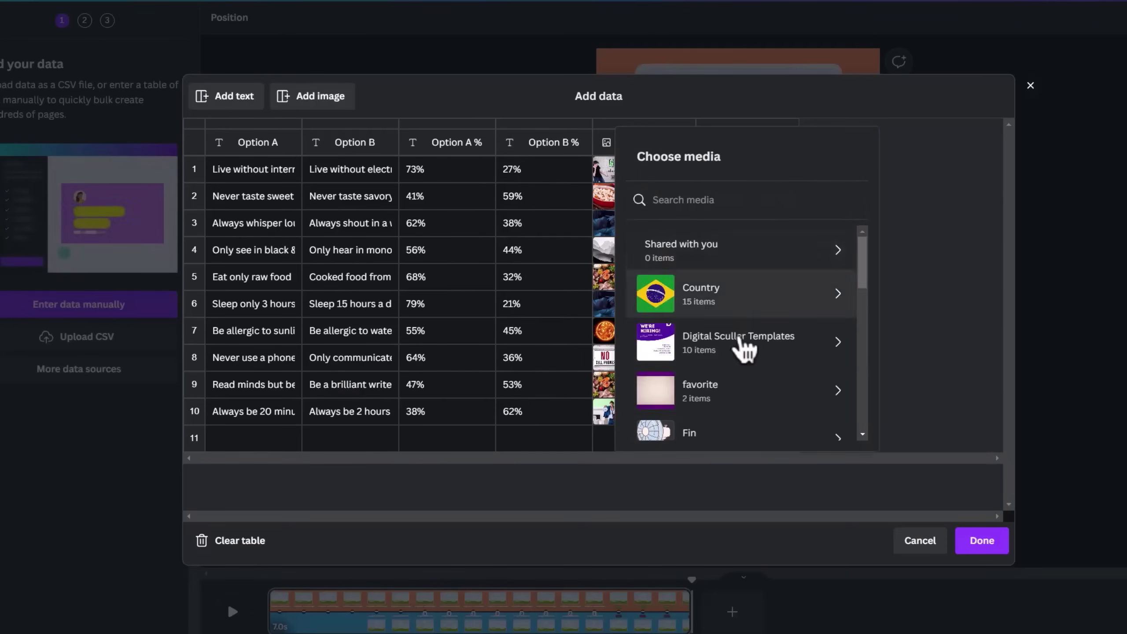
scroll(746, 390, "down", 5)
left_click(747, 384)
left_click(739, 219)
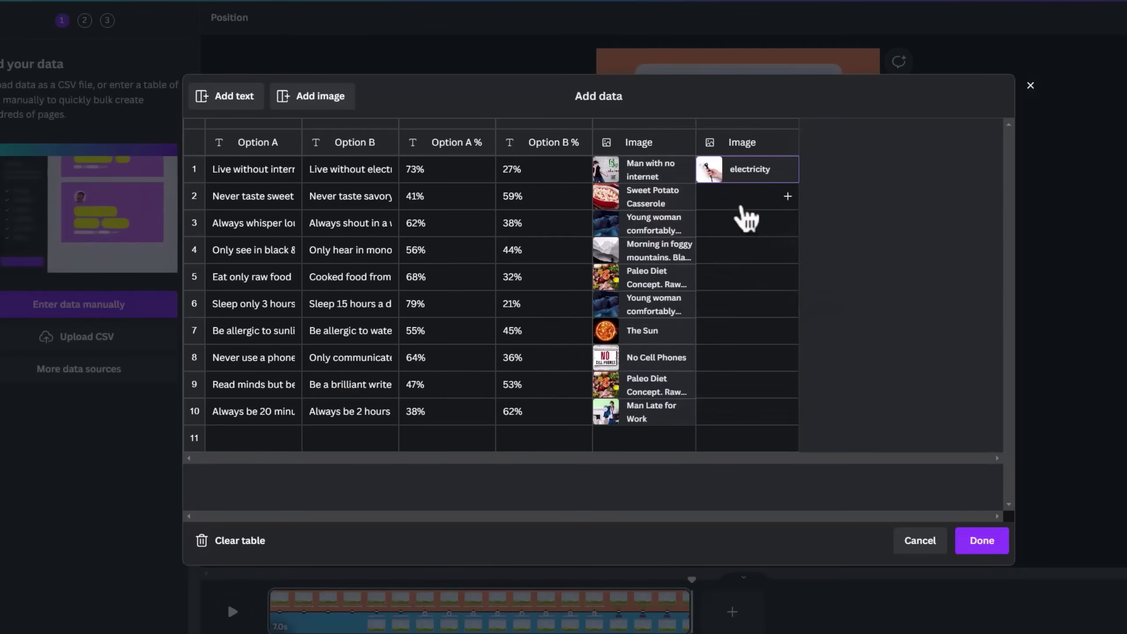
Fill the rest of the second image column with "short b" photos, starting with "Homemade savory pies" in row 2, and accept the table
left_click(741, 201)
scroll(764, 284, "down", 3)
left_click(754, 370)
left_click(754, 225)
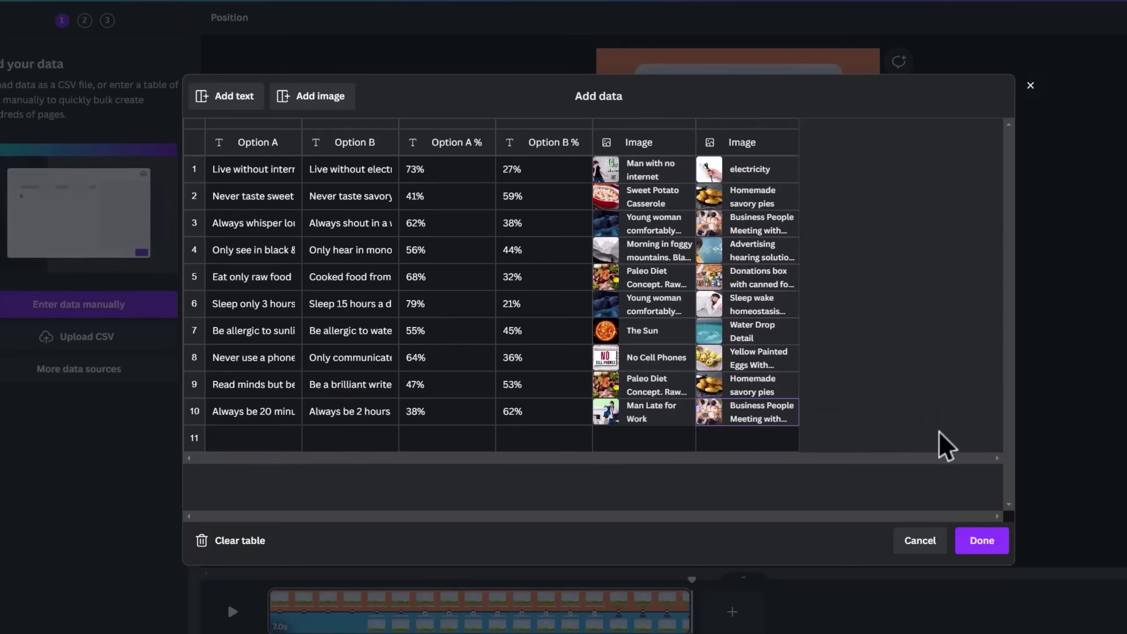
left_click(985, 548)
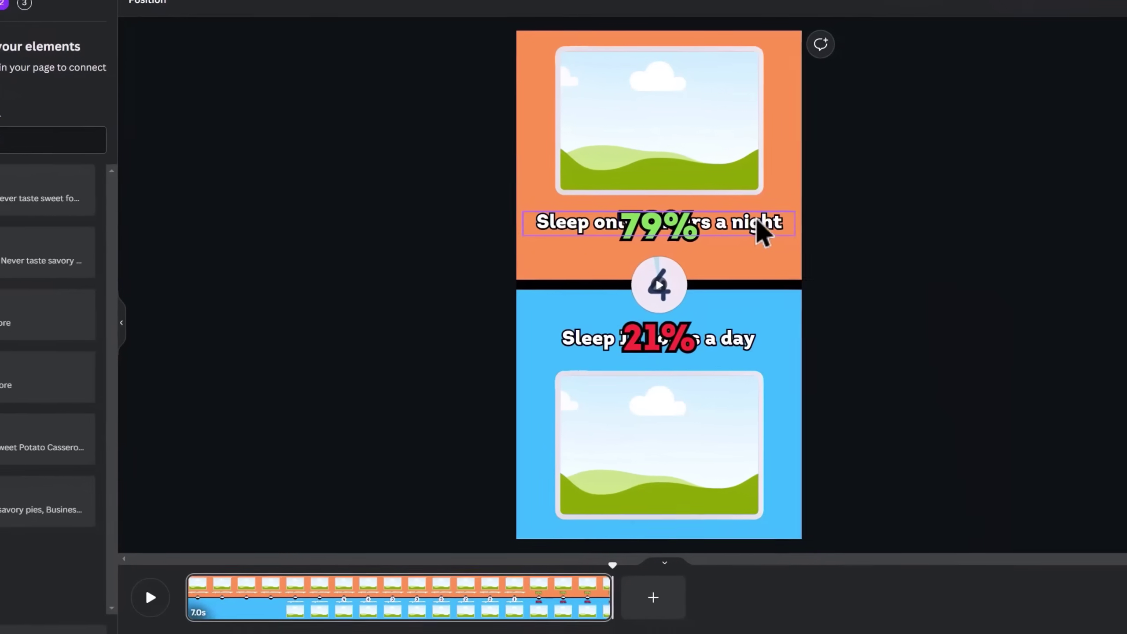
Connect the upper option text to the Option A data field and the lower option text to Option B
left_click(764, 230)
right_click(759, 220)
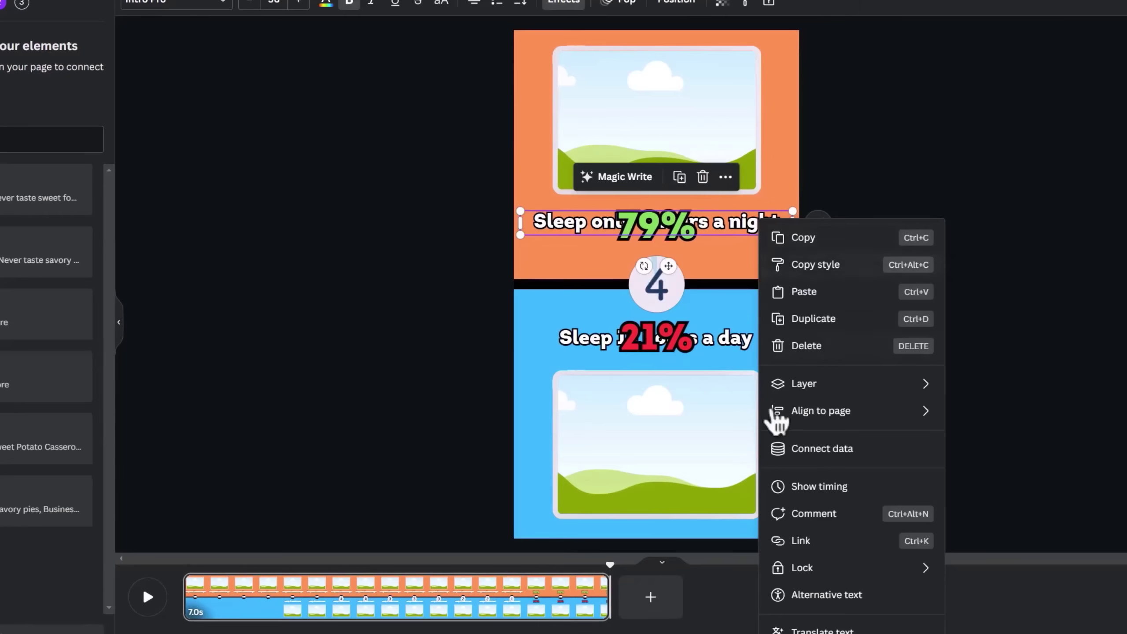
left_click(783, 449)
left_click(839, 320)
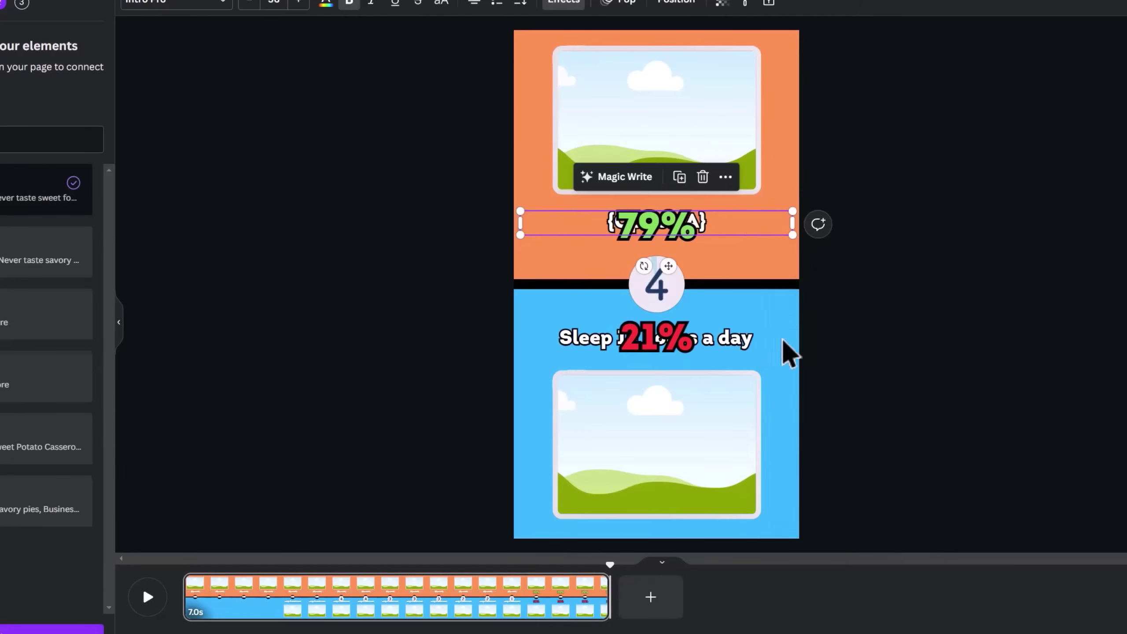
right_click(745, 342)
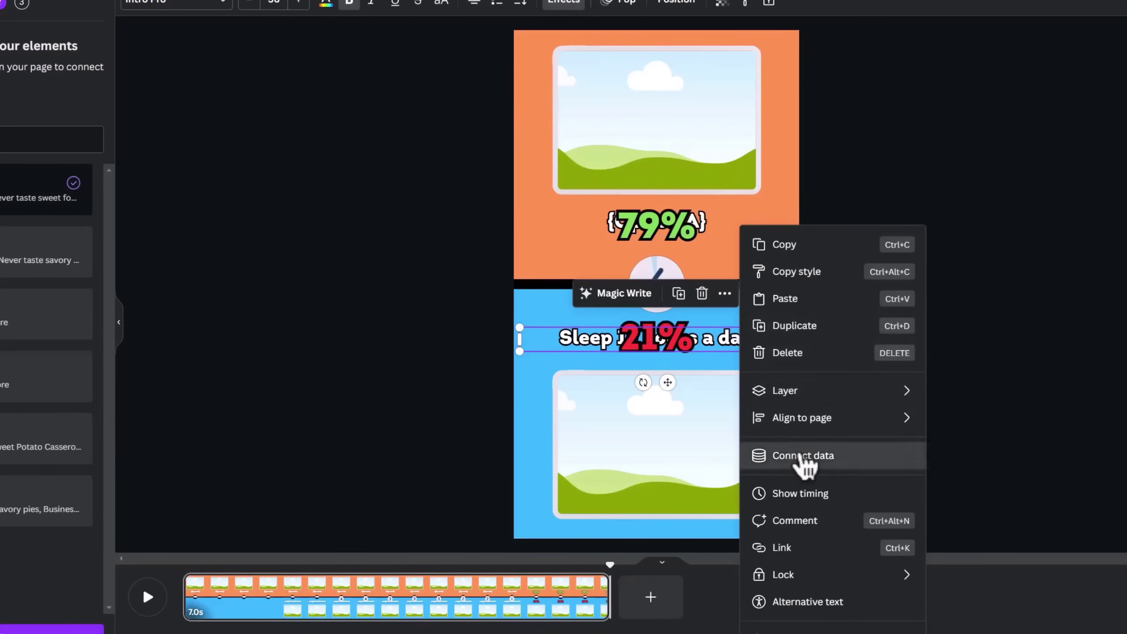
left_click(800, 456)
left_click(814, 452)
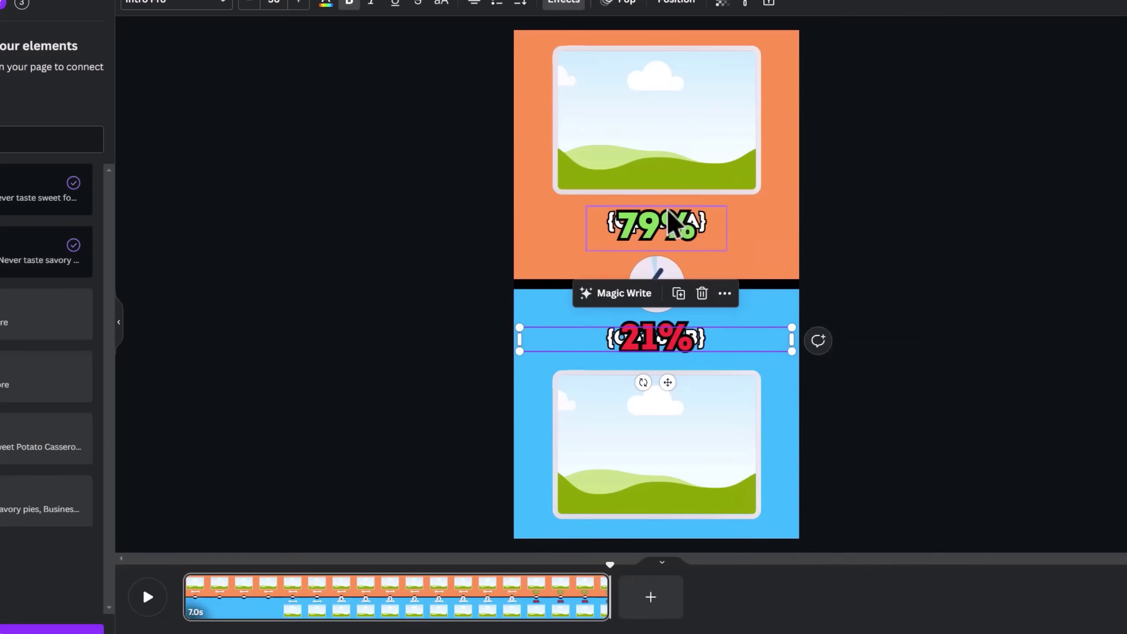
Connect the green percentage text to the Option A % data field and the red one to Option B %
right_click(709, 245)
left_click(772, 456)
left_click(777, 399)
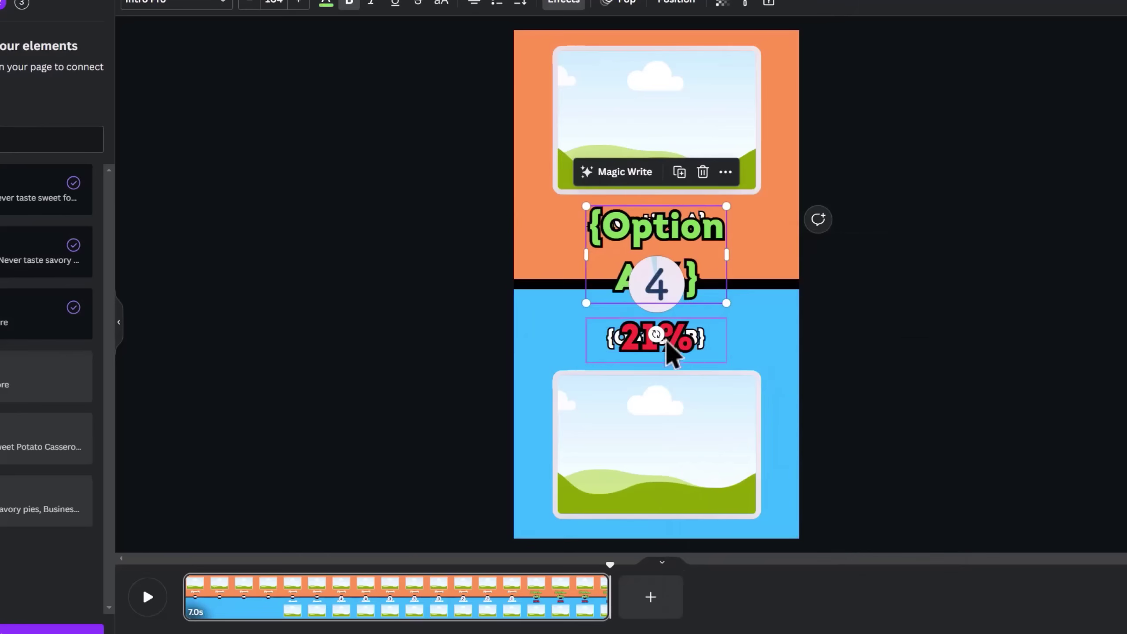
right_click(667, 329)
left_click(774, 454)
left_click(806, 513)
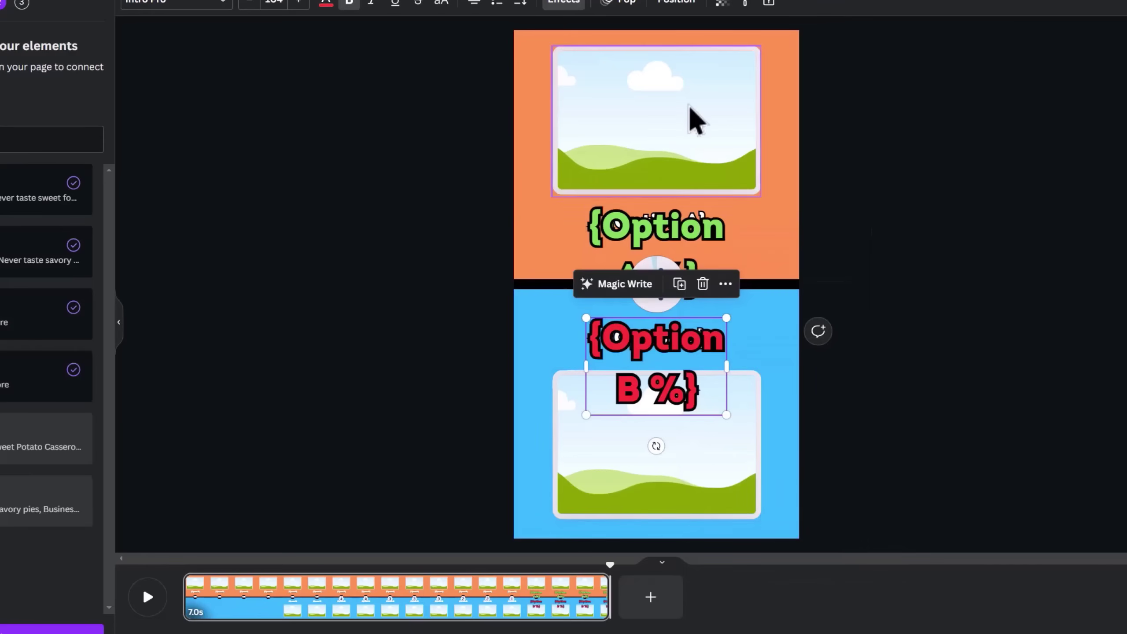
Connect the upper picture frame to the first Image data field
right_click(690, 116)
left_click(795, 337)
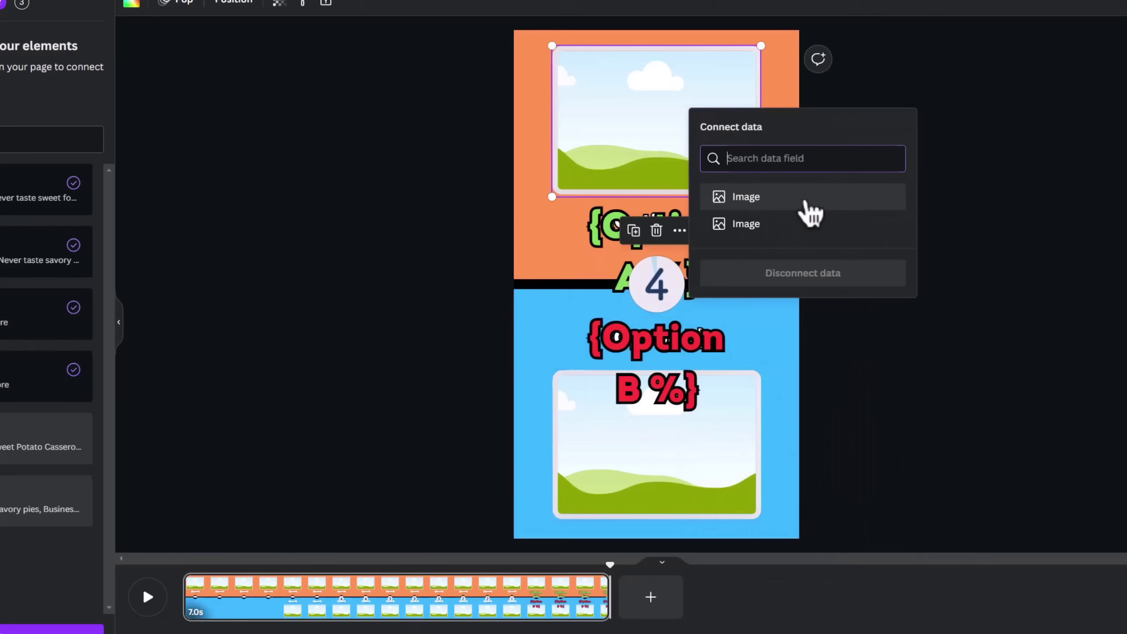
left_click(805, 197)
Connect the lower picture frame to the second Image data field and continue to applying the data
left_click(750, 448)
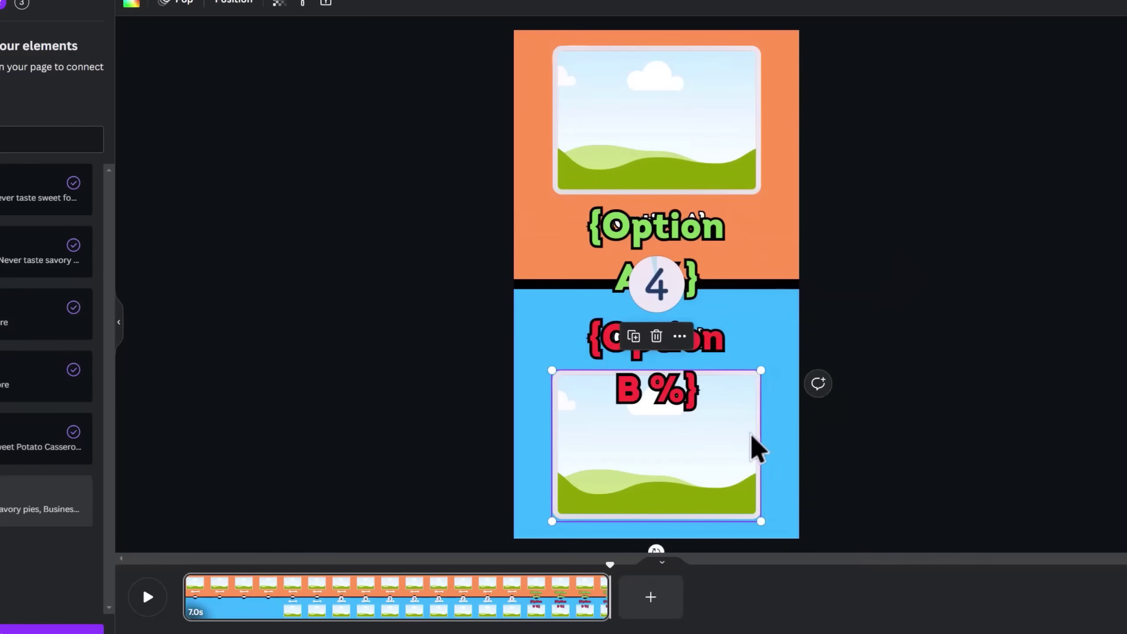
right_click(750, 448)
left_click(826, 494)
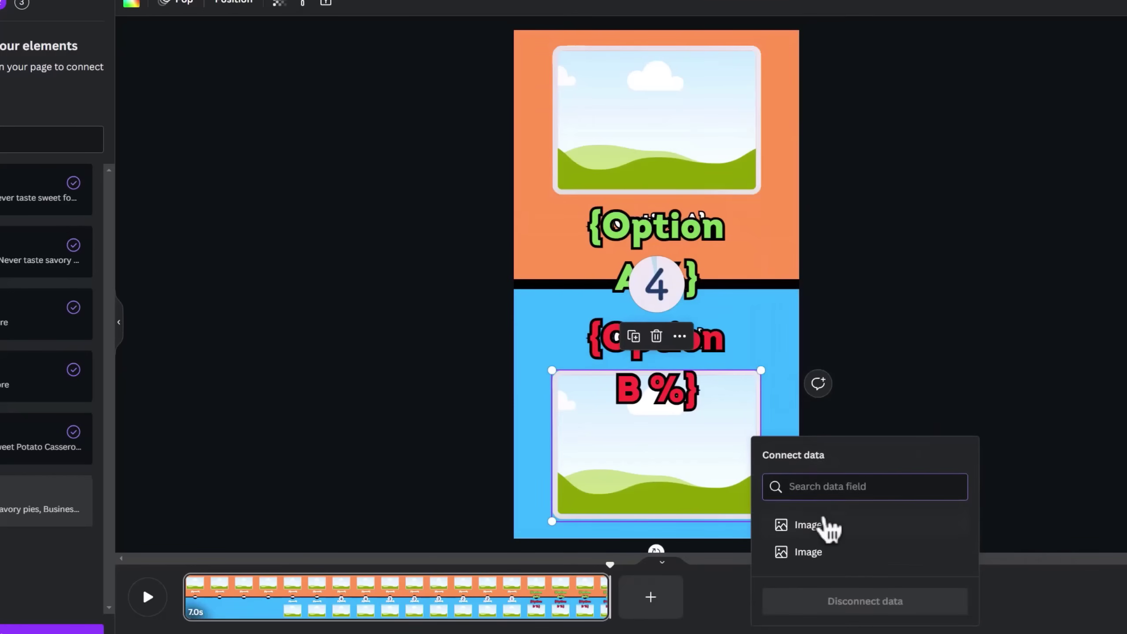
left_click(825, 550)
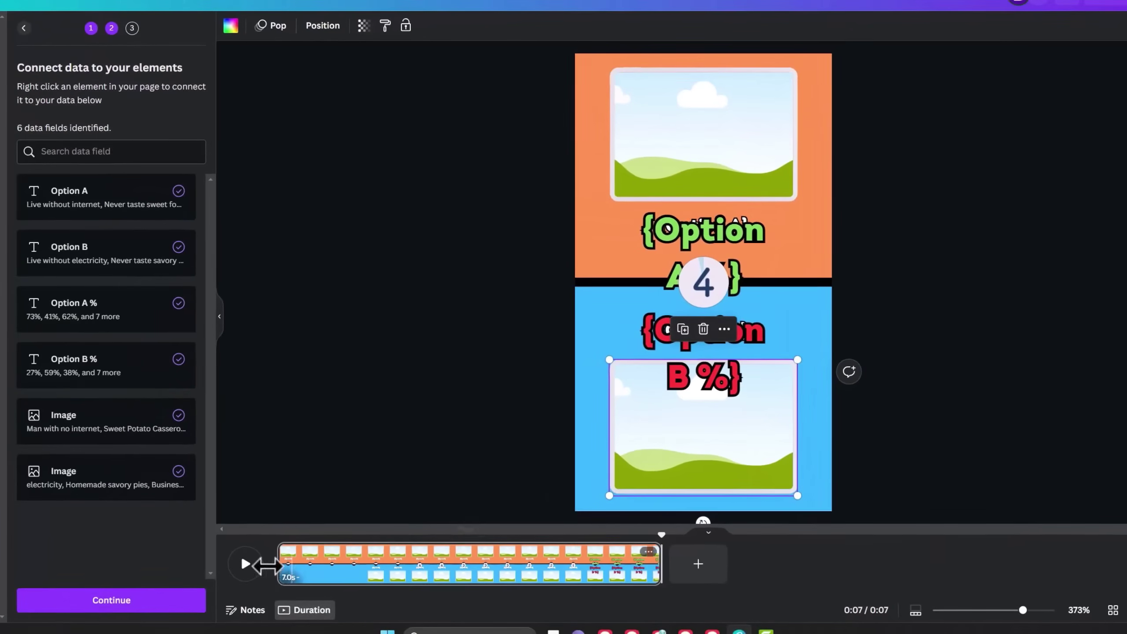
left_click(133, 602)
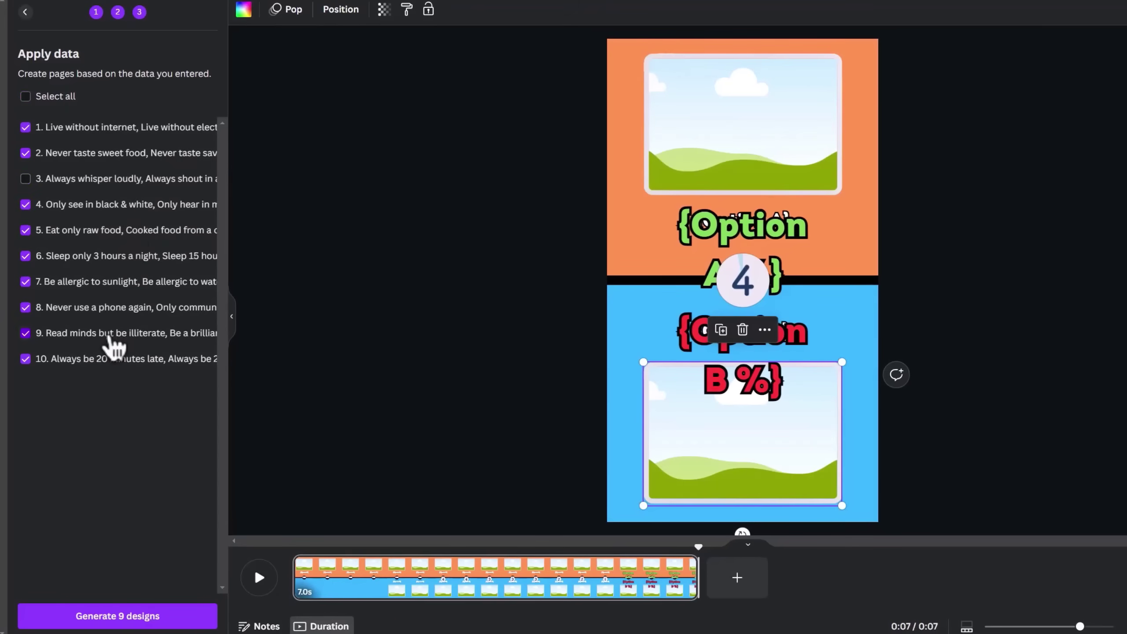
Exclude the ninth data row, "Read minds but be illiterate", and generate the designs from the checked rows
left_click(110, 338)
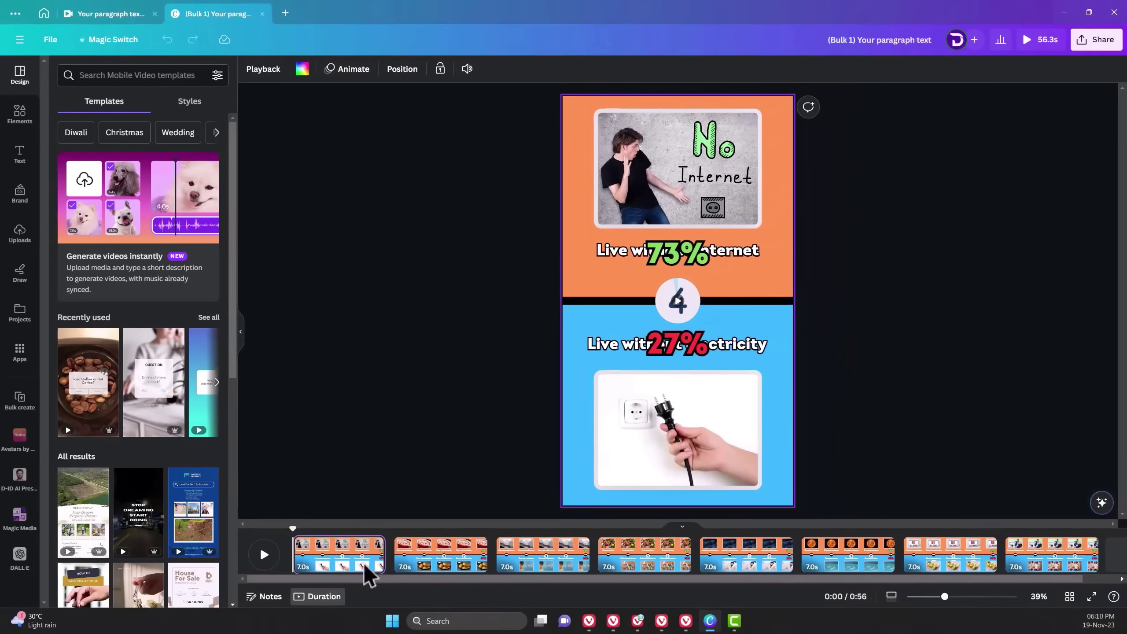
On the second page, recolor the lower percentage (59%) green and the upper one (41%) red
left_click(460, 569)
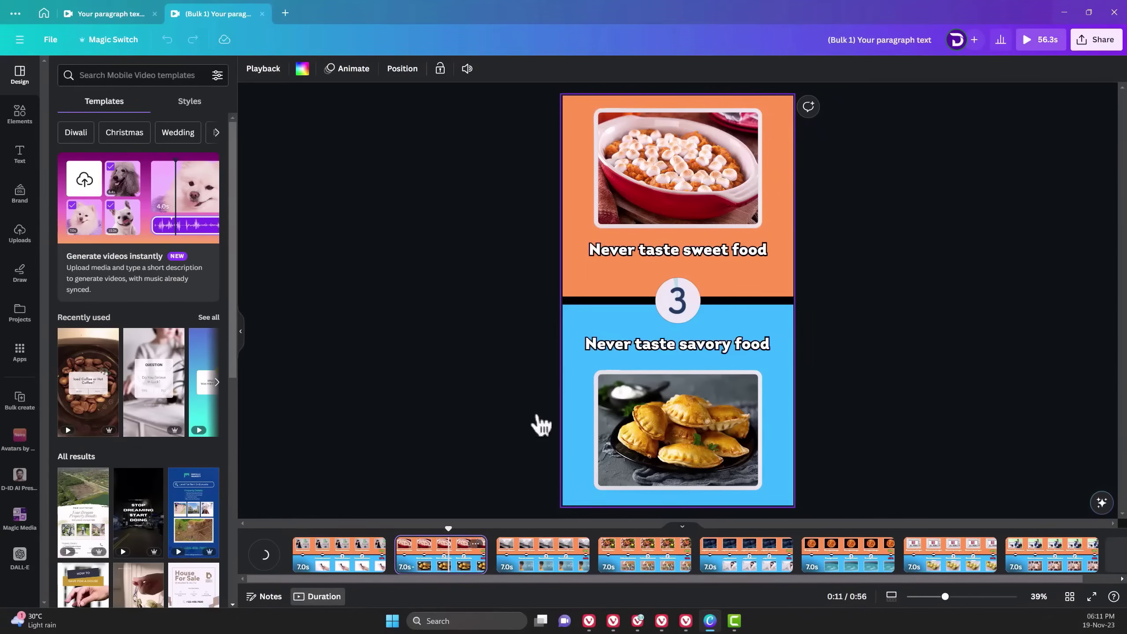
left_click(657, 351)
left_click(672, 351)
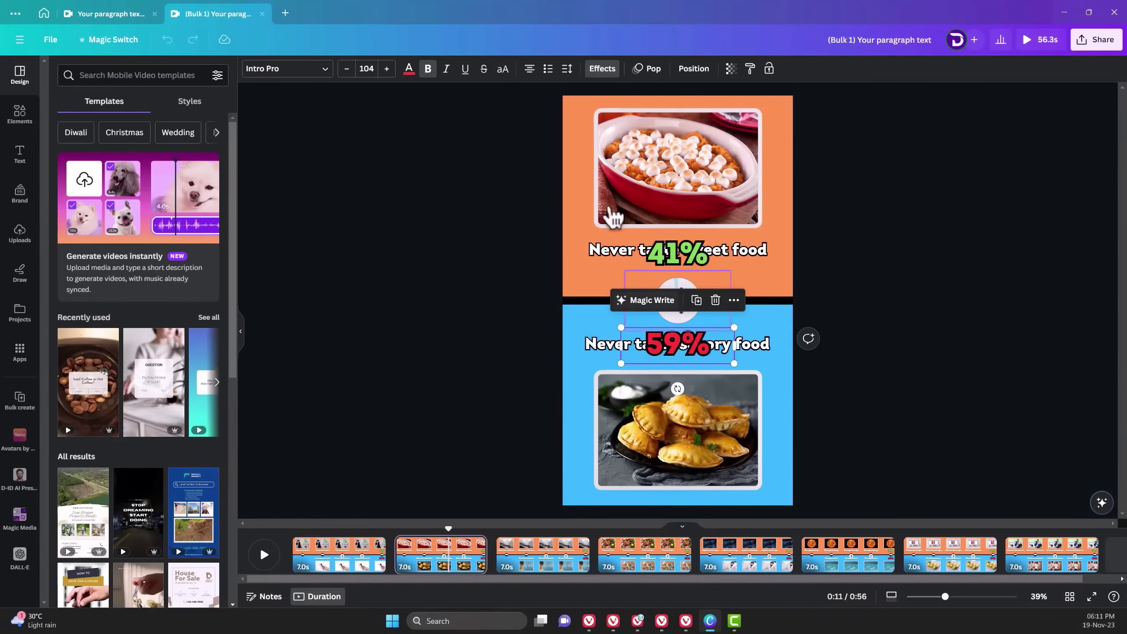
left_click(410, 68)
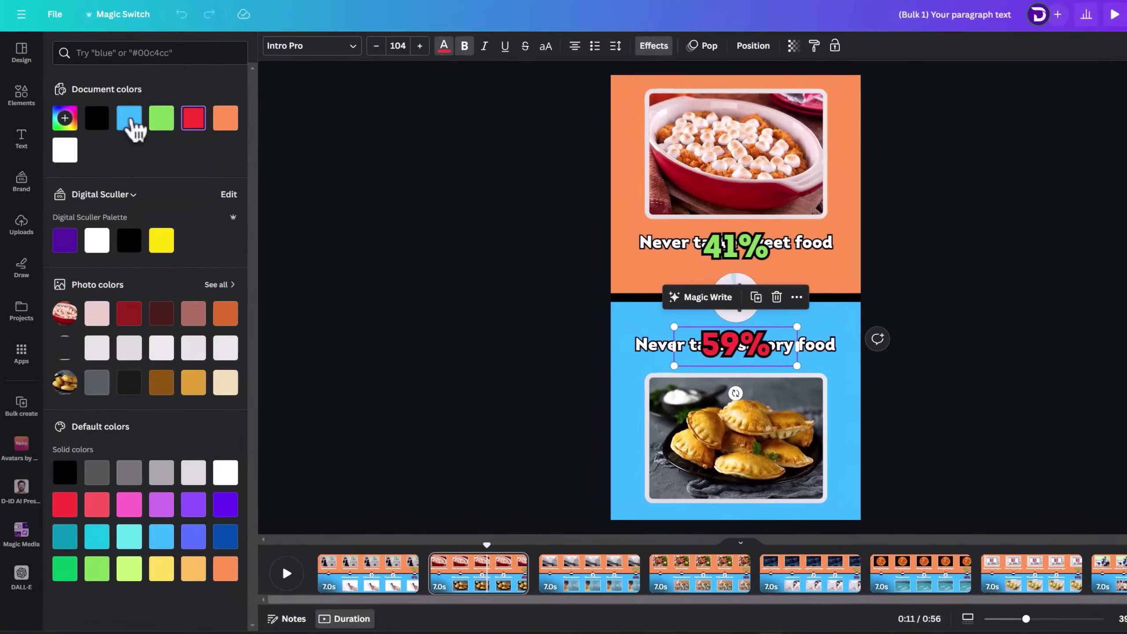
left_click(161, 118)
left_click(735, 249)
left_click(193, 118)
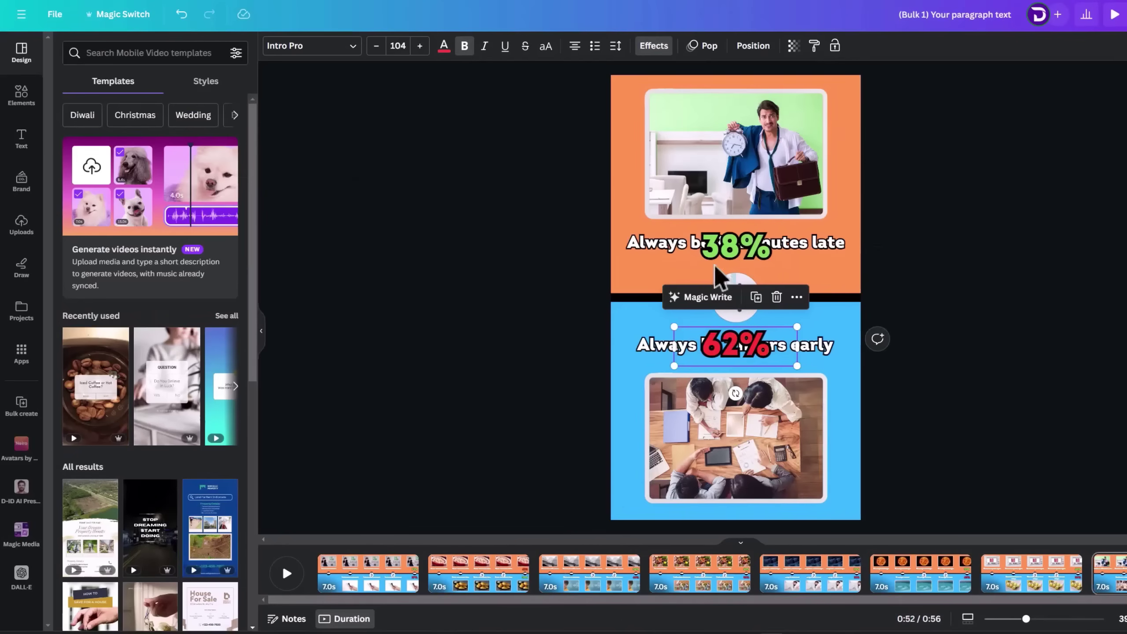
On the last page, recolor the lower percentage (62%) green and the upper one (38%) red, and return to page 1
left_click(444, 46)
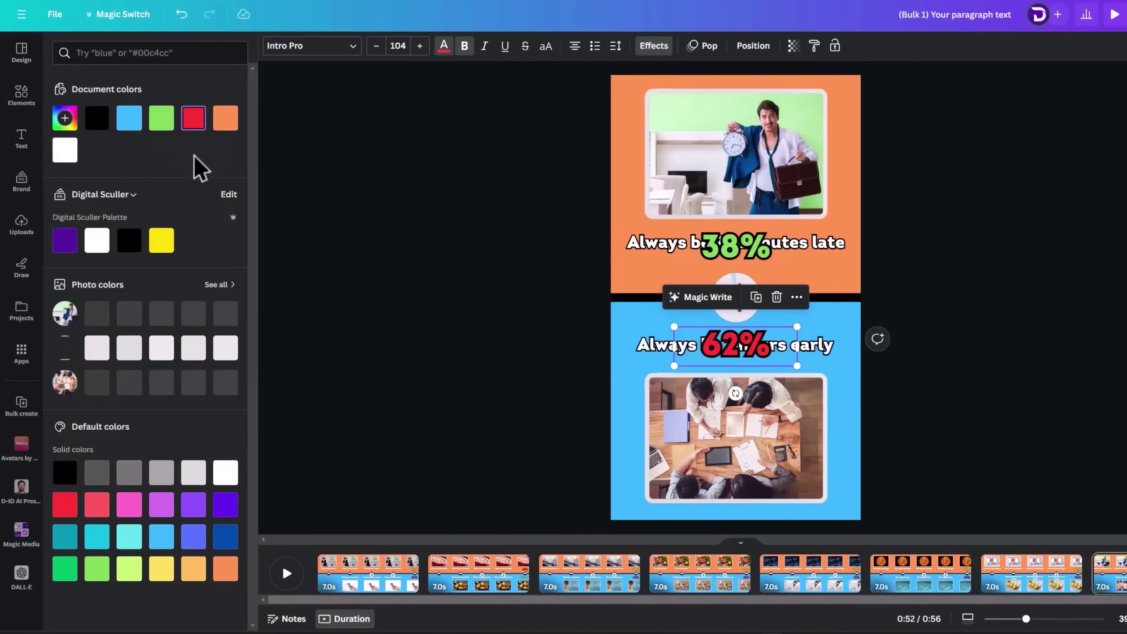
left_click(161, 118)
left_click(737, 251)
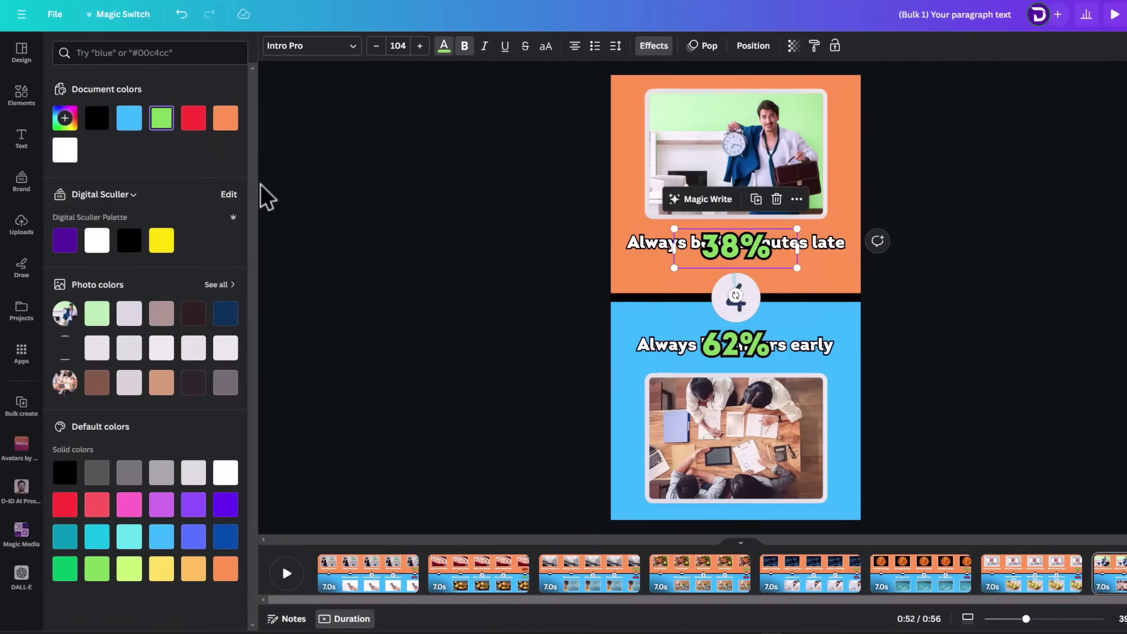
left_click(193, 118)
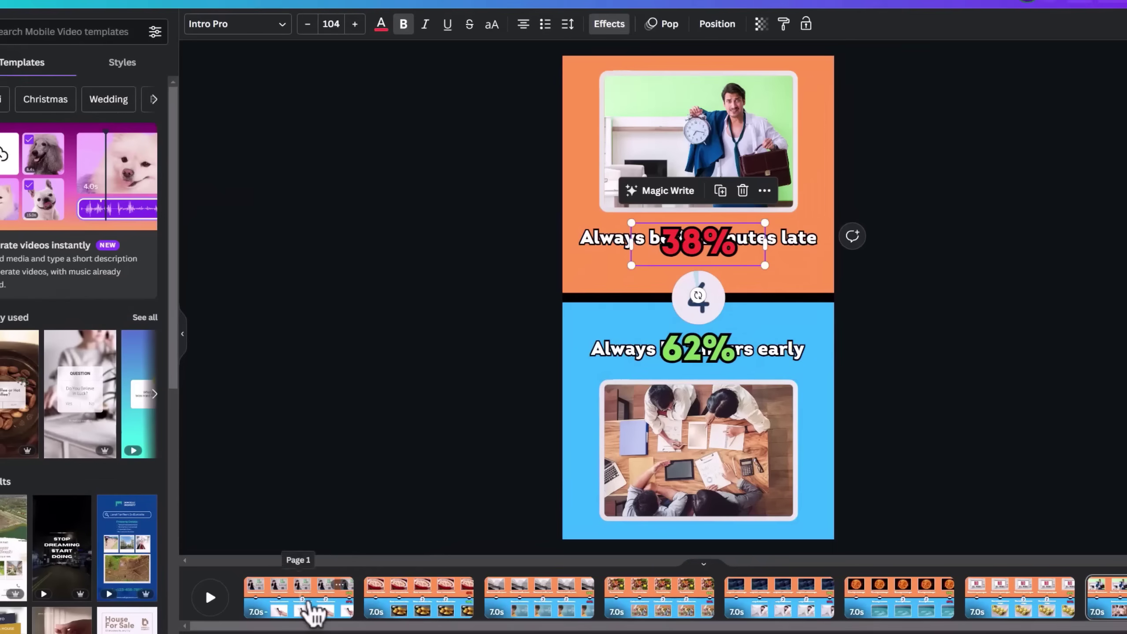
left_click(313, 611)
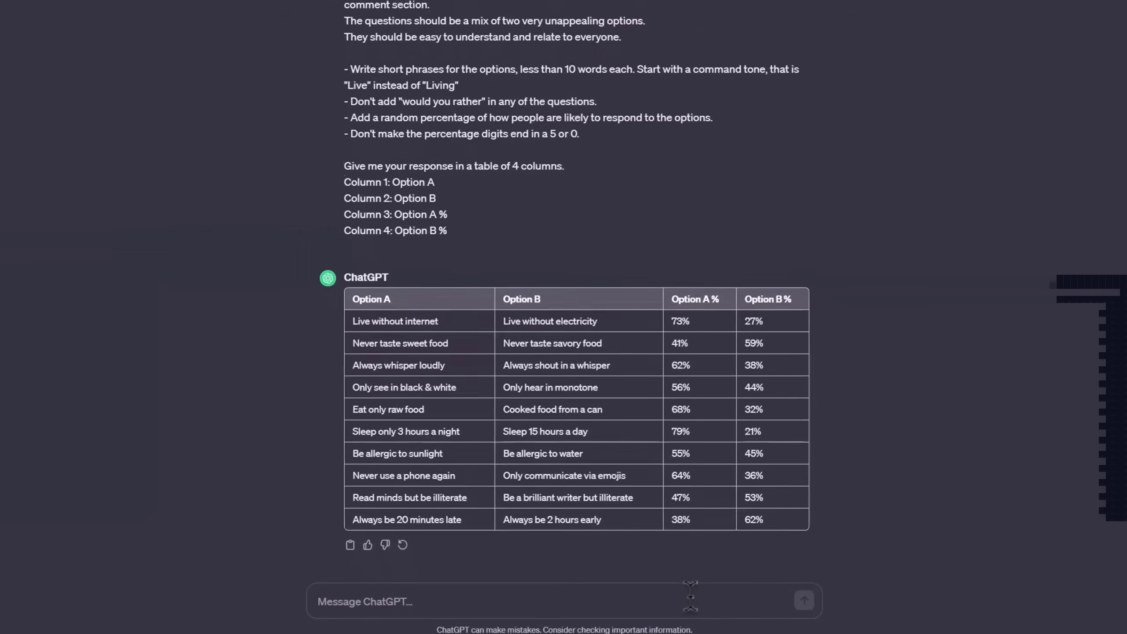
Ask ChatGPT to combine each pair of phrases with "or", without a table or %, giving the first pair as an example
type("Combine the two phrases for me to read together by adding \"or\". - No table or %  Example of the first one: Live without internet or Live without electricity")
key("Return")
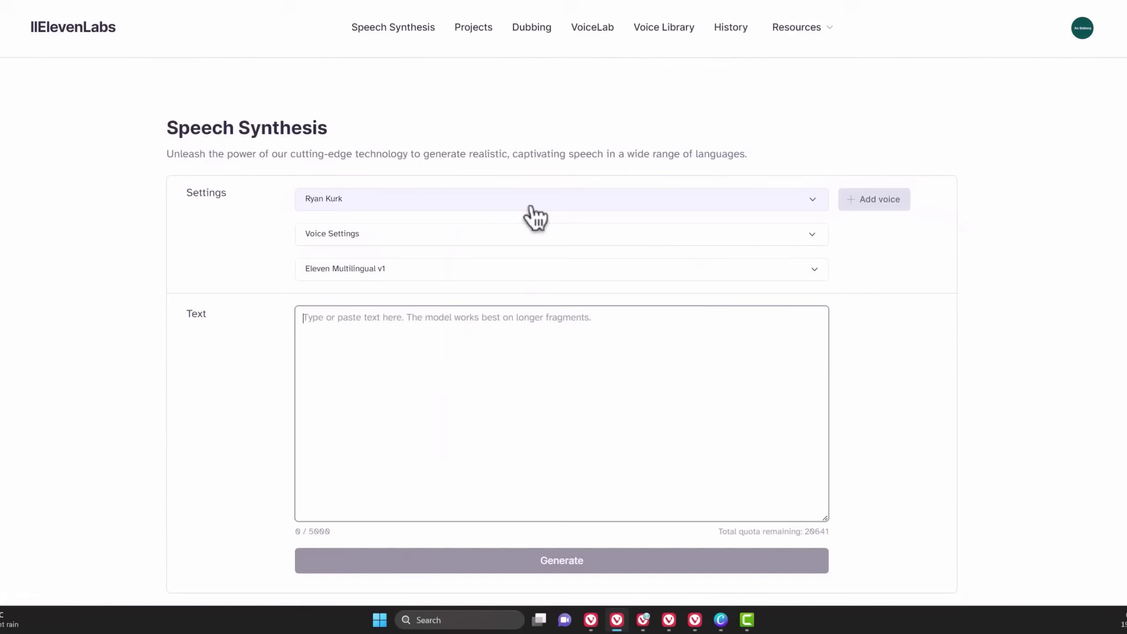
In ElevenLabs Speech Synthesis, choose Adam as the voice
left_click(533, 208)
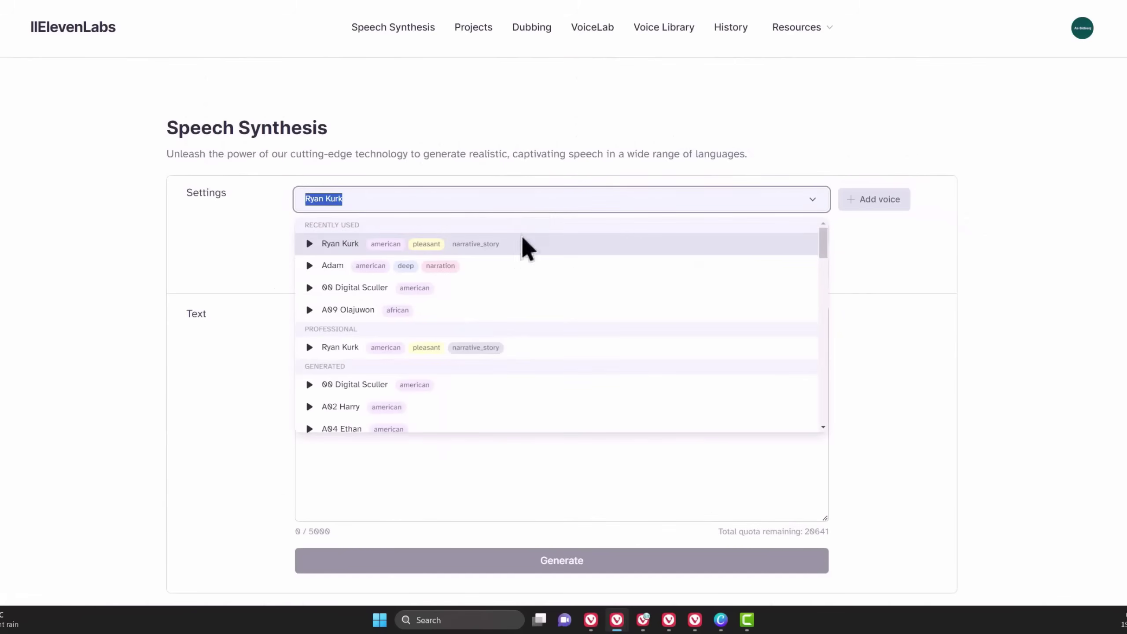
scroll(545, 362, "down", 3)
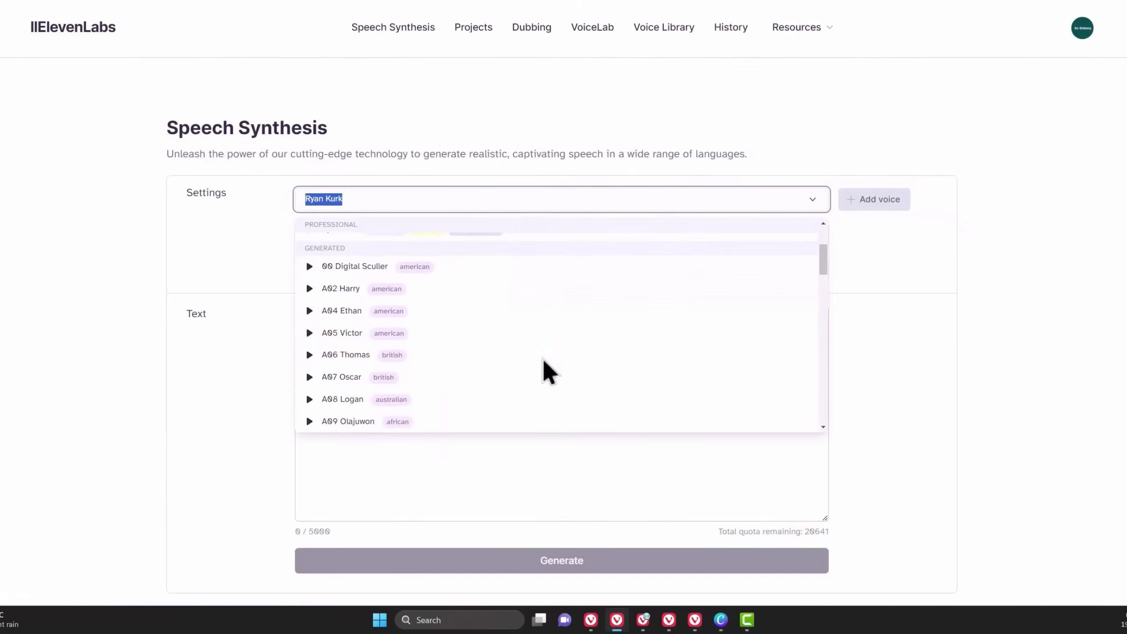
scroll(544, 361, "down", 5)
left_click(357, 249)
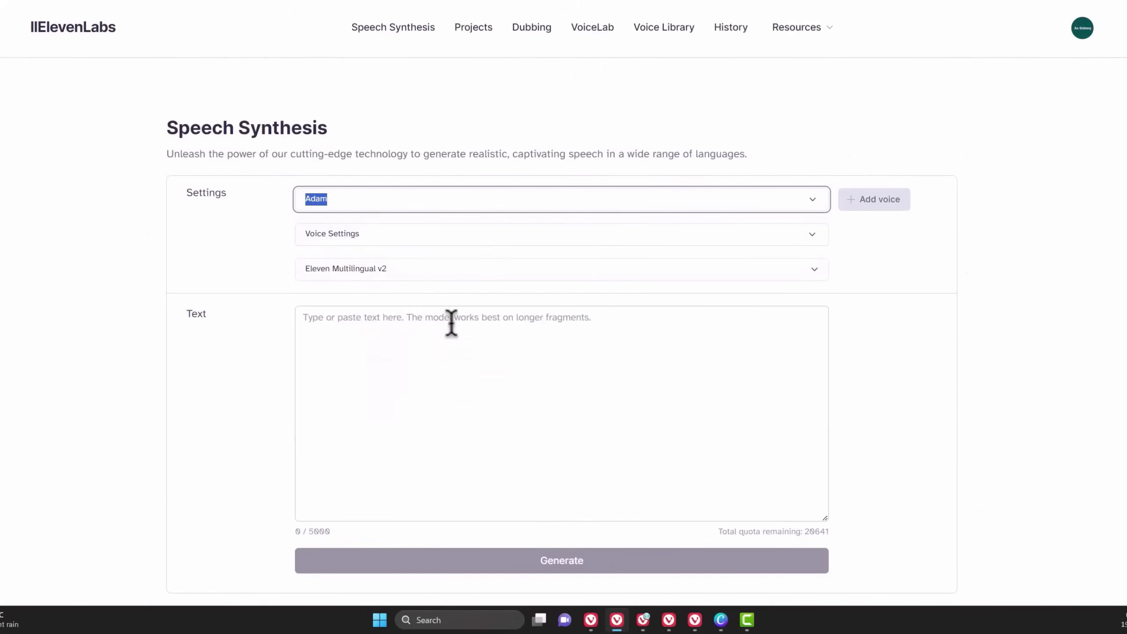
Change the speech model to Eleven English v1
left_click(522, 283)
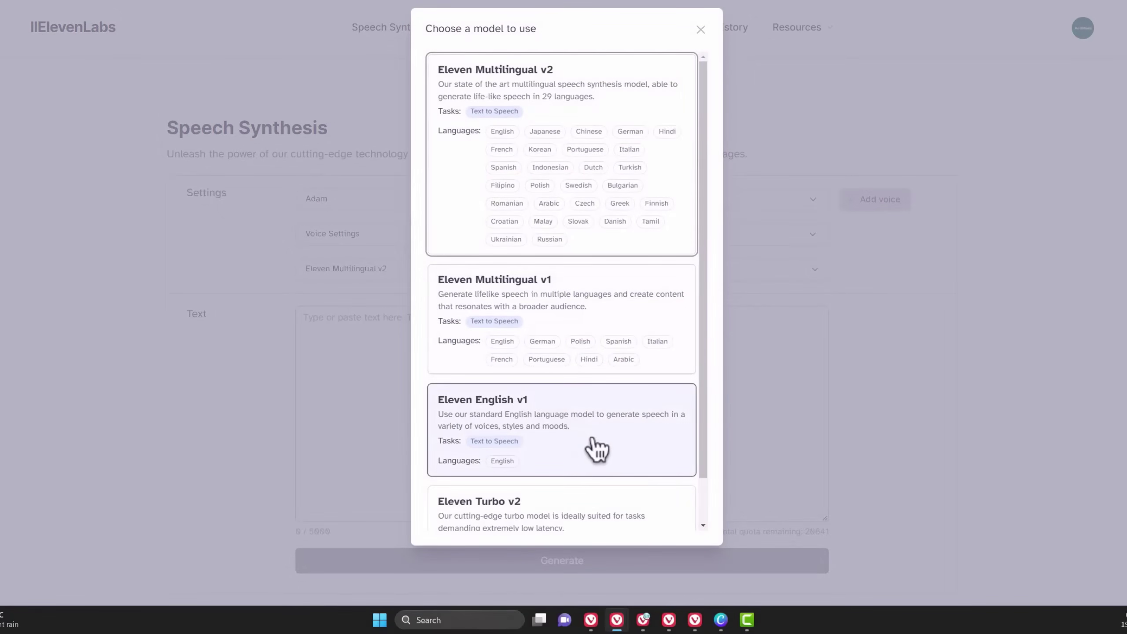
scroll(597, 450, "down", 2)
left_click(600, 406)
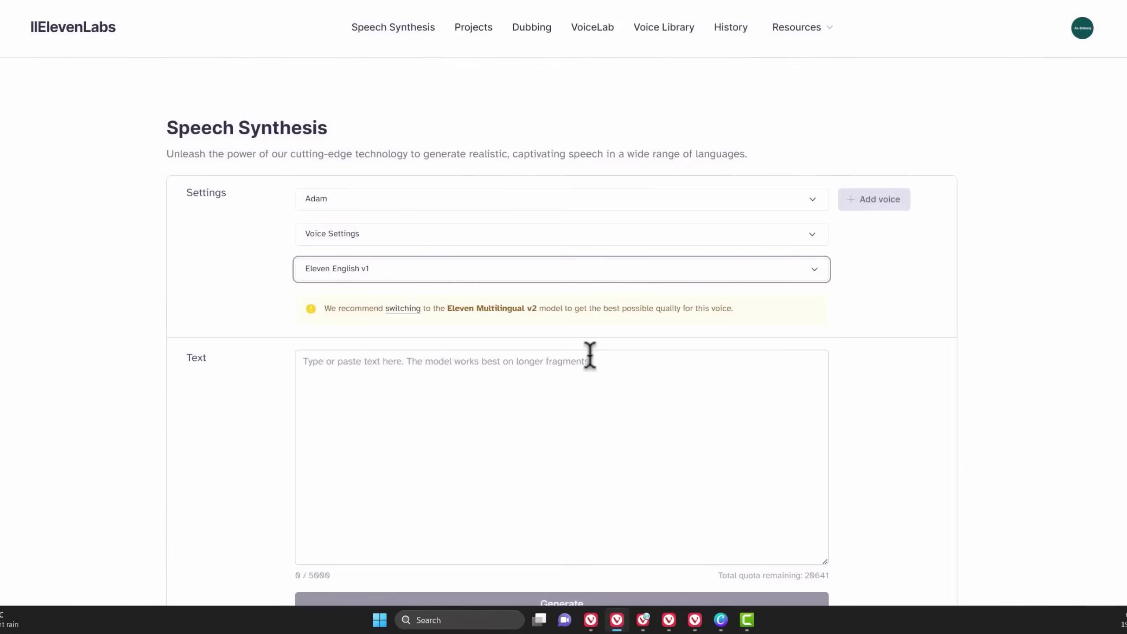
scroll(601, 317, "down", 2)
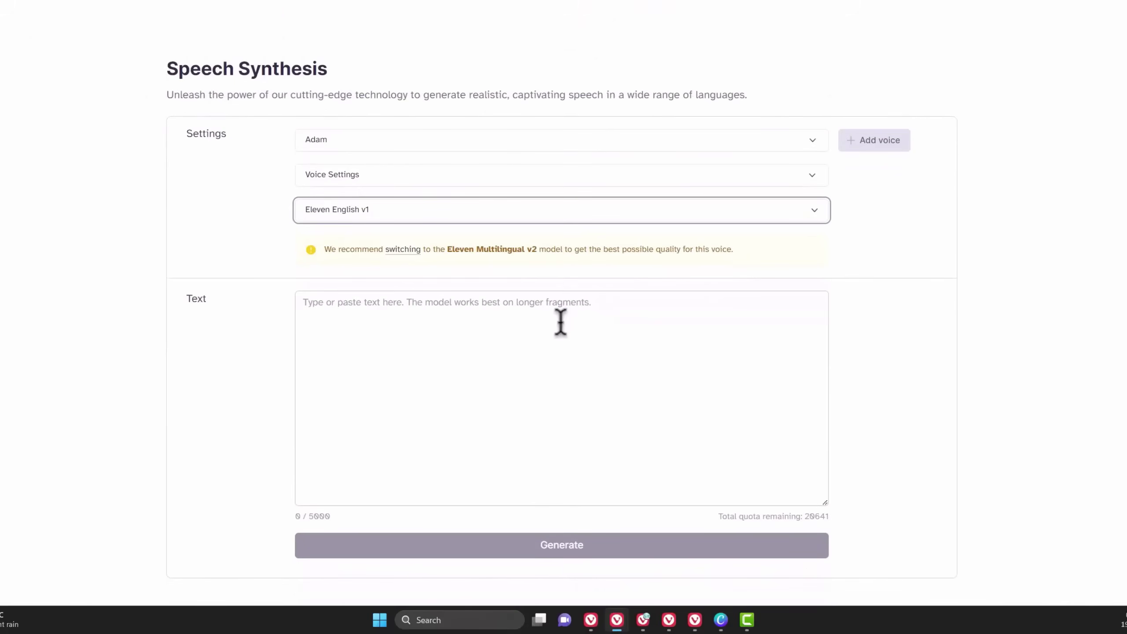
scroll(560, 322, "down", 2)
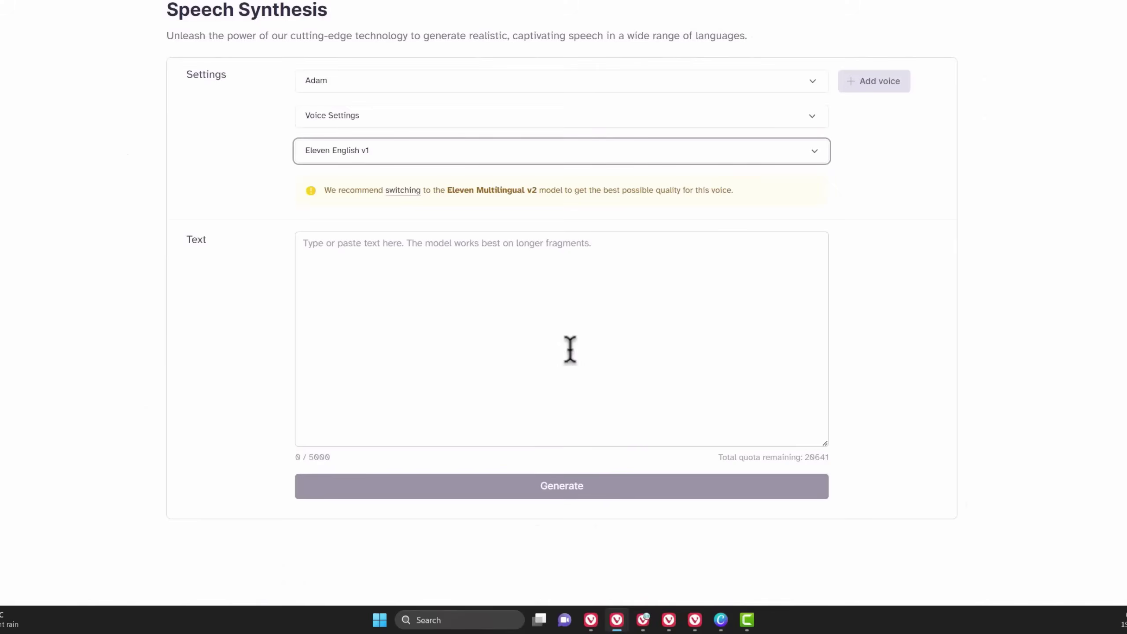
left_click(569, 350)
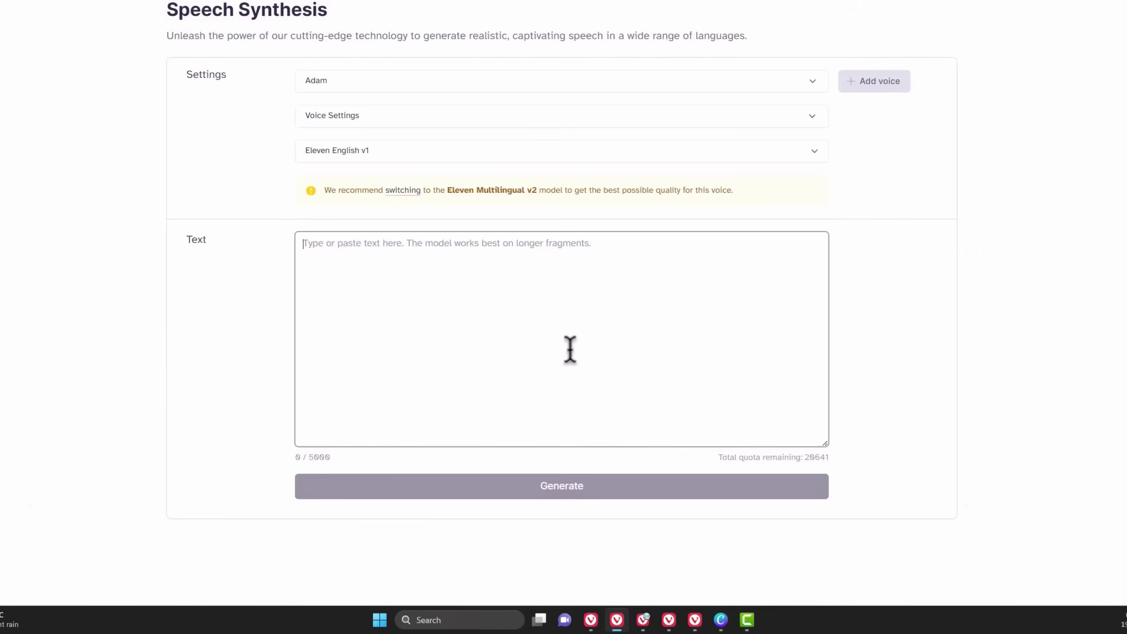
type("Live without internet or live without electricity Never taste sweet food or never taste savory food Always whisper loudly or always shout in a whisper Only see in black & white or only hear in monotone Eat only raw food or cooked food from a can Sleep only 3 hours a night or sleep 15 hours a day Be allergic to sunlight or be allergic to water Never use a phone again or only communicate via emojis Read minds but be illiterate or be a brilliant writer but illiterate Always be 20 minutes late or always be 2 hours early")
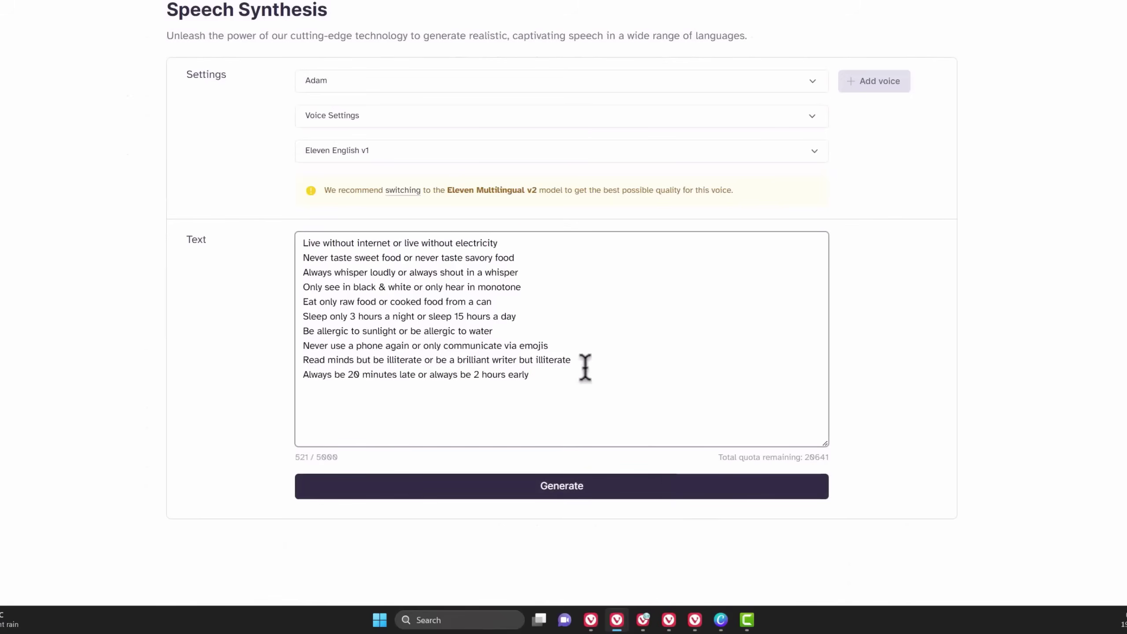
key("ctrl+a")
key("BackSpace")
Copy the combined phrases from ChatGPT one by one into the clipboard manager, skipping the "Always whisper loudly" and "Read minds" lines
key("ctrl+shift+v")
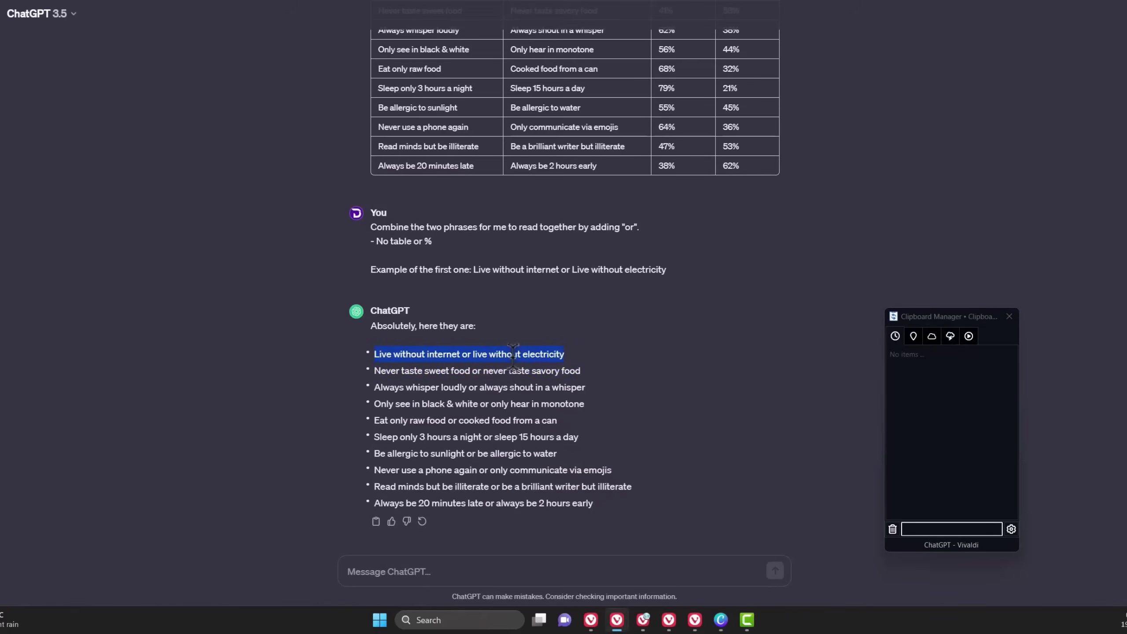
key("ctrl+c")
triple_click(524, 404)
key("ctrl+c")
triple_click(528, 420)
key("ctrl+c")
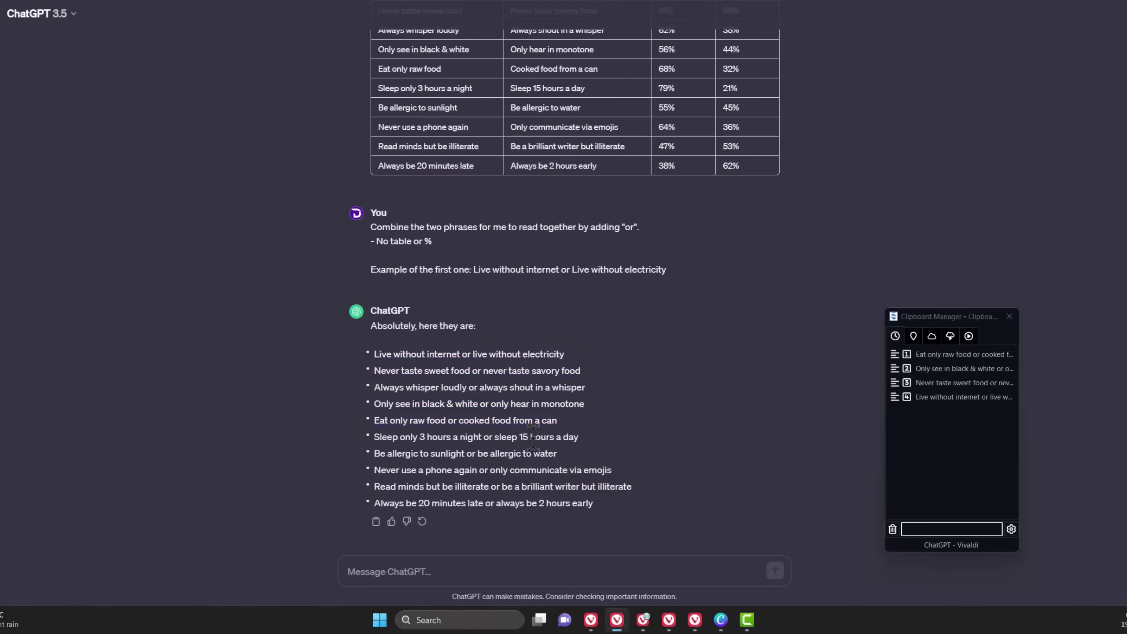
triple_click(535, 437)
key("ctrl+c")
triple_click(541, 453)
key("ctrl+c")
triple_click(542, 470)
key("ctrl+c")
left_click(555, 497)
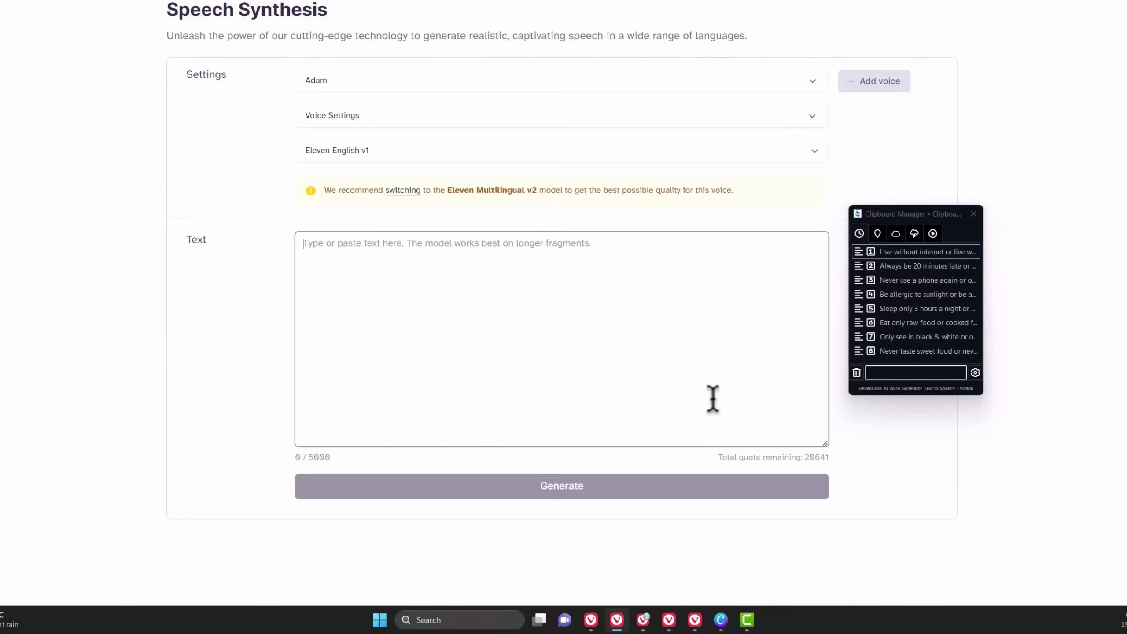
Generate separate ElevenLabs voice-overs for "Live without internet or live without electricity" and "Never taste sweet food or never taste savory food"
key("Return")
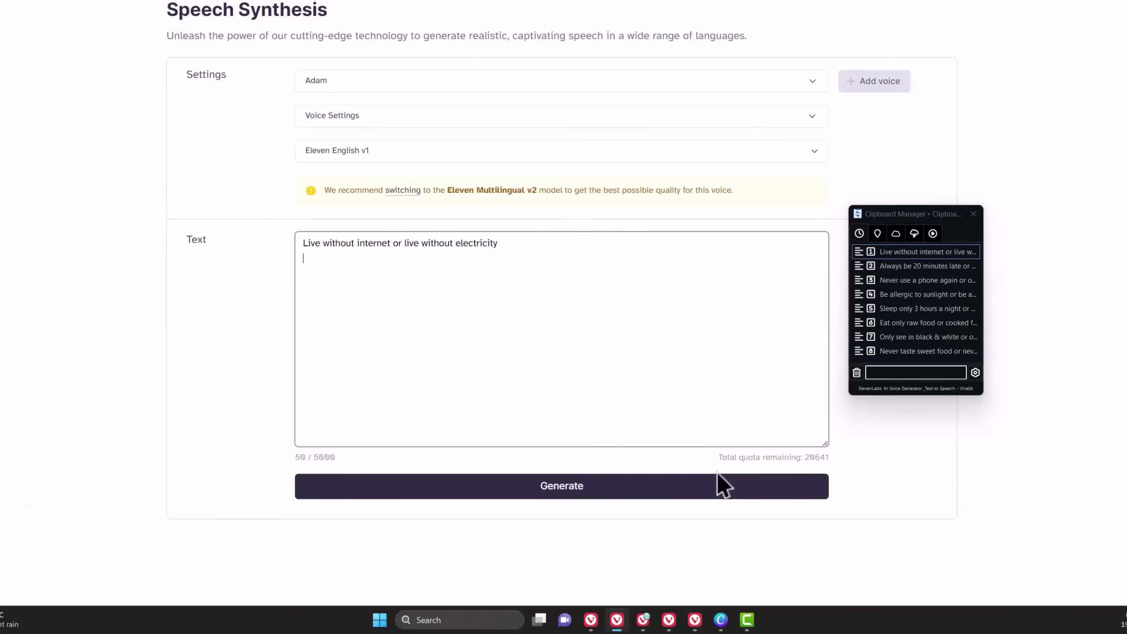
left_click(723, 484)
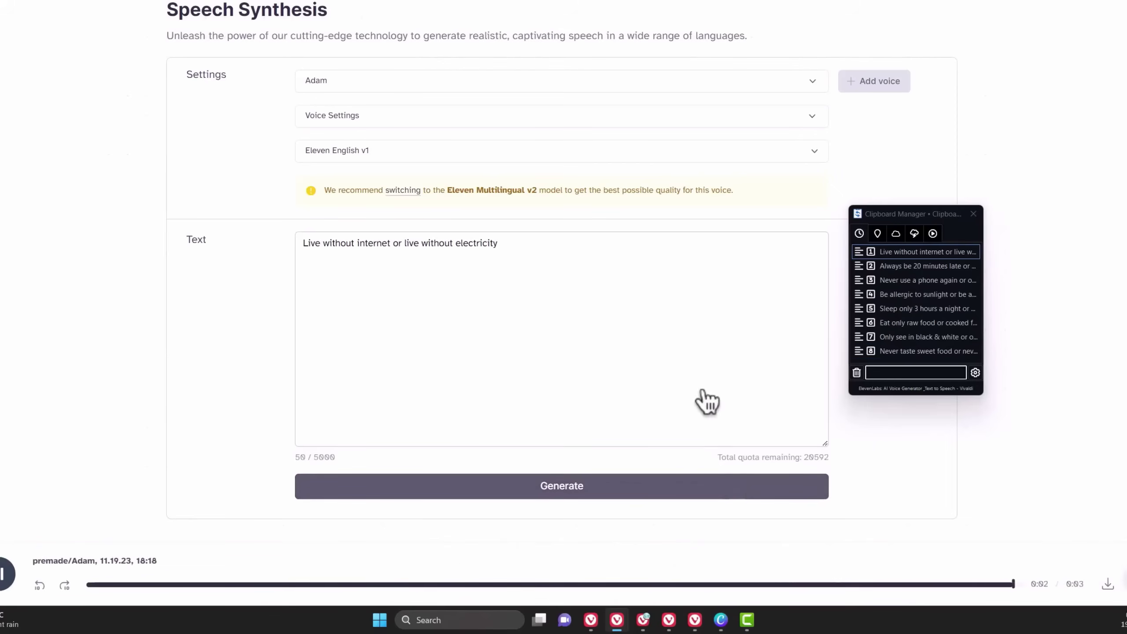
left_click(690, 365)
key("ctrl+a")
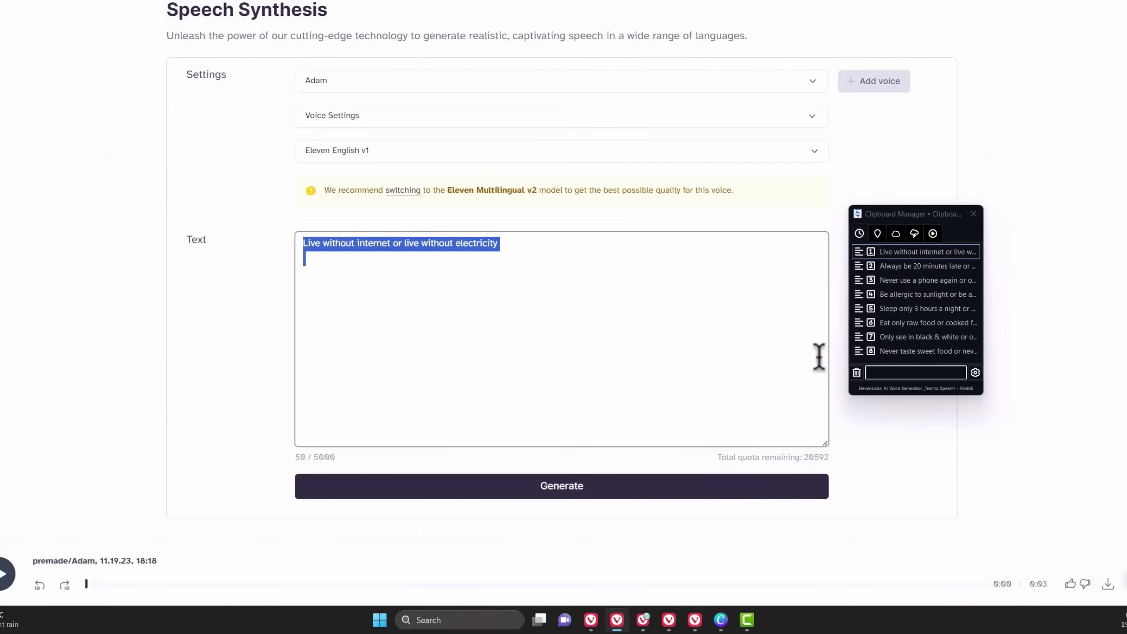
left_click(914, 353)
left_click(616, 490)
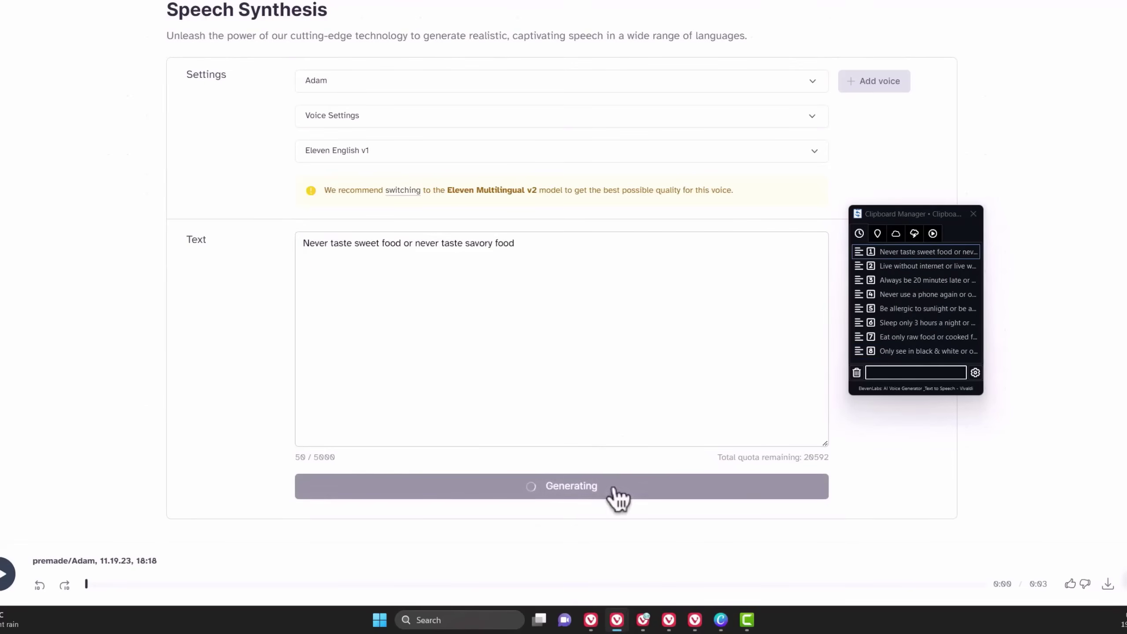
Generate separate voice-overs for "Only see in black & white or only hear in monotone" and "Eat only raw food or cooked food from a can"
left_click(651, 385)
key("ctrl+a")
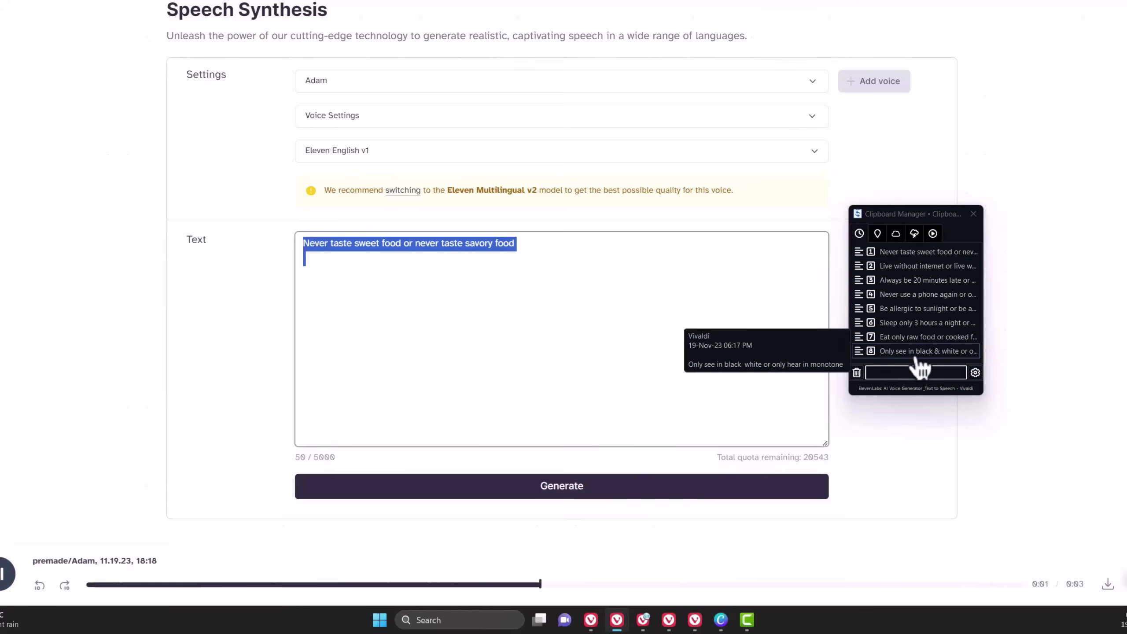
left_click(916, 356)
left_click(608, 486)
left_click(824, 340)
key("ctrl+a")
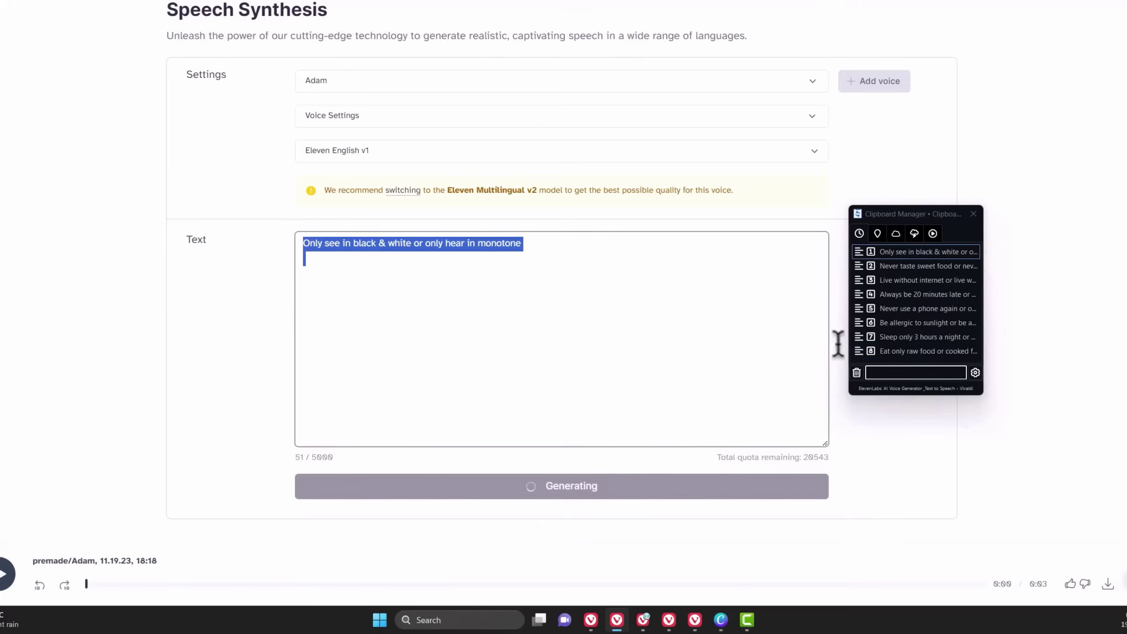
left_click(914, 351)
left_click(561, 486)
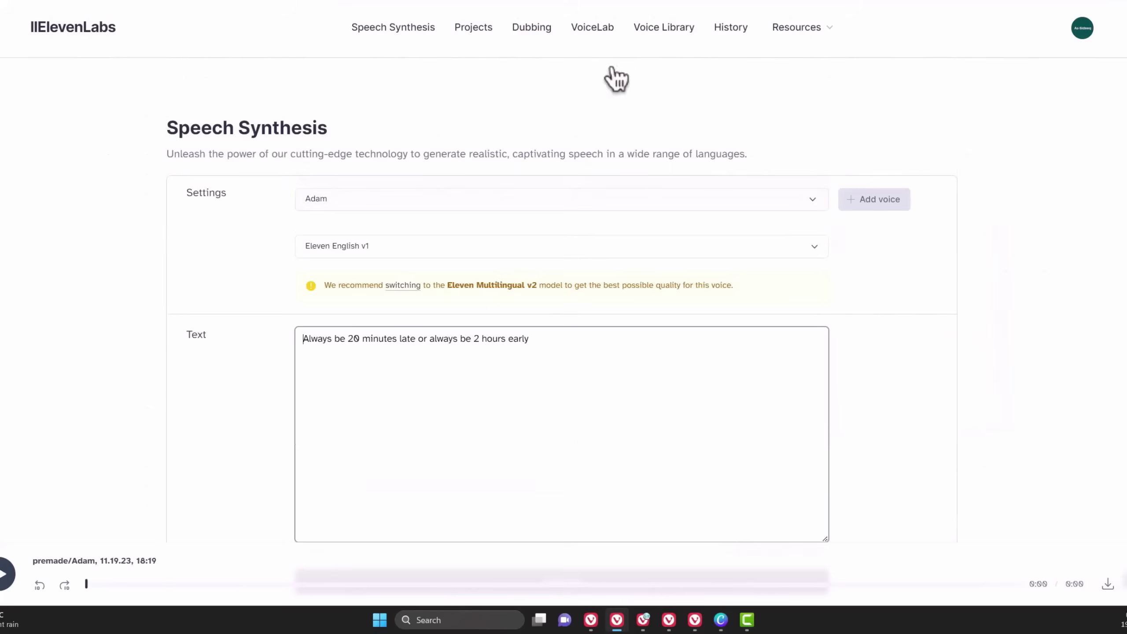
Download the eight "would you rather" samples voiced by Adam from the generation history and extract history.zip
left_click(731, 28)
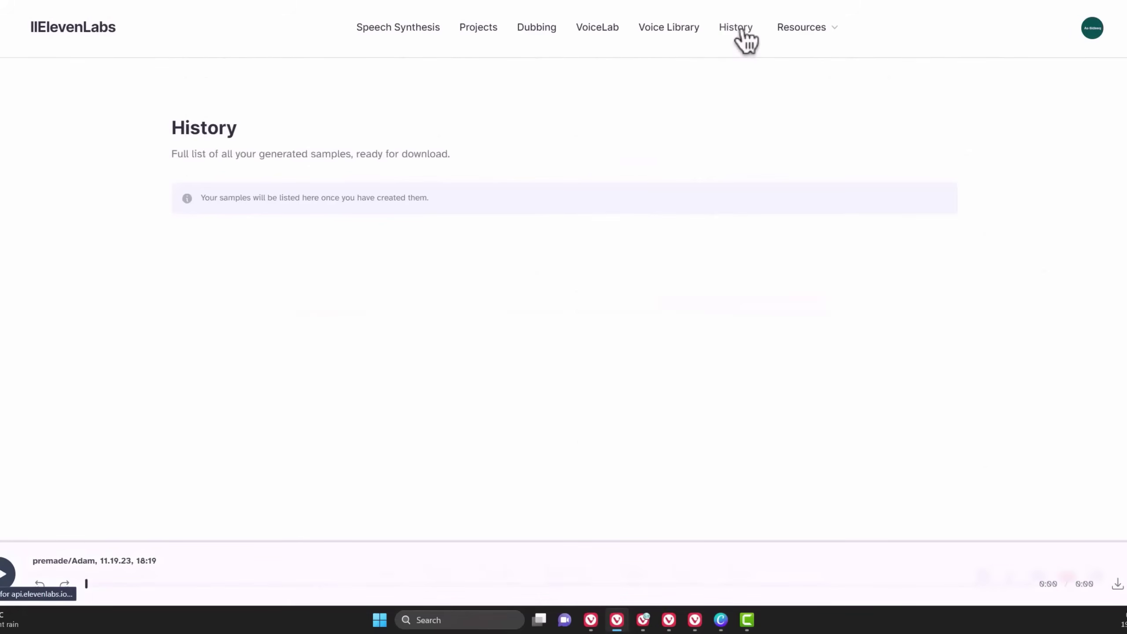
scroll(510, 182, "down", 3)
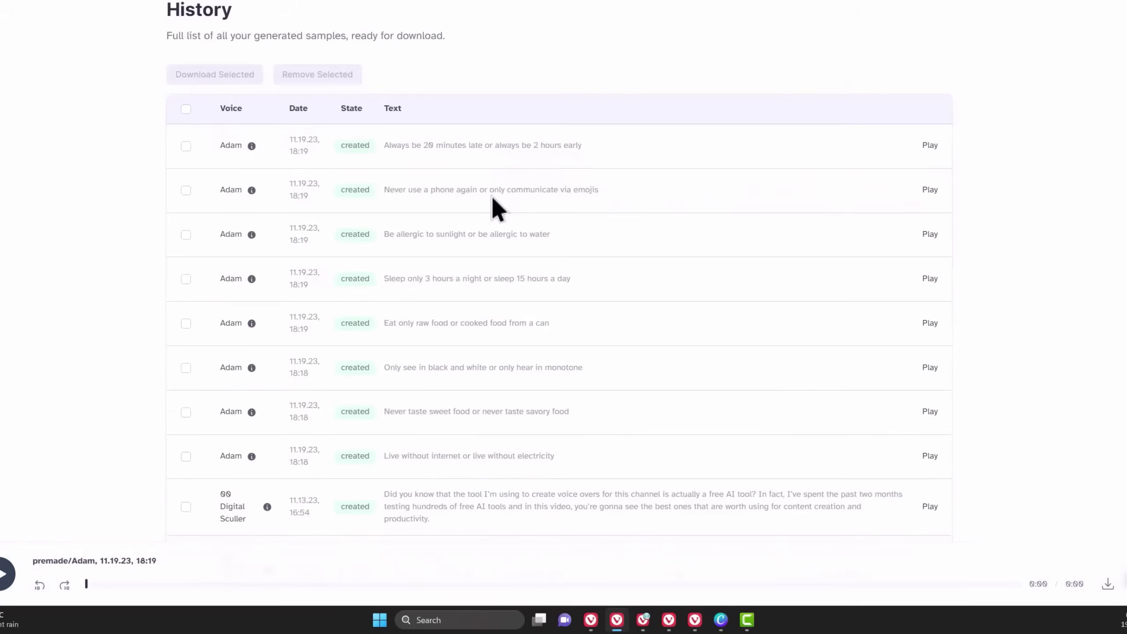
scroll(355, 178, "up", 1)
left_click(185, 168)
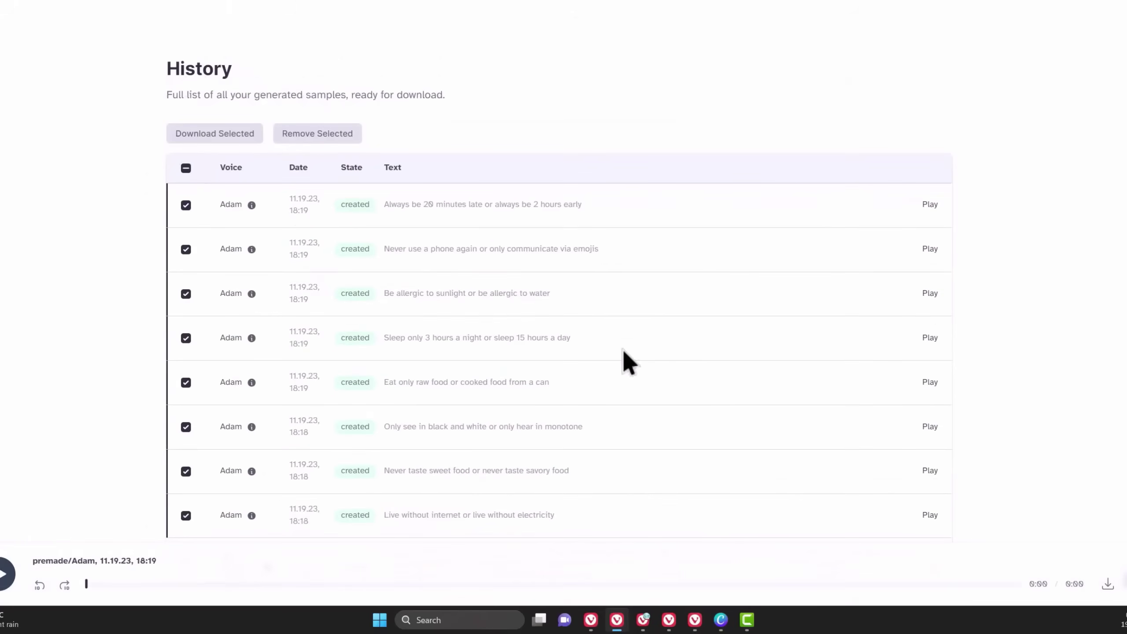
left_click(249, 141)
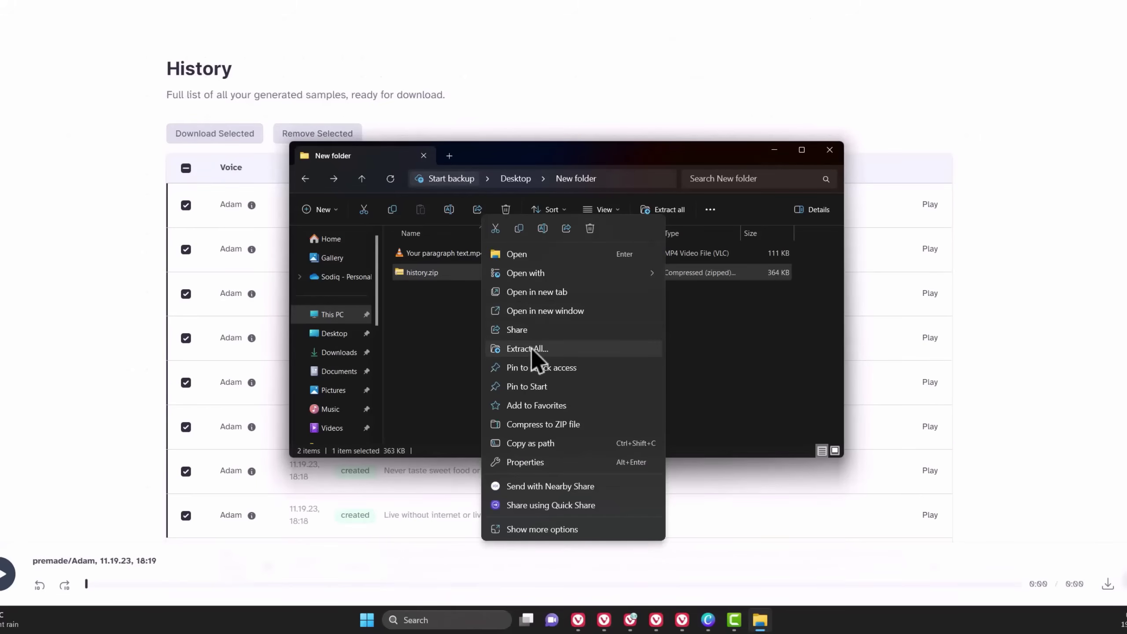
left_click(528, 347)
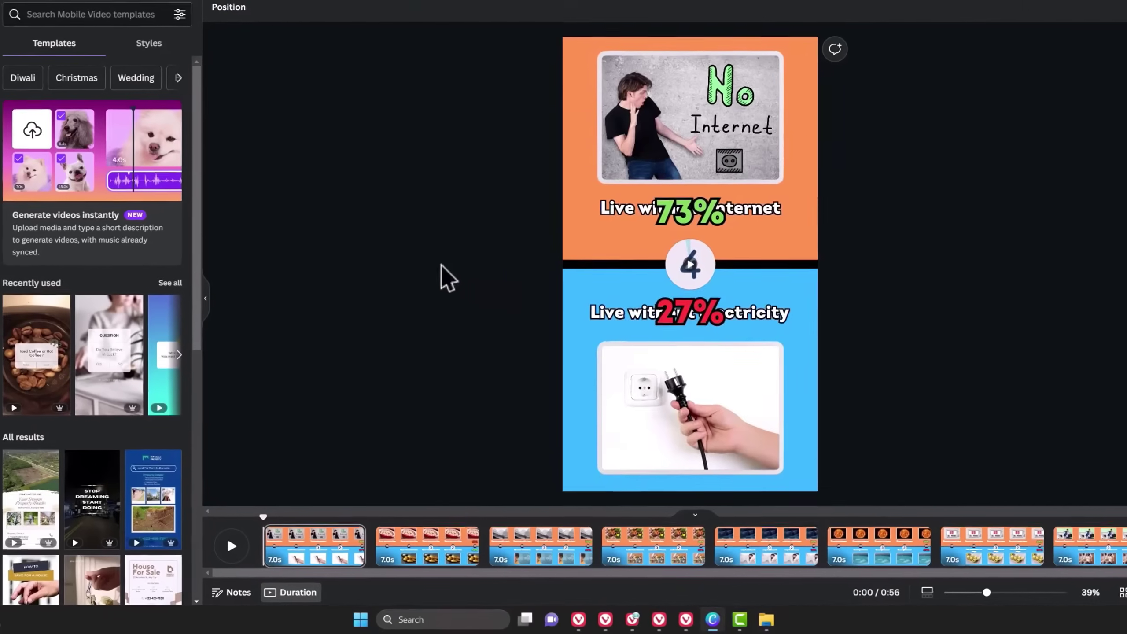
Open the adam folder inside the extracted history folder and batch-rename all eight ElevenLabs MP3 files as "short"
key("alt+Tab")
left_click(435, 233)
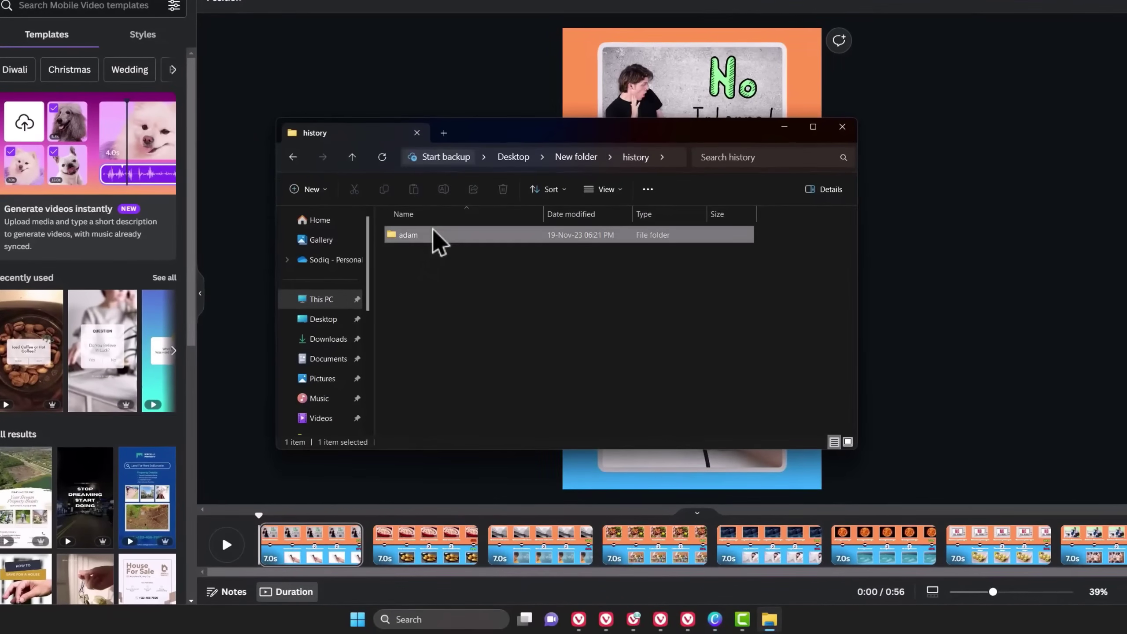
double_click(433, 231)
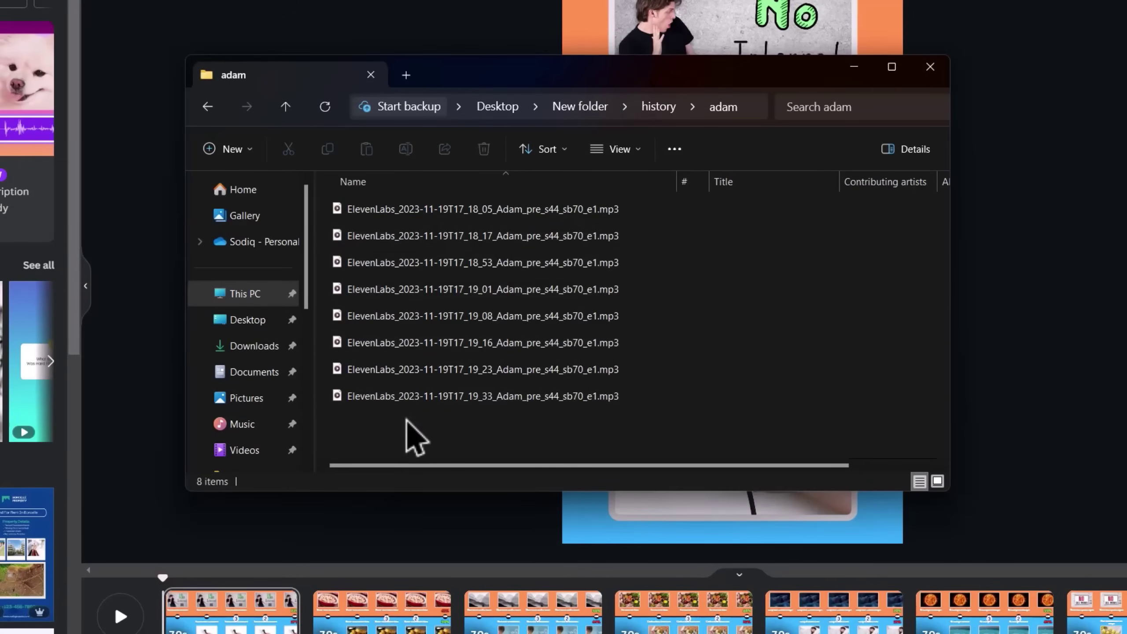
key("ctrl+a")
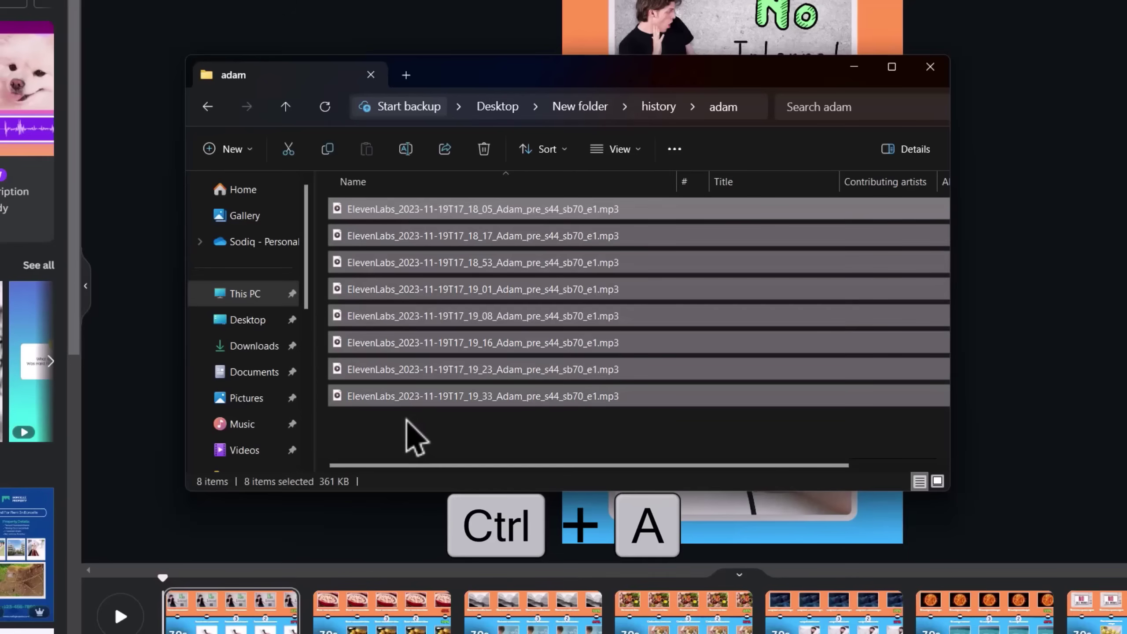
key("F2")
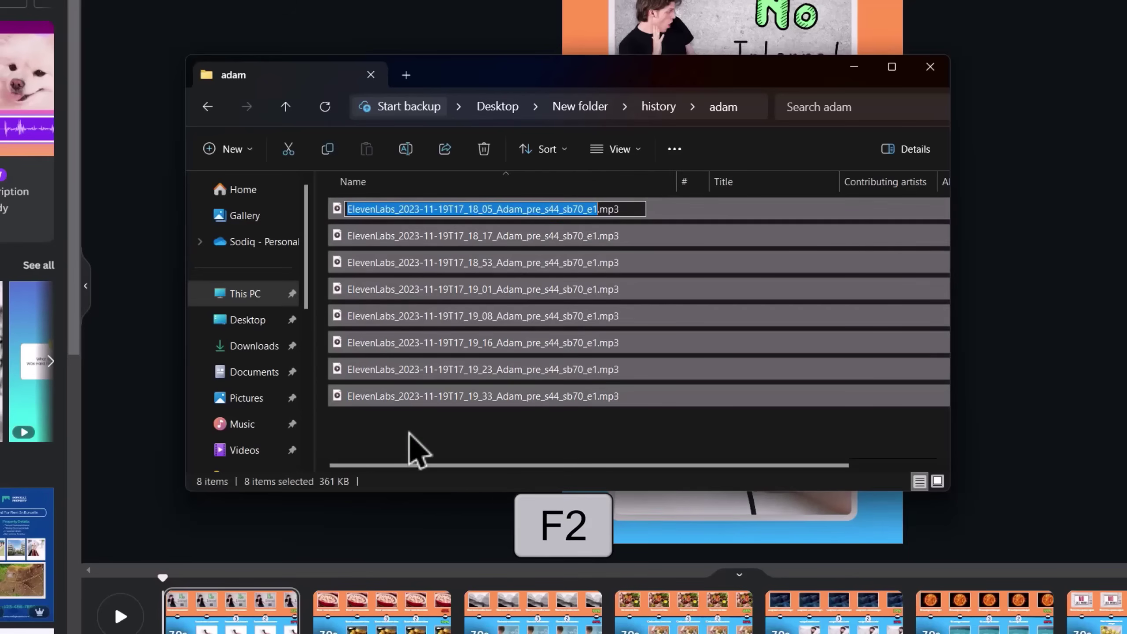
type("short")
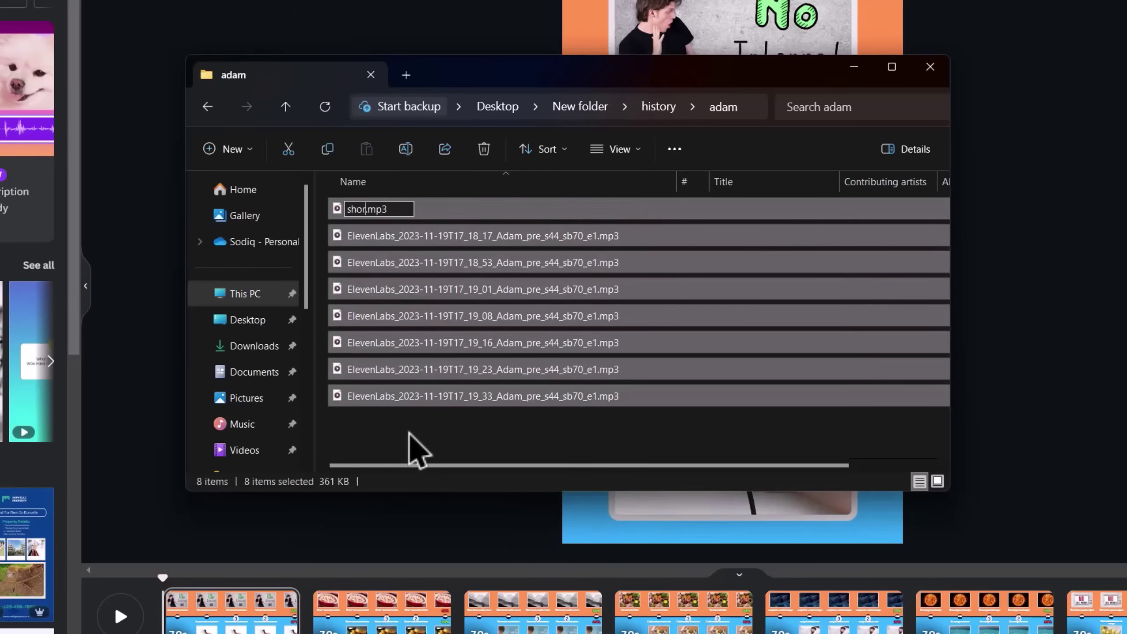
key("Return")
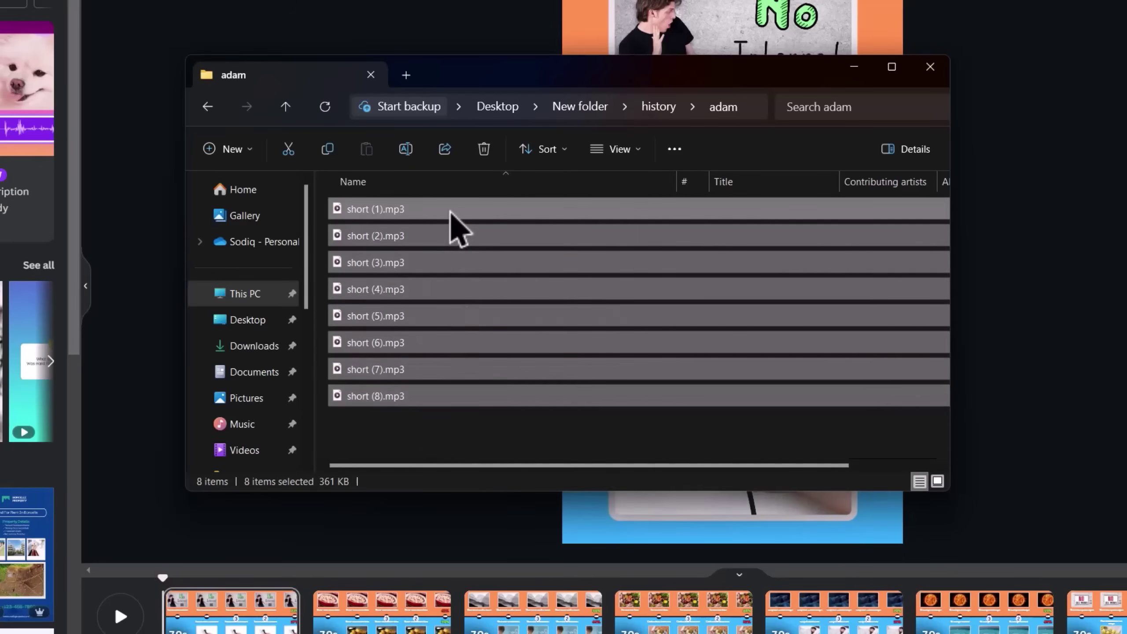
Upload the eight renamed MP3 files to the Canva design and add short (1).mp3 to the first page
left_click_drag(452, 213, 0, 210)
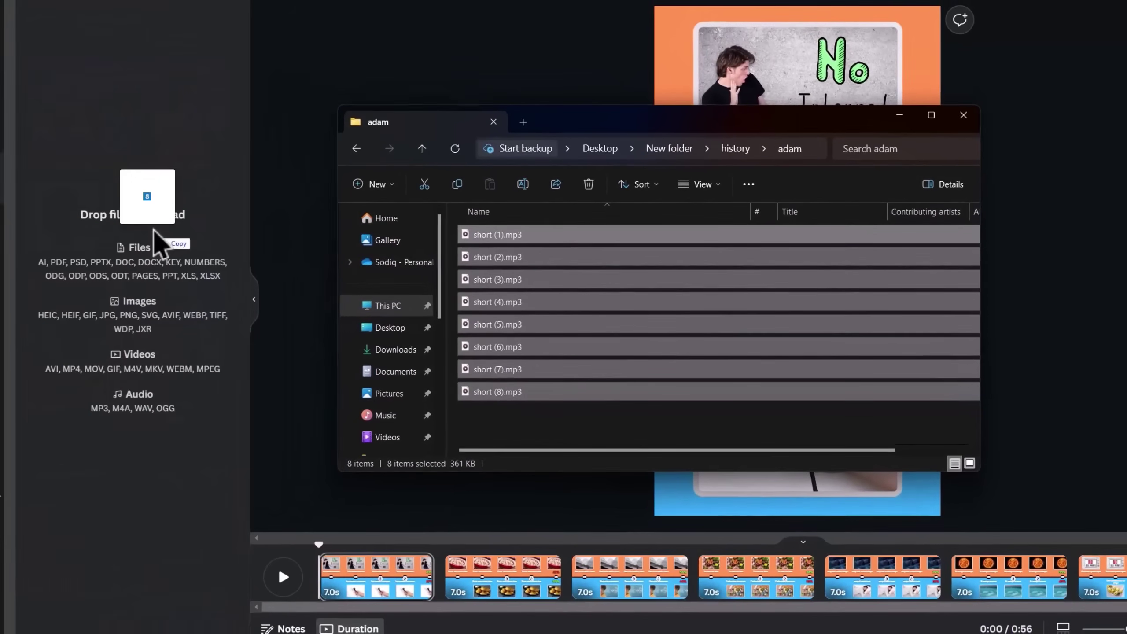
left_click_drag(155, 231, 155, 232)
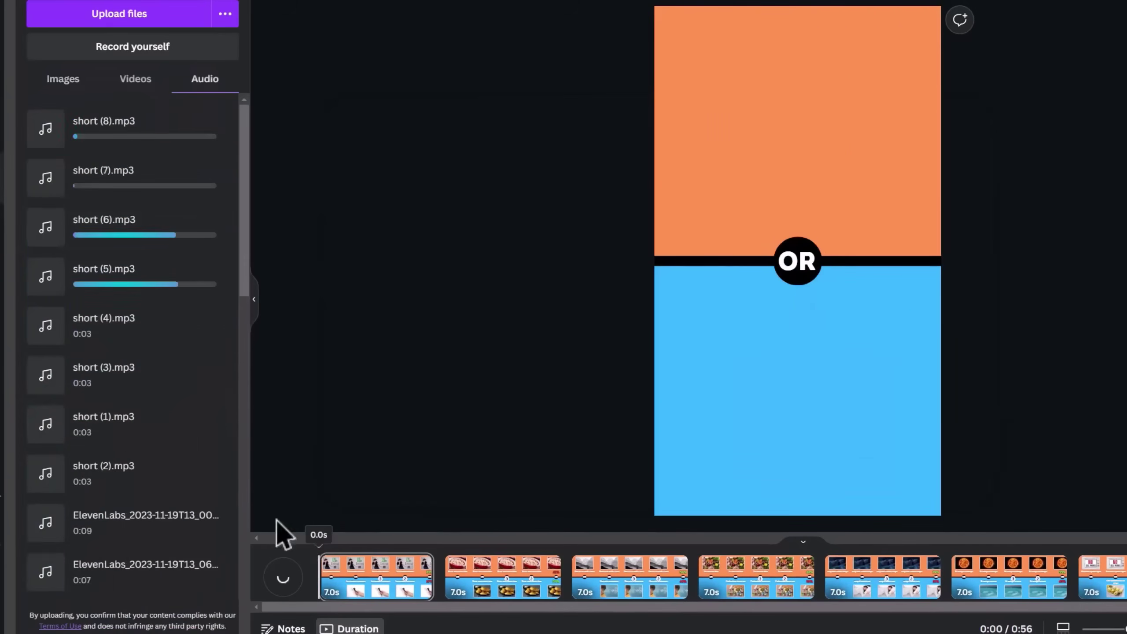
left_click(129, 437)
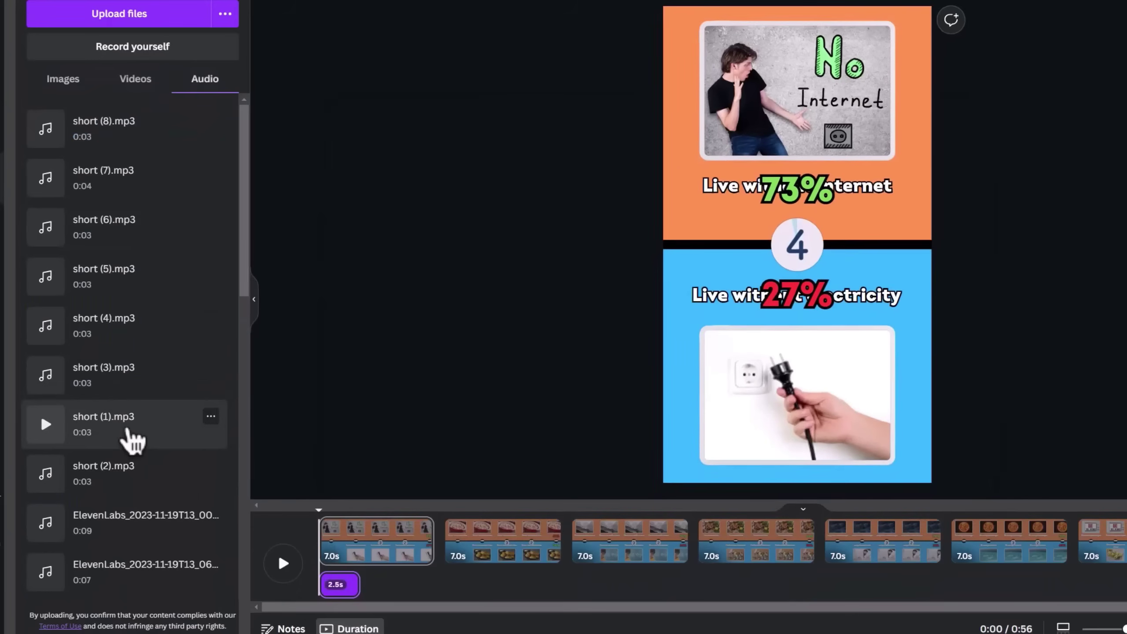
Add short (2).mp3, short (3).mp3 and short (4).mp3 as the voice-overs of pages 2, 3 and 4 respectively
left_click(451, 531)
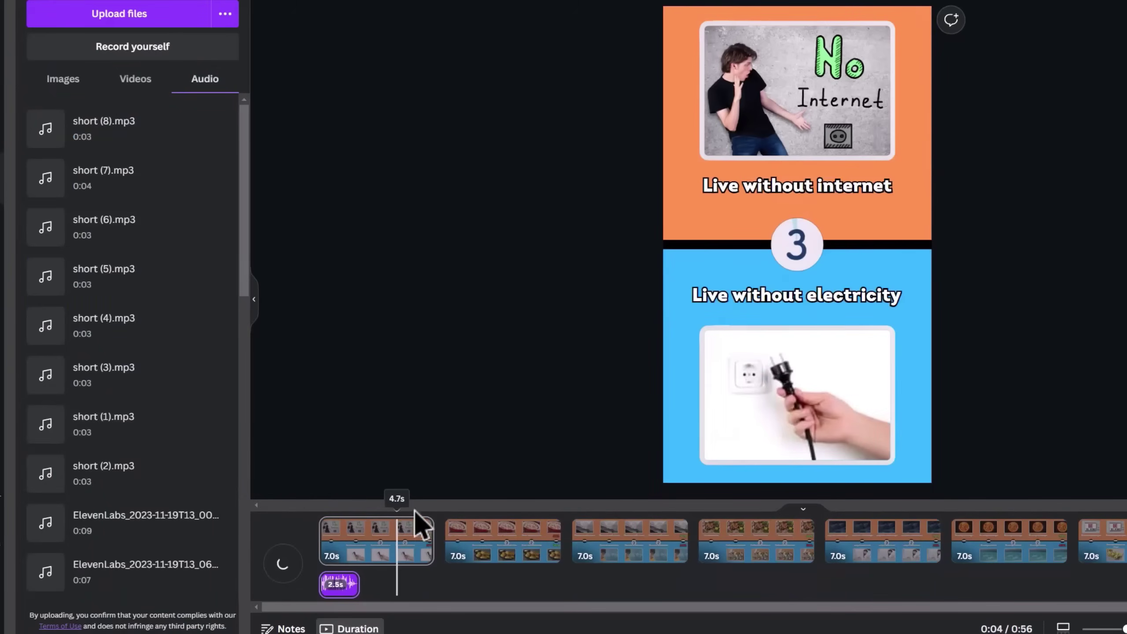
left_click(128, 473)
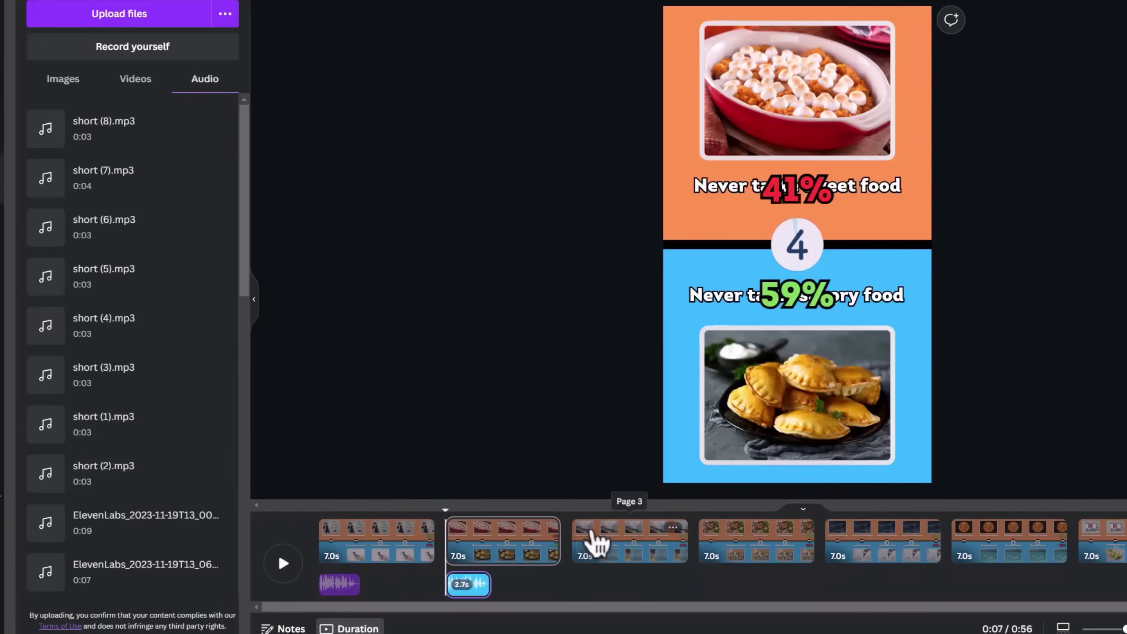
left_click(590, 540)
left_click(137, 395)
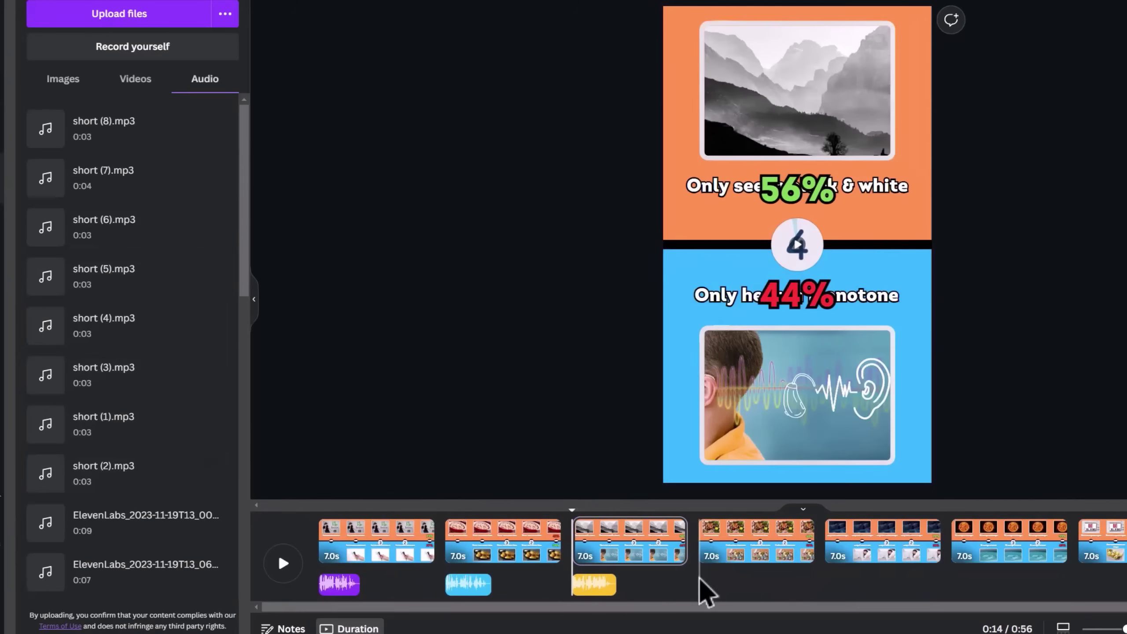
left_click(710, 539)
left_click(128, 326)
Add short (5).mp3, short (6).mp3 and short (7).mp3 as the voice-overs of pages 5, 6 and 7 respectively
left_click(839, 539)
left_click(129, 276)
left_click(965, 540)
left_click(129, 226)
left_click(1096, 539)
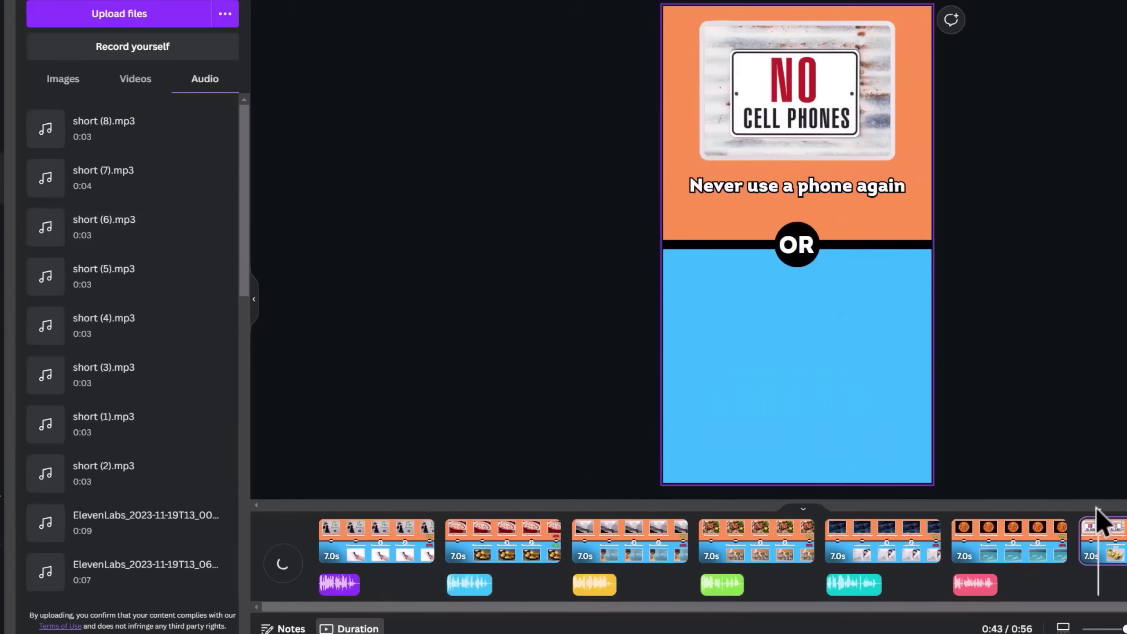
left_click(129, 177)
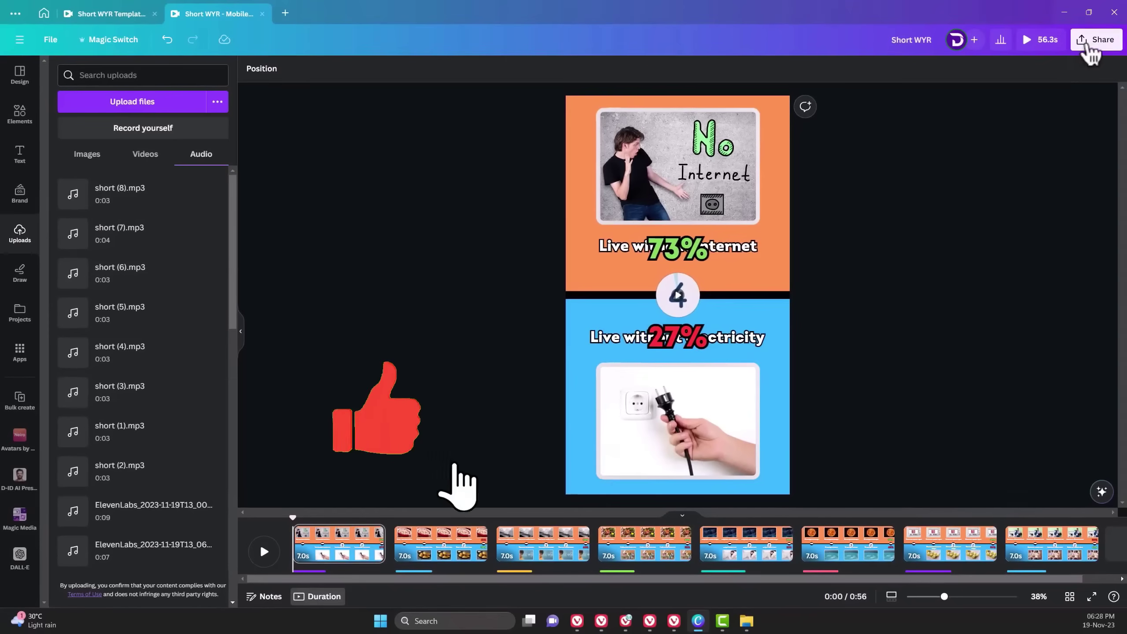
Download all eight pages of the Short WYR design as a single 1080p MP4 video
left_click(1096, 40)
left_click(1030, 323)
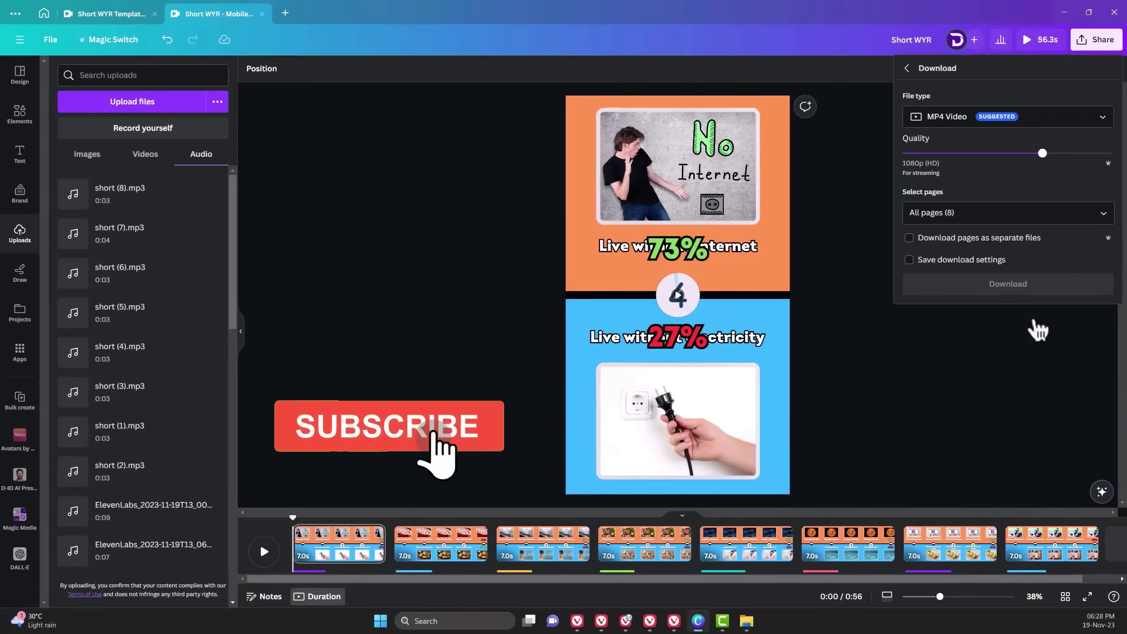
left_click(1033, 287)
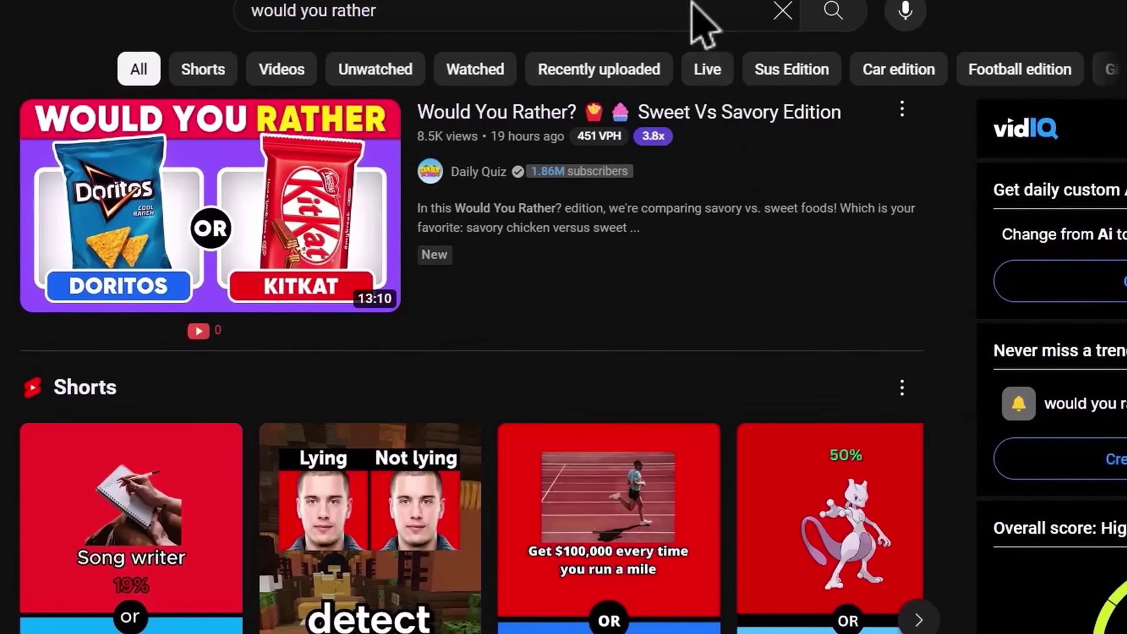
Limit the YouTube results for "would you rather" to videos and examine their views per hour and outlier scores
left_click(306, 67)
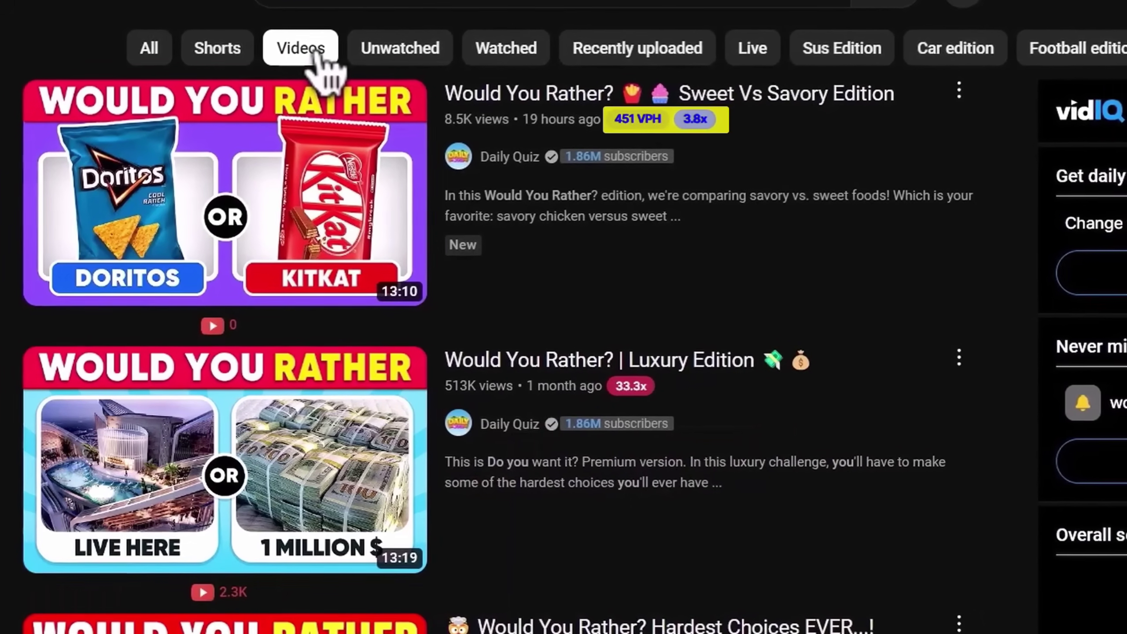
mouse_move(663, 123)
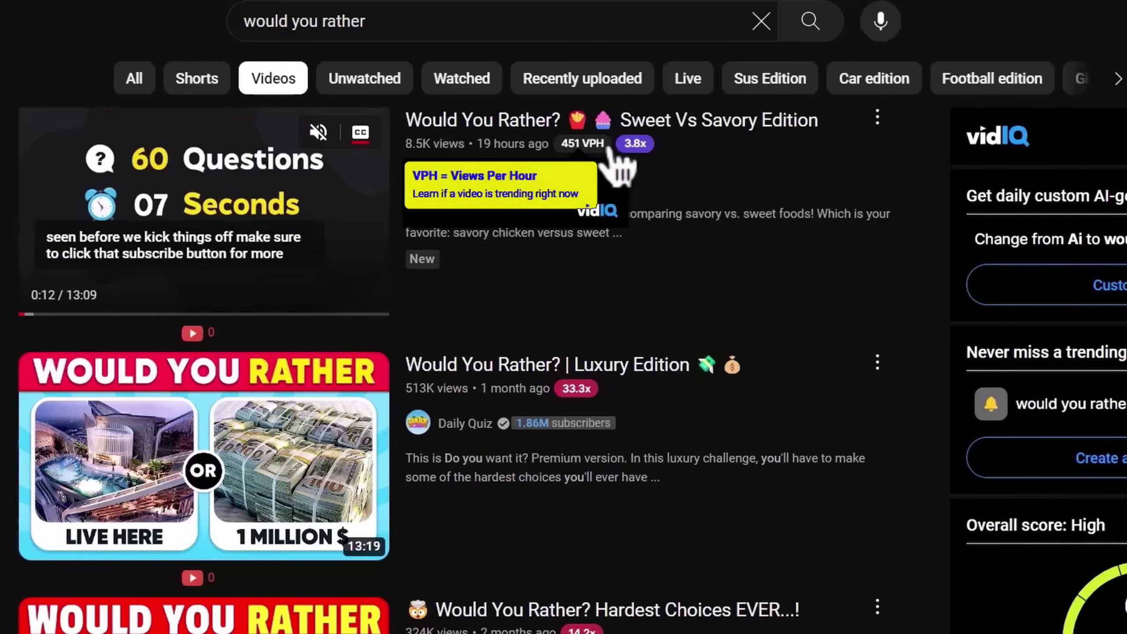
mouse_move(643, 151)
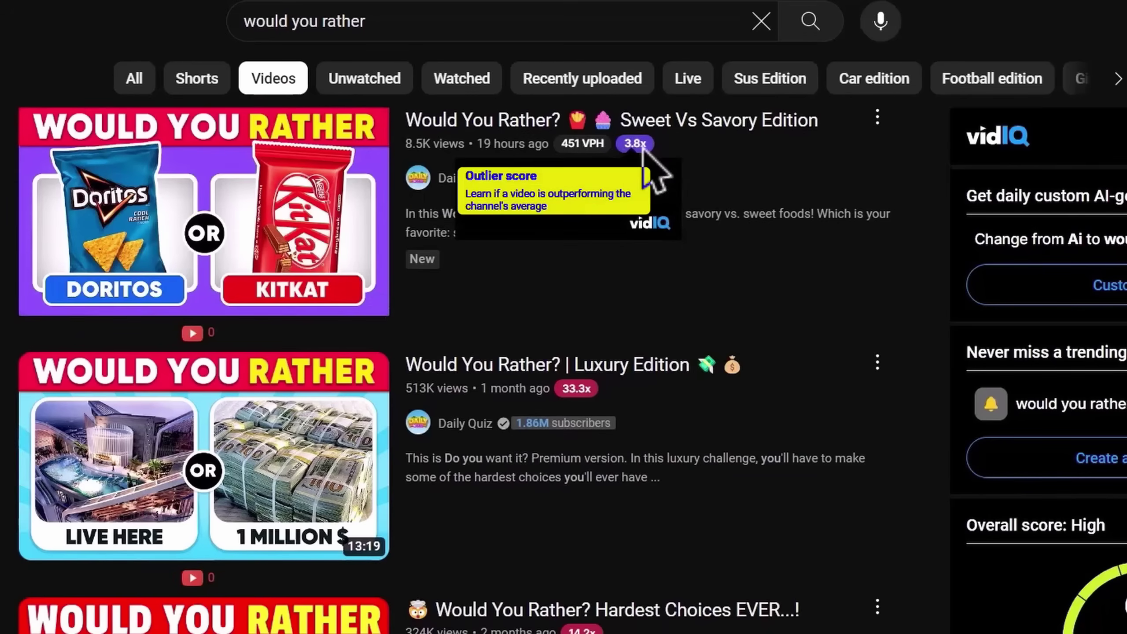
scroll(643, 151, "down", 5)
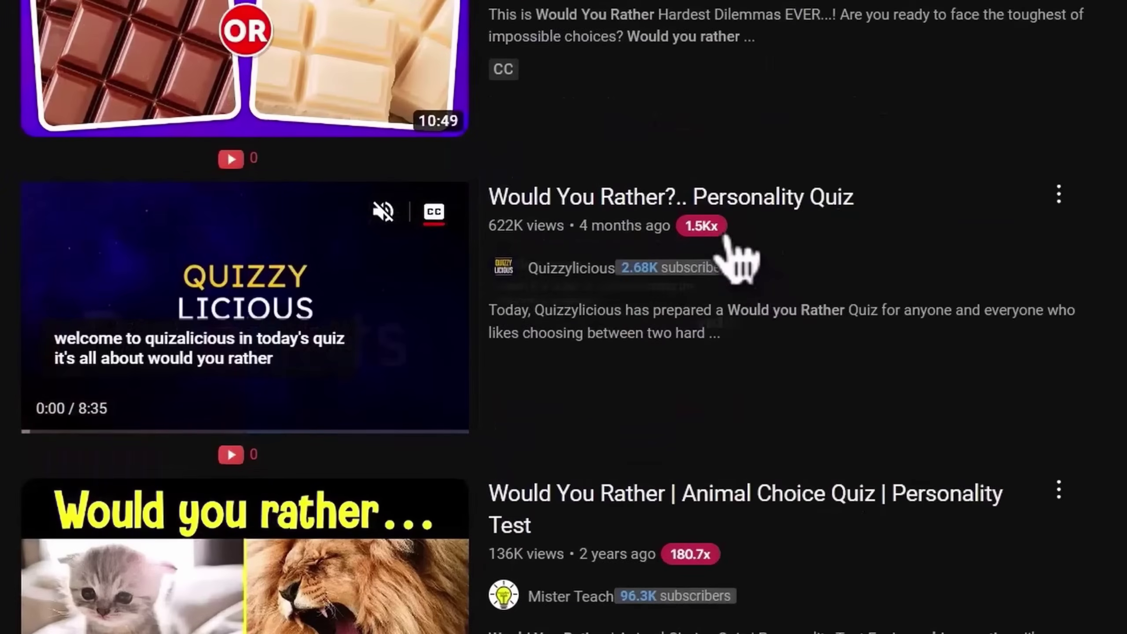
mouse_move(726, 237)
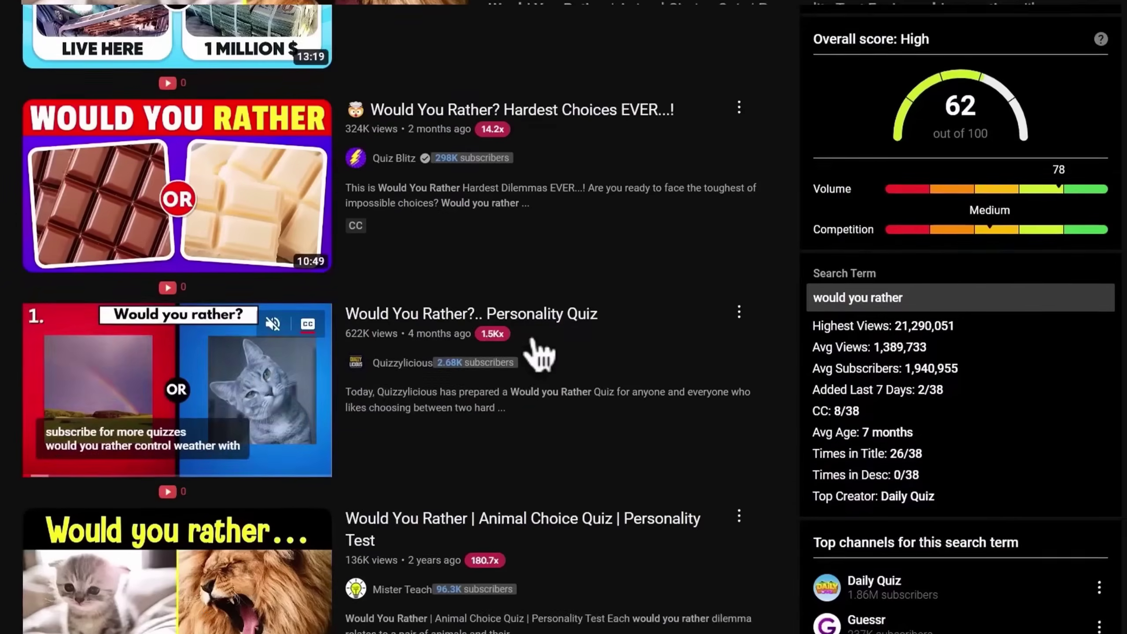
Review the vidIQ top channels and related opportunities for the search term, and open the Quiz Time channel in a background tab
scroll(761, 259, "down", 5)
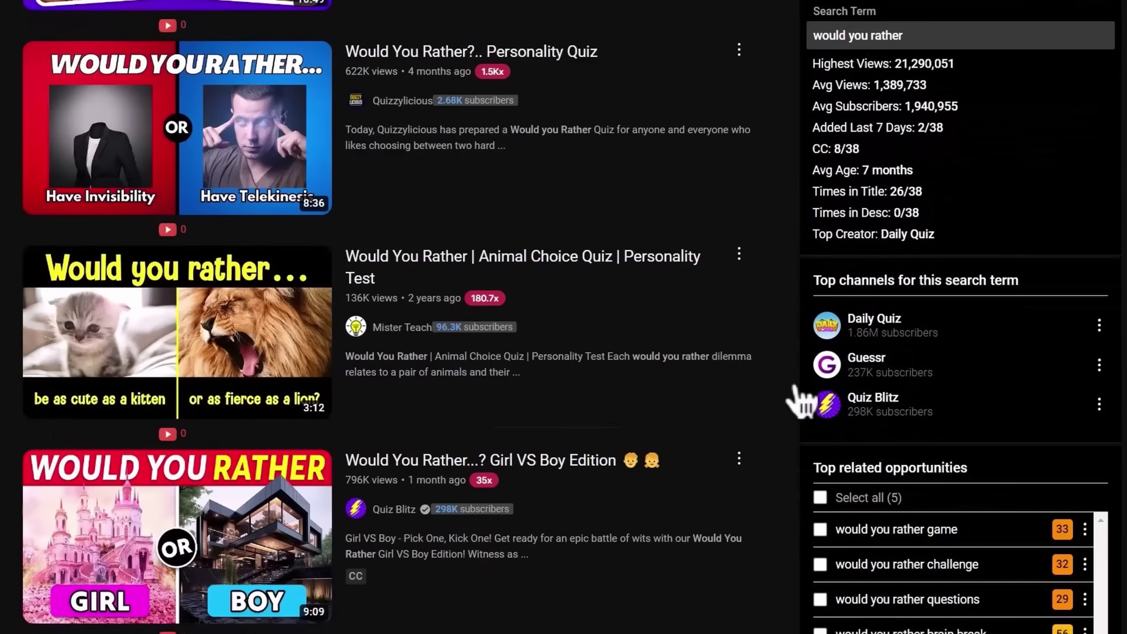
scroll(799, 402, "down", 2)
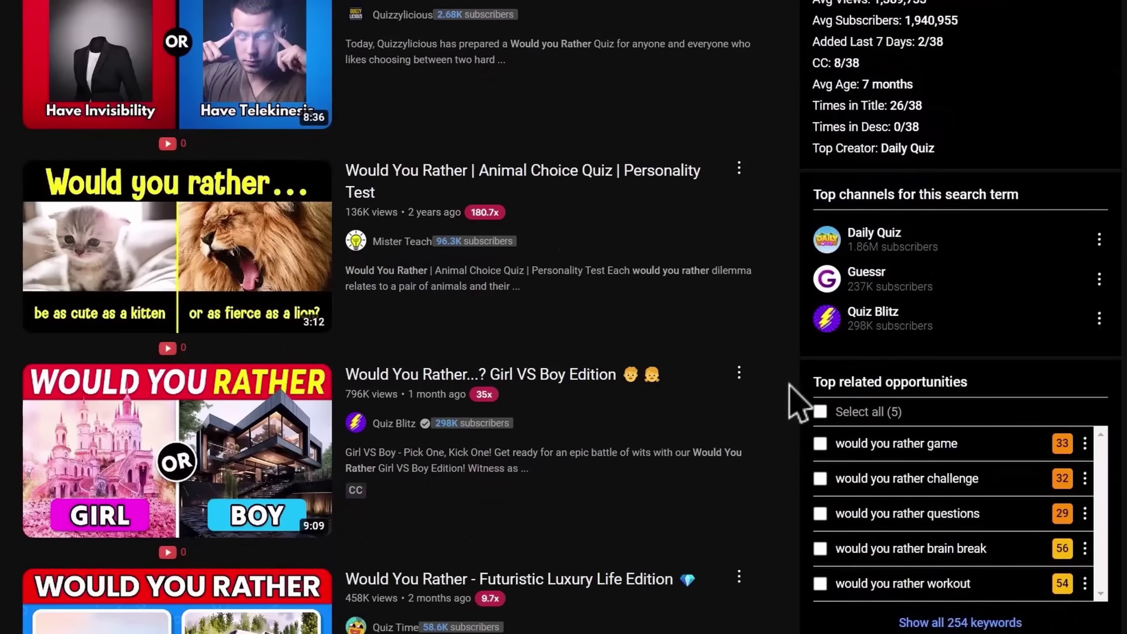
scroll(799, 402, "down", 2)
right_click(407, 547)
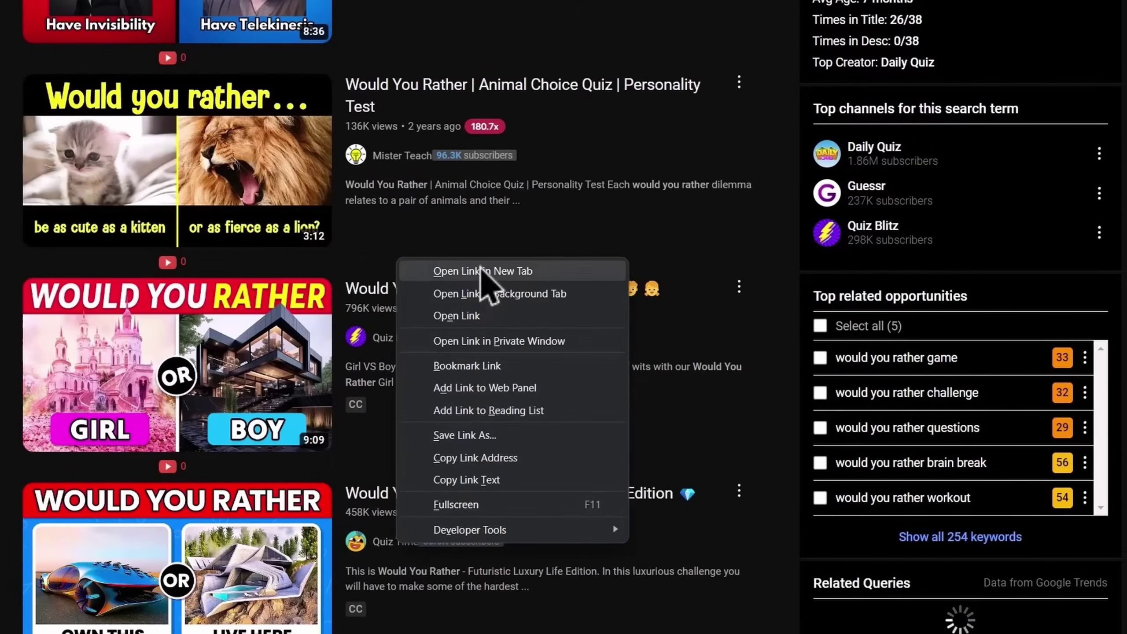
left_click(521, 293)
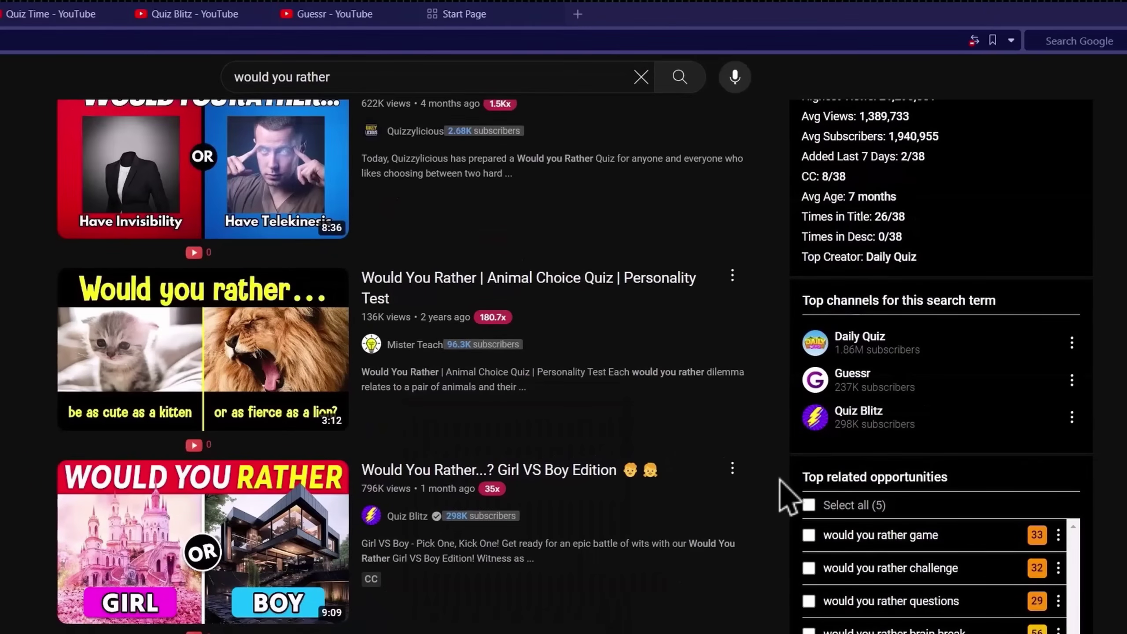
Examine the Daily Quiz channel's "would you rather" videos for their views per hour, outlier scores and best-performing topics
scroll(788, 498, "down", 2)
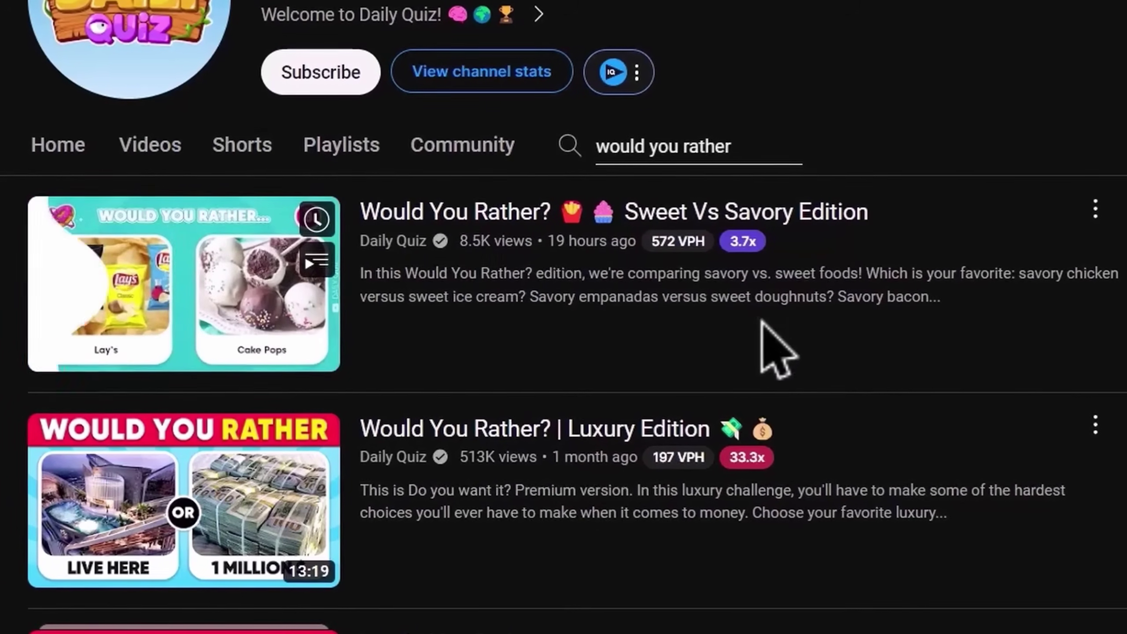
mouse_move(770, 474)
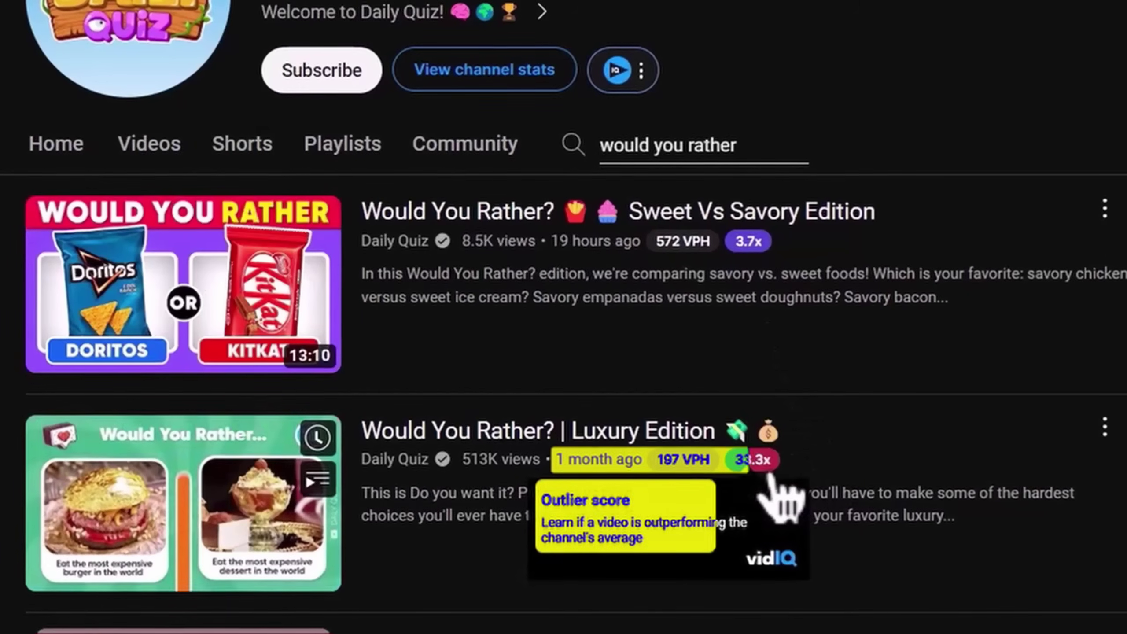
mouse_move(709, 472)
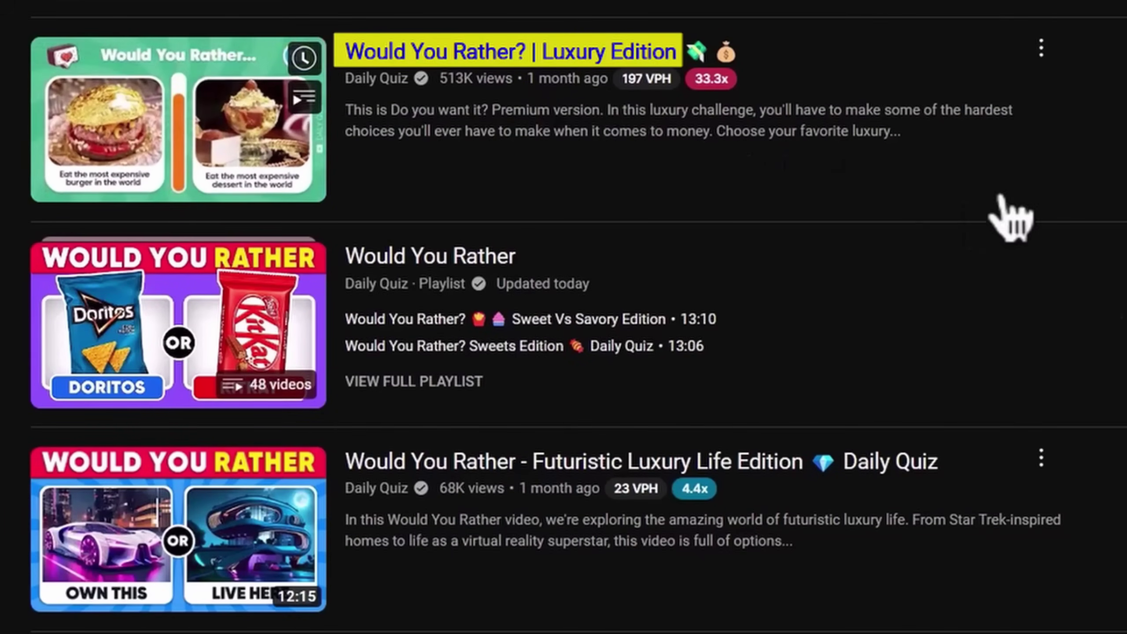
scroll(1010, 220, "down", 5)
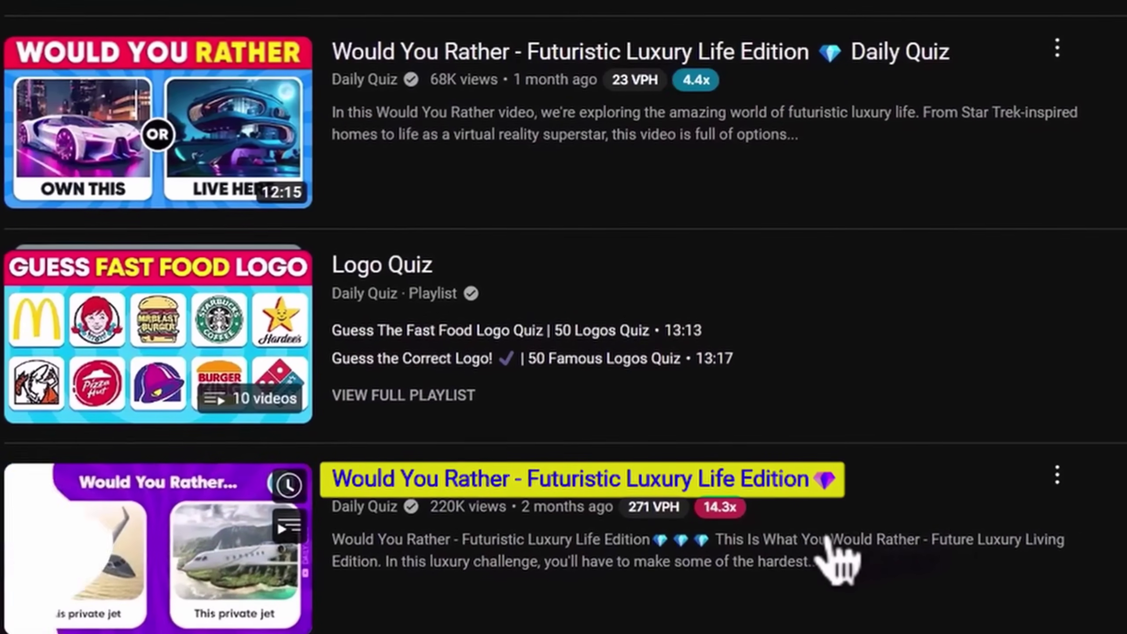
Compare the views per hour and outlier scores of the "would you rather" videos on the Quiz Time and Quiz Blitz channels
scroll(856, 555, "up", 2)
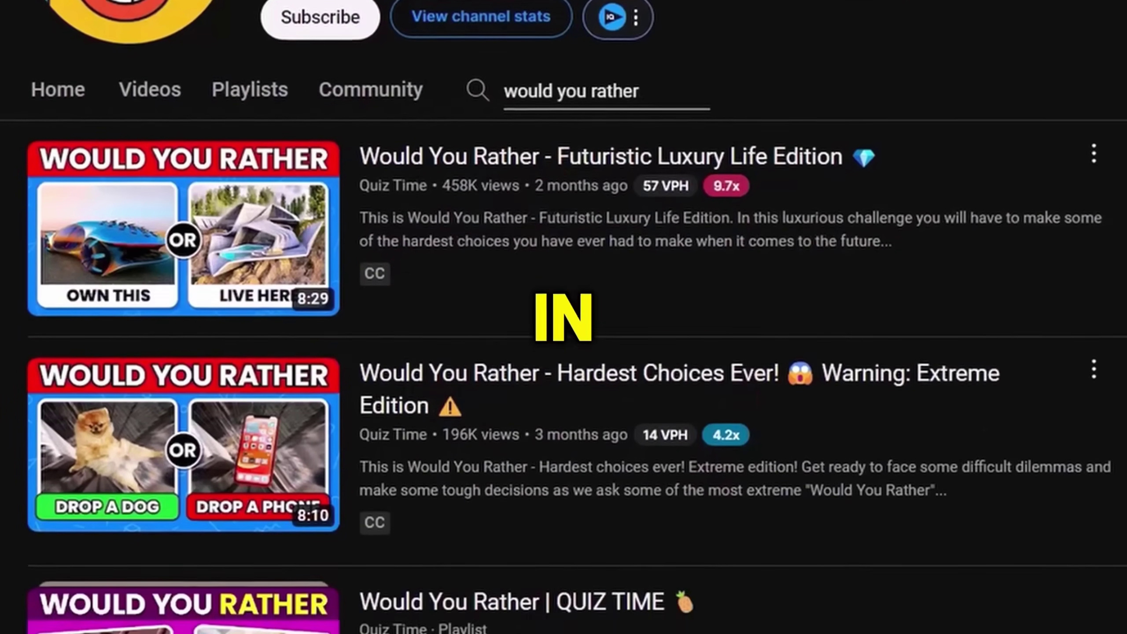
scroll(564, 317, "down", 8)
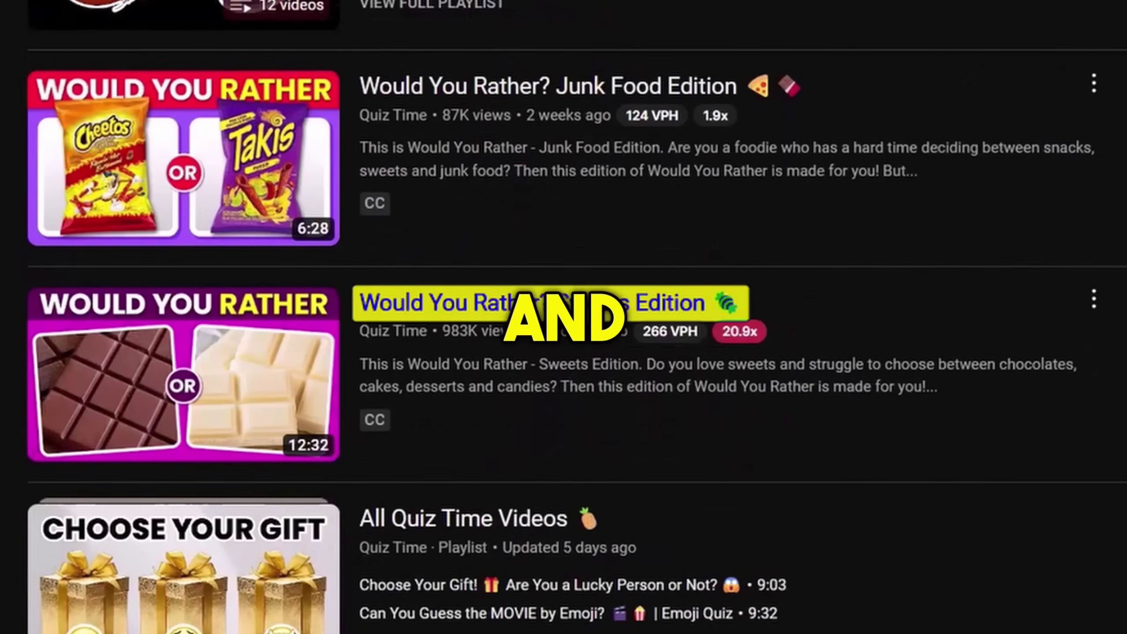
scroll(563, 317, "up", 5)
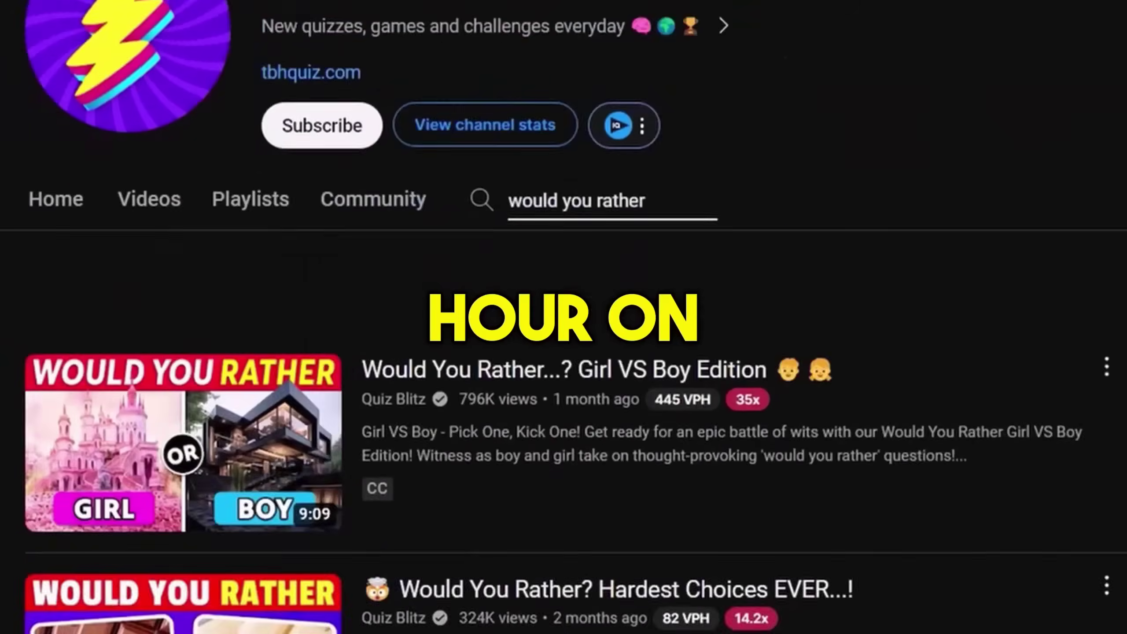
scroll(564, 317, "down", 10)
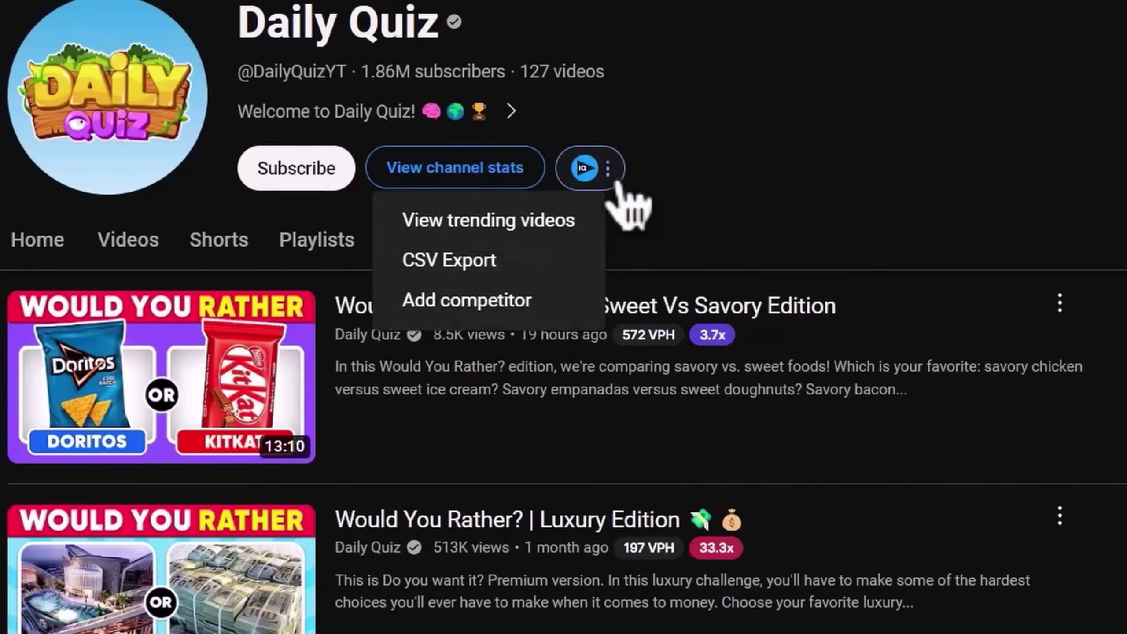
Open the Daily Quiz channel's trending videos and examine the titles, thumbnails and views-per-hour figures
left_click(564, 233)
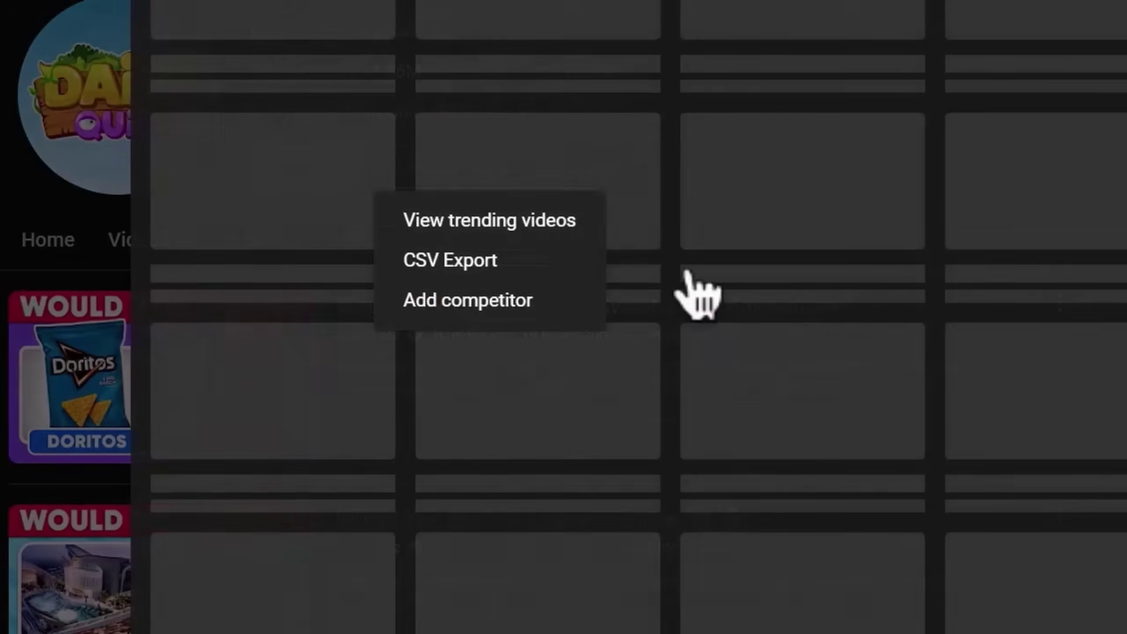
scroll(621, 333, "down", 5)
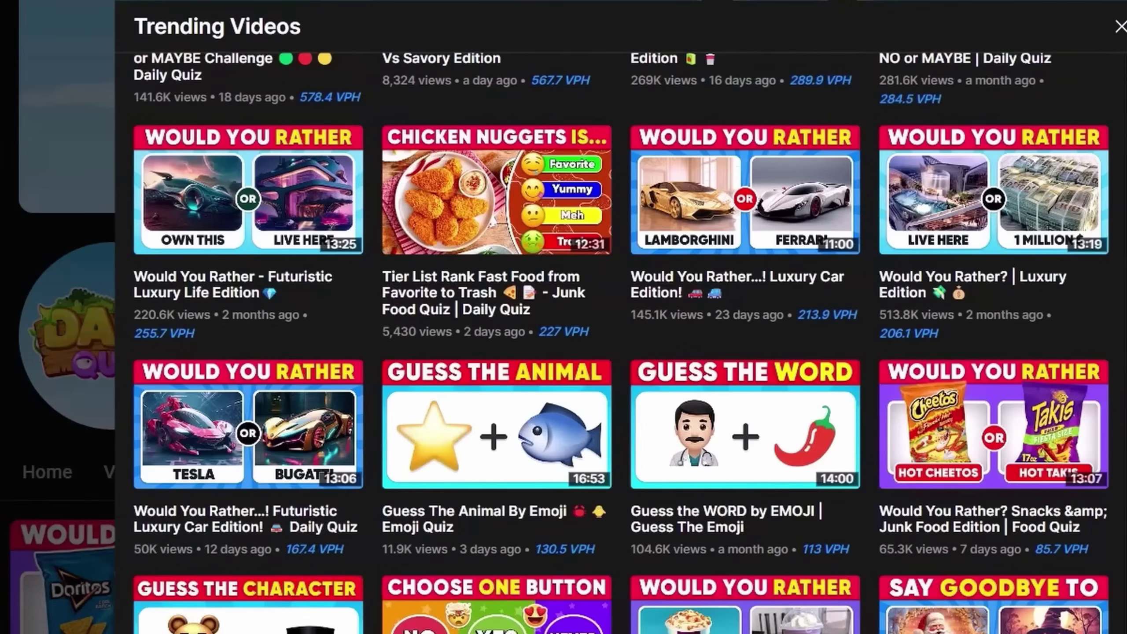
scroll(621, 342, "down", 10)
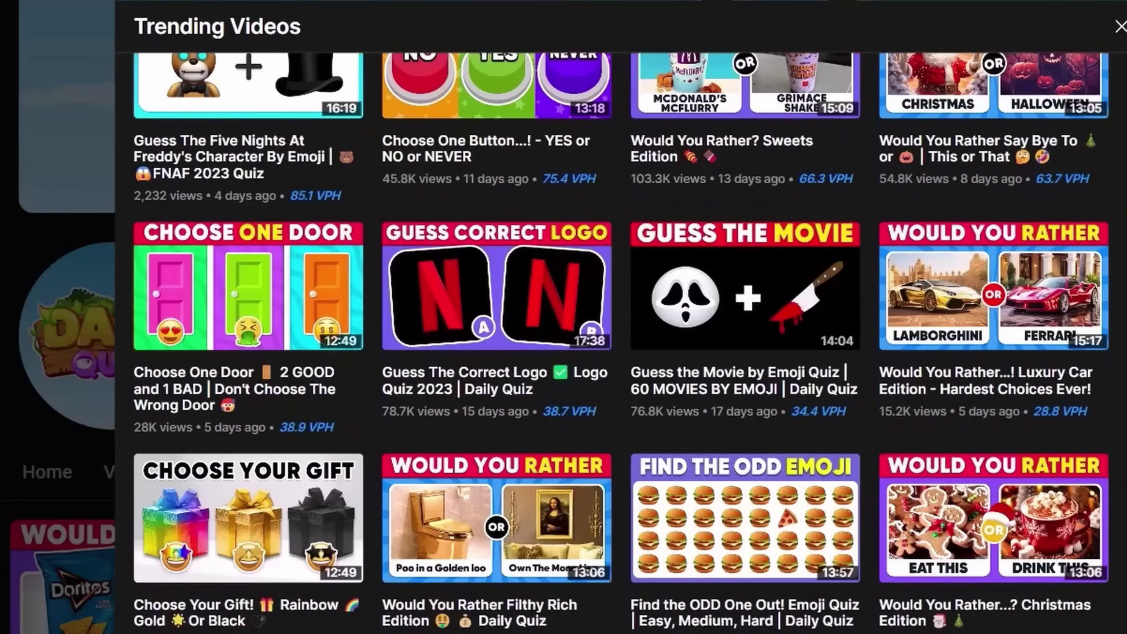
scroll(622, 342, "down", 3)
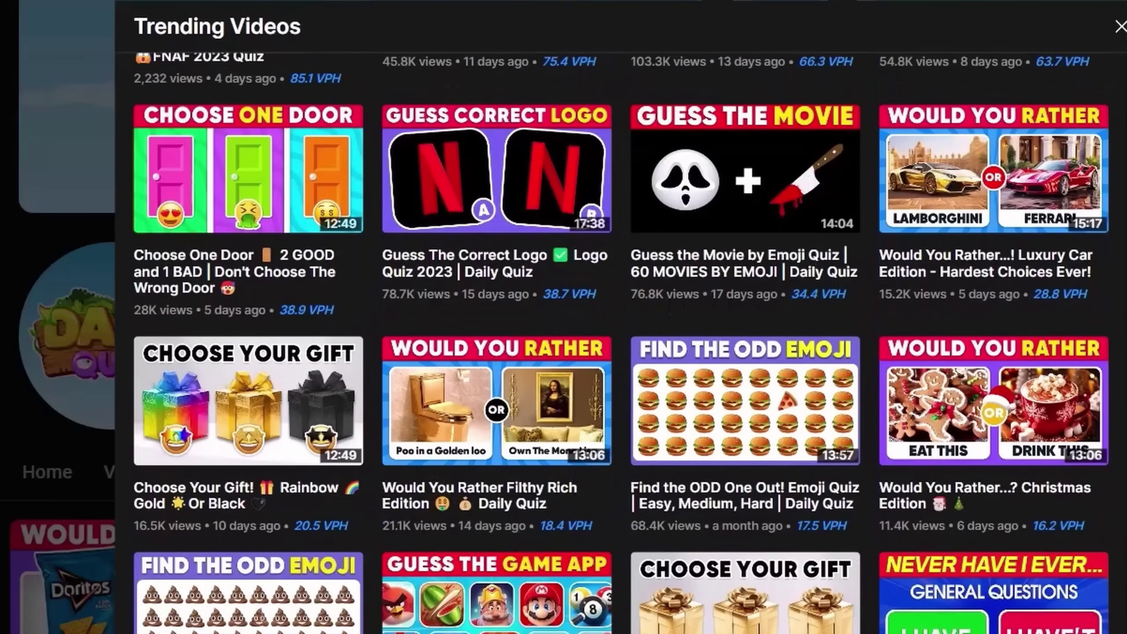
scroll(621, 342, "up", 3)
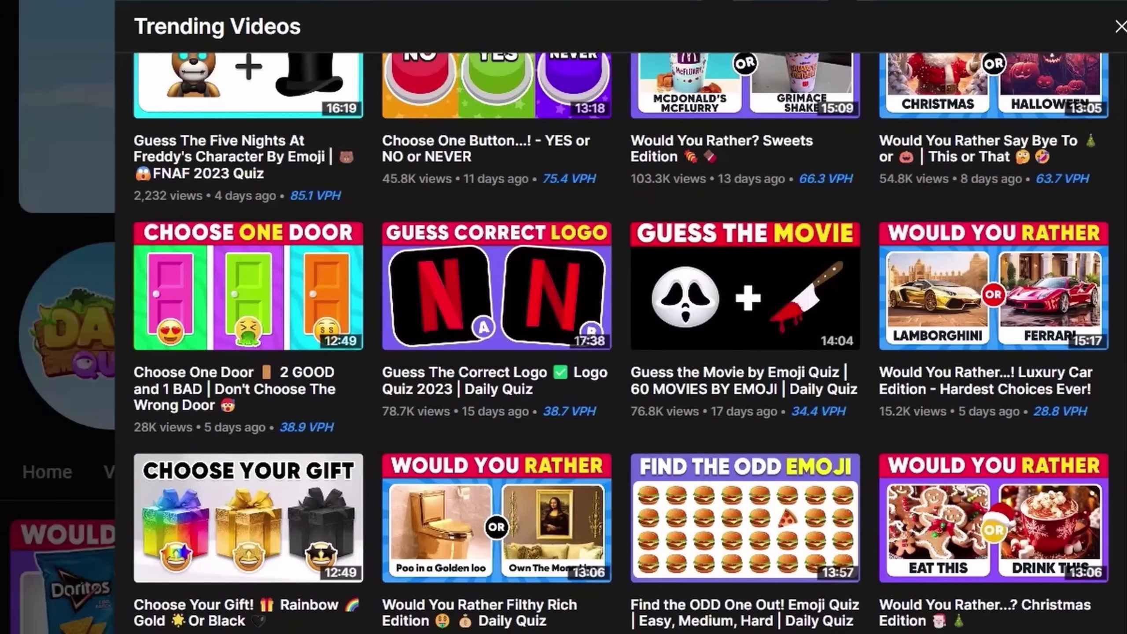
scroll(621, 342, "up", 3)
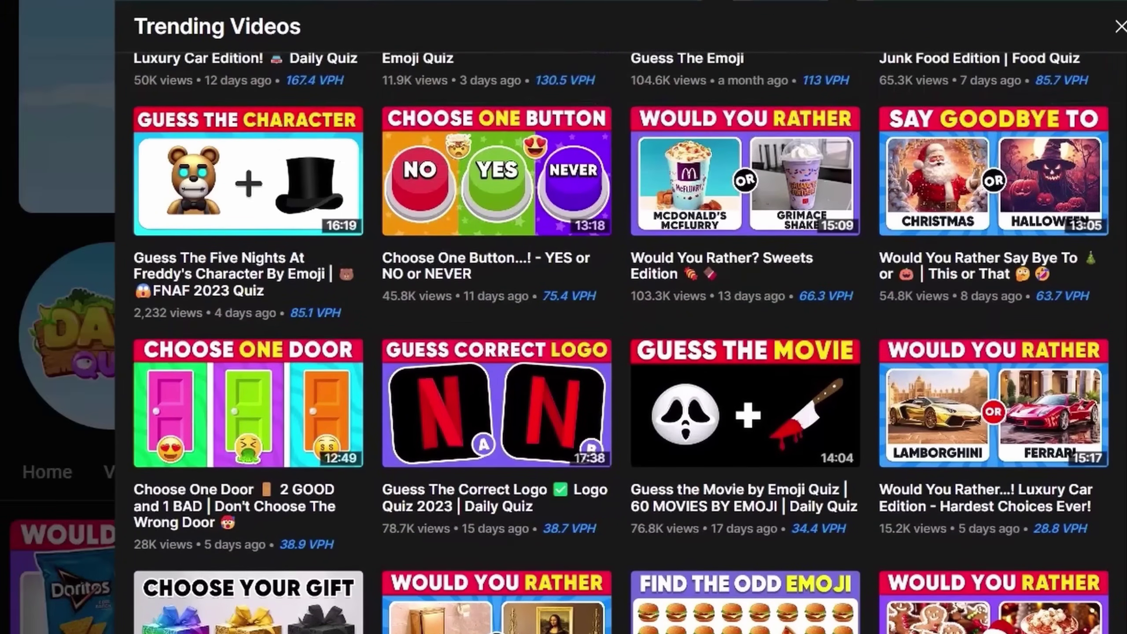
scroll(621, 342, "up", 15)
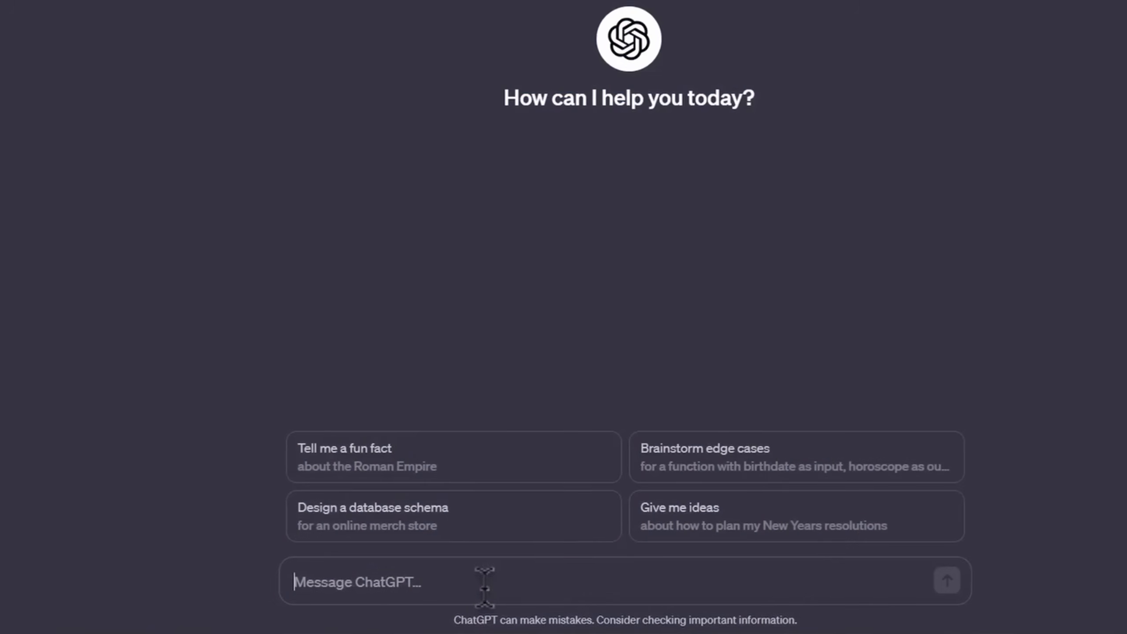
Switch to ChatGPT and paste the copied prompt into the message box
key("ctrl+v")
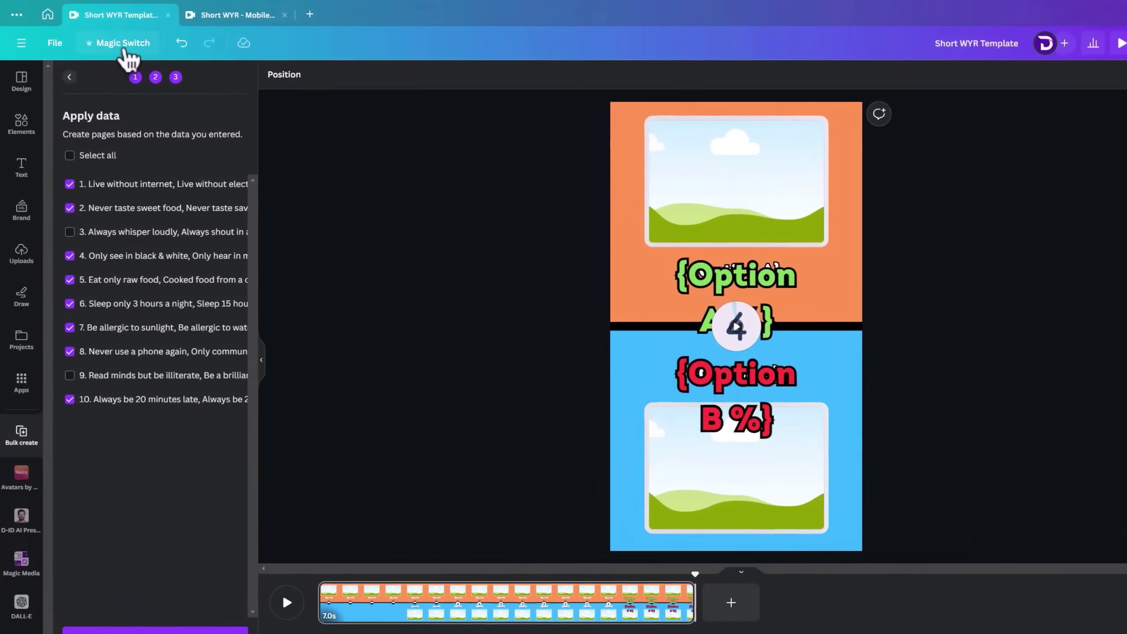
Switch to Canva and make a resized copy of the Short WYR Template in the 1920 × 1080 px Video format
left_click(126, 49)
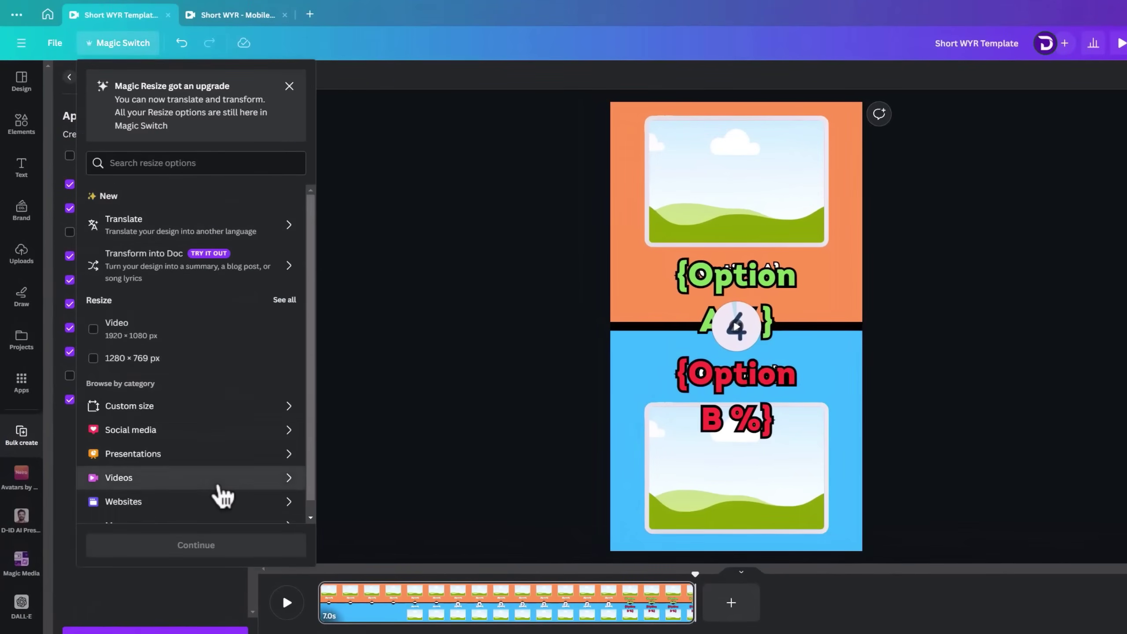
left_click(218, 486)
left_click(200, 228)
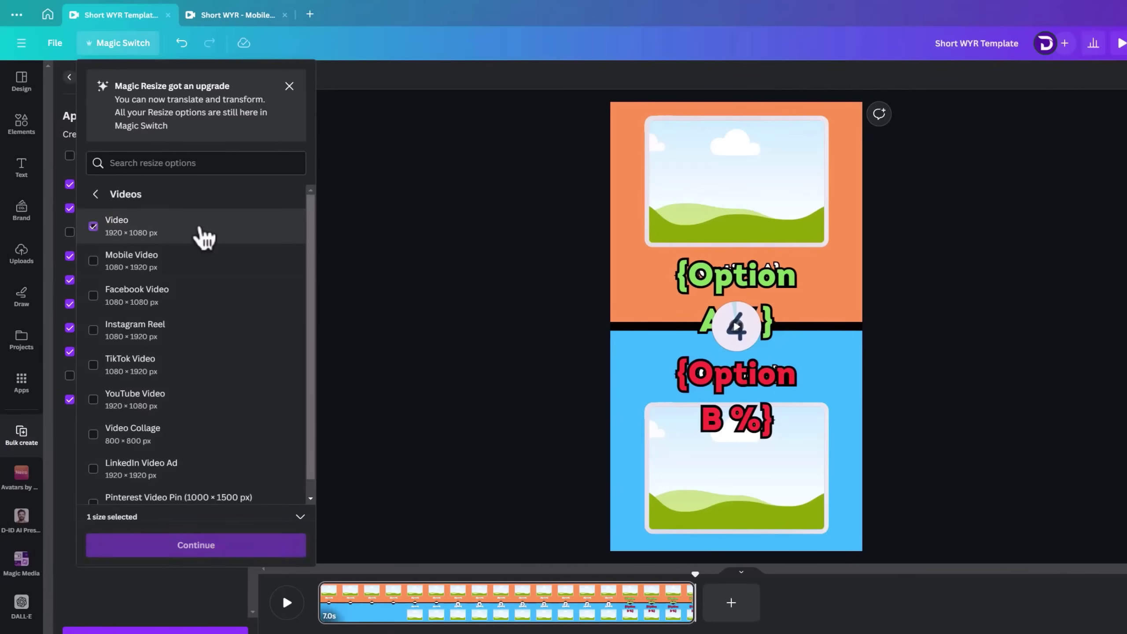
left_click(257, 549)
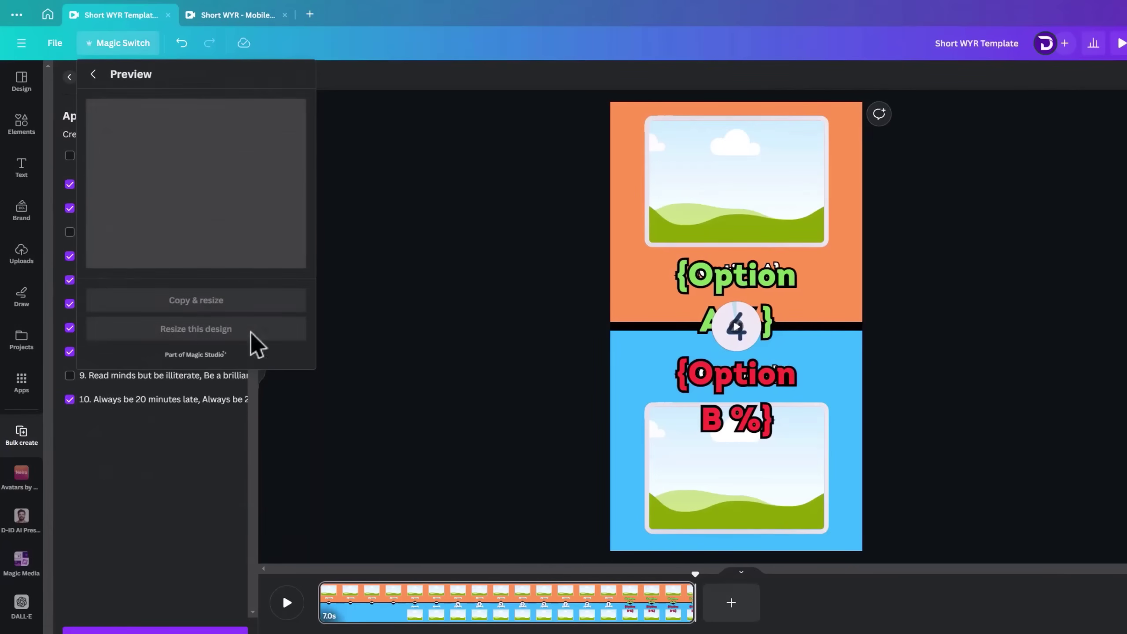
left_click(263, 307)
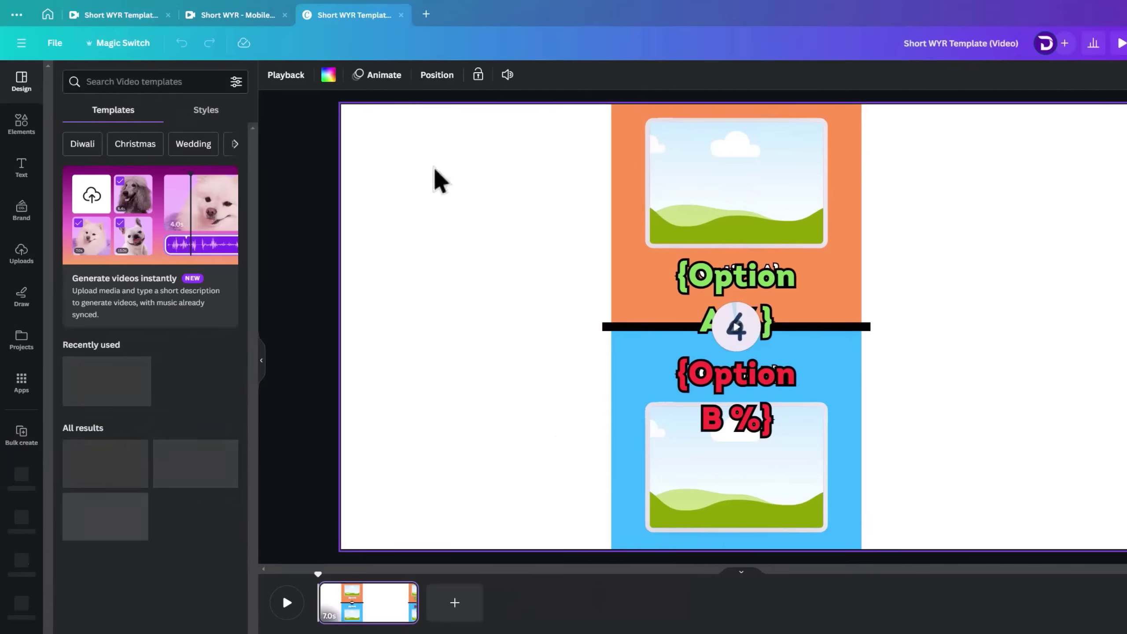
List the new design's layers and delete the background video layer
left_click(436, 73)
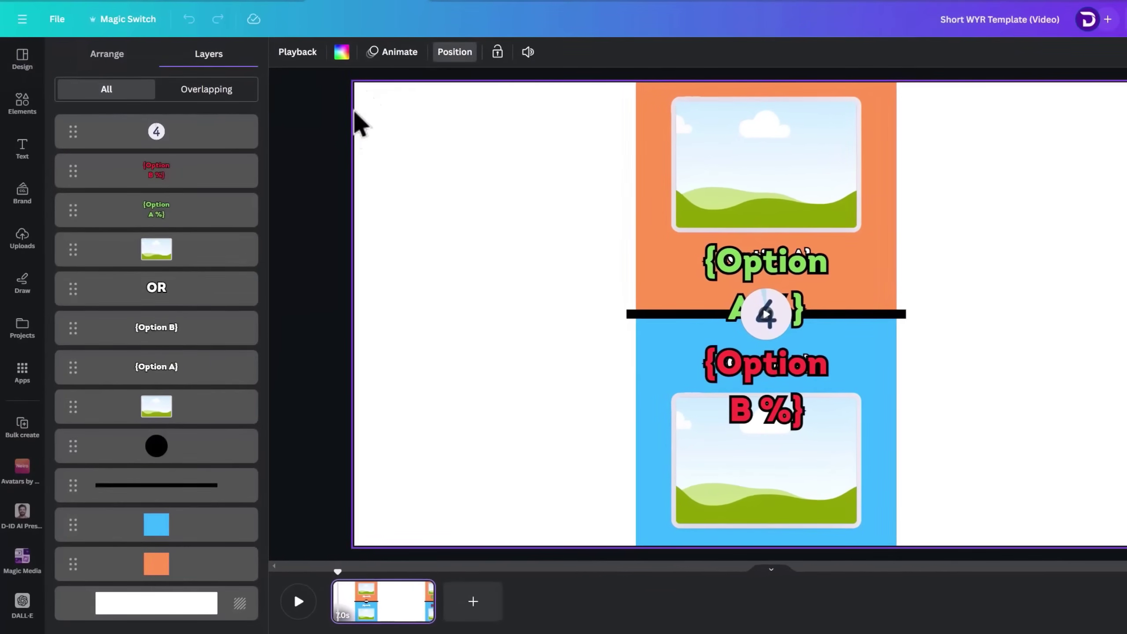
right_click(253, 587)
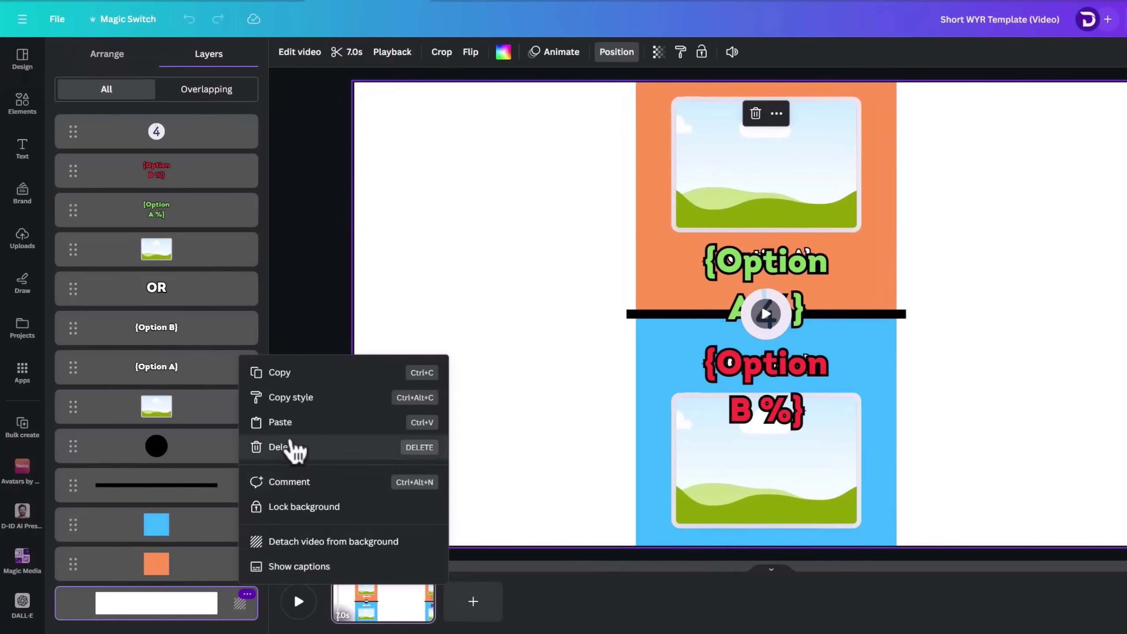
left_click(284, 447)
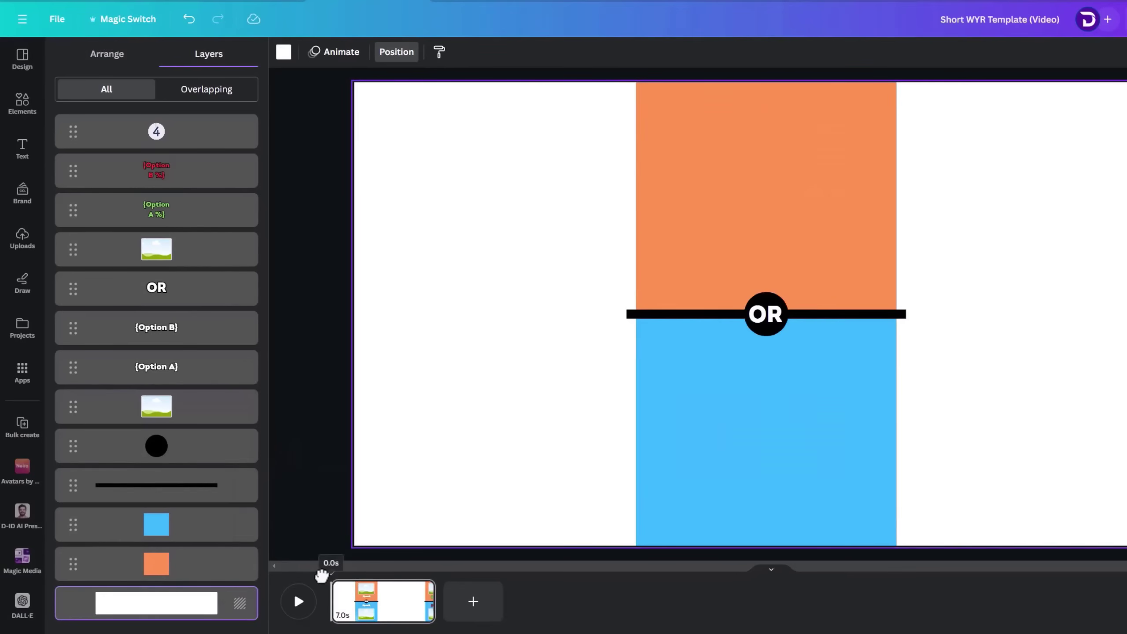
Resize the orange rectangle to fill the left half of the page and the blue rectangle to fill the right half
left_click(298, 602)
left_click_drag(644, 297, 357, 289)
left_click_drag(615, 313, 766, 542)
left_click_drag(812, 470, 1096, 234)
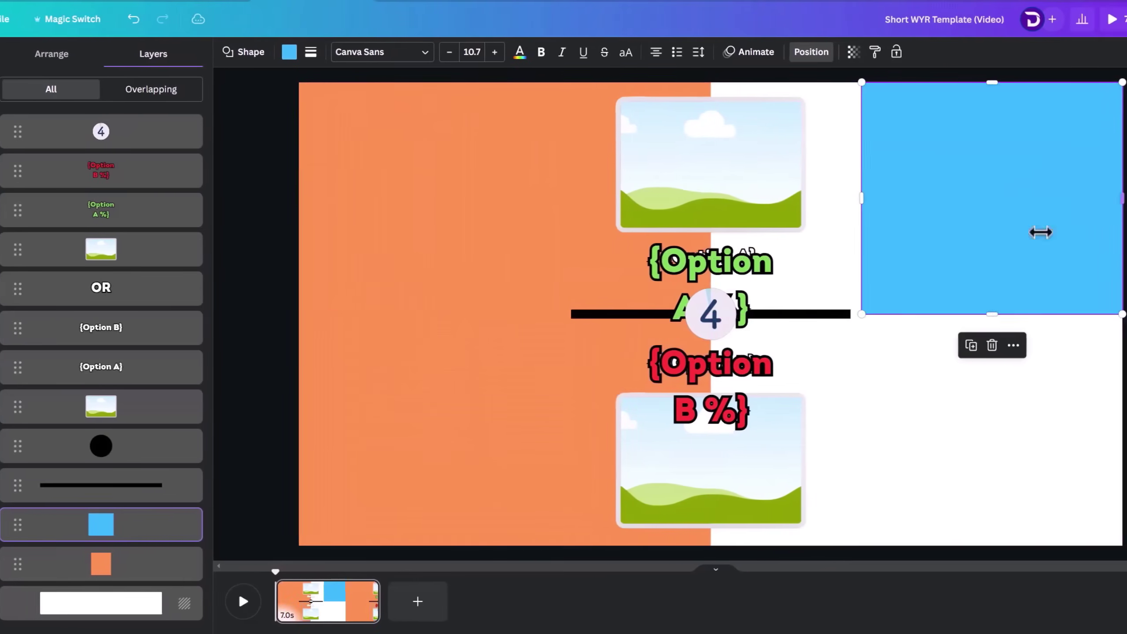
left_click_drag(921, 315, 710, 545)
Enlarge the two image frames and place one on the orange half and the other level with it on the blue half
left_click_drag(644, 211, 401, 342)
left_click_drag(649, 483, 439, 311)
left_click_drag(565, 375, 636, 401)
left_click_drag(488, 327, 911, 320)
left_click_drag(781, 283, 787, 283)
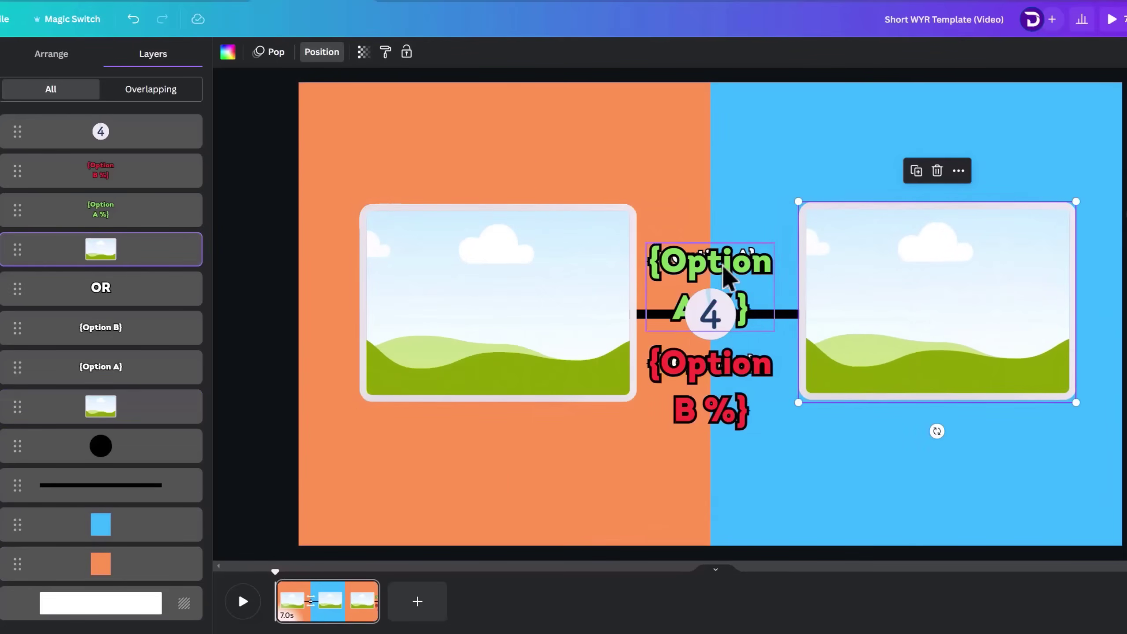
Delete the {Option A %} and {Option B %} texts and the countdown timer from the page
left_click(724, 269)
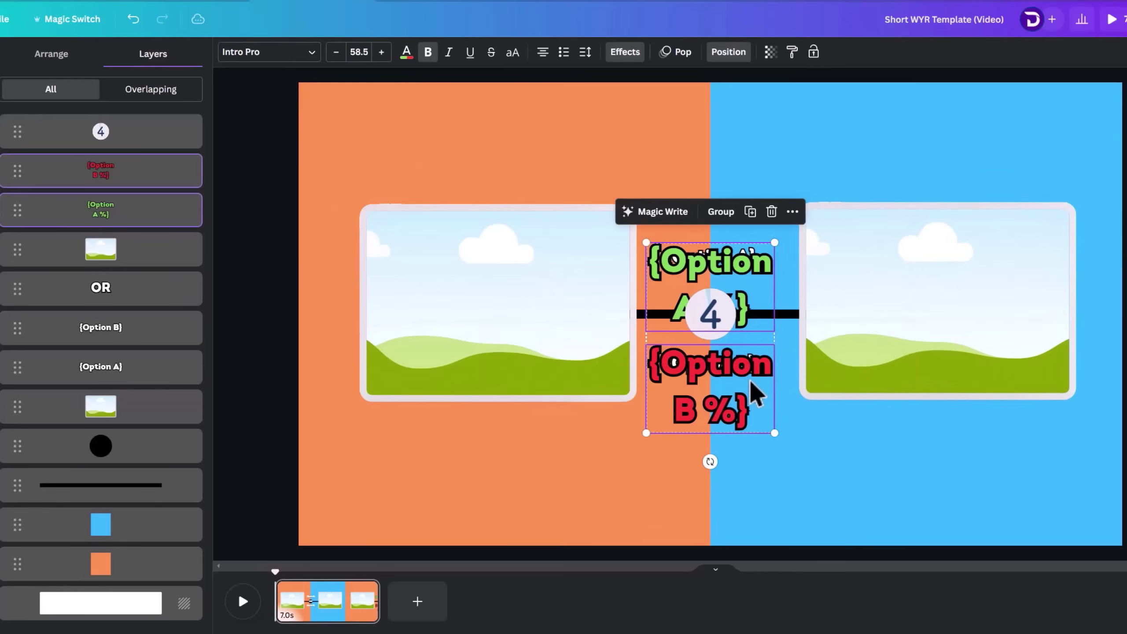
left_click(772, 212)
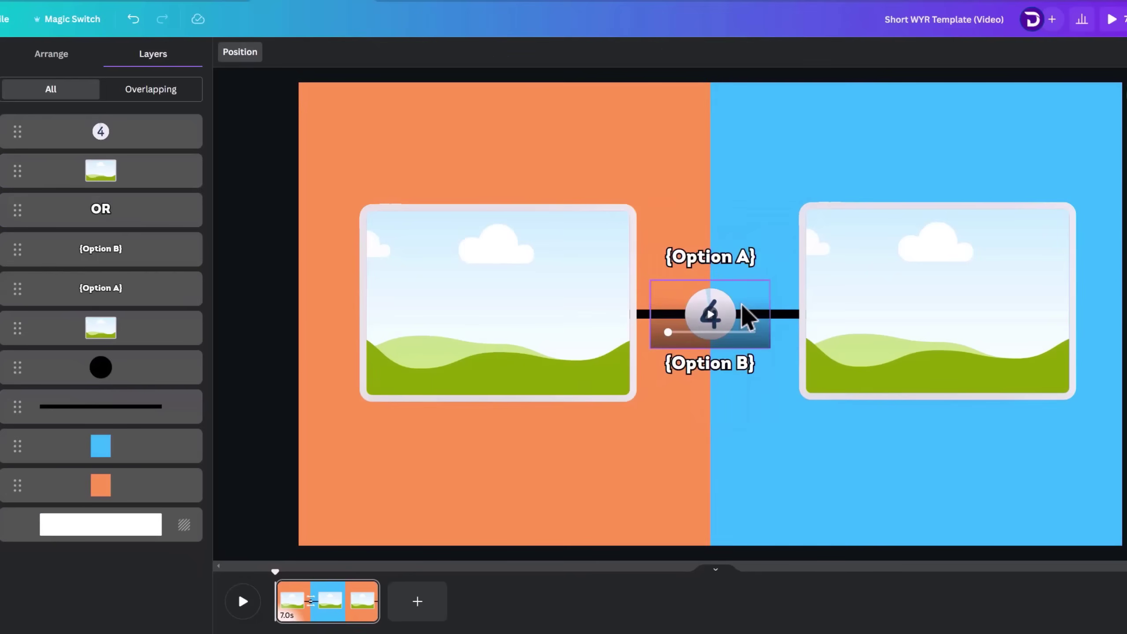
left_click(746, 315)
left_click(710, 249)
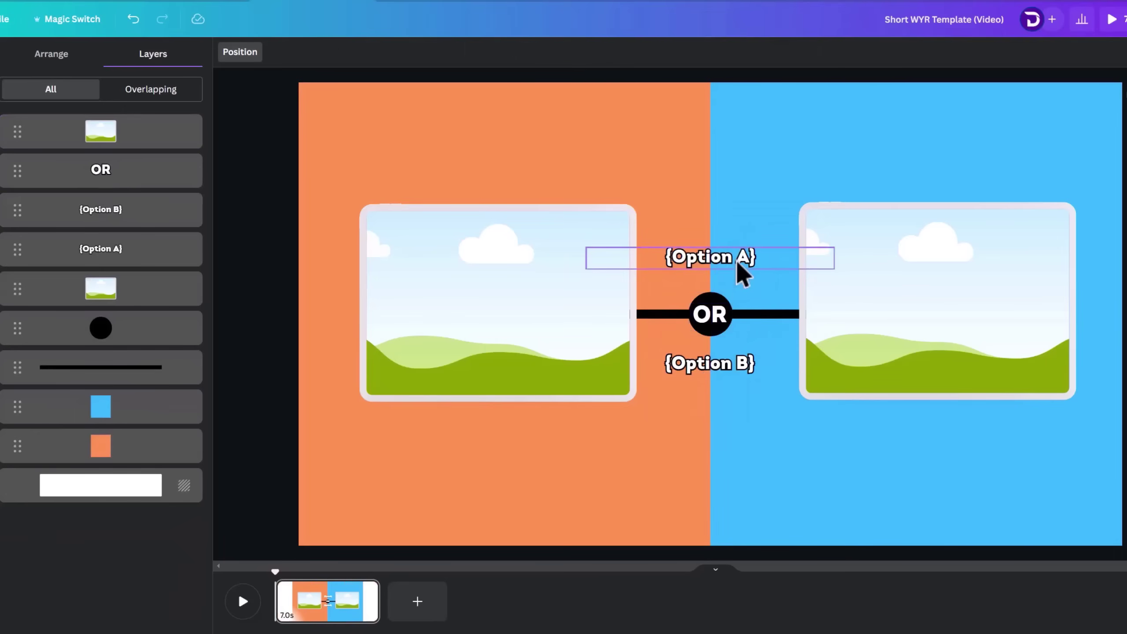
Move the {Option A} and {Option B} labels beneath their matching image frames and set both to font size 48
left_click_drag(737, 263, 624, 423)
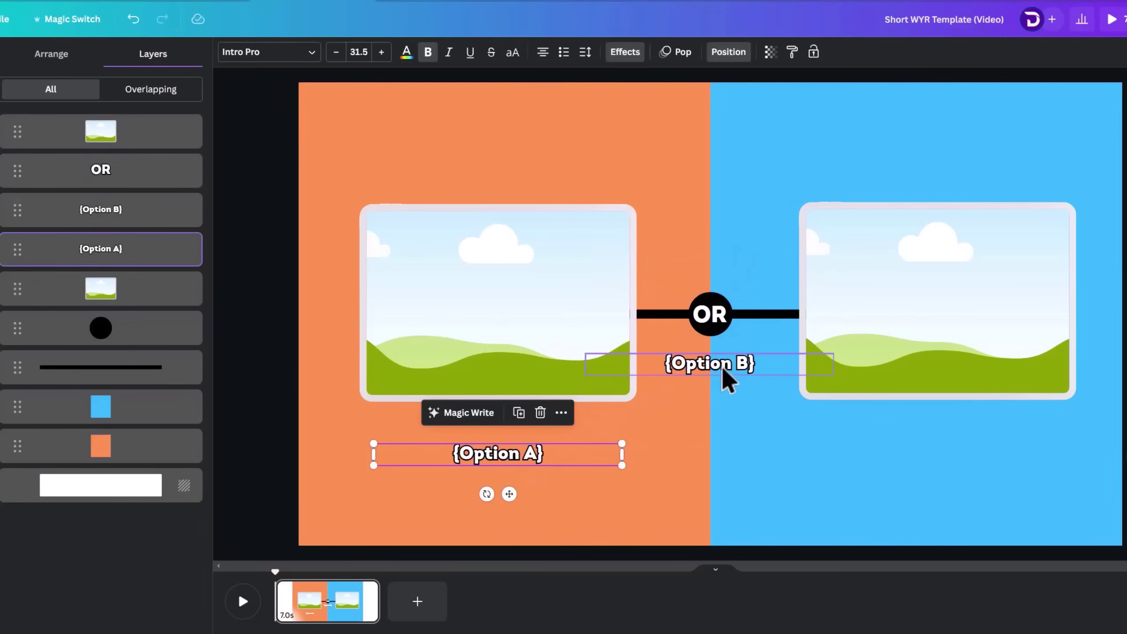
left_click_drag(728, 377, 929, 453)
left_click(498, 453, "shift")
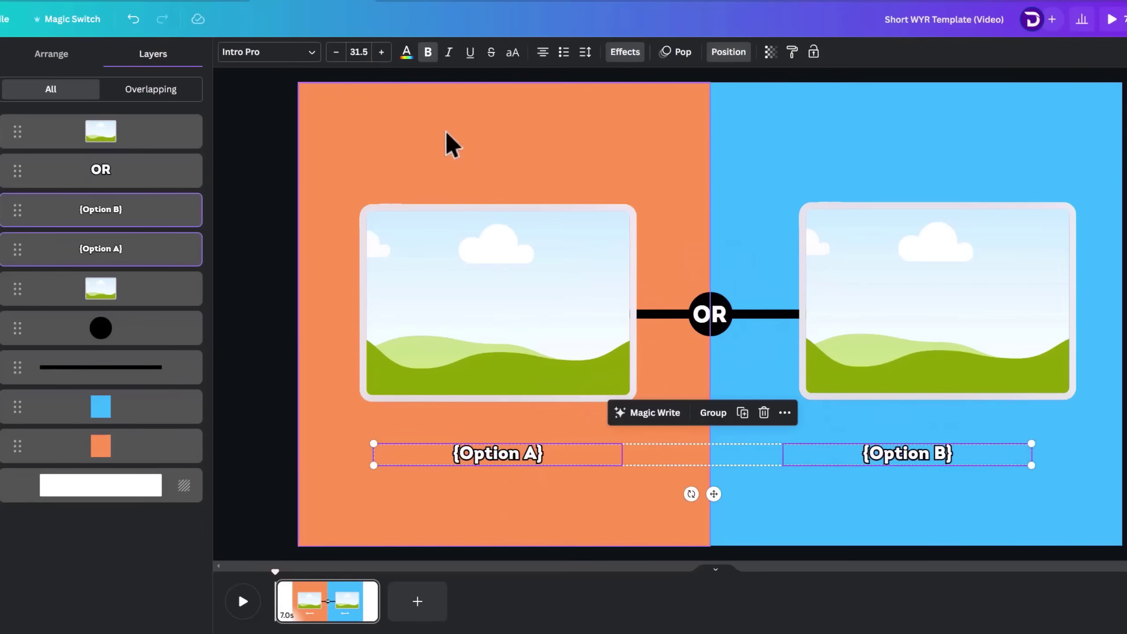
left_click(351, 52)
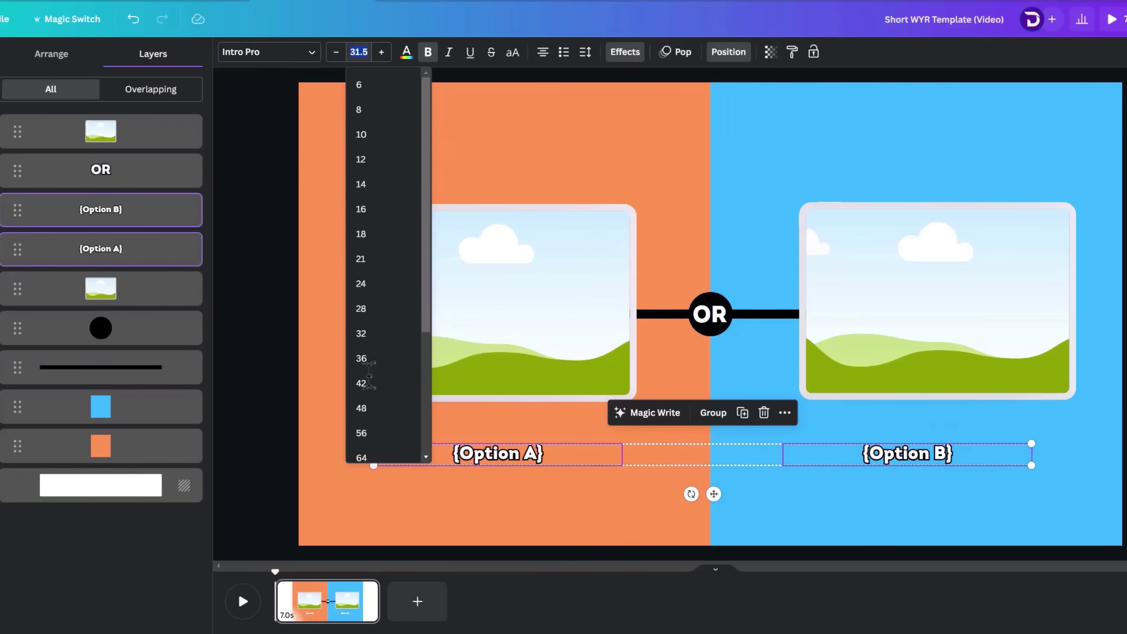
left_click(367, 408)
Rotate the black divider line to -90° and stretch it over the full page height between the two halves
left_click(661, 314)
left_click_drag(712, 351, 806, 323)
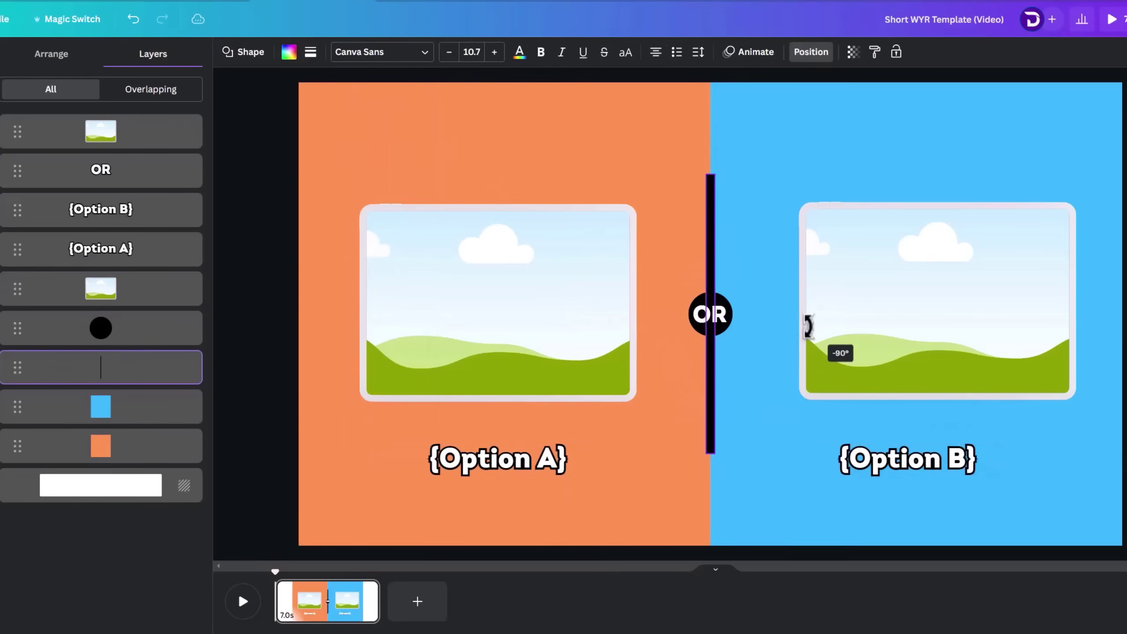
left_click_drag(711, 451, 715, 575)
Add a square shape, fill it black and reshape it into a wide banner across the top centre of the page
left_click(251, 411)
key("ctrl+z")
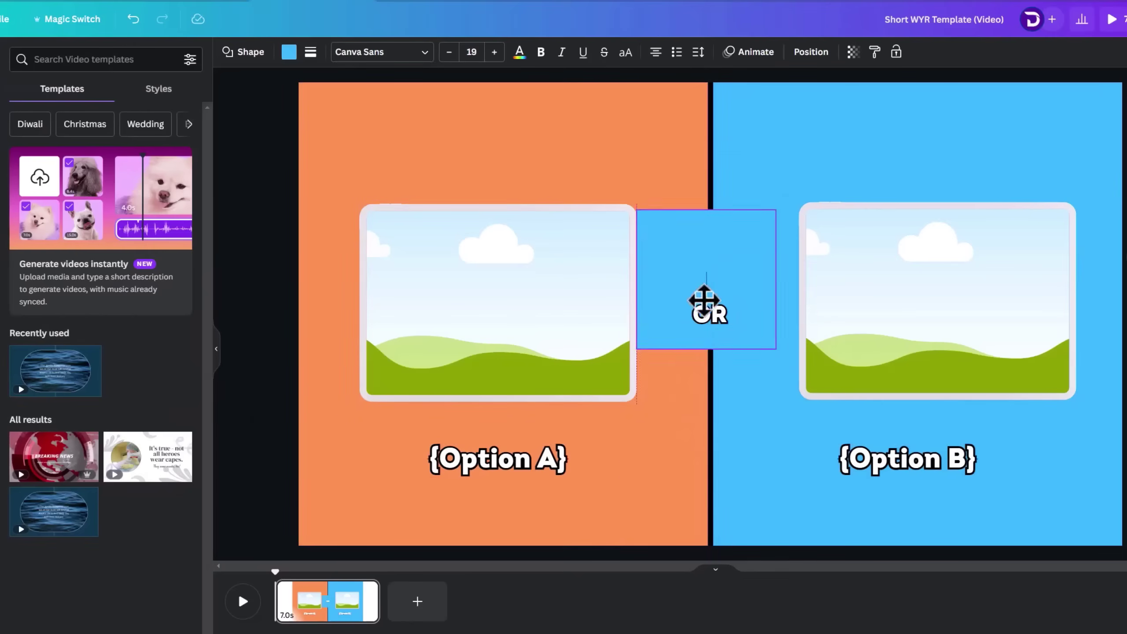
left_click_drag(704, 300, 610, 189)
left_click(289, 52)
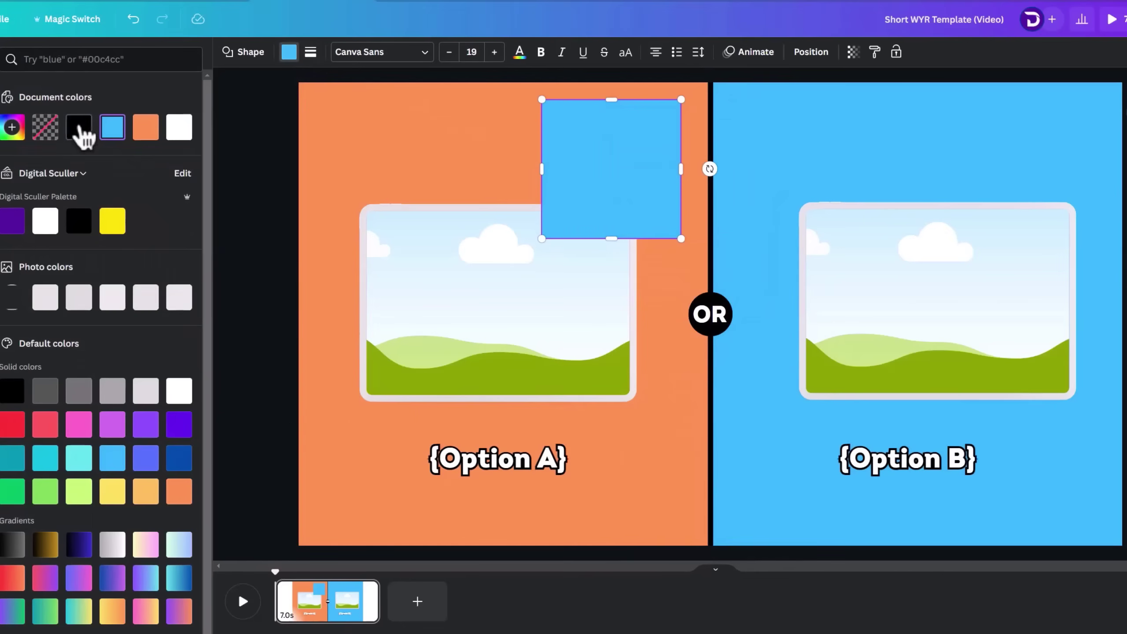
left_click(78, 127)
left_click_drag(612, 239, 609, 147)
left_click_drag(681, 124, 881, 127)
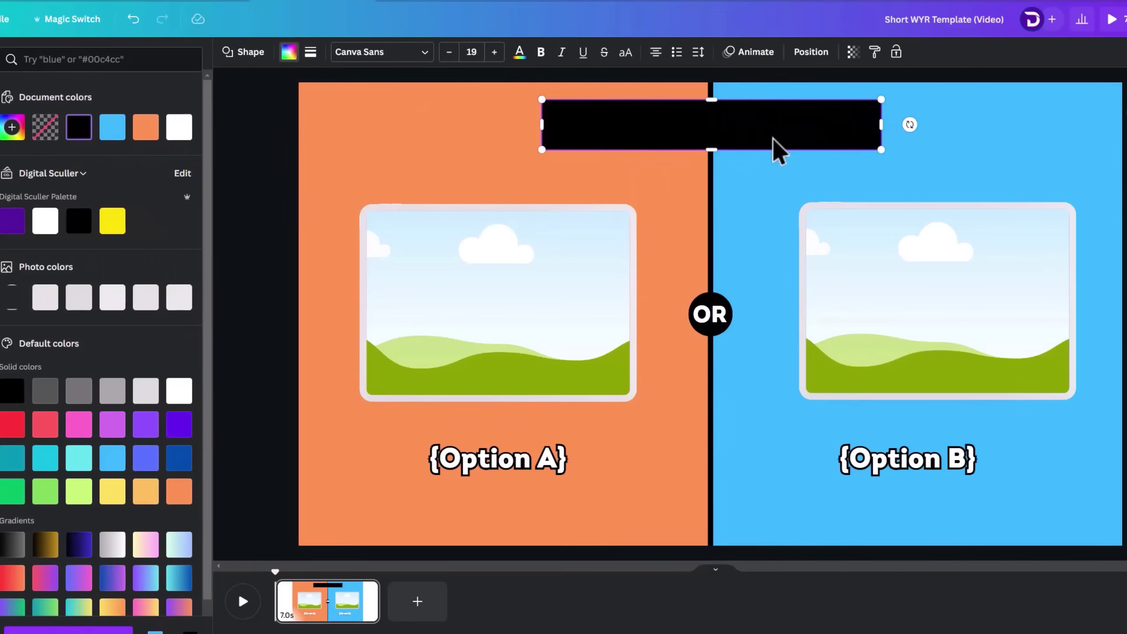
Add the heading "Would You Rather..." in white and place it on the black banner
left_click(440, 187)
left_click(259, 184)
key("t")
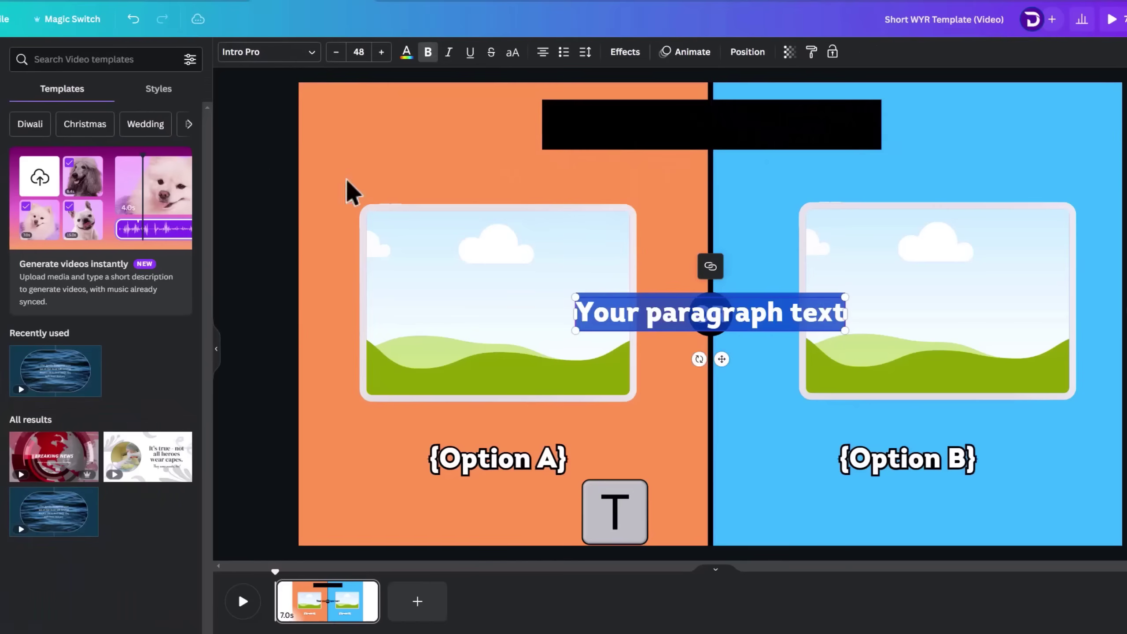
left_click_drag(634, 313, 635, 184)
left_click(407, 52)
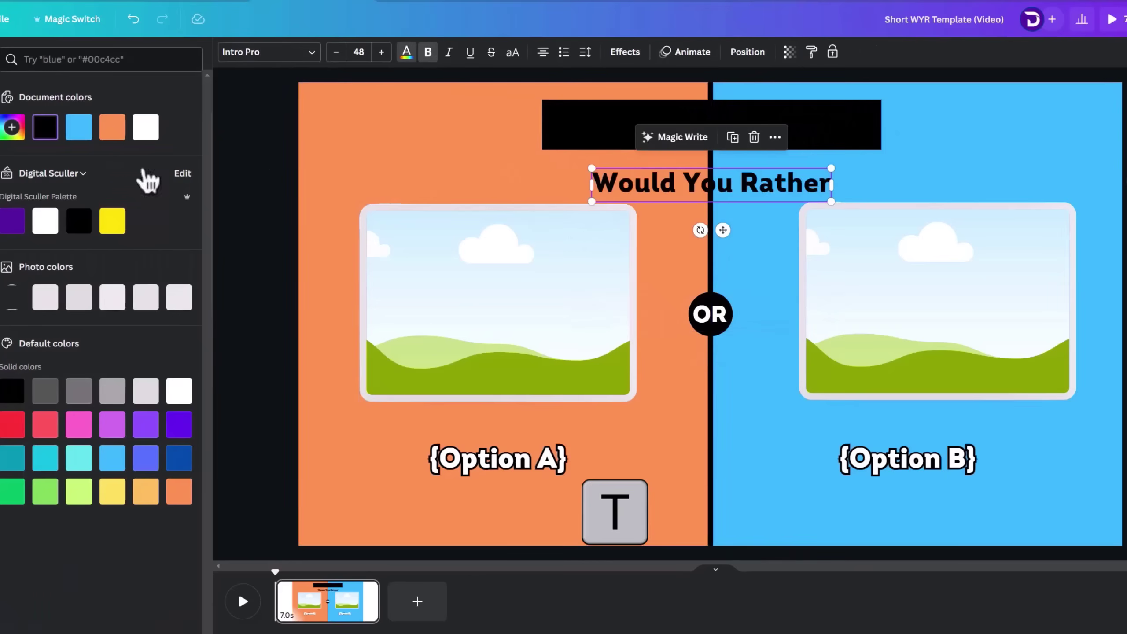
left_click(141, 132)
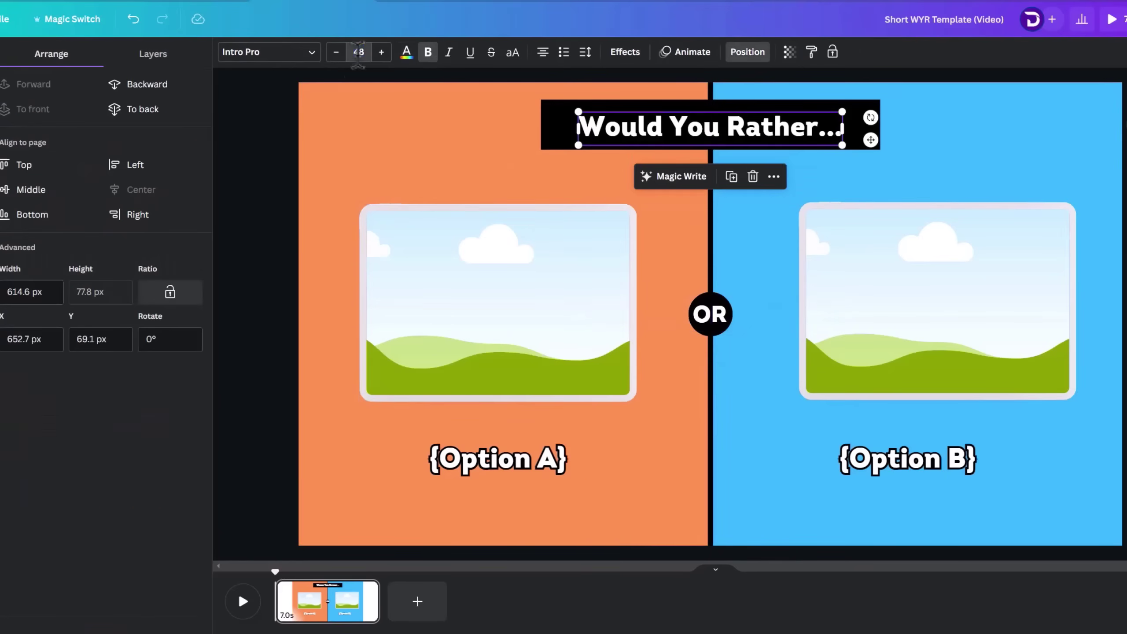
Set the heading's font size to 64 and round the corners of the black banner behind it
left_click(358, 52)
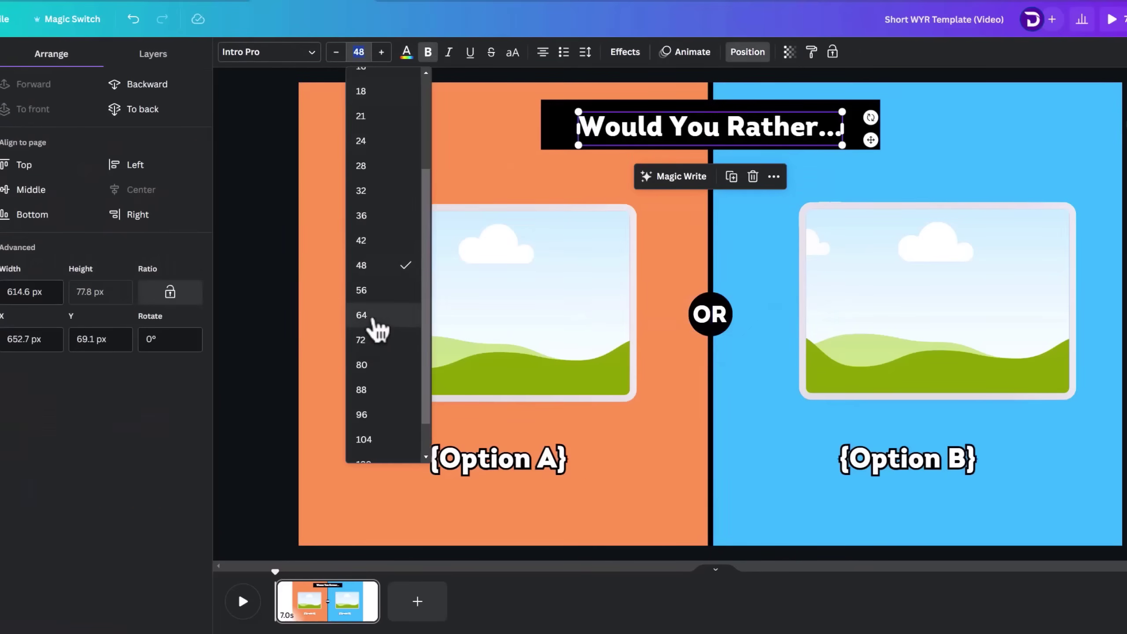
left_click(373, 316)
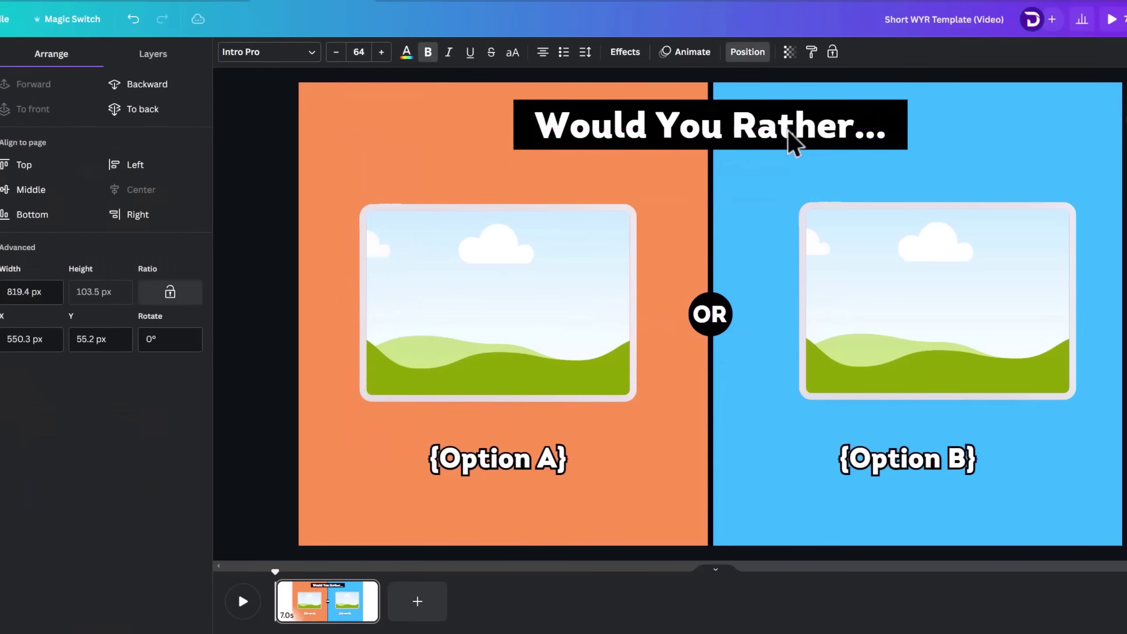
left_click(630, 144)
left_click(311, 52)
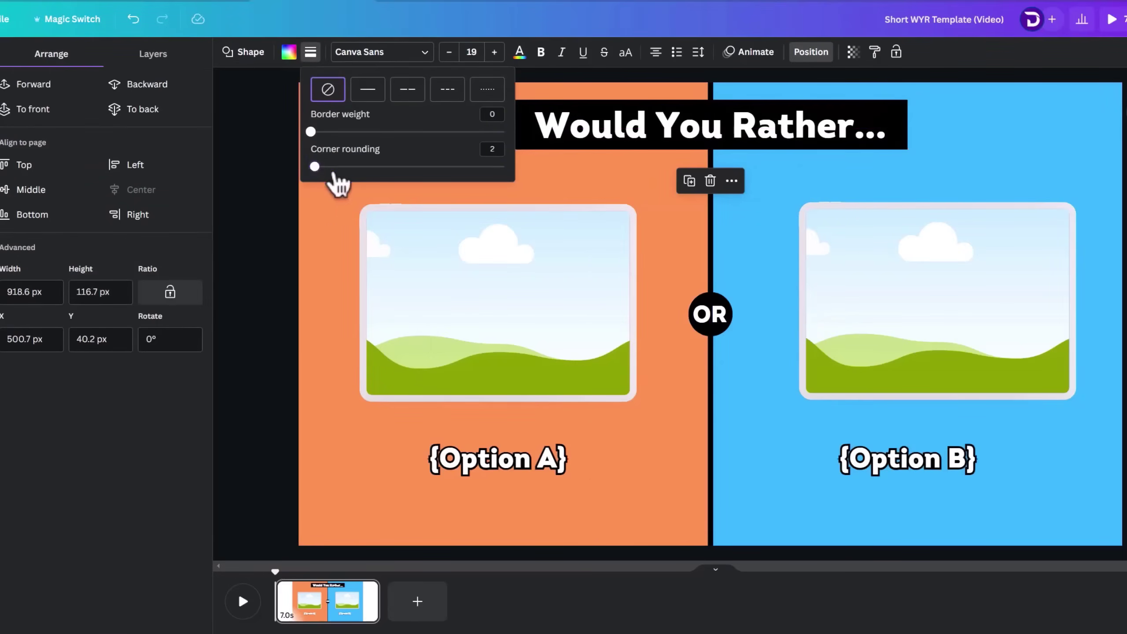
left_click(306, 400)
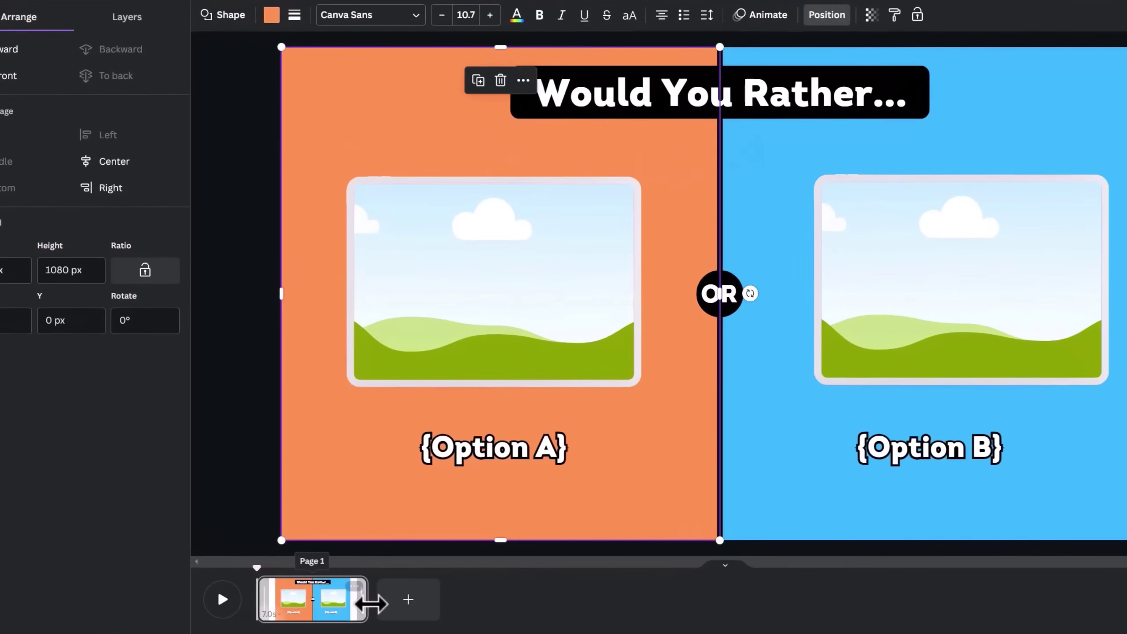
Extend the page's duration to 12.0 seconds
left_click_drag(367, 599, 438, 595)
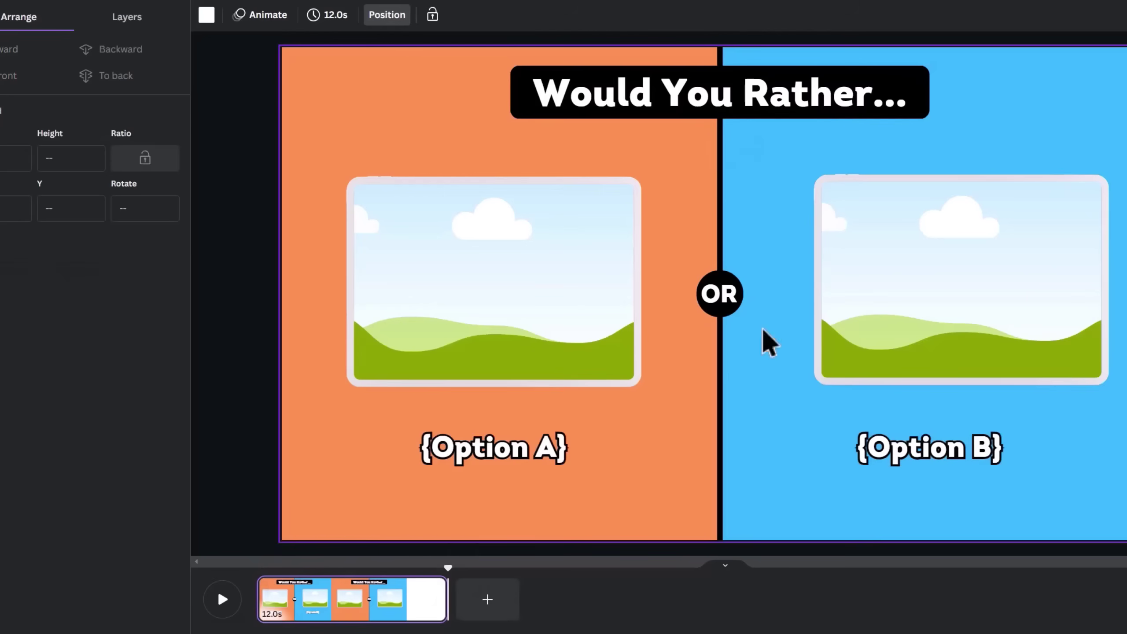
Enlarge the OR badge in the middle of the page to font size 59.3 and duplicate it
left_click(744, 299)
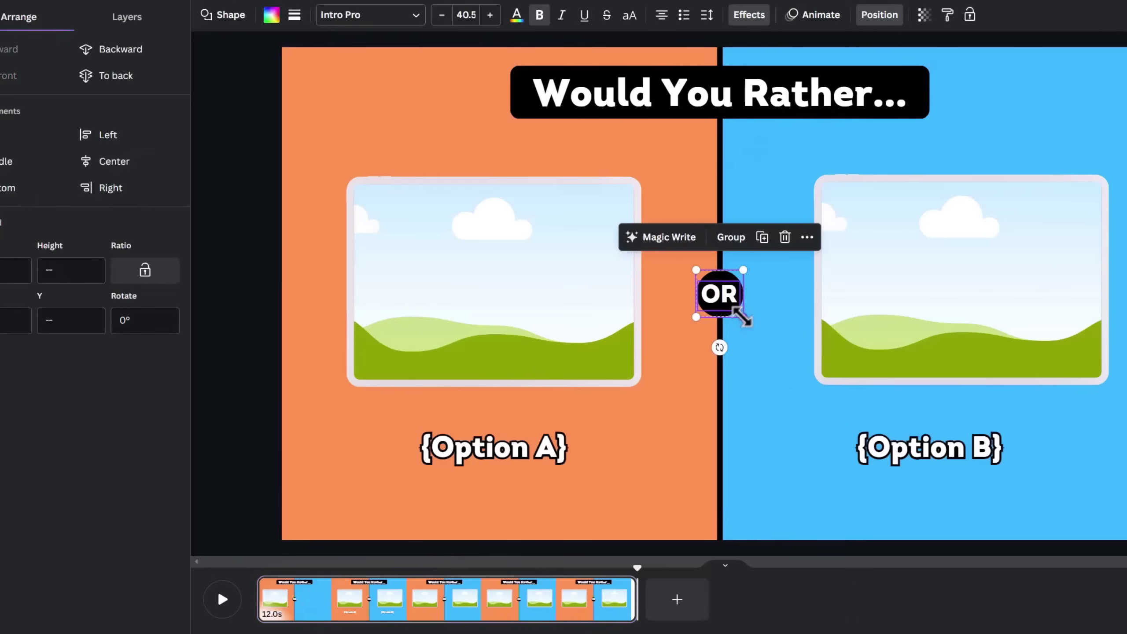
left_click_drag(742, 270, 760, 253)
left_click(775, 231)
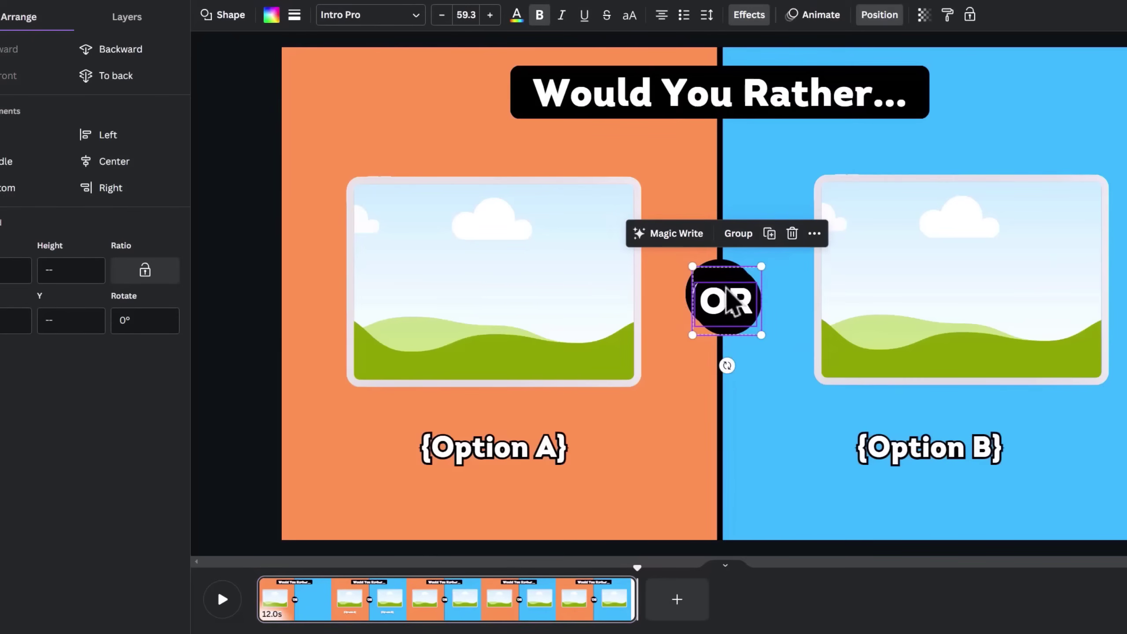
Move the duplicated badge into the upper-left corner of the orange half and change its text to 1
left_click_drag(725, 299, 407, 127)
left_click_drag(345, 106, 339, 101)
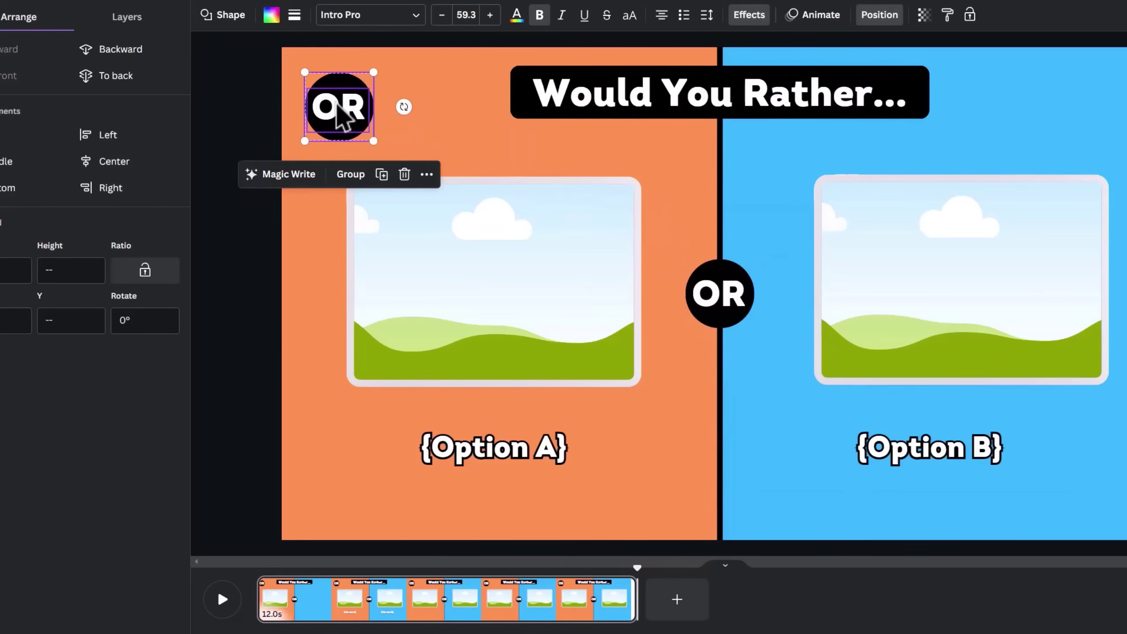
double_click(346, 102)
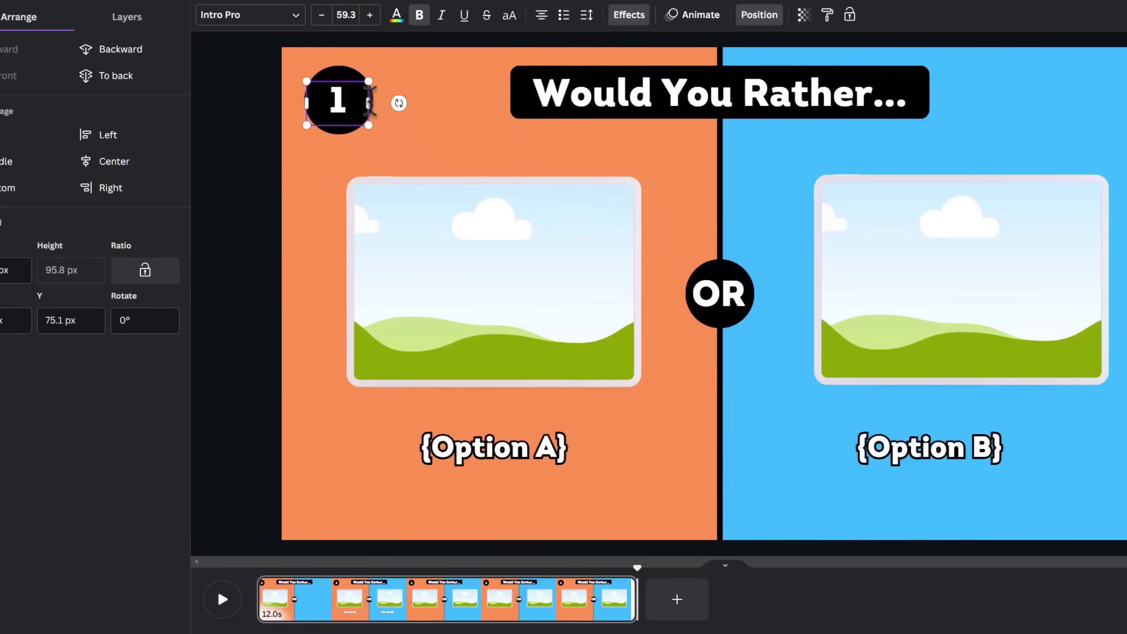
left_click(429, 106)
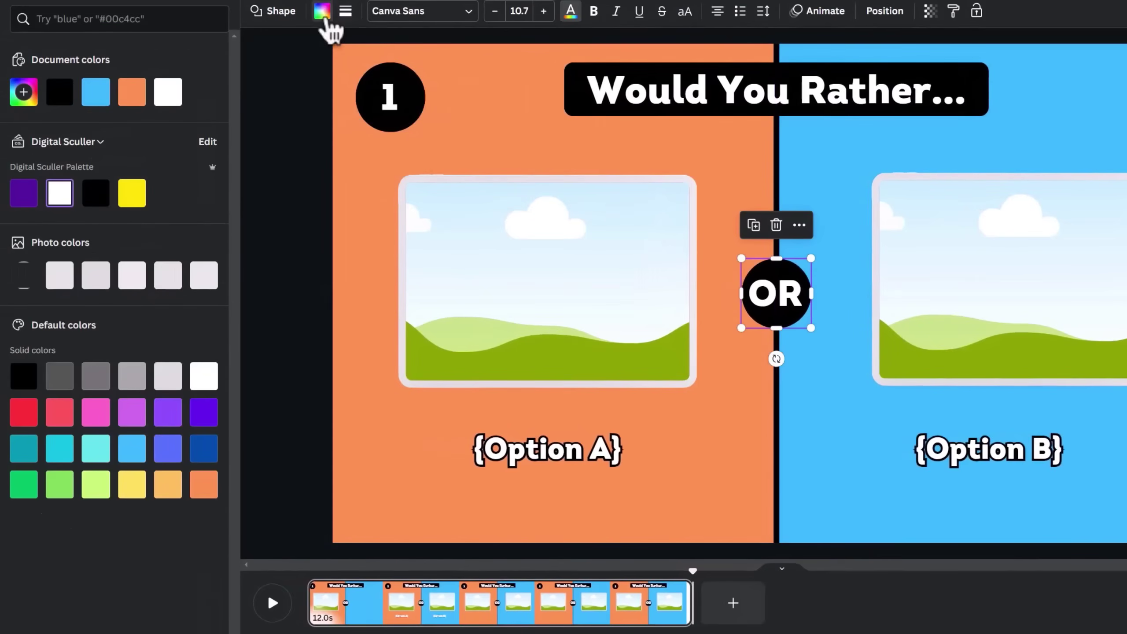
Make the OR circle white with black text and no outline effect, and colour the badge number 1 light orange
left_click(59, 192)
left_click(793, 299)
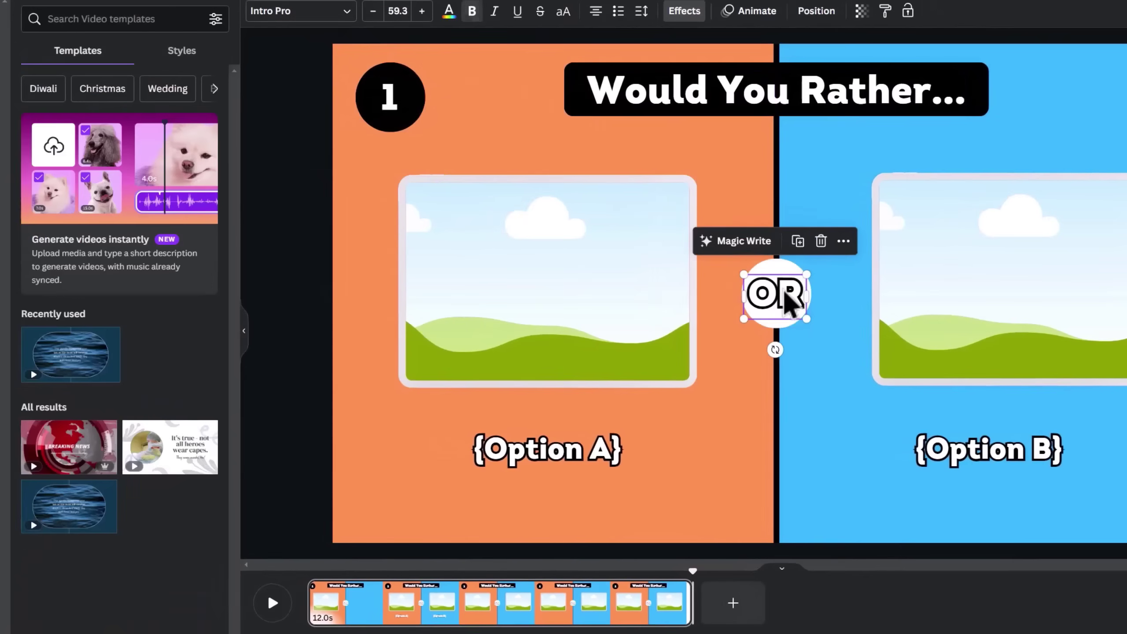
left_click(449, 10)
left_click(684, 10)
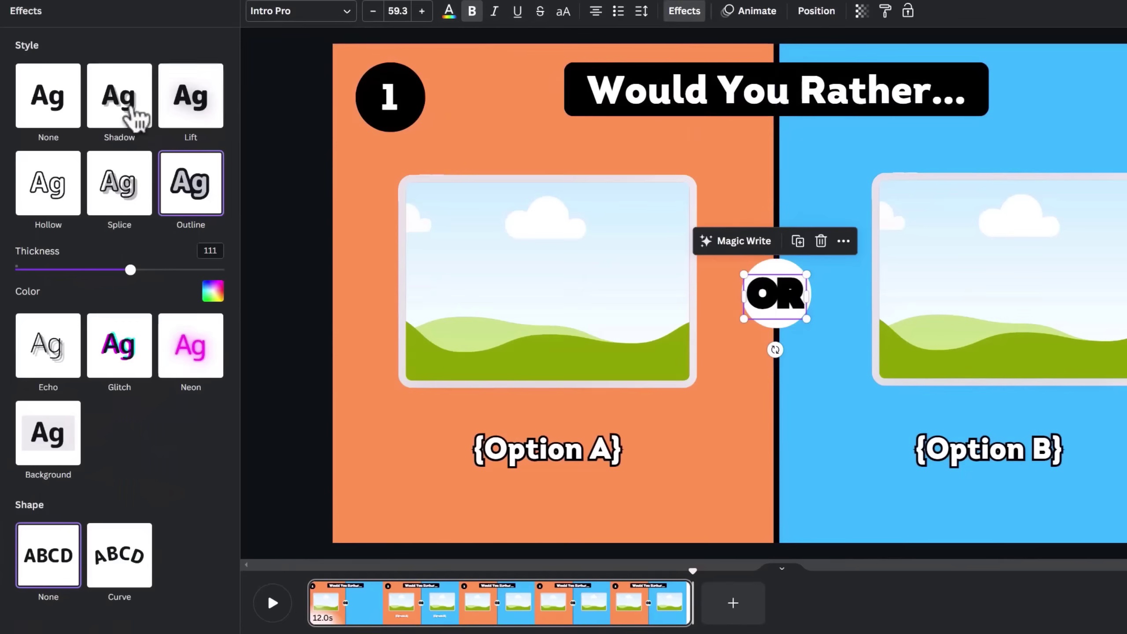
left_click(43, 95)
left_click(387, 96)
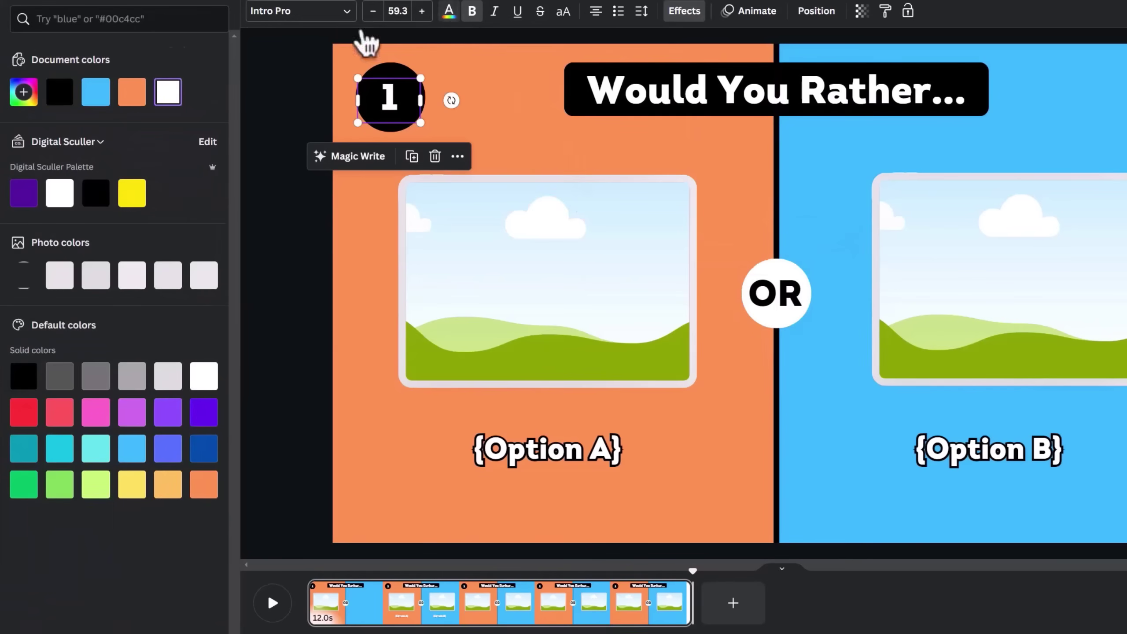
left_click(134, 201)
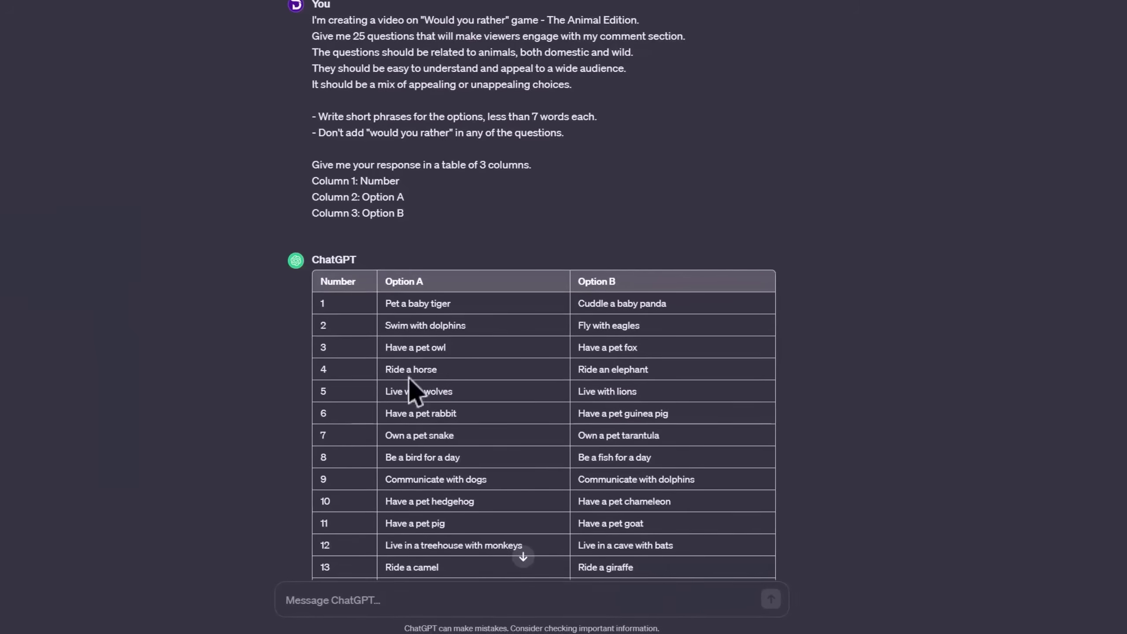
Replace the option placeholders with "Live in a treehouse with monkeys" and "Live in a cave with bats", and line up the picture frames above them
scroll(410, 390, "down", 5)
double_click(496, 277)
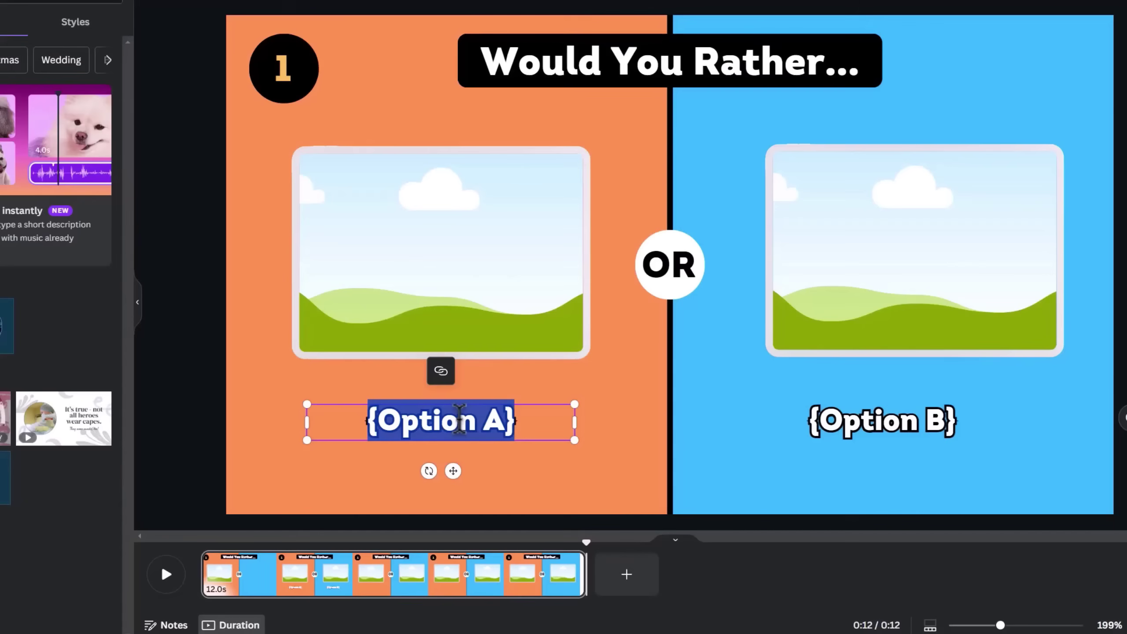
type("Live in a treehouse with monkeys")
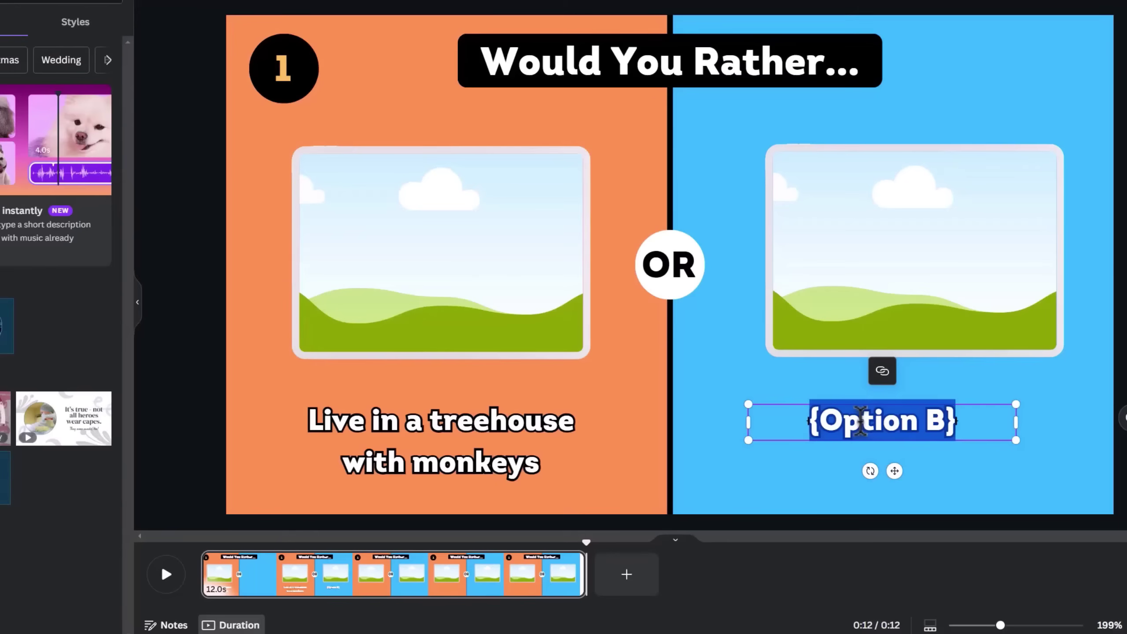
type("Live in a cave with bats")
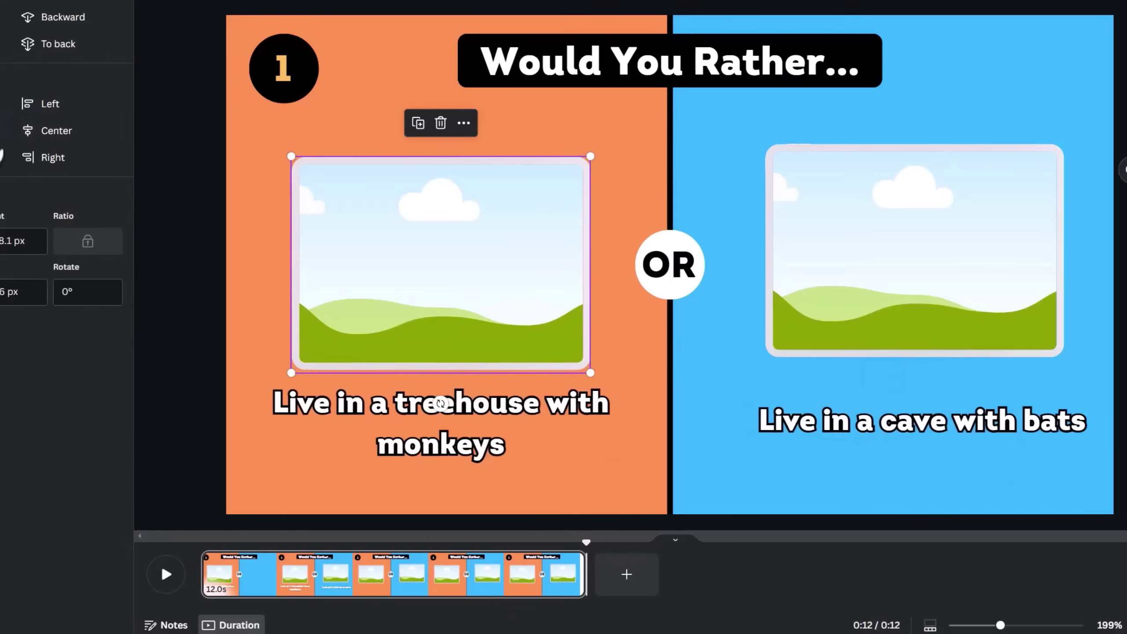
left_click_drag(837, 276, 805, 287)
left_click(506, 300)
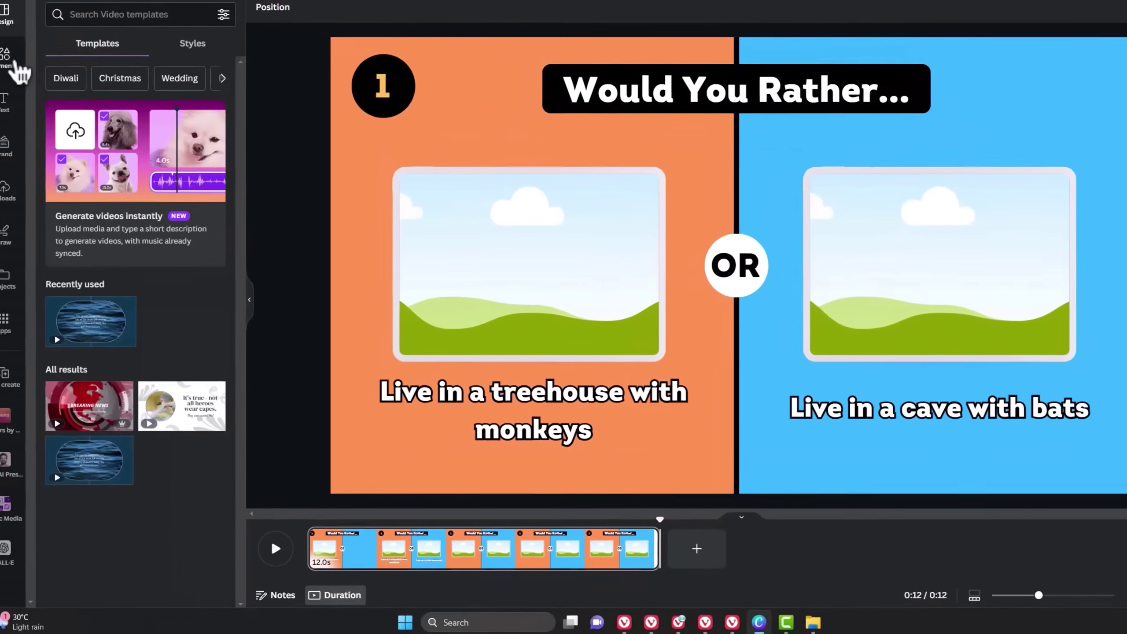
Search the elements library for timer videos and insert the 11.0-second countdown with the light green background
left_click(16, 67)
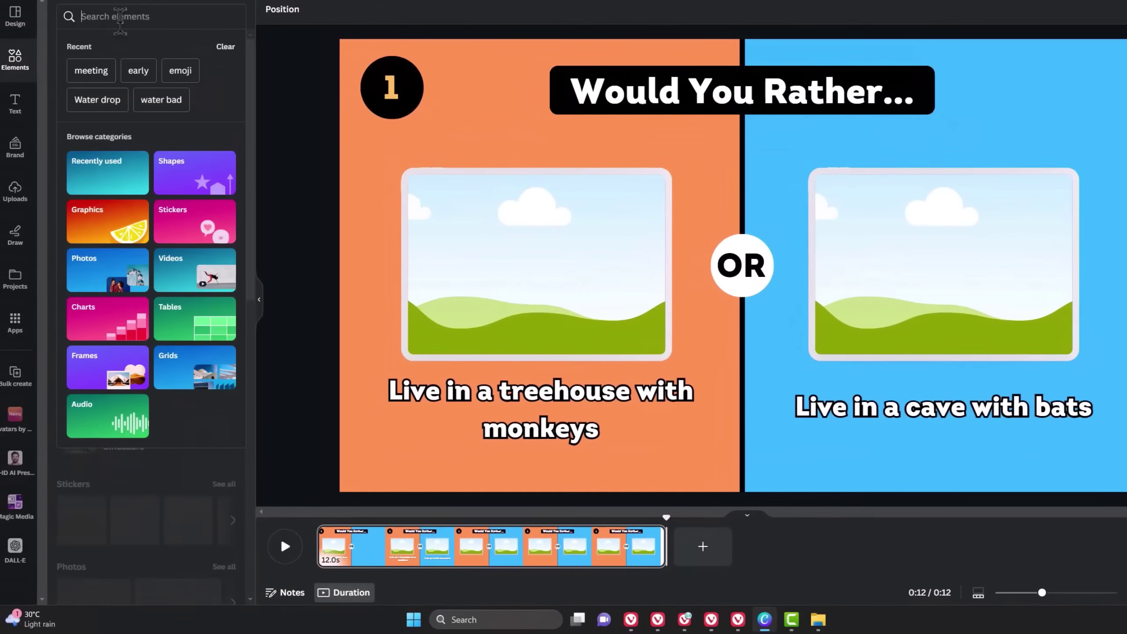
type("timer")
key("Return")
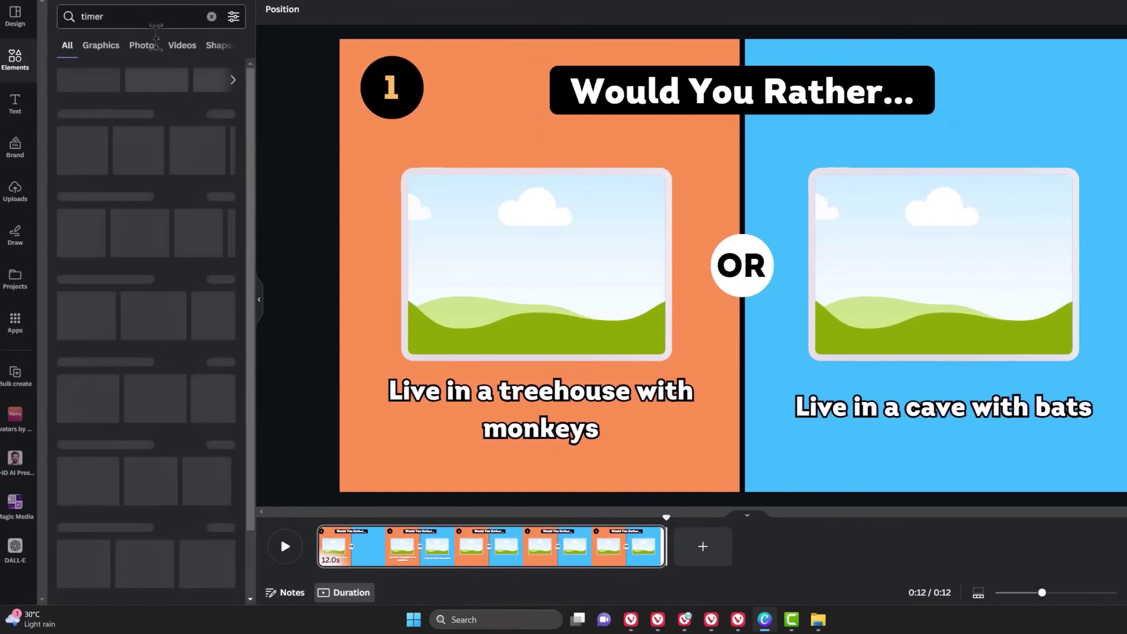
left_click(181, 46)
scroll(199, 322, "down", 8)
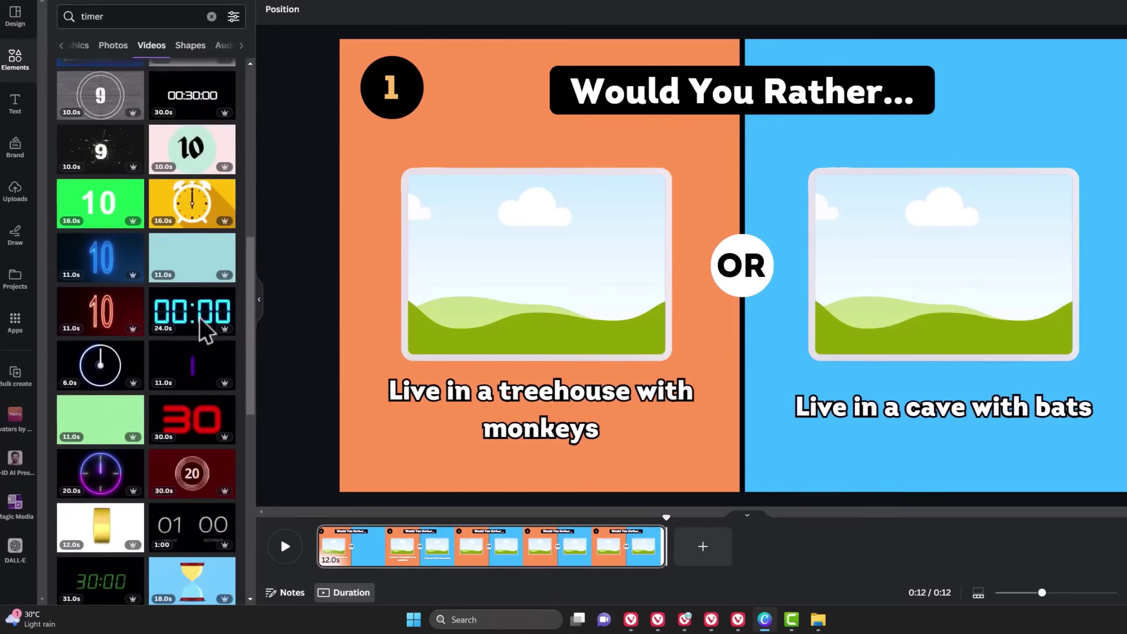
left_click(114, 342)
Remove the timer video's background and shrink it to cover the OR badge at the page centre
left_click(293, 12)
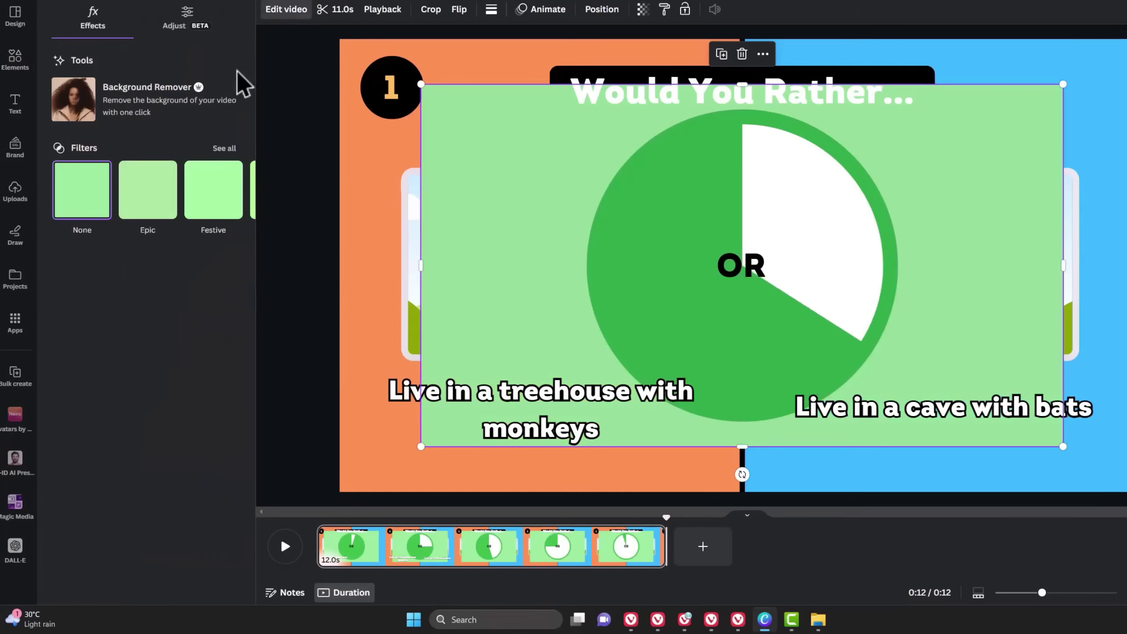
left_click(178, 122)
left_click_drag(1064, 446, 799, 289)
key("Escape")
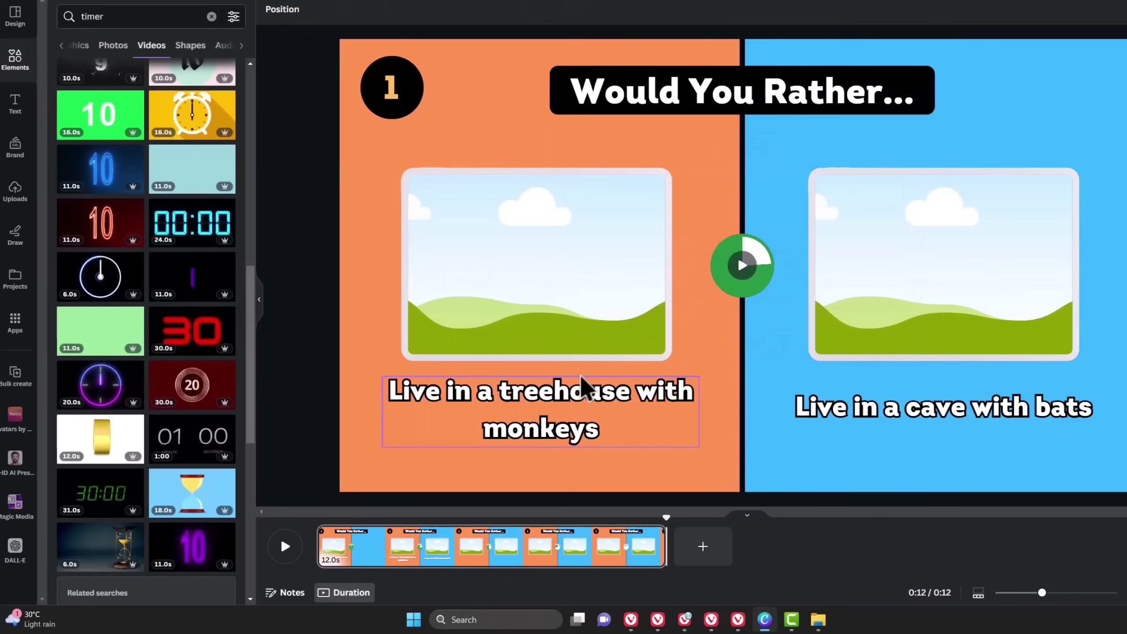
Show the timing of both picture frames and both captions and stretch all four to the full 12.0 seconds
left_click(584, 391)
right_click(884, 263)
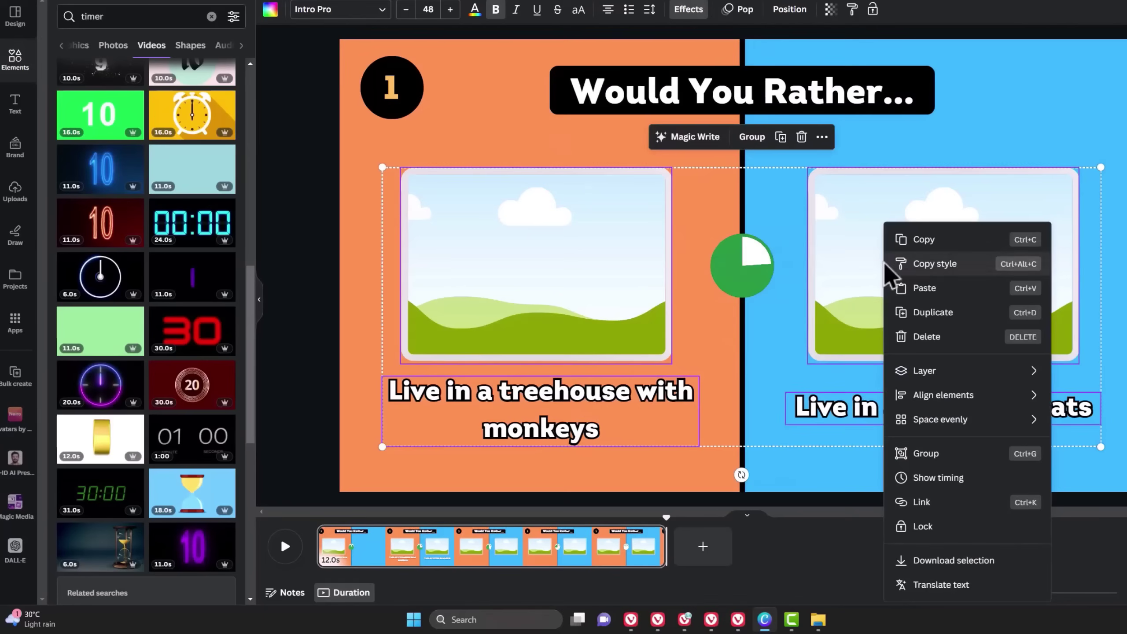
left_click(943, 474)
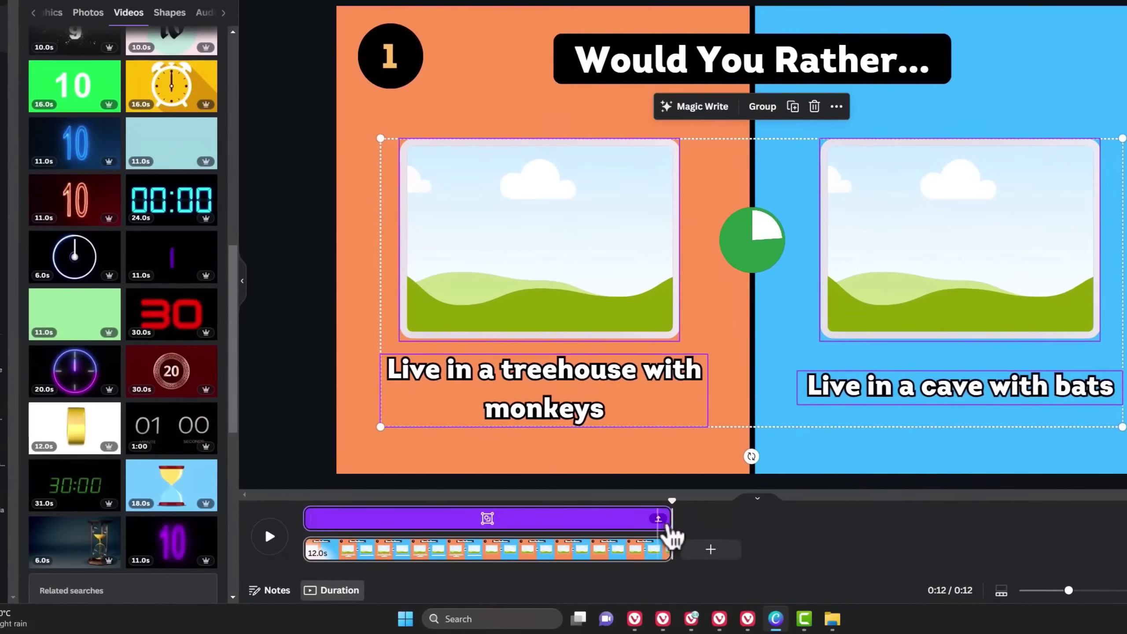
left_click(658, 519)
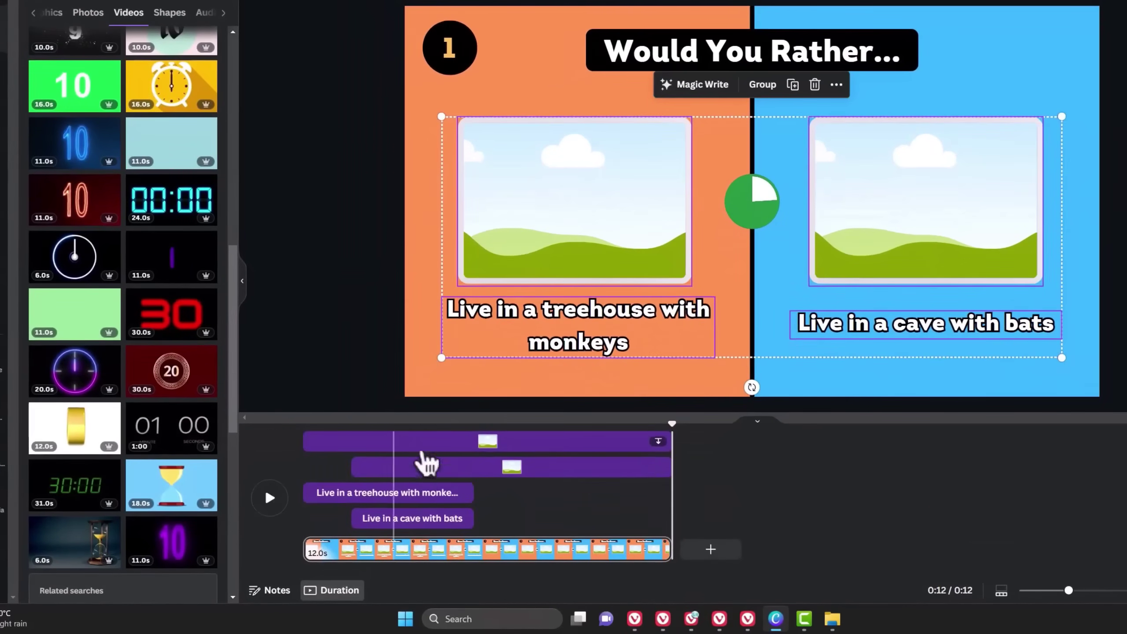
left_click(659, 441)
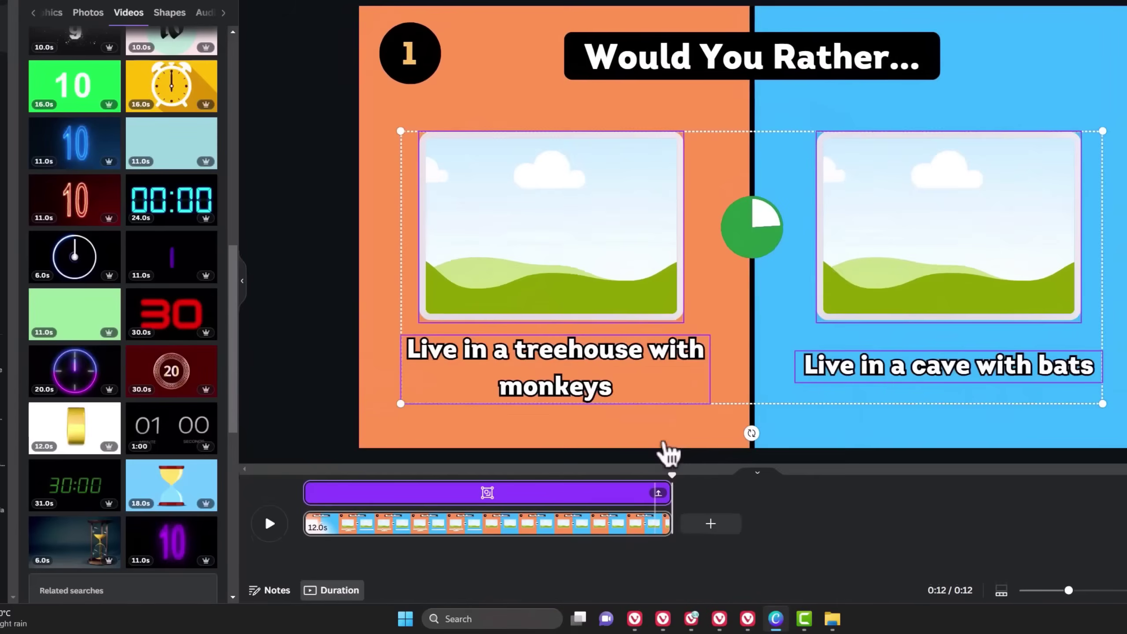
mouse_move(668, 524)
left_mouse_down()
mouse_move(630, 519)
mouse_move(680, 519)
left_mouse_up()
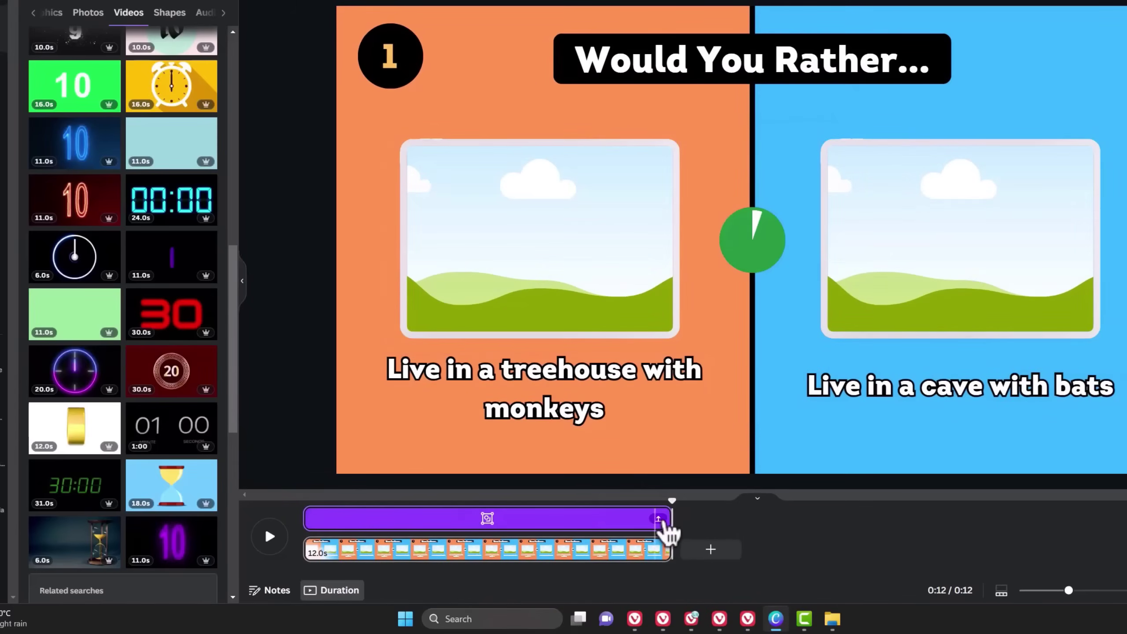
left_click(660, 520)
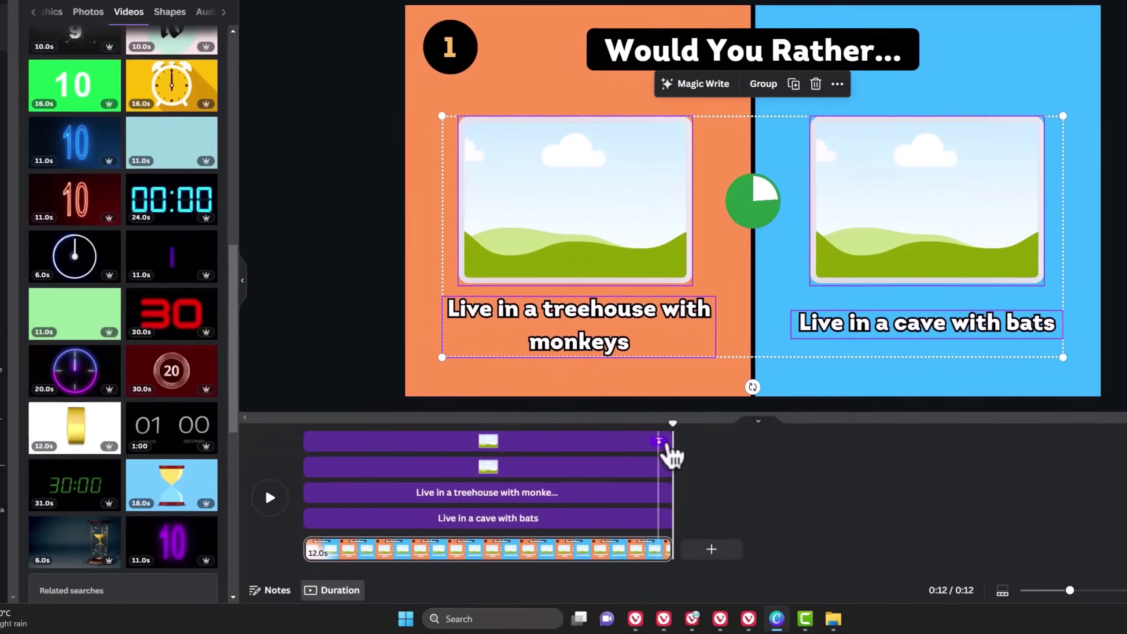
left_click(658, 441)
Trim the frames and captions to appear about 0.5 seconds after the page starts and disappear about 0.5 seconds before it ends
left_click(320, 506)
left_click_drag(331, 503, 331, 519)
left_click(449, 515)
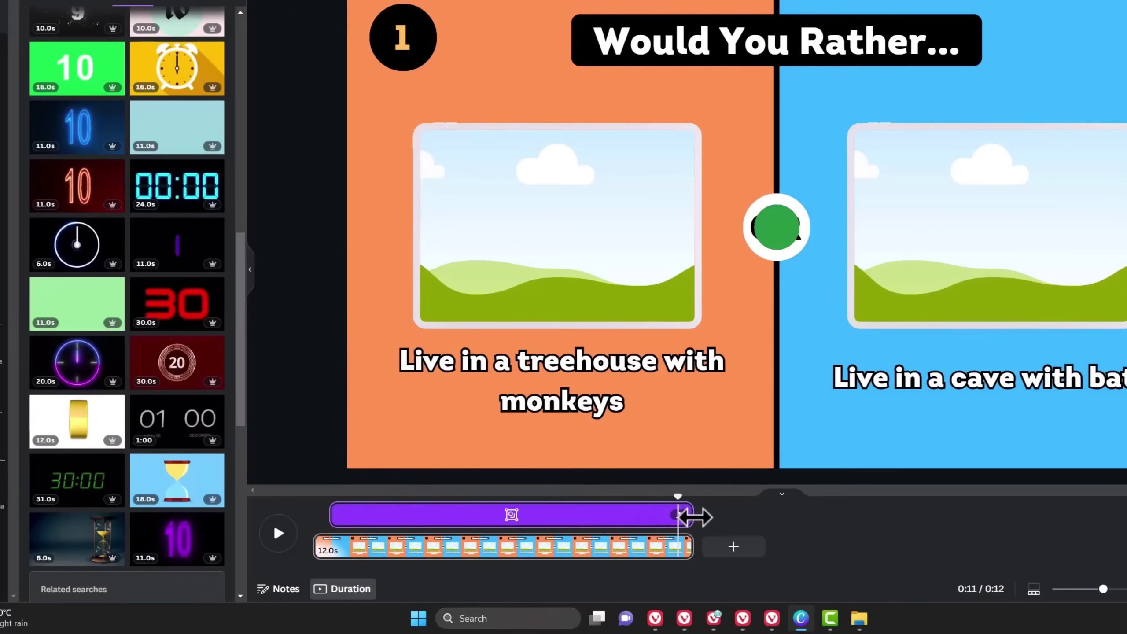
left_click_drag(695, 517, 657, 521)
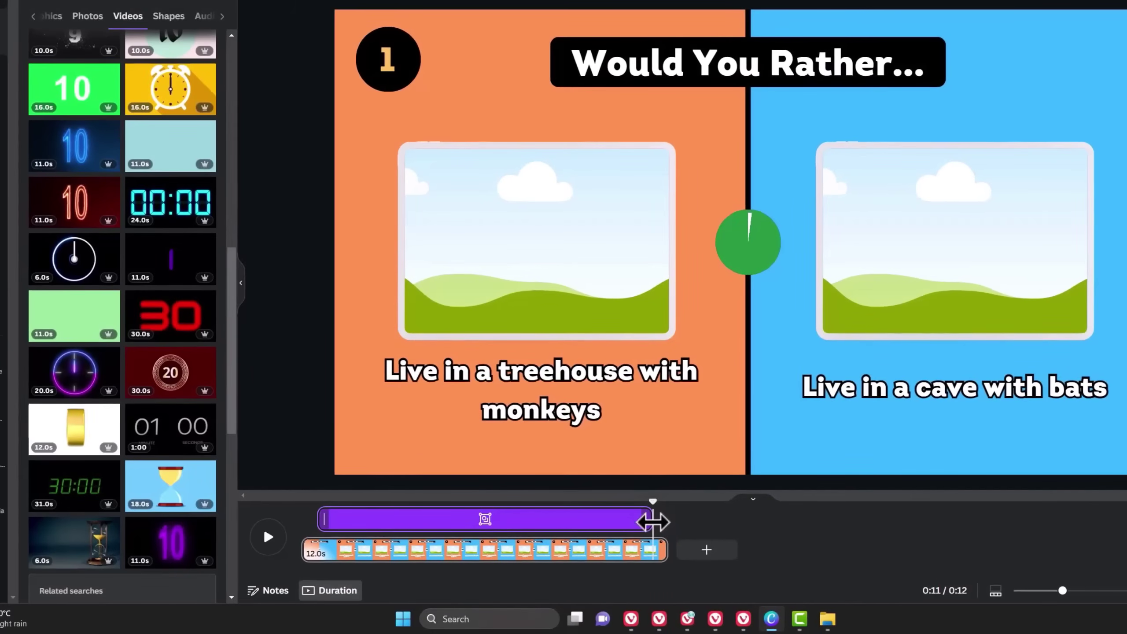
Set the countdown timer's playback speed to 1.25 and trim the clip to 8.5 seconds, previewing the page
left_click(762, 258)
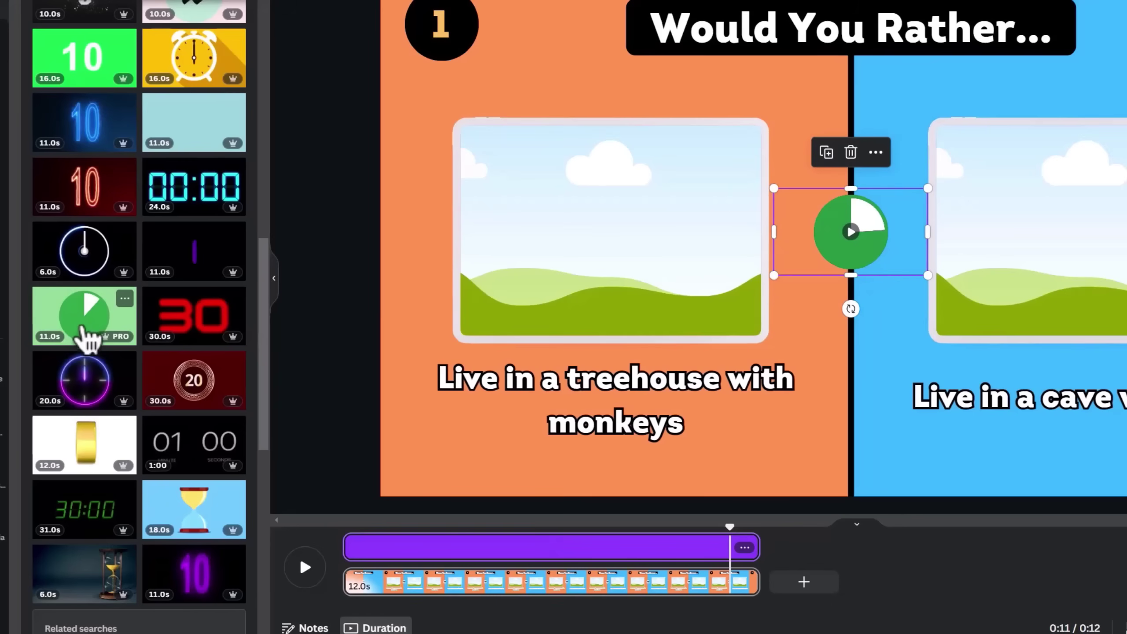
left_click_drag(754, 547, 730, 549)
left_click(405, 548)
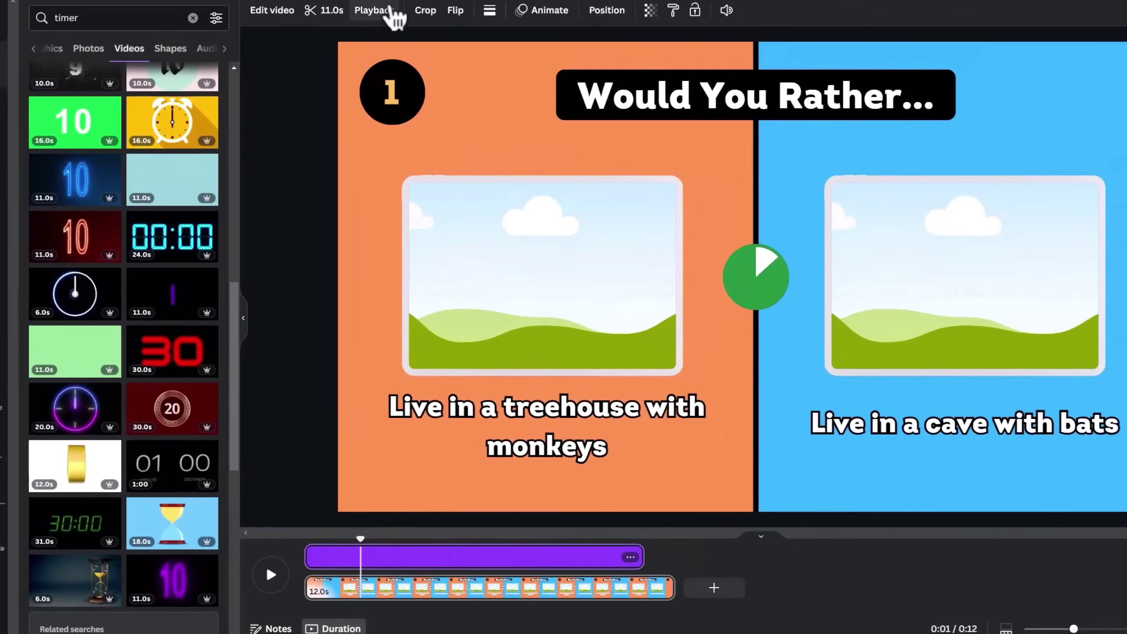
left_click(391, 11)
left_click(271, 575)
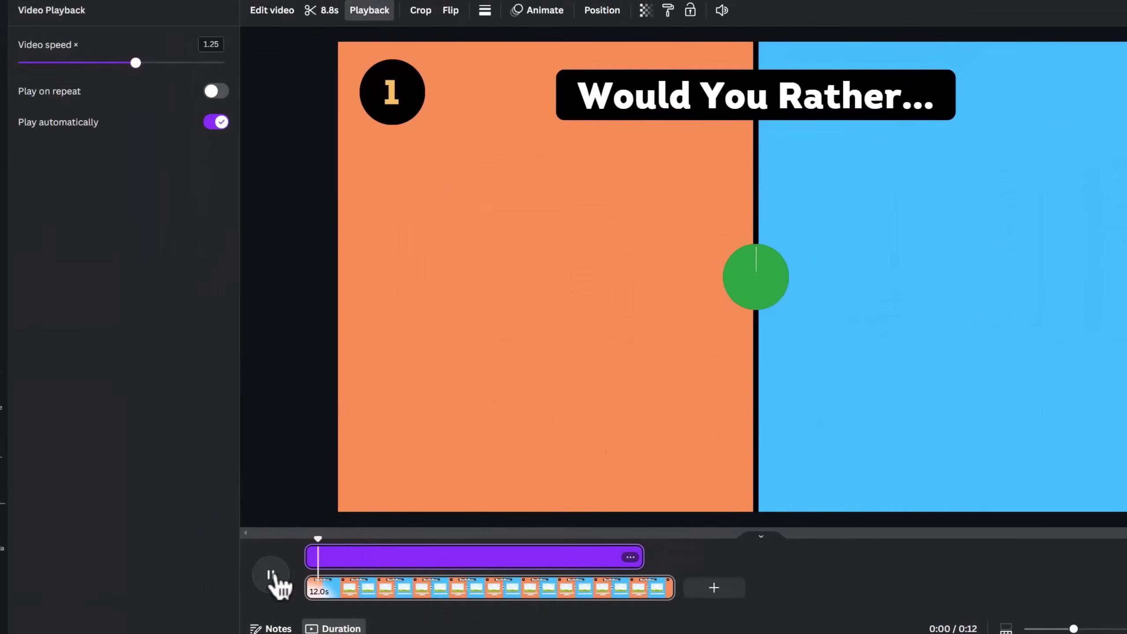
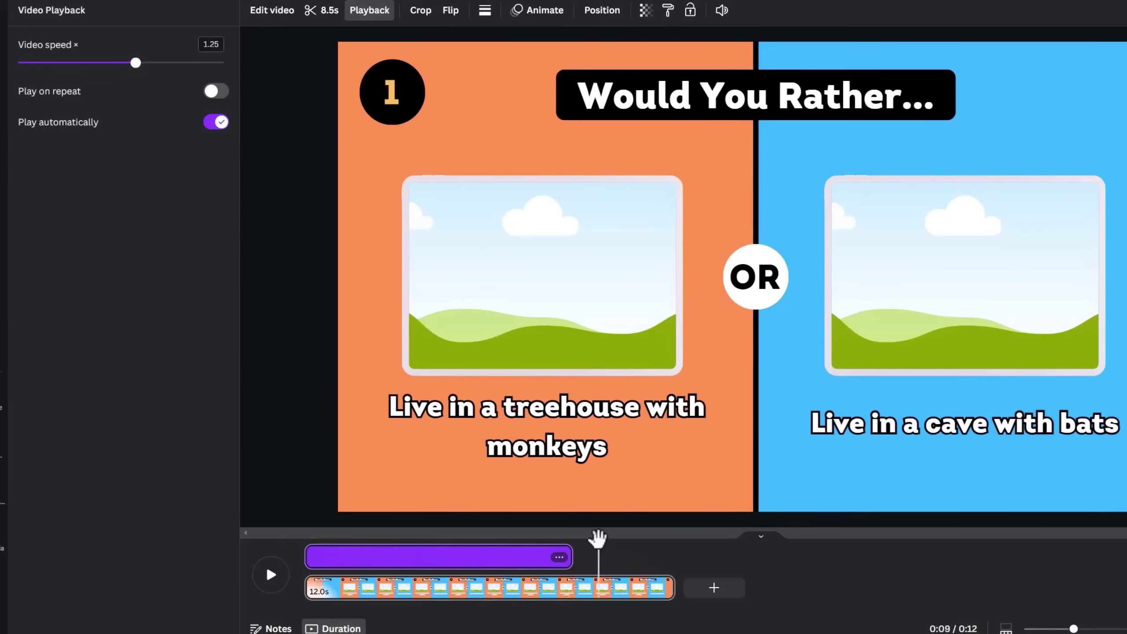
Shift the countdown timer along the timeline to end at about 11.5 seconds and give it the Pop animation on both enter and exit
left_click_drag(599, 538, 661, 537)
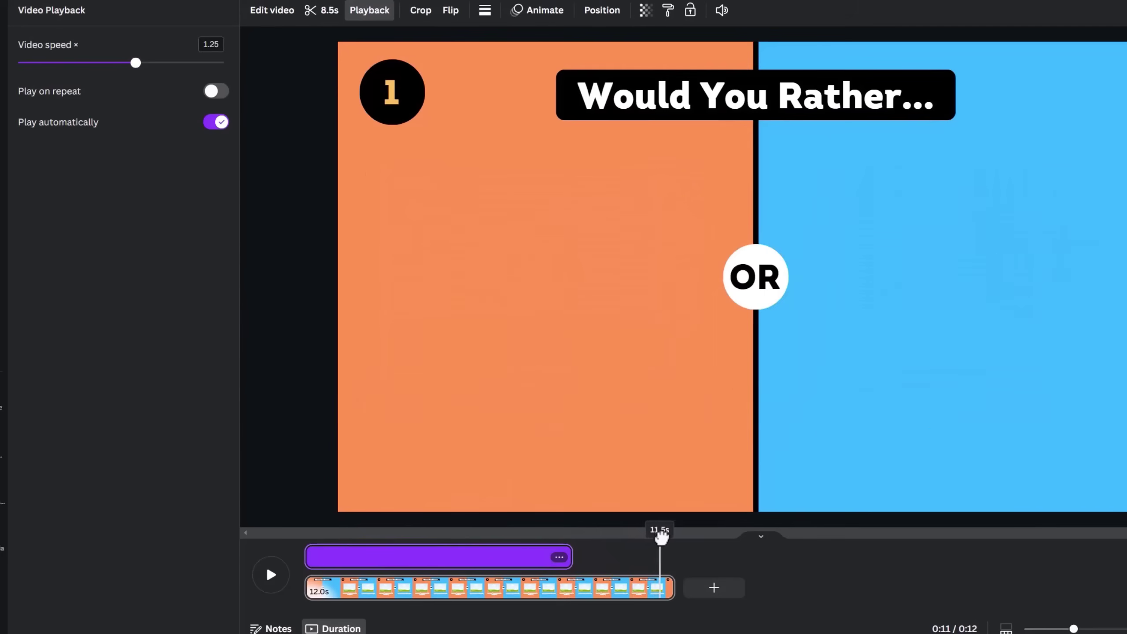
left_click_drag(486, 558, 586, 561)
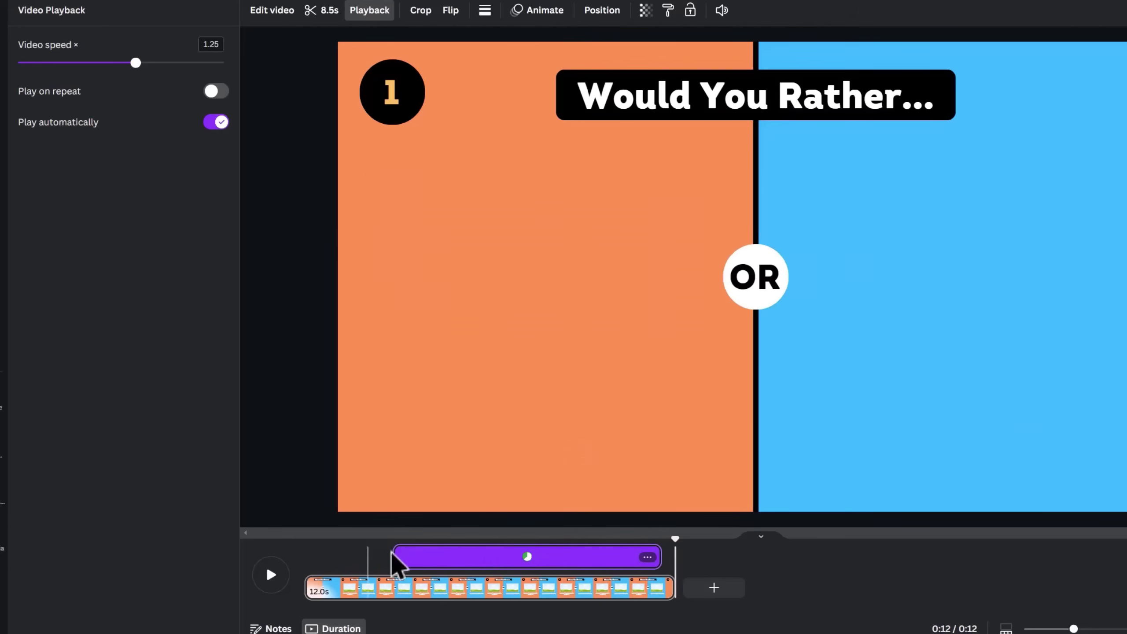
left_click(545, 10)
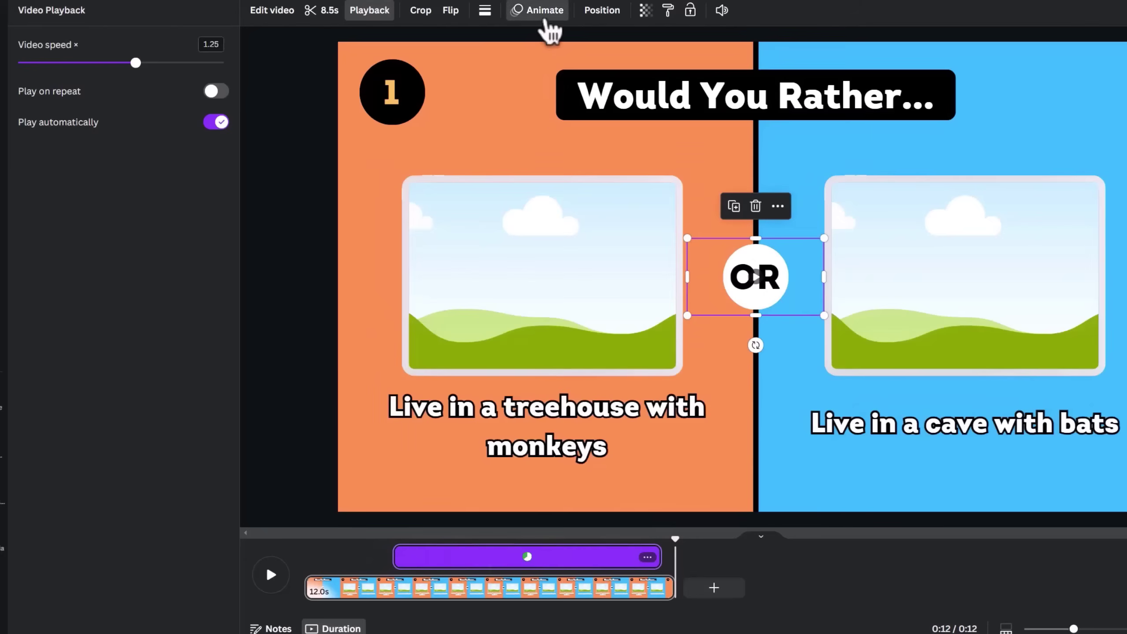
left_click(55, 243)
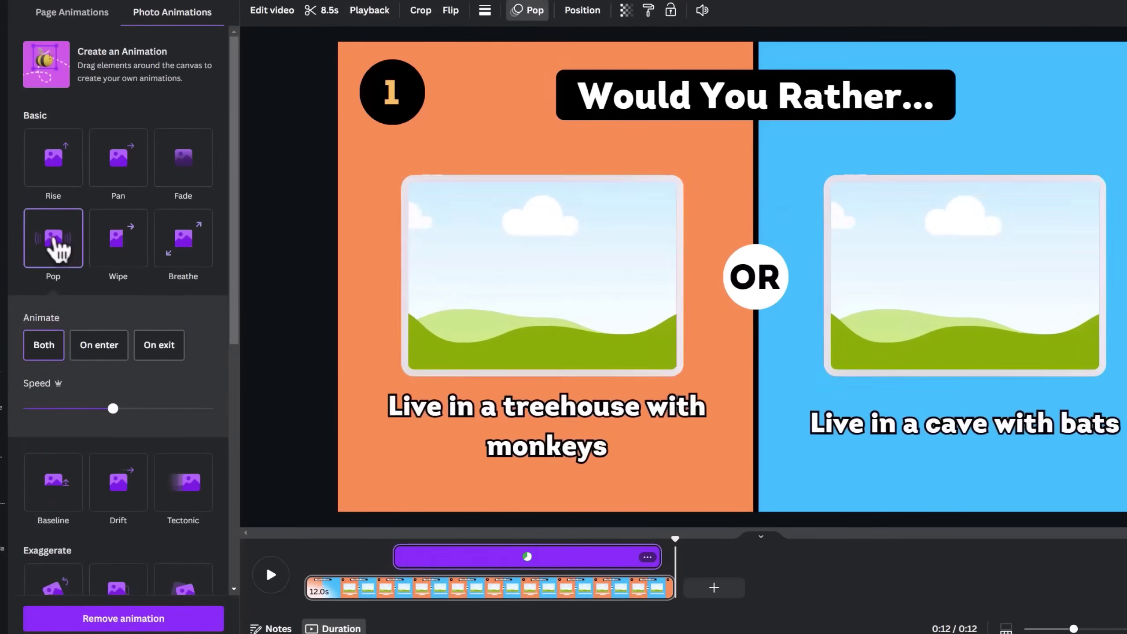
Add the Pulse motion effect to both picture frames and lower its intensity
left_click(467, 291)
left_click(906, 281, "shift")
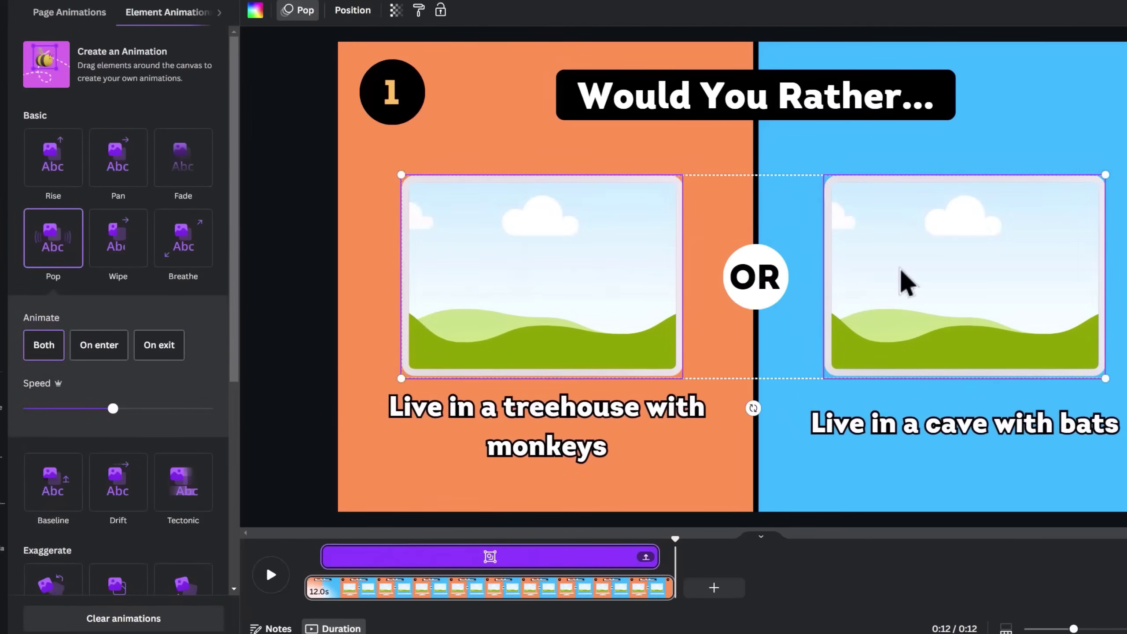
scroll(158, 328, "down", 6)
left_click(195, 481)
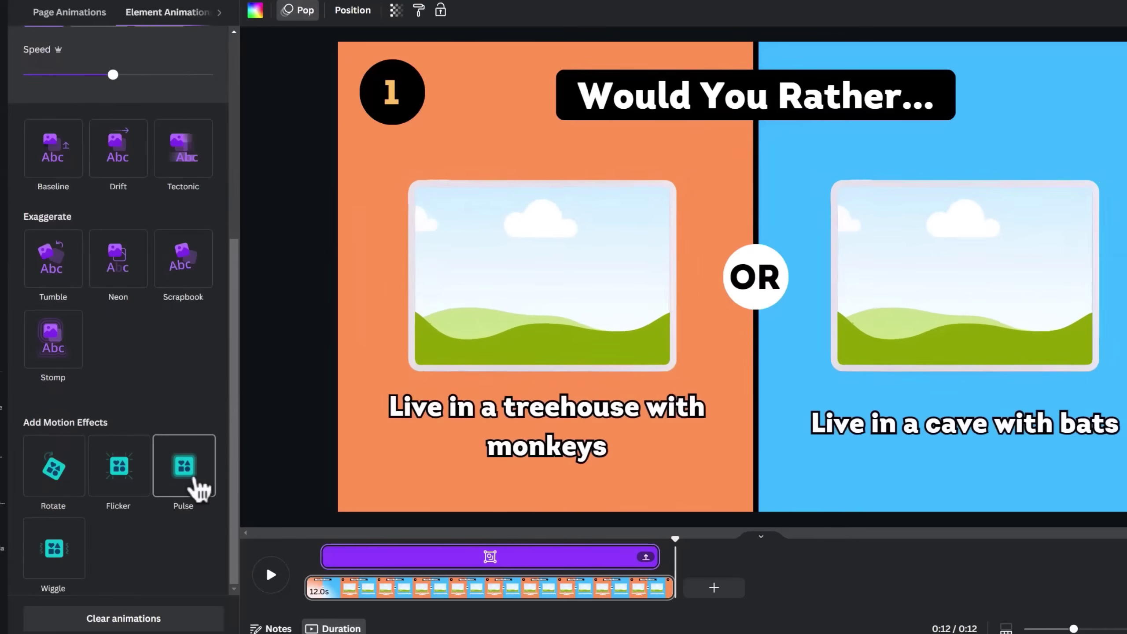
left_click(200, 486)
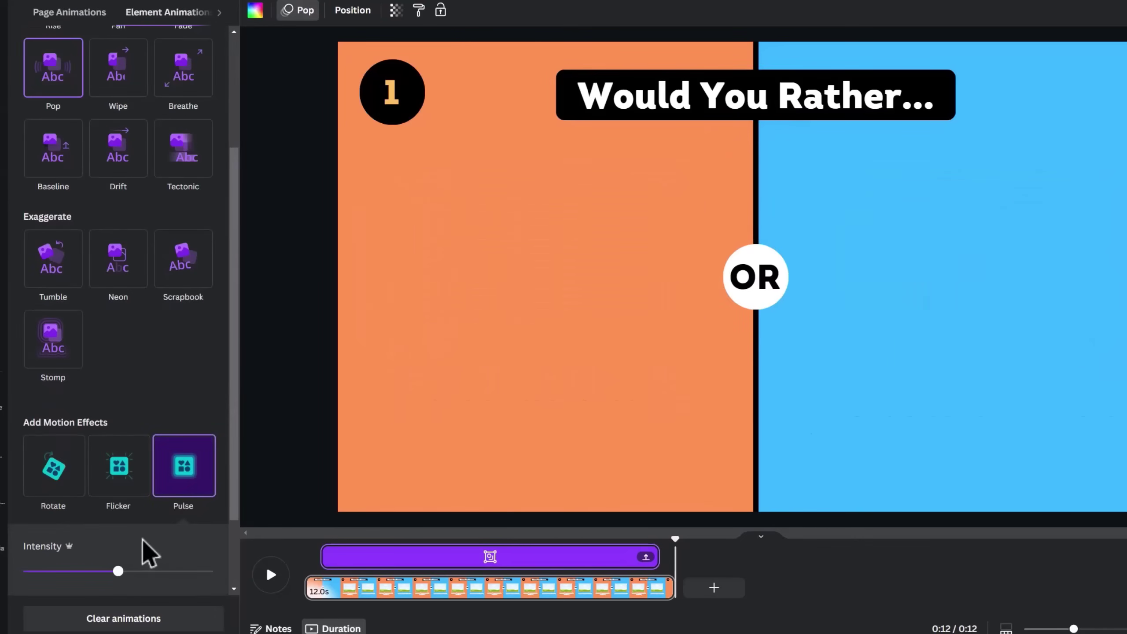
left_click_drag(73, 573, 27, 572)
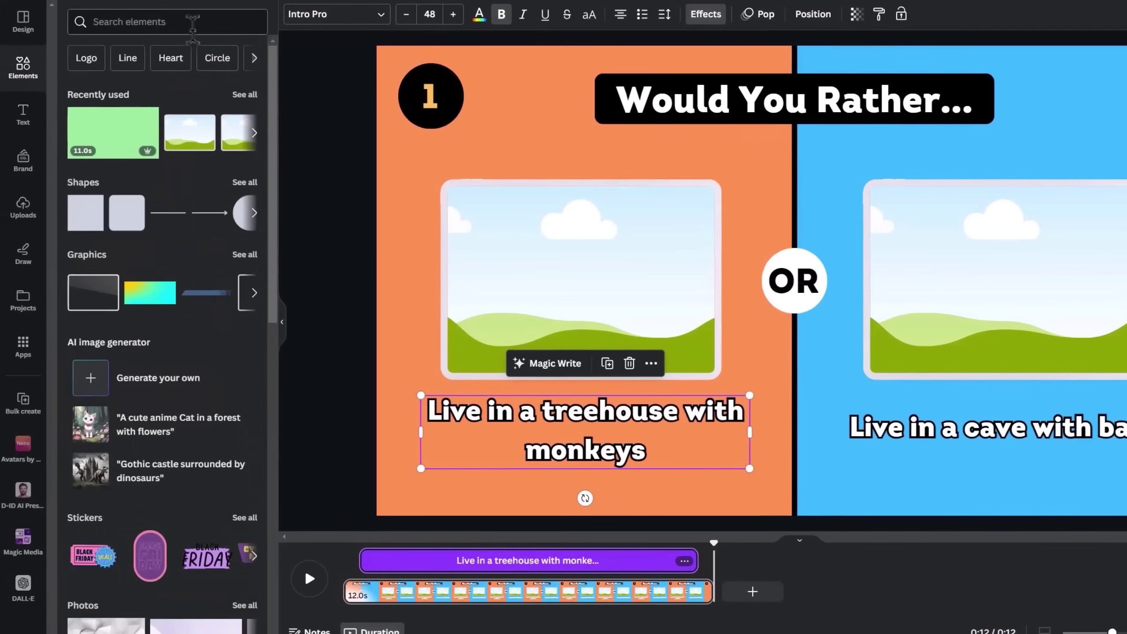
Search the audio library for "pop cork" and add Champagne Cork Pop 1 where the frames and captions appear
left_click(192, 27)
type("cork")
left_click(195, 83)
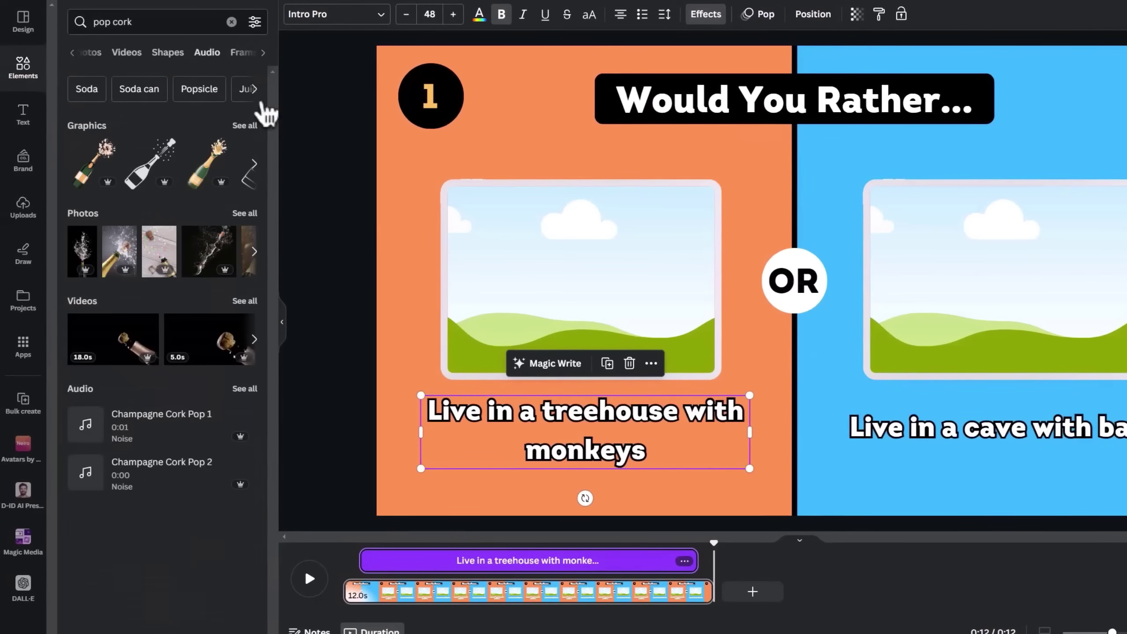
left_click(245, 388)
left_click(563, 538)
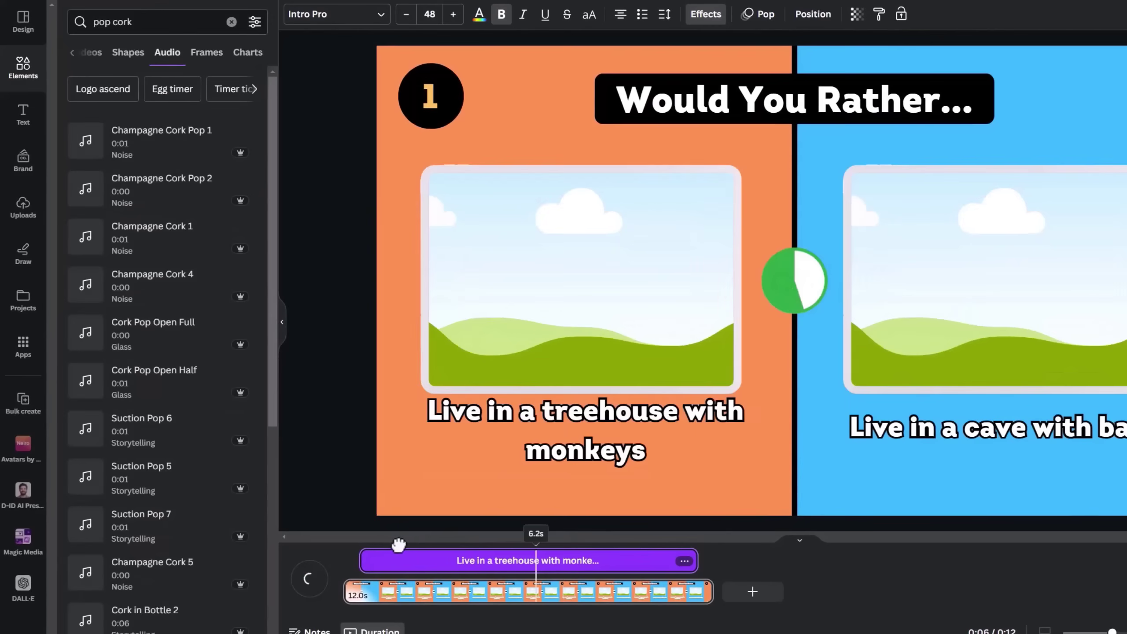
left_click_drag(400, 542, 364, 548)
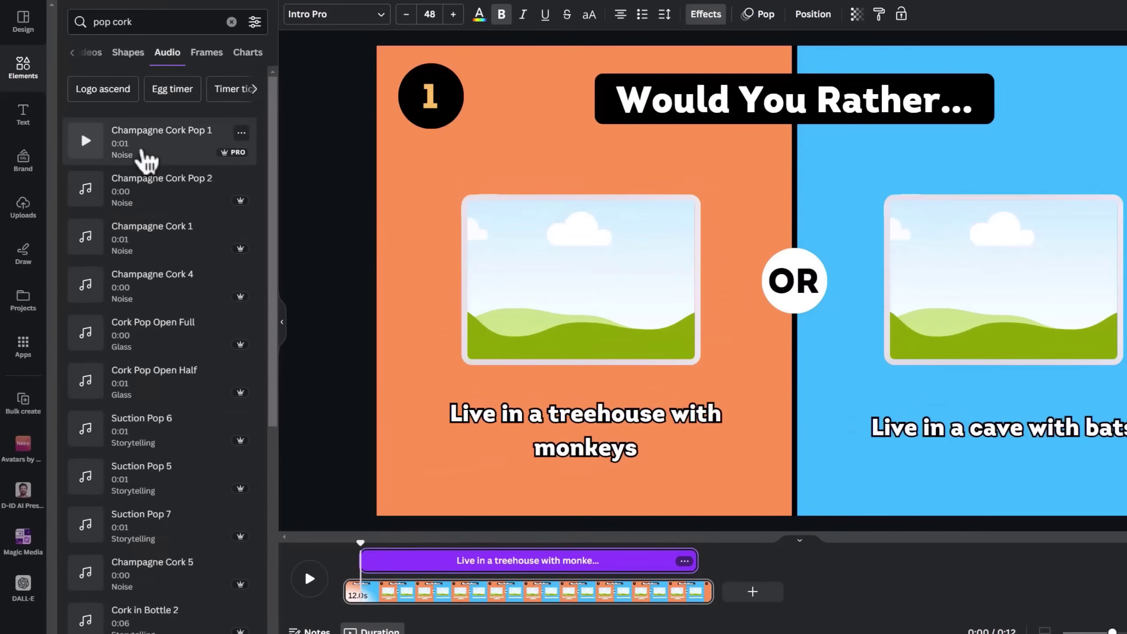
left_click(143, 155)
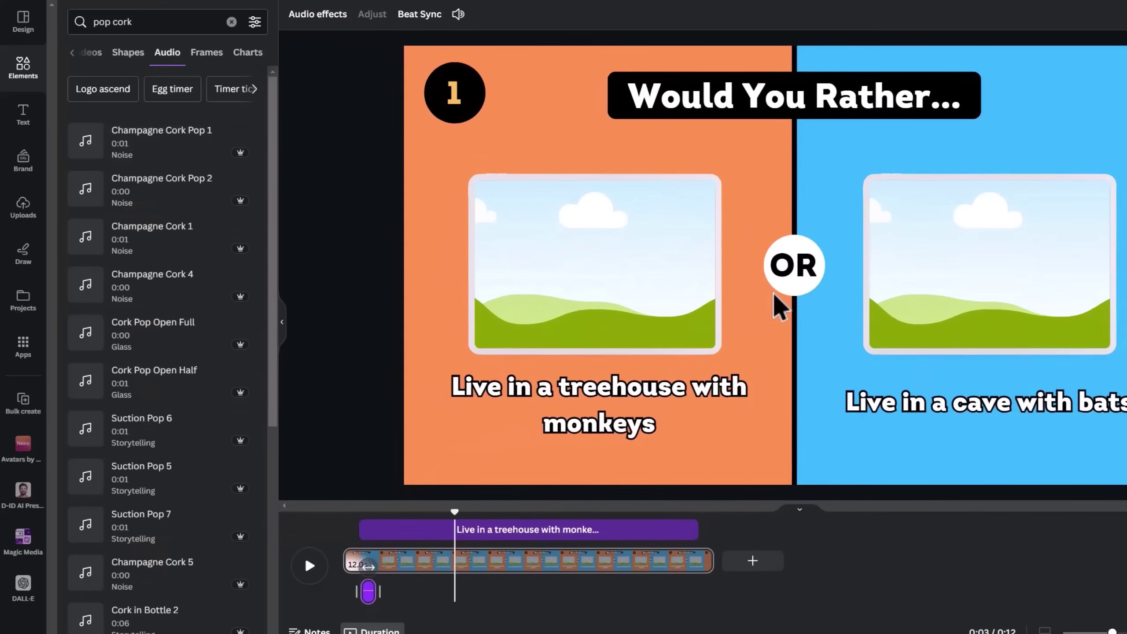
Search for "egg timer", add Egg Timer Tic Toc at about 7 seconds and trim it to 4.0 seconds
left_click(794, 298)
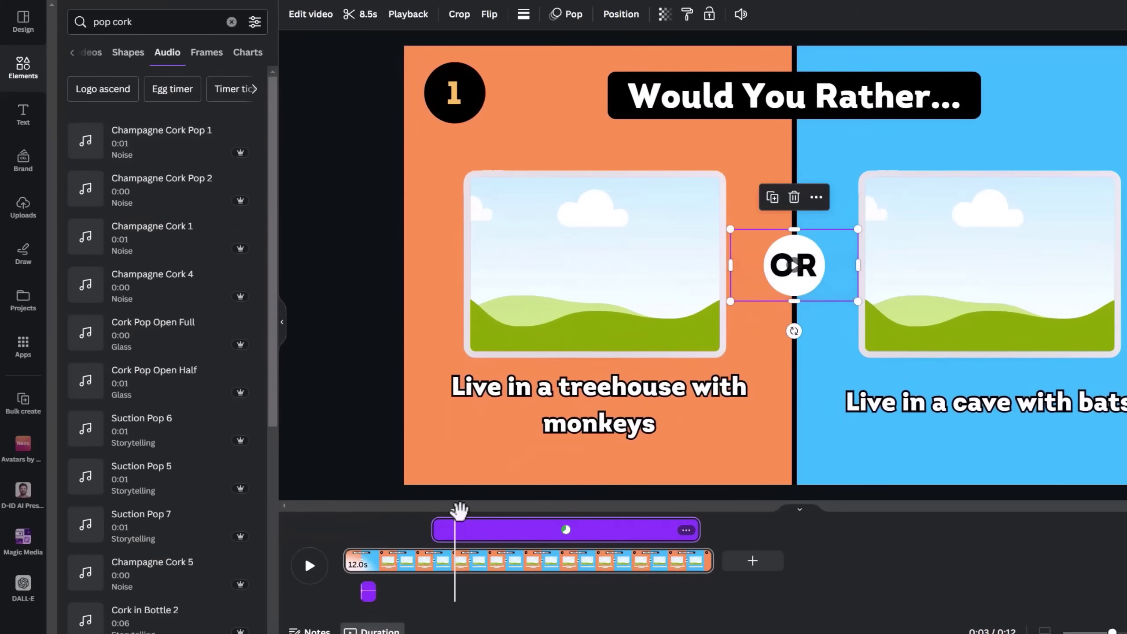
left_click_drag(459, 511, 561, 511)
triple_click(71, 22)
type("eg")
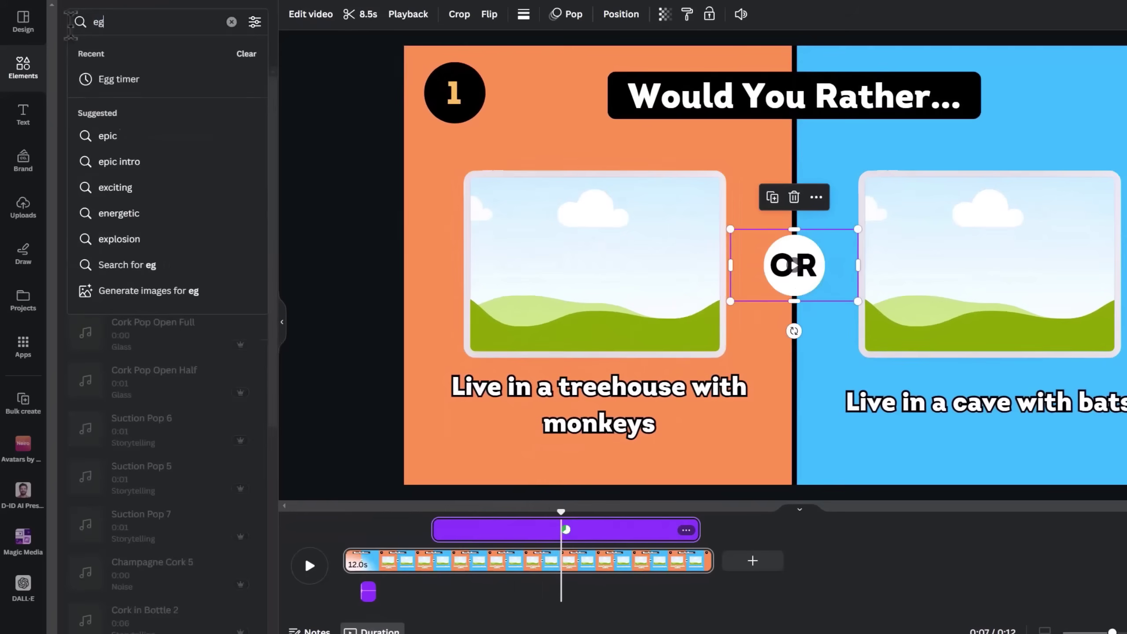
type("g timer")
key("Return")
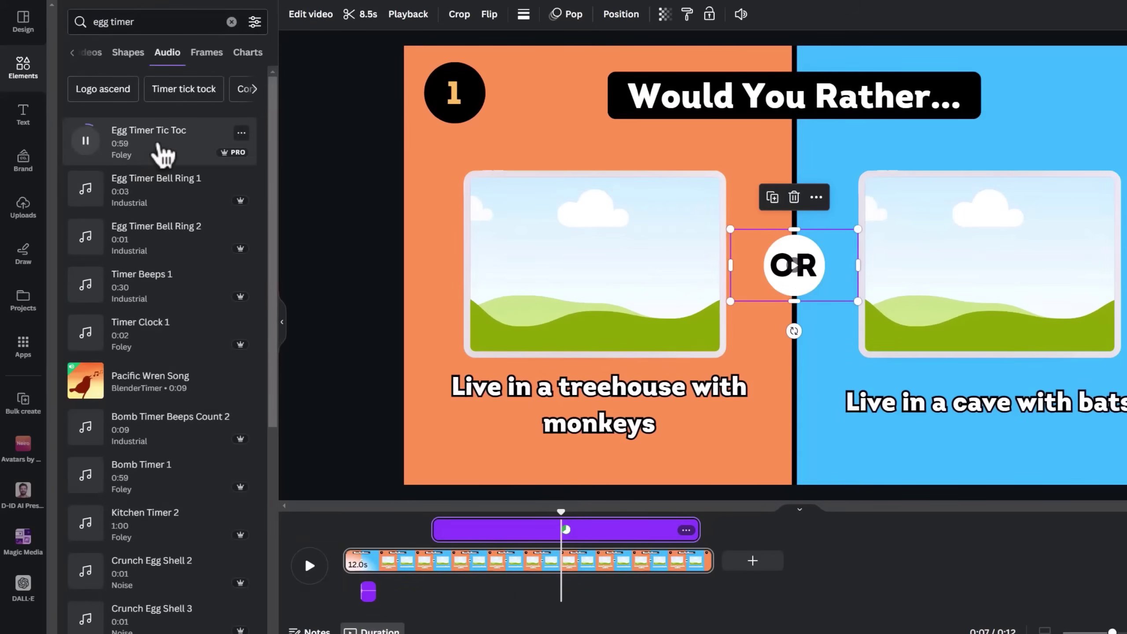
left_click(163, 153)
left_click_drag(710, 590, 683, 587)
Search the audio library for "bell store ding" and add a store bell sound right after the ticking clip
triple_click(146, 22)
type("bell s")
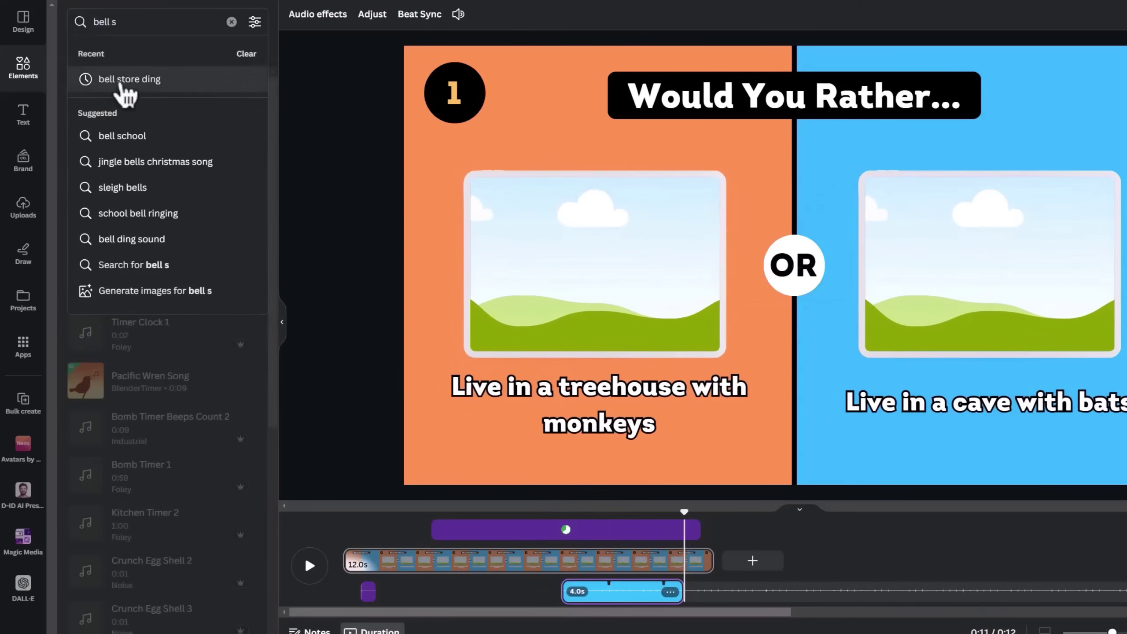
left_click(126, 80)
left_click(364, 245)
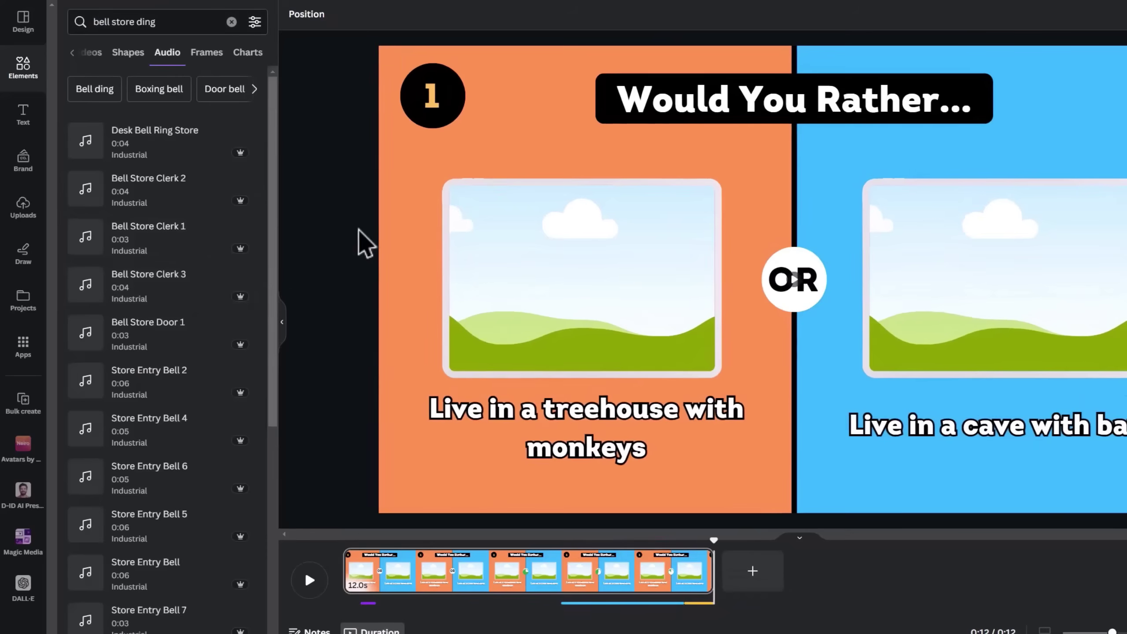
Delete all visual elements from the page and download the blank 12-second page with its sounds as a 1080p MP4 video
left_click_drag(341, 55, 416, 96)
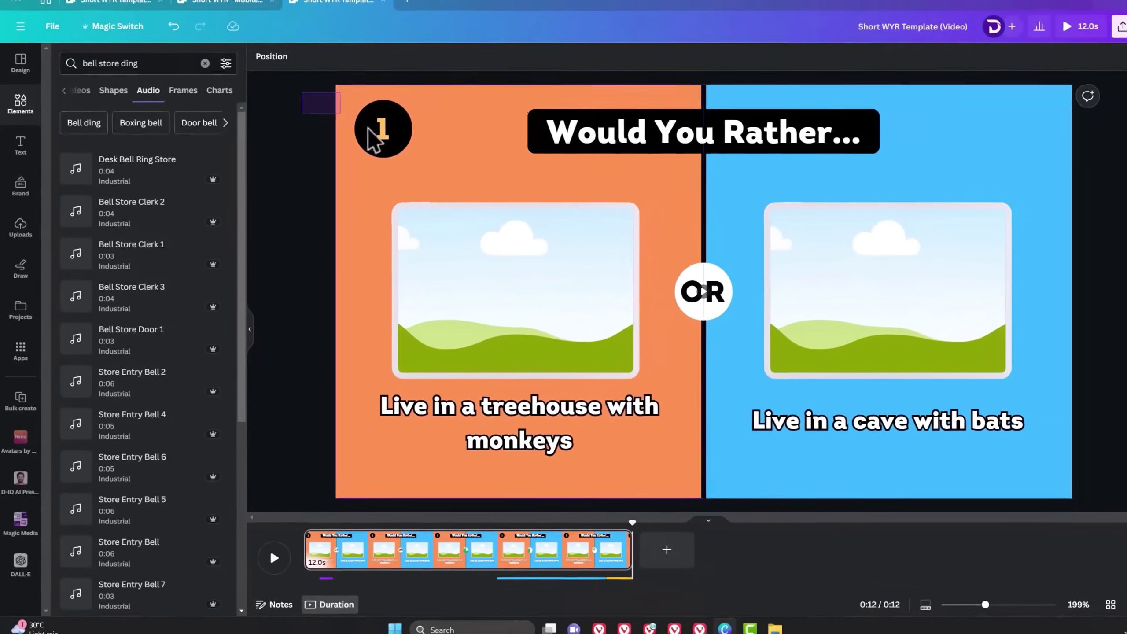
left_click_drag(373, 140, 857, 372)
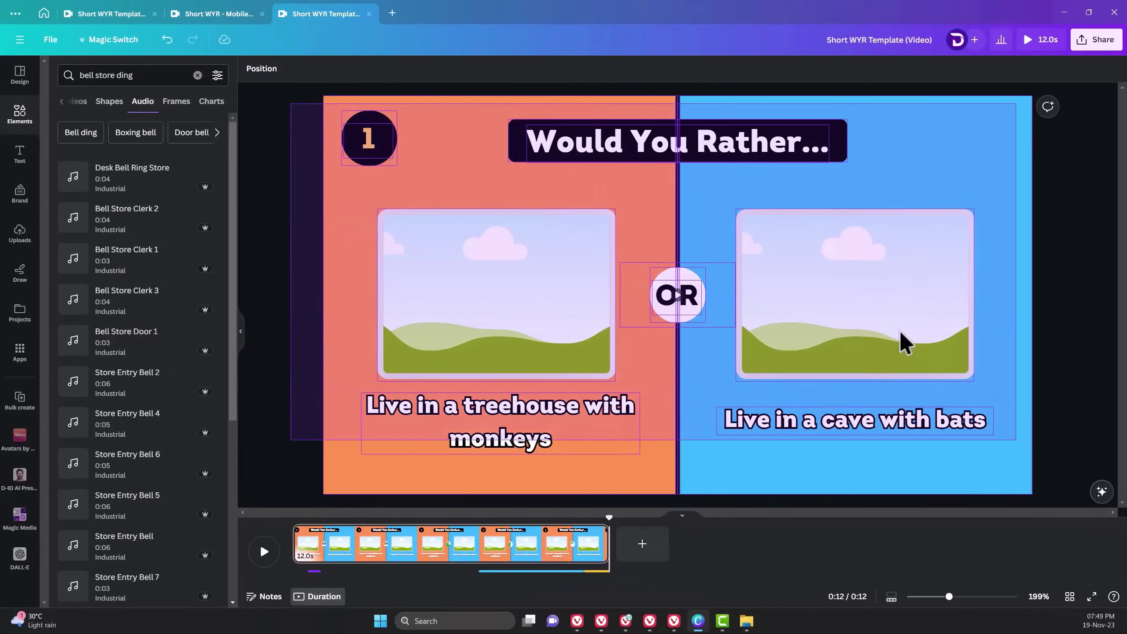
key("Delete")
left_click(1096, 39)
left_click(932, 324)
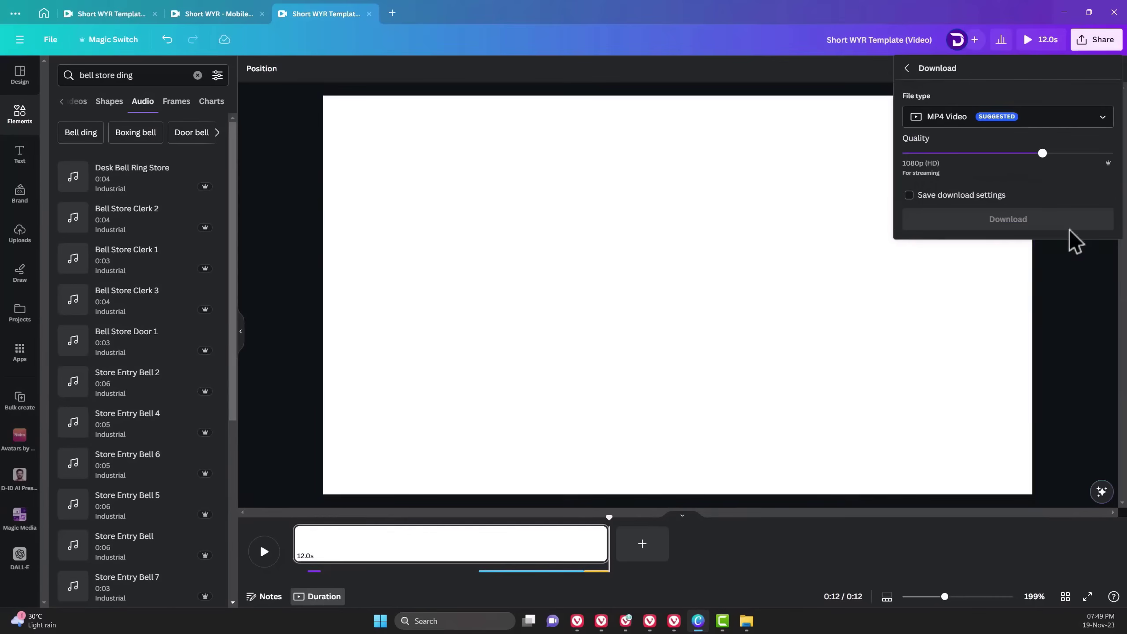
Restore the deleted page elements and remove the separate sound clips from the timeline
left_click(309, 316)
key("ctrl+z")
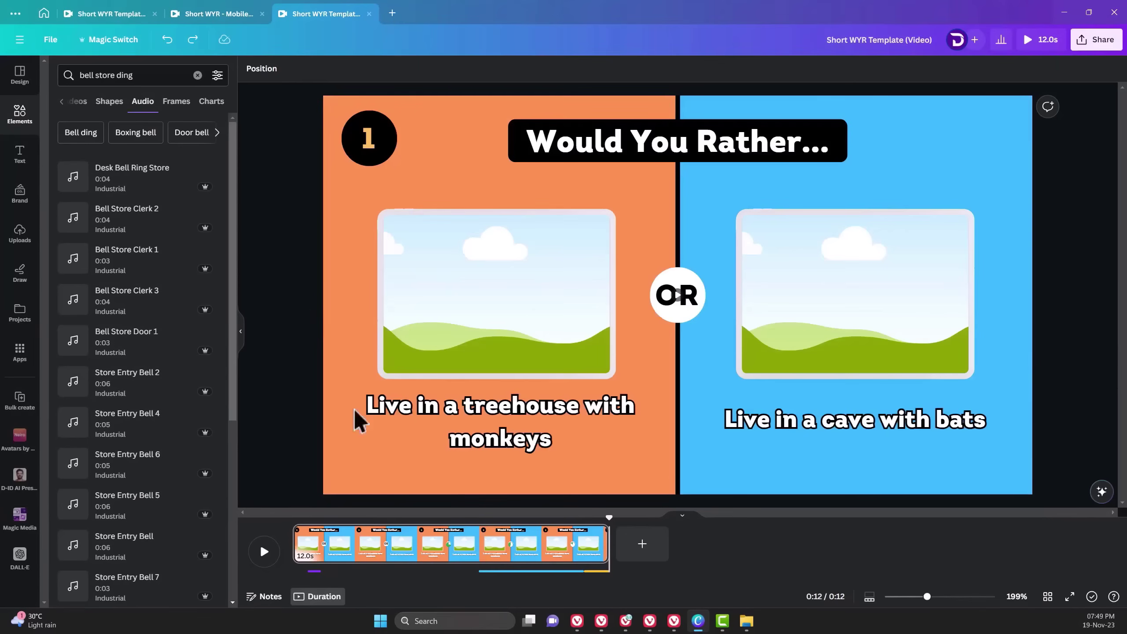
left_click(589, 574)
left_click(559, 573)
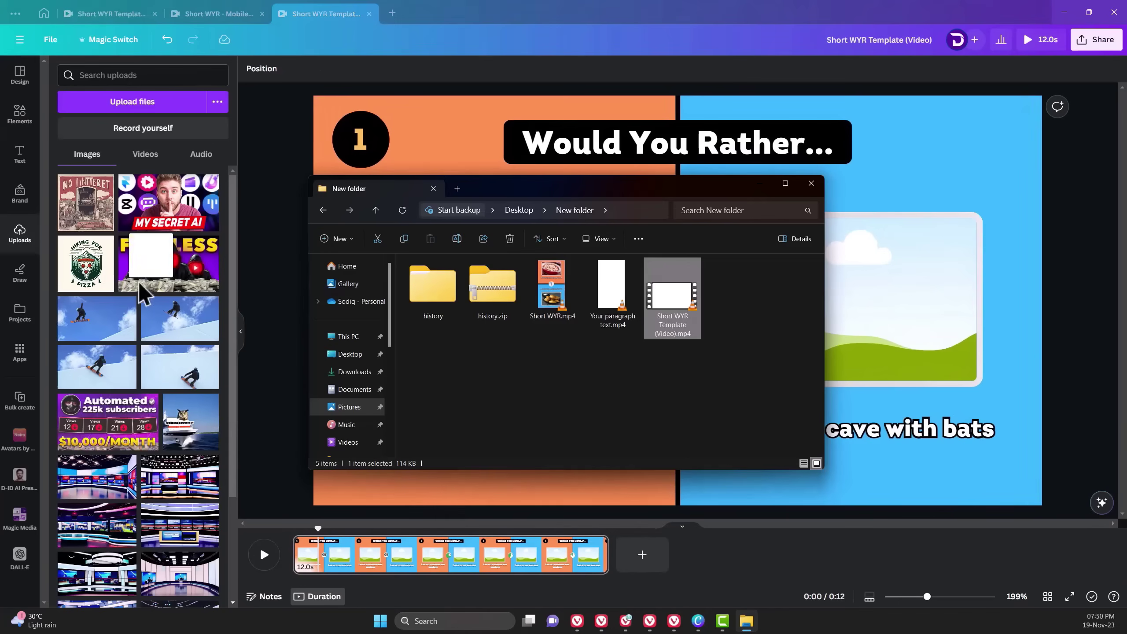
Upload Short WYR Template (Video).mp4, add it to the page and set it as the background
left_click_drag(142, 296, 146, 280)
left_click(163, 219)
right_click(484, 258)
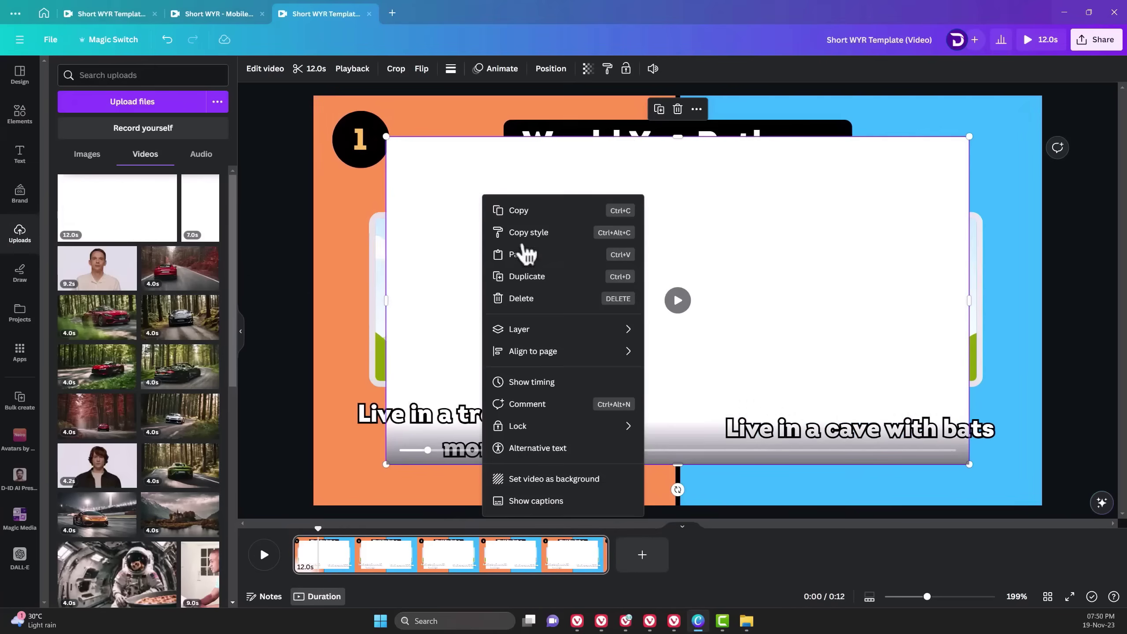
left_click(585, 480)
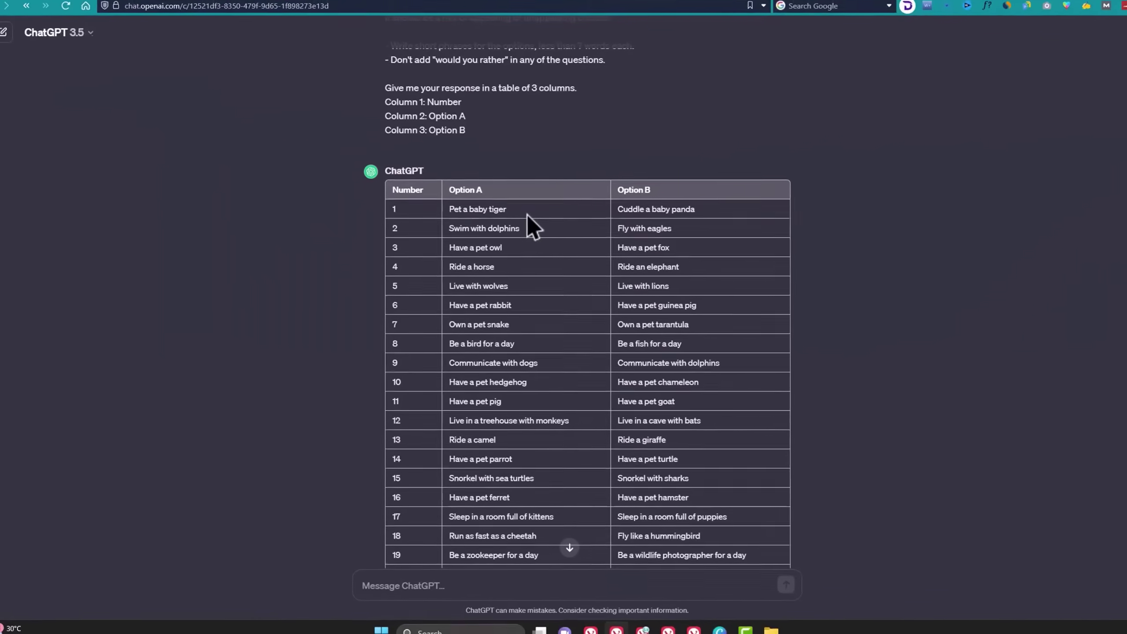
Check Option A of question 1 in the ChatGPT table, search photos for "baby tiger" and save Baby White Tiger to the folder "long a"
scroll(532, 218, "down", 2)
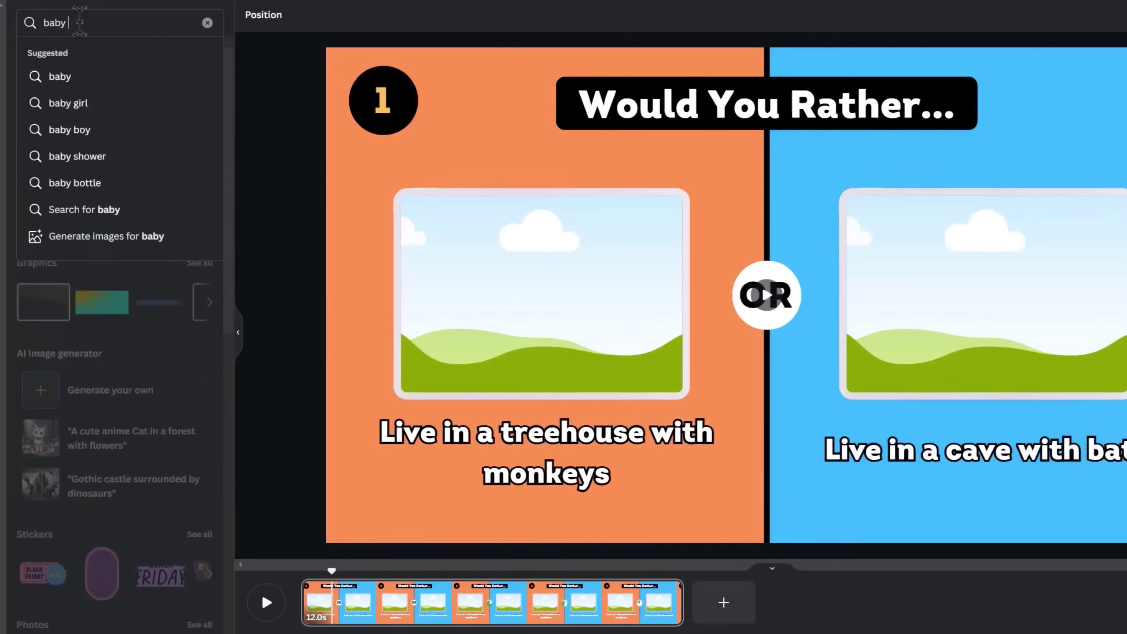
type("tiger")
key("Return")
left_click(102, 132)
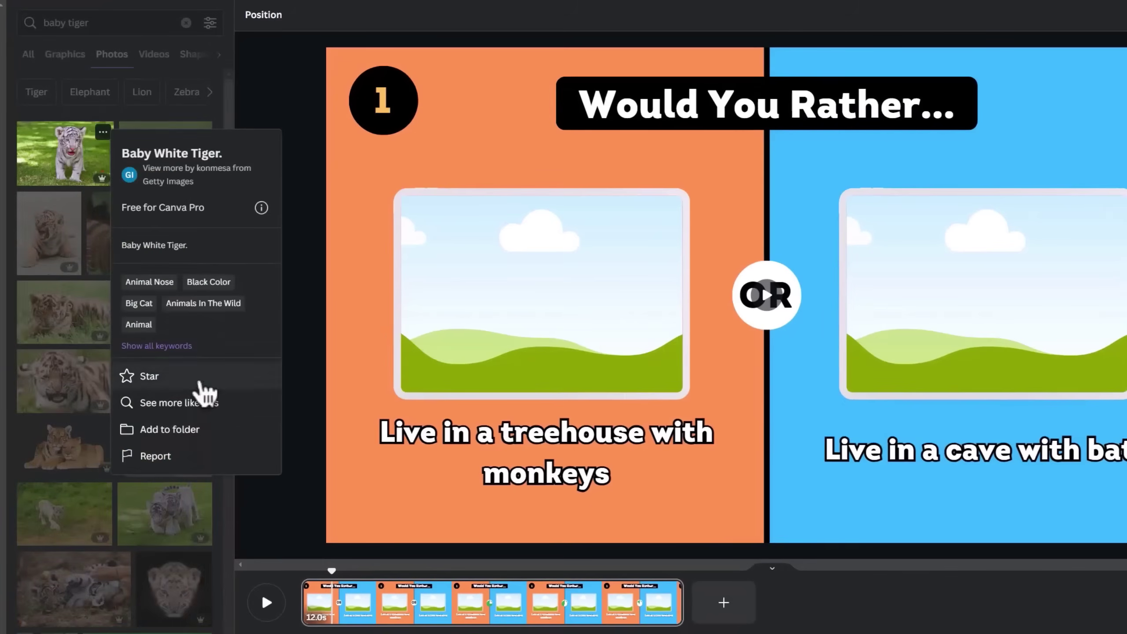
left_click(177, 429)
left_click(193, 462)
type("long s")
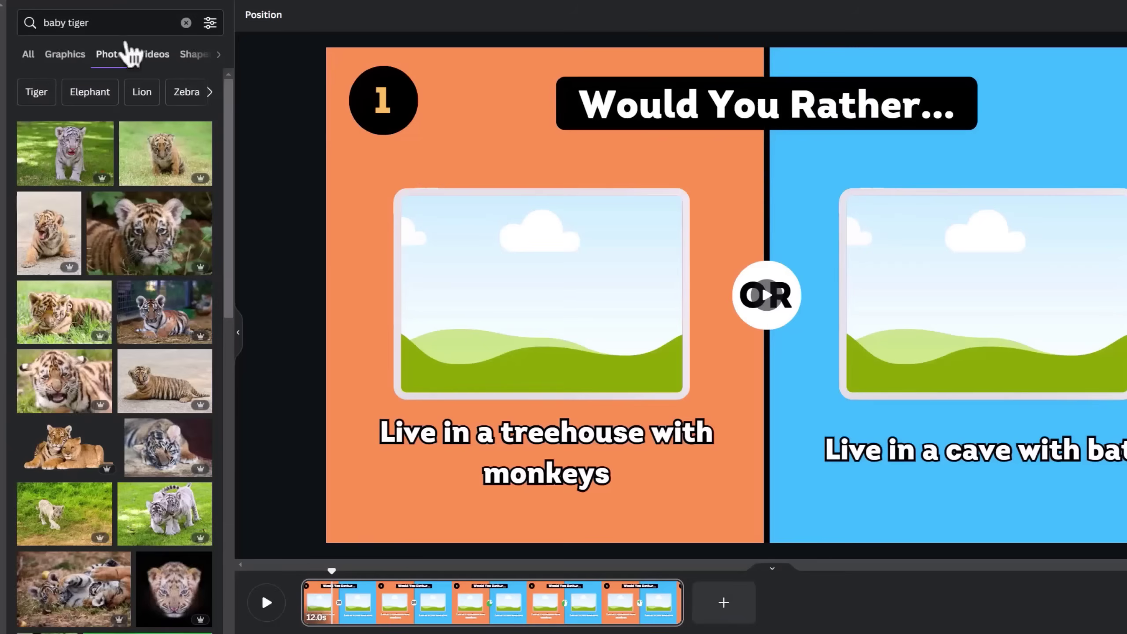
Search photos for "dolphins" and save the Jumping dolphins photo to the Option A image folder
left_click(111, 22)
type("dolphins")
key("Return")
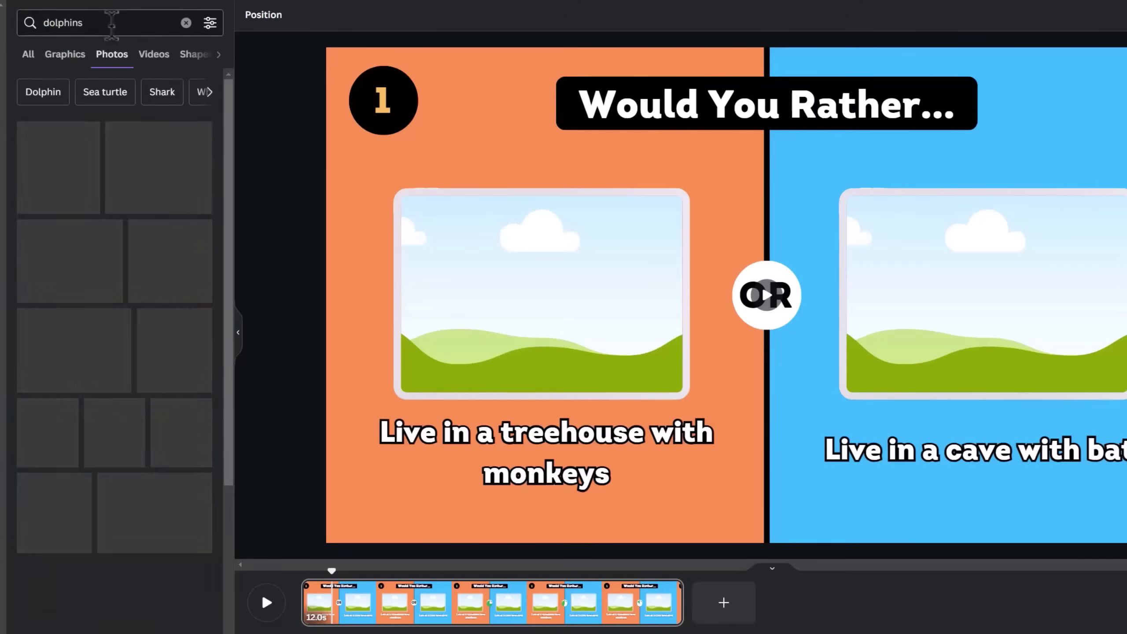
left_click(101, 132)
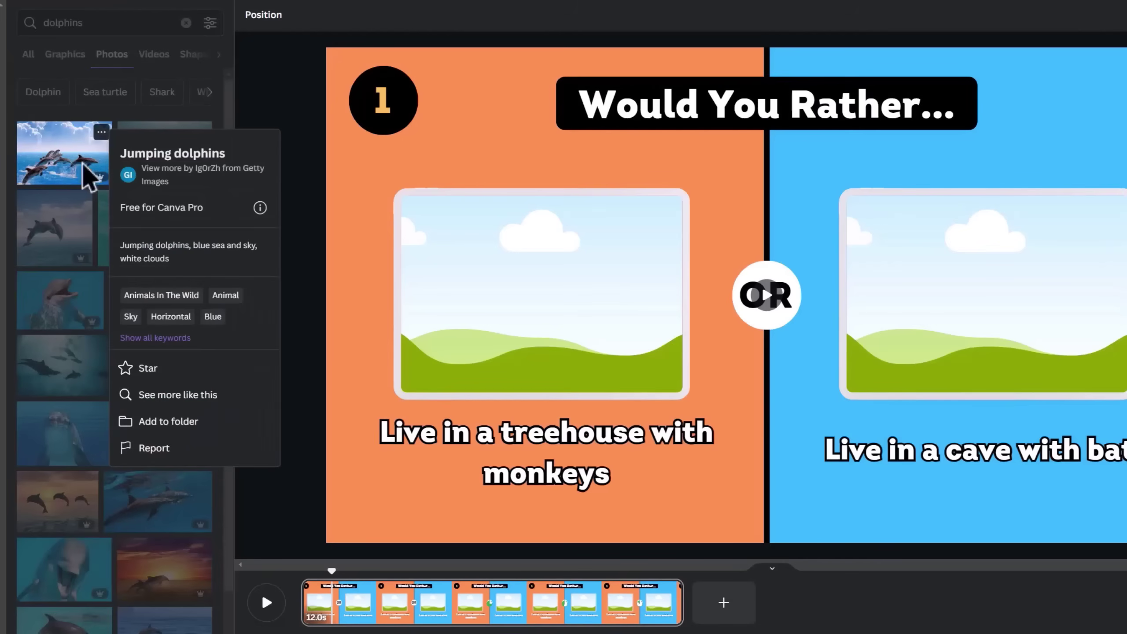
left_click(142, 418)
left_click(216, 302)
left_click(216, 463)
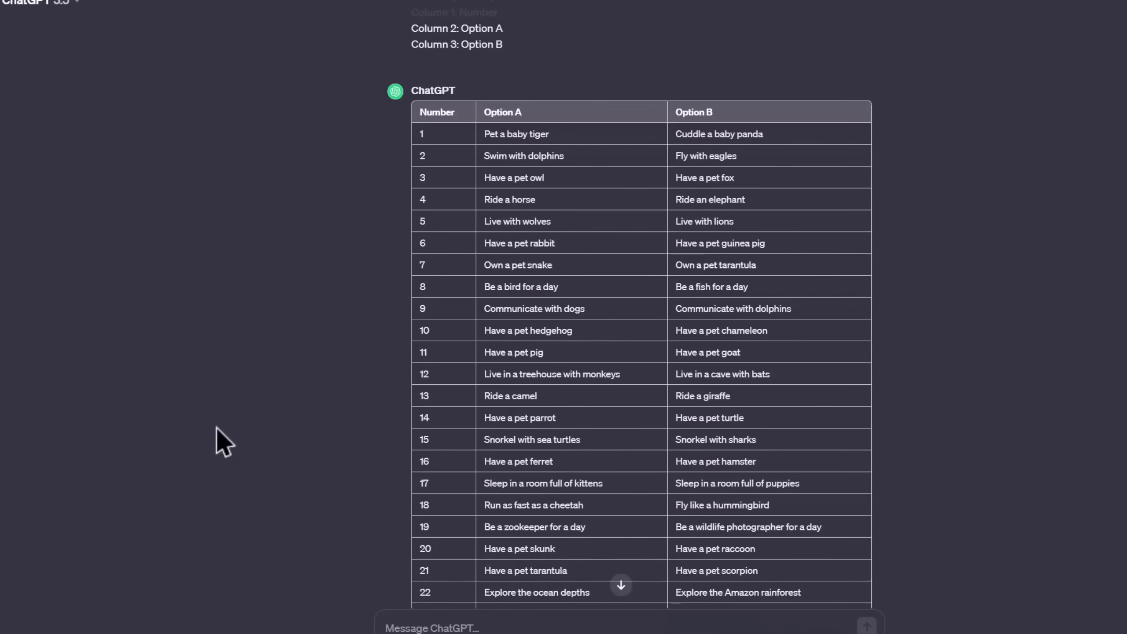
Save the Panda baby photo for question 1's Option B to a folder
left_click(104, 368)
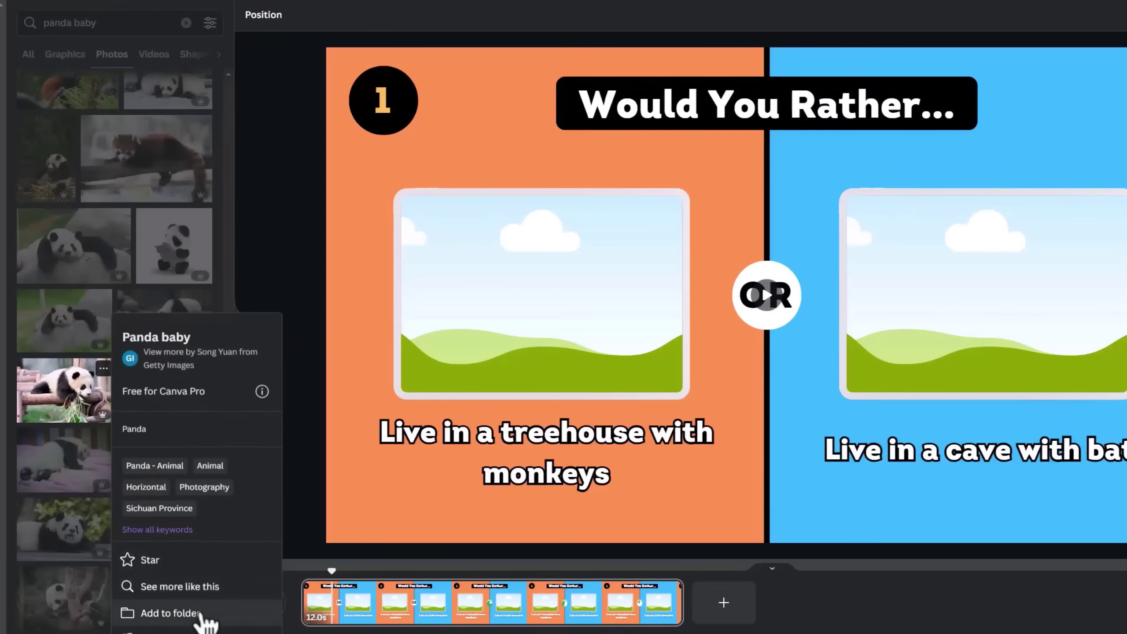
left_click(202, 618)
left_click(140, 630)
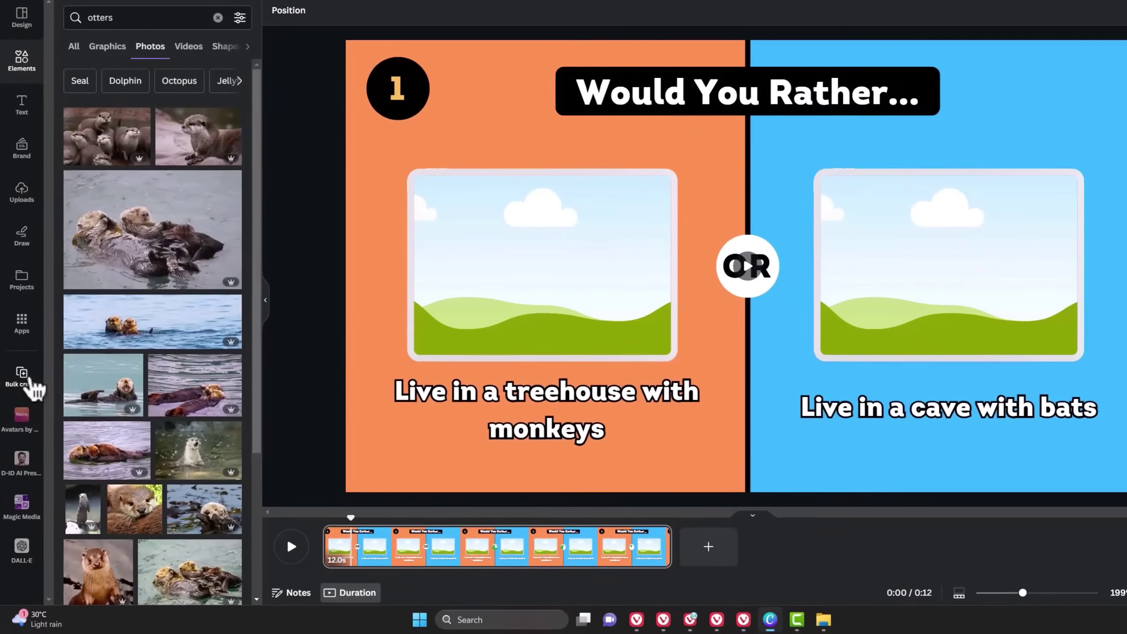
Start a manual Bulk create table and paste in the Number, Option A and Option B table copied from ChatGPT
left_click(22, 377)
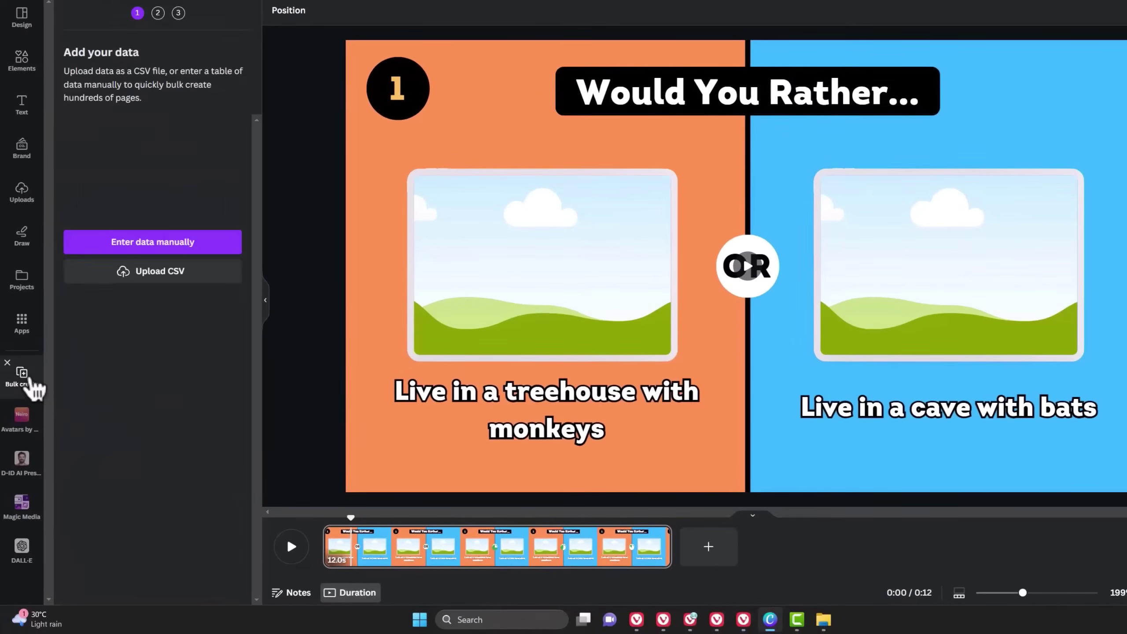
left_click(222, 271)
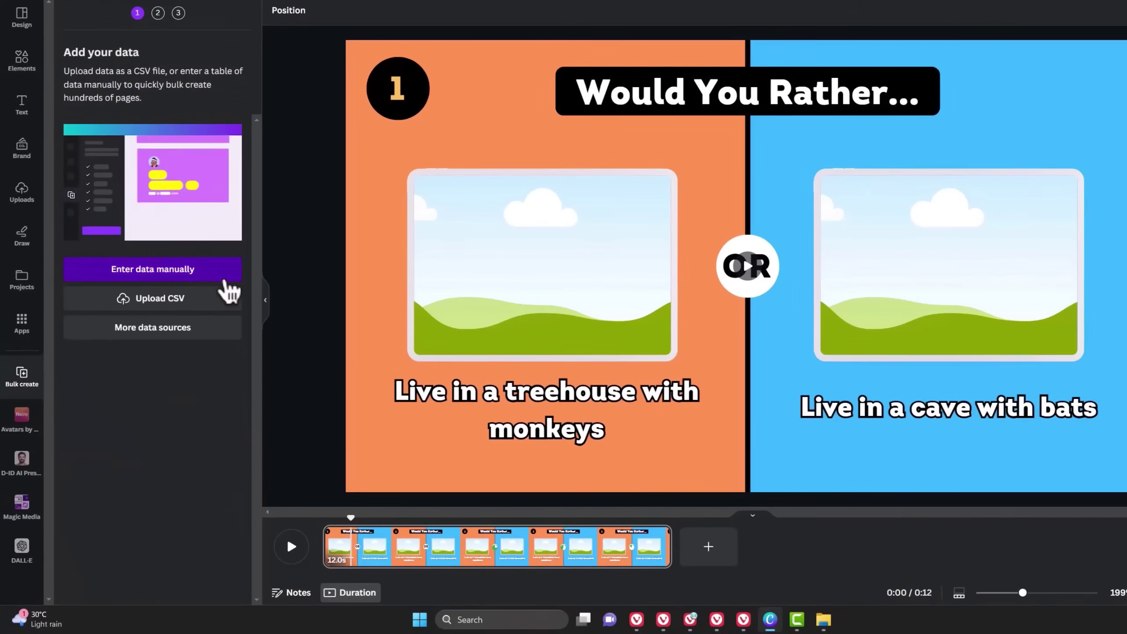
left_click(297, 482)
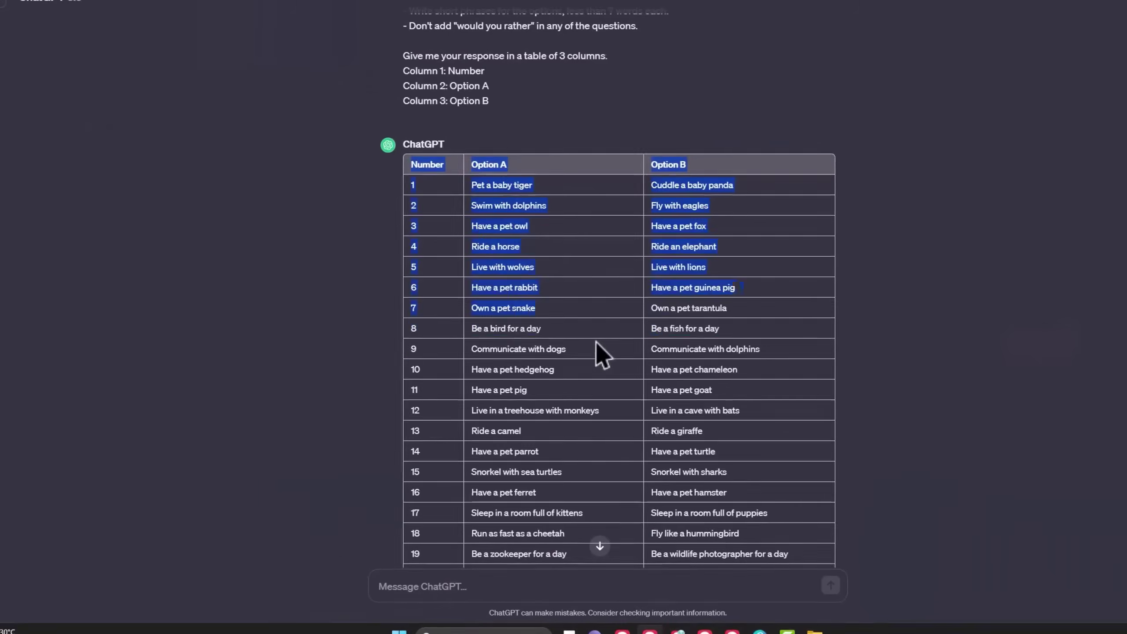
left_click_drag(591, 357, 673, 372)
scroll(673, 372, "down", 5)
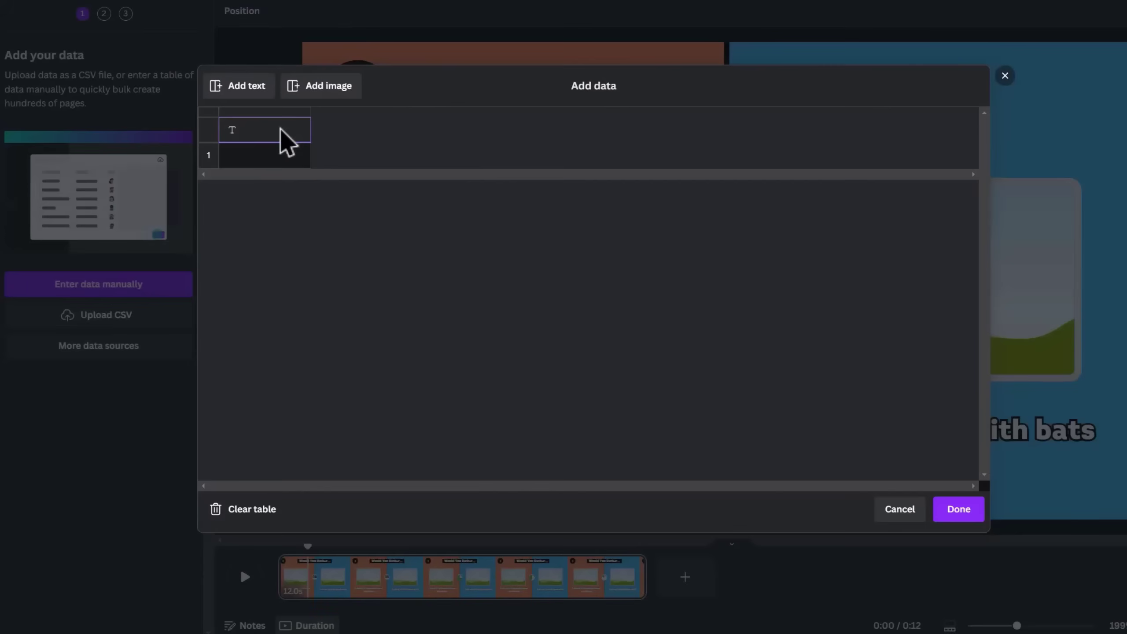
key("ctrl+v")
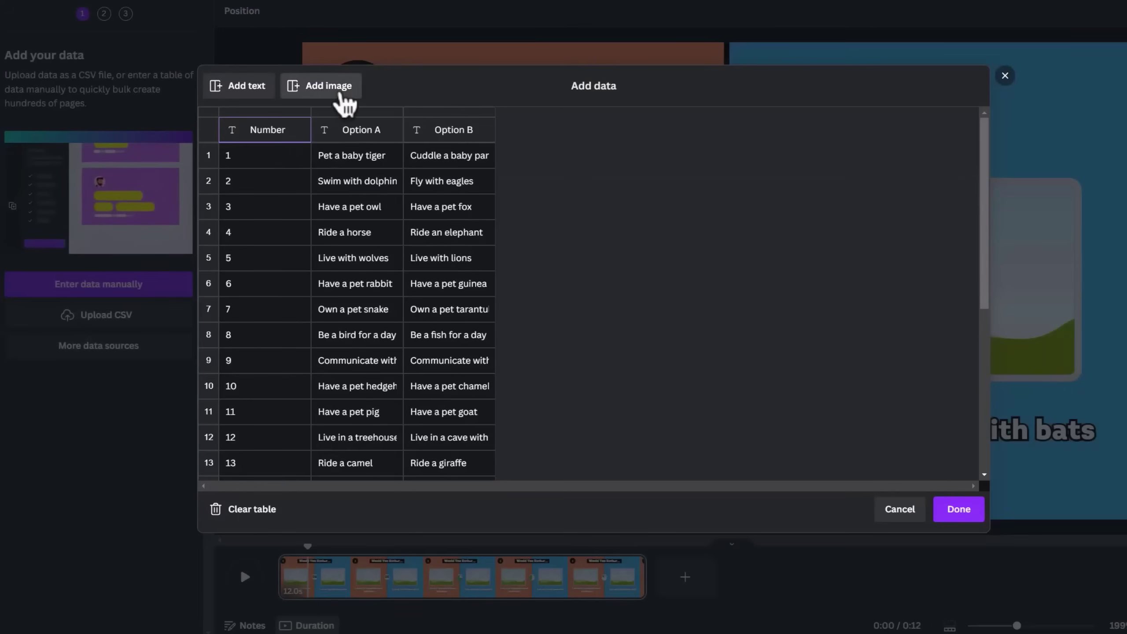
Add two image columns to the data table and fill row 1's first image cell with Baby White Tiger from the "long a" folder
left_click(344, 96)
left_click(344, 96)
left_click(569, 160)
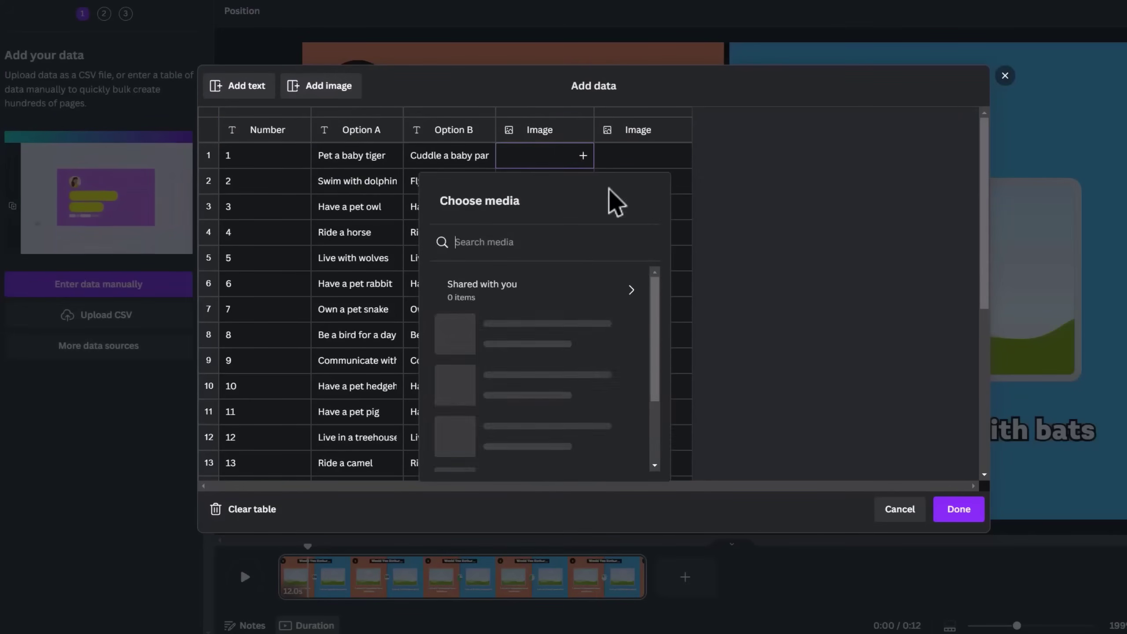
scroll(566, 370, "down", 2)
left_click(566, 370)
left_click(555, 351)
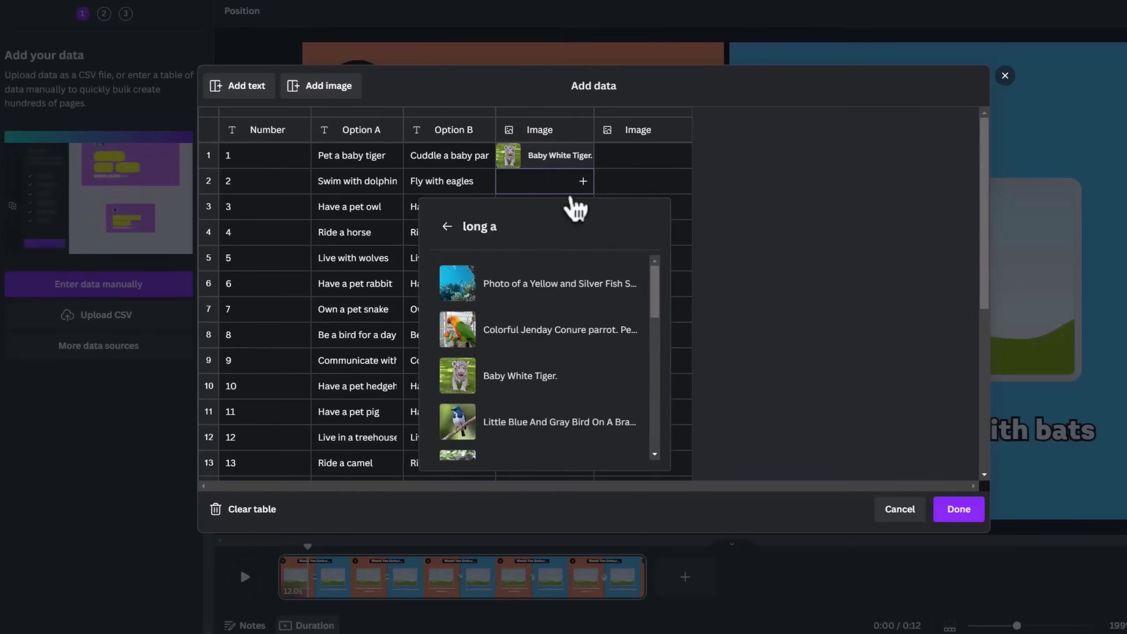
Check the filled image columns down to row 25 and submit the data table
scroll(578, 363, "down", 5)
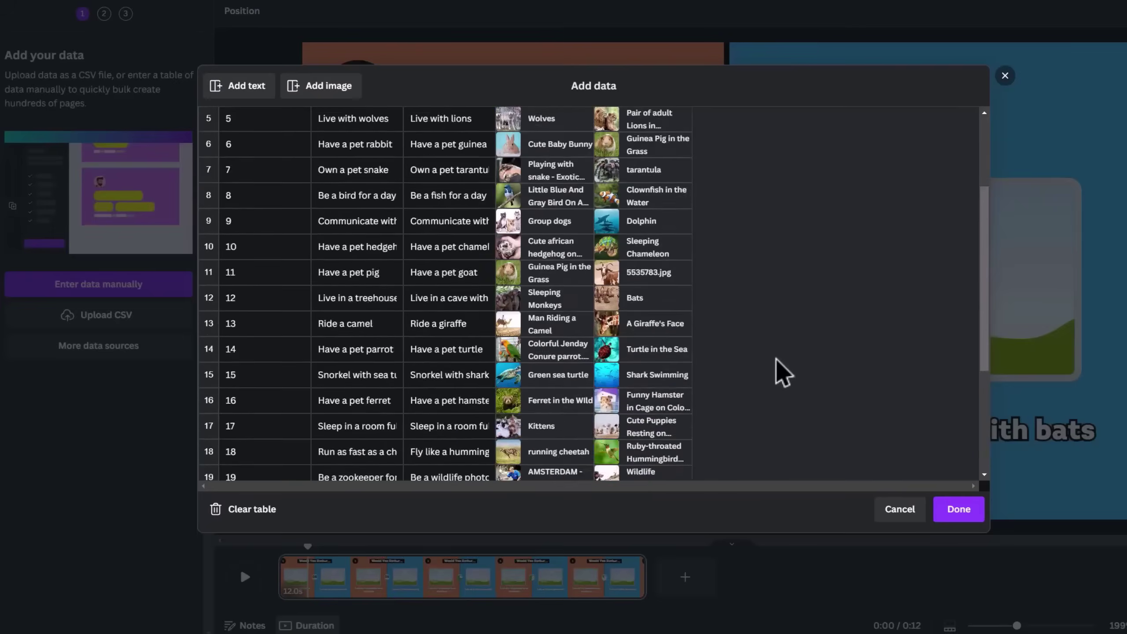
scroll(803, 395, "down", 5)
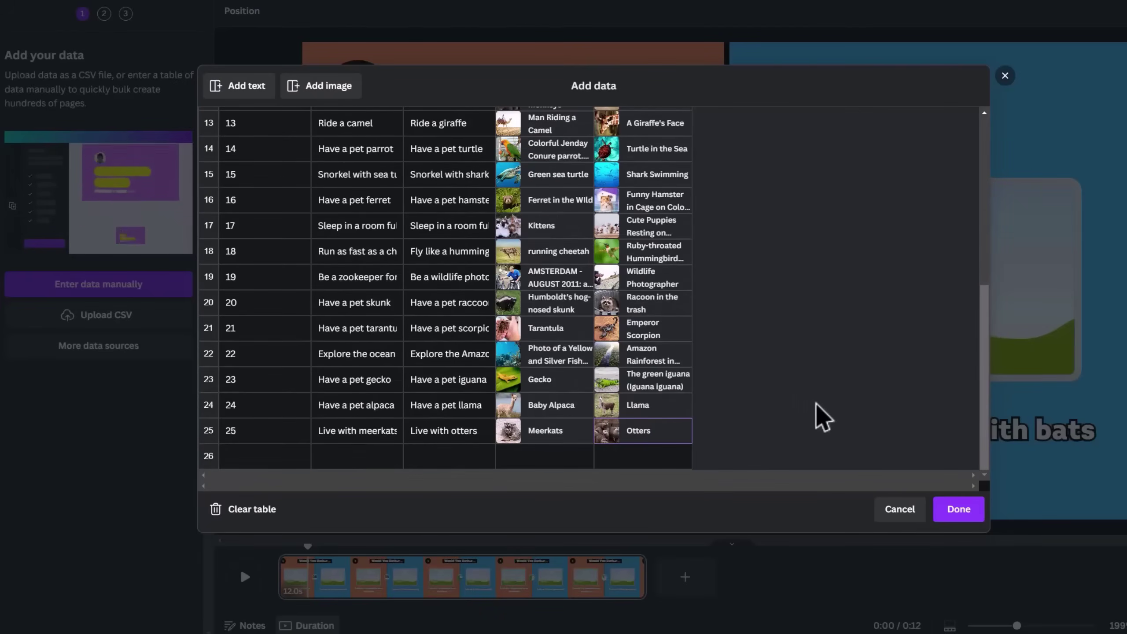
left_click(961, 511)
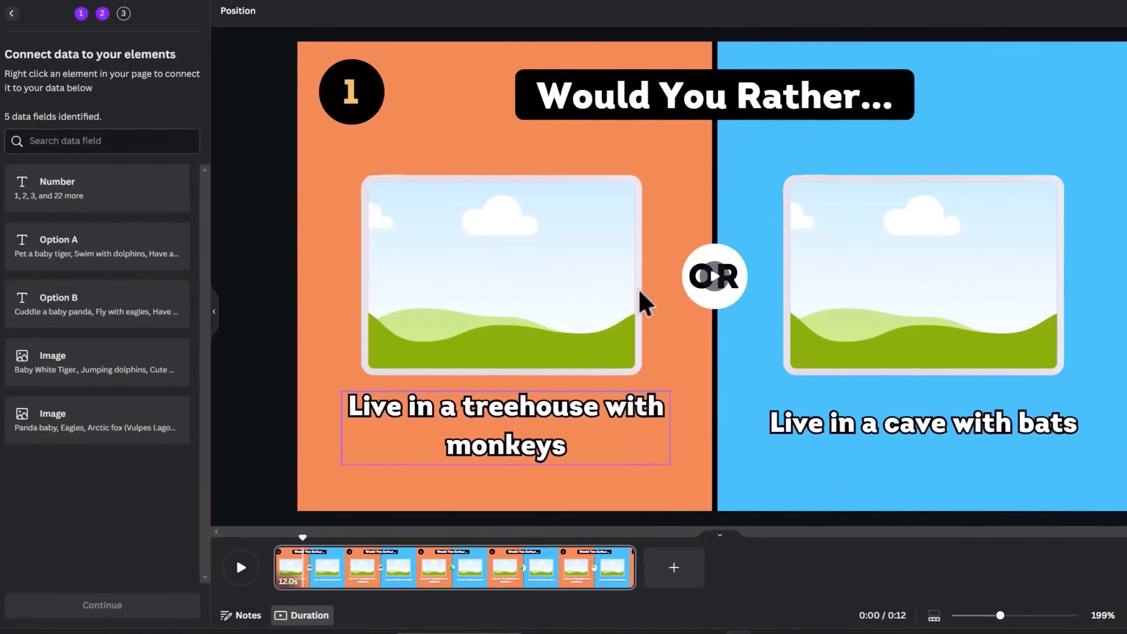
Connect the orange side's picture frame to the first Image field and the blue side's frame to the second Image field
right_click(518, 265)
left_click(675, 472)
left_click(908, 276)
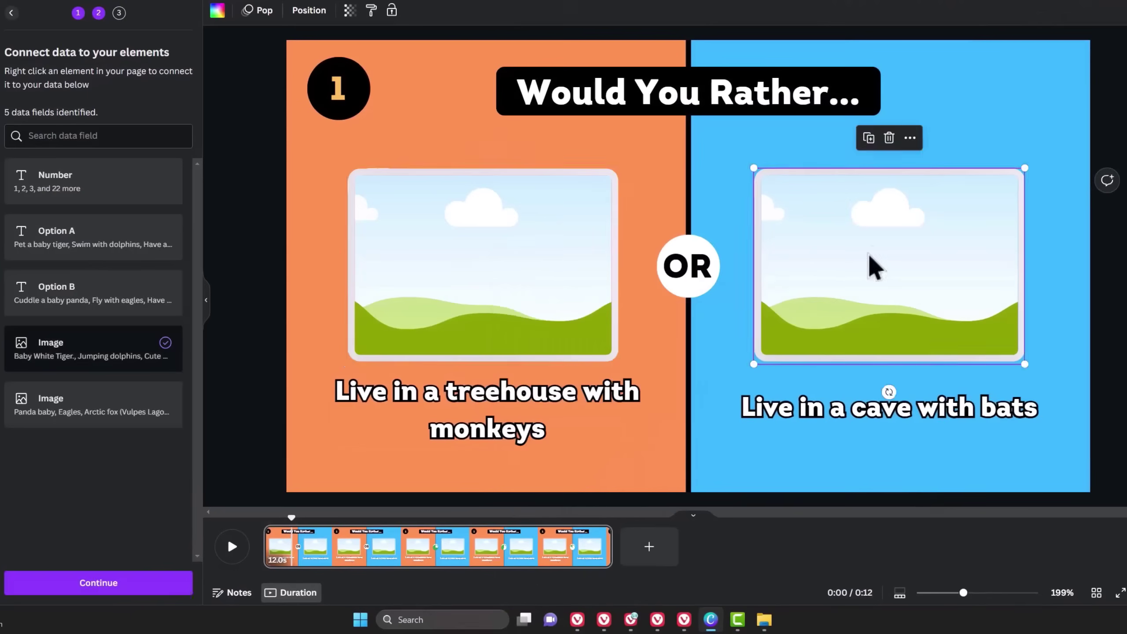
right_click(875, 266)
left_click(934, 446)
left_click(937, 373)
Connect the treehouse caption to the Option A field and the cave caption to the Option B field
right_click(560, 393)
left_click(627, 421)
left_click(660, 503)
right_click(834, 408)
left_click(899, 419)
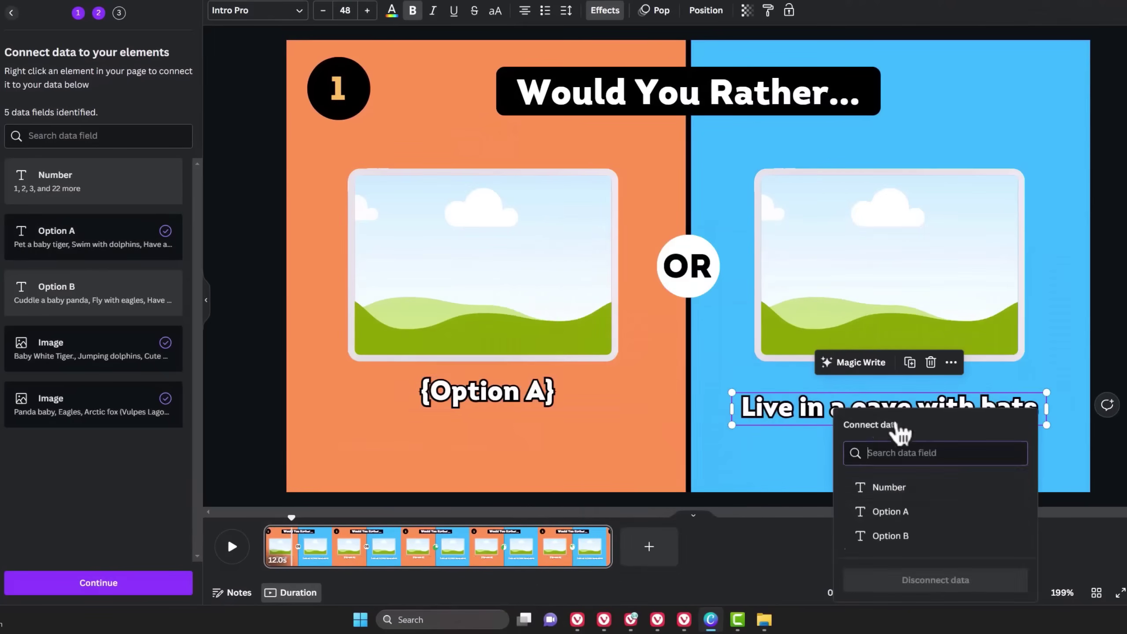
left_click(891, 536)
Connect the number in the black circle to the Number field and continue to generating the pages
right_click(339, 103)
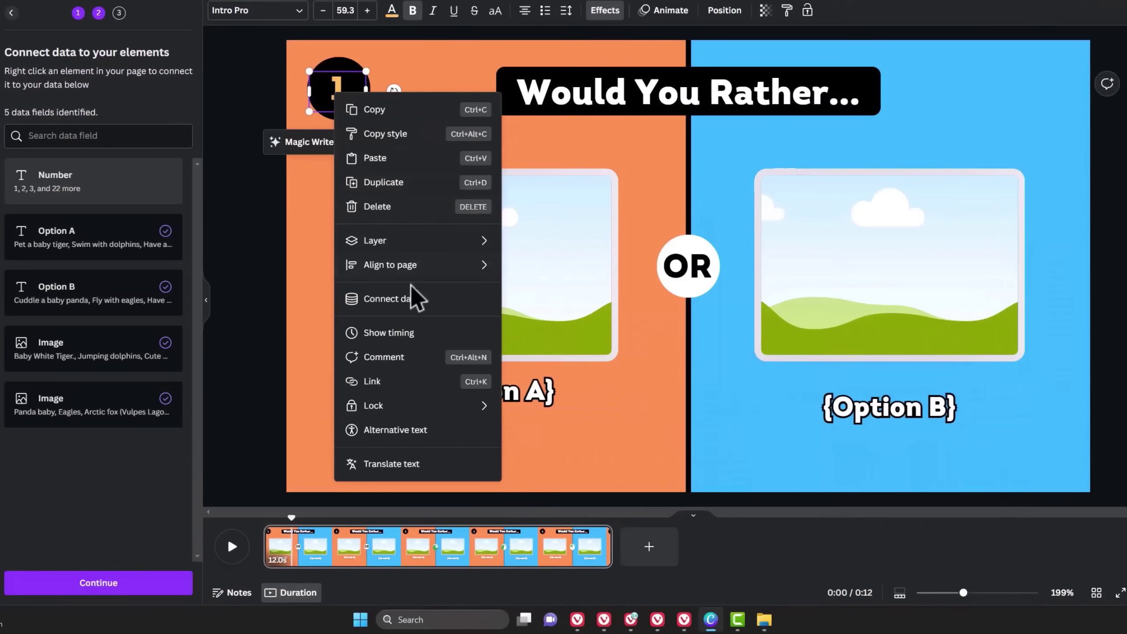
left_click(417, 299)
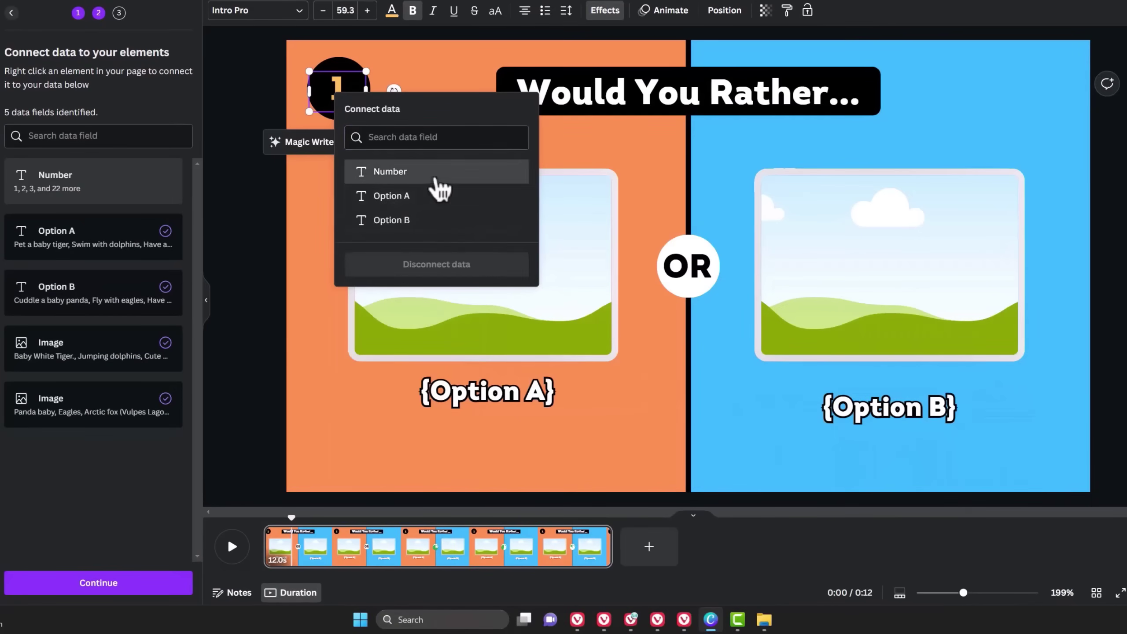
left_click(439, 189)
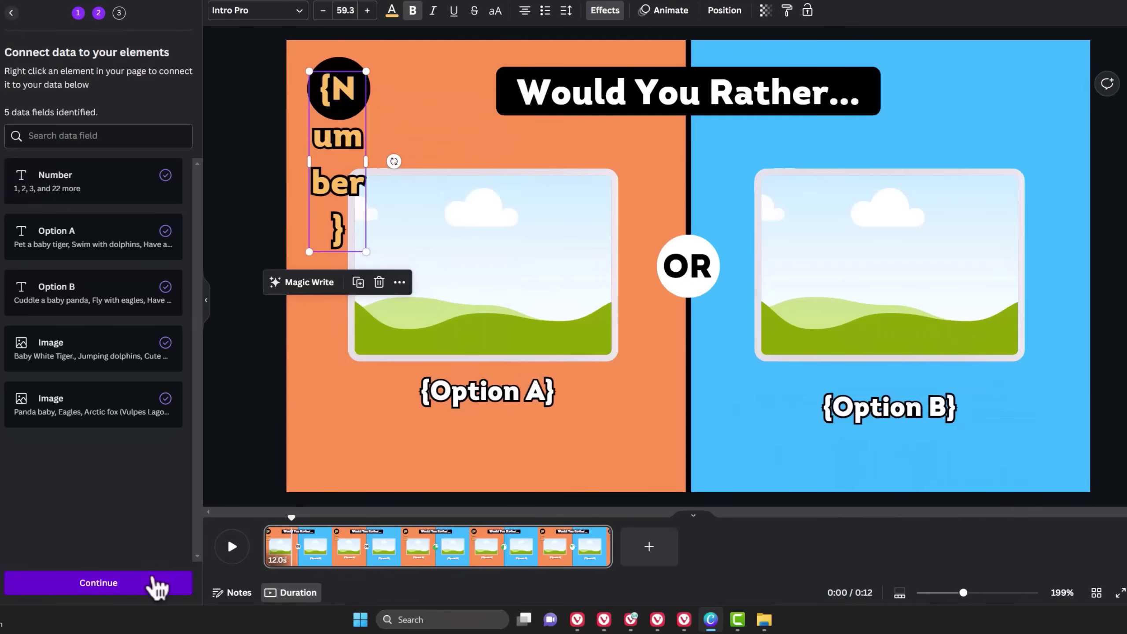
left_click(151, 583)
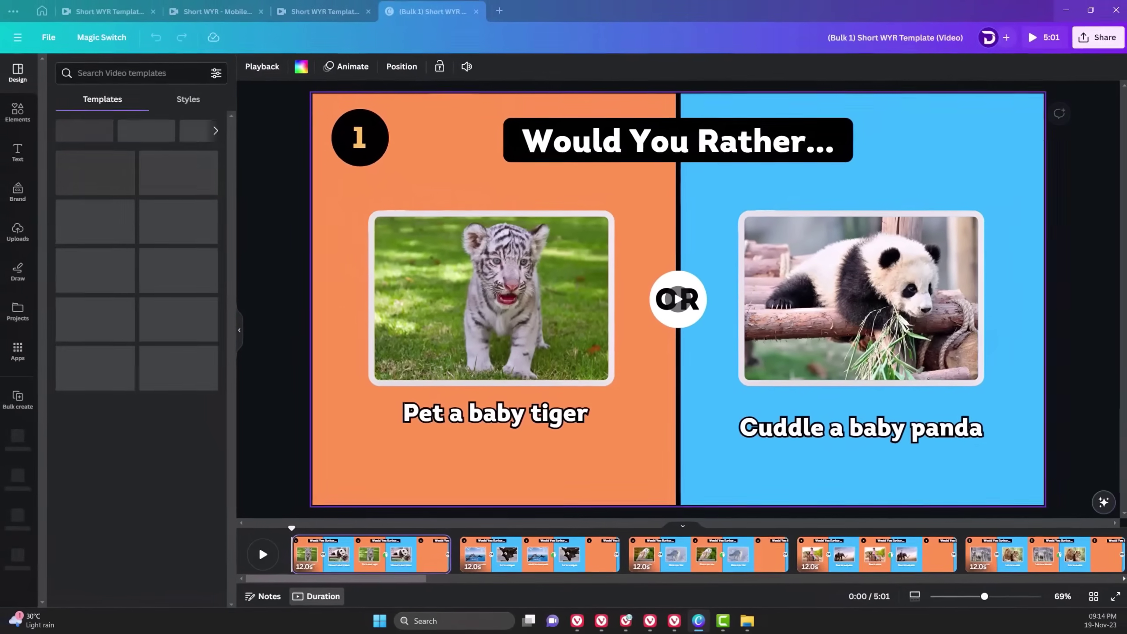
Add a blank page and move it to the start of the video, ahead of question 1
left_click(313, 569)
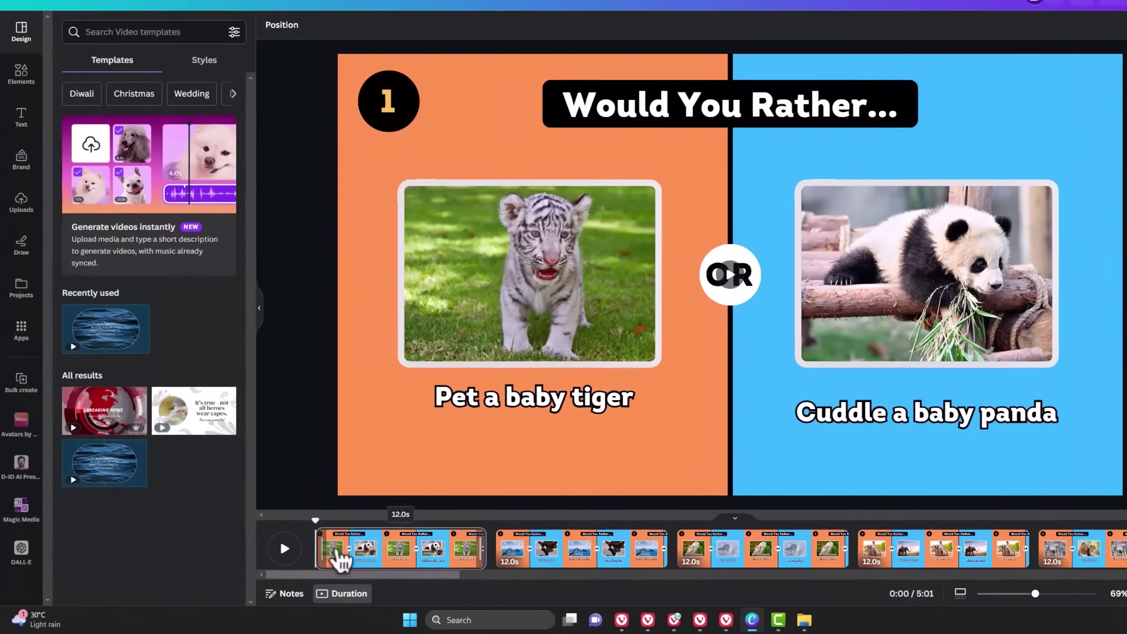
right_click(348, 547)
left_click(428, 369)
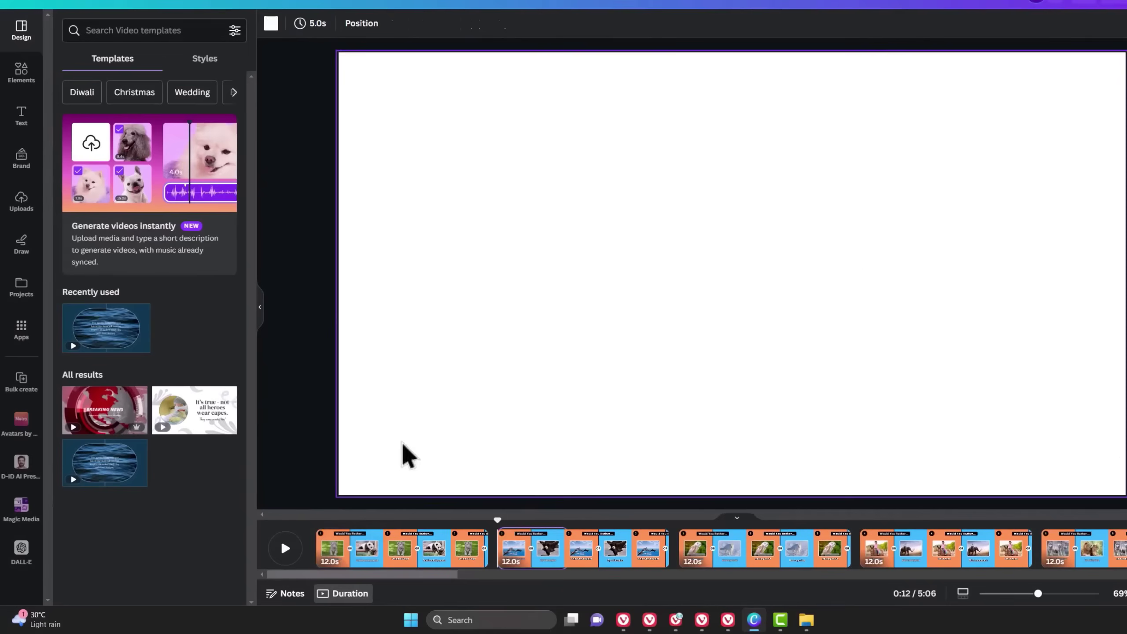
left_click_drag(392, 540, 350, 544)
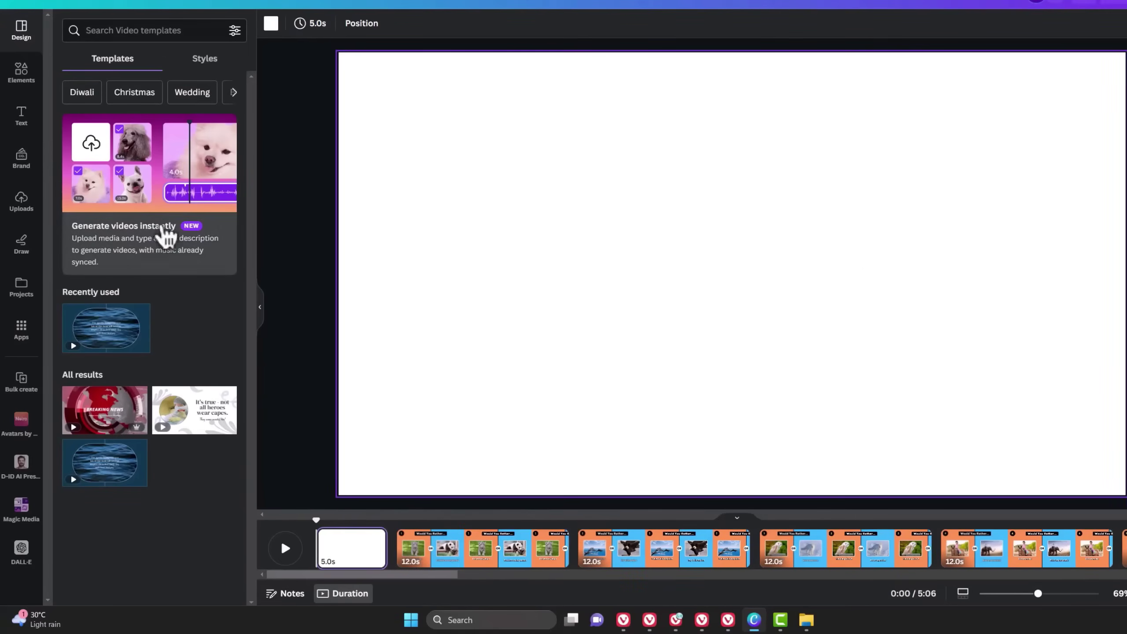
Search video elements for "spiral background" and fill the blank first page with the pink spiral video
left_click(21, 71)
left_click(133, 31)
type("sp")
left_click(137, 83)
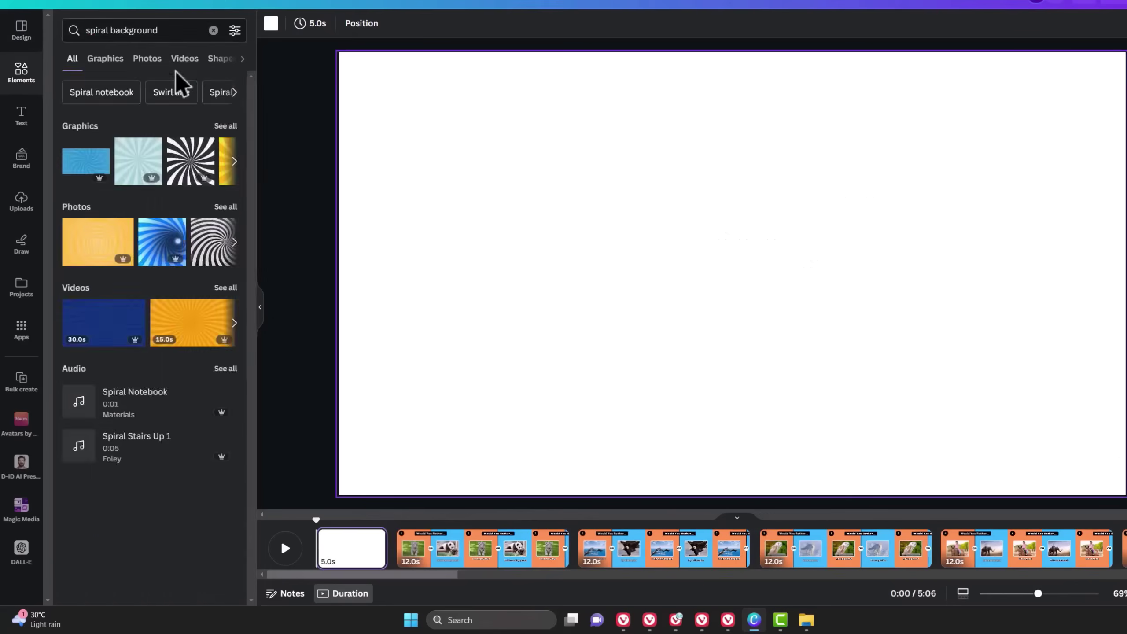
left_click(182, 57)
left_click_drag(306, 171, 348, 121)
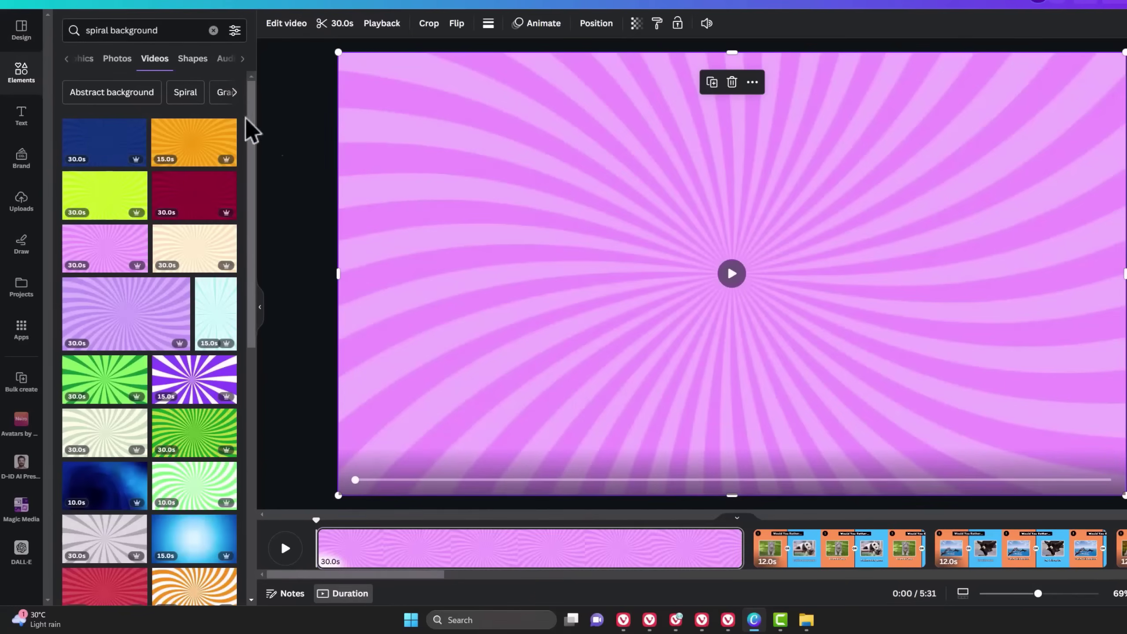
Search graphics for "quiz" and add the purple QUIZ! graphic with the yellow light bulb
left_click(214, 31)
type("q")
left_click(164, 85)
left_click(103, 58)
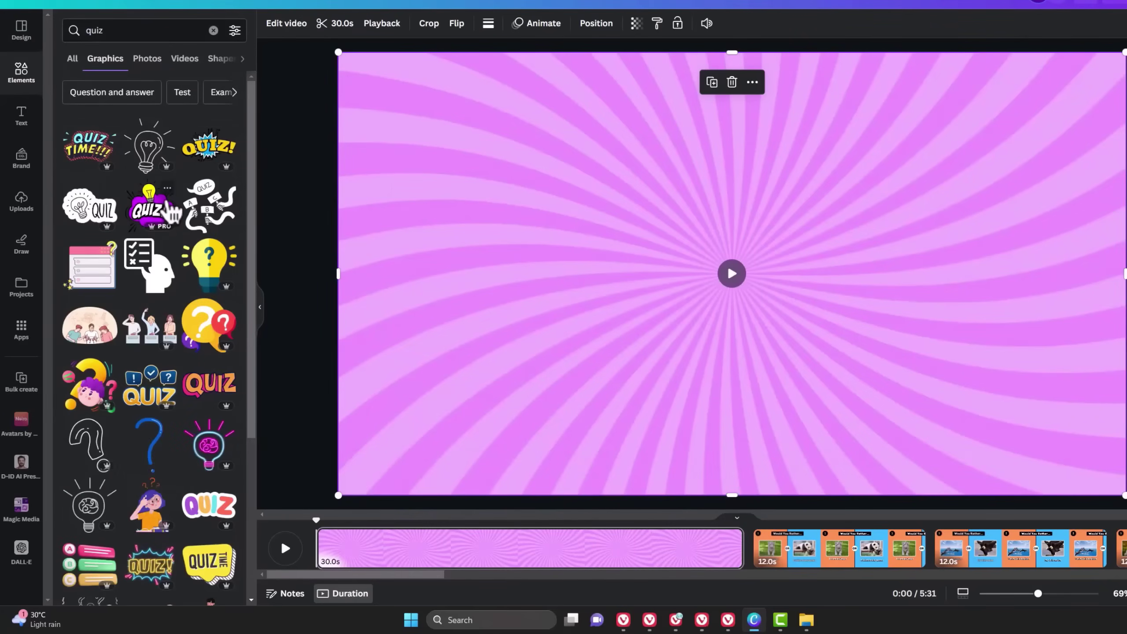
left_click(169, 217)
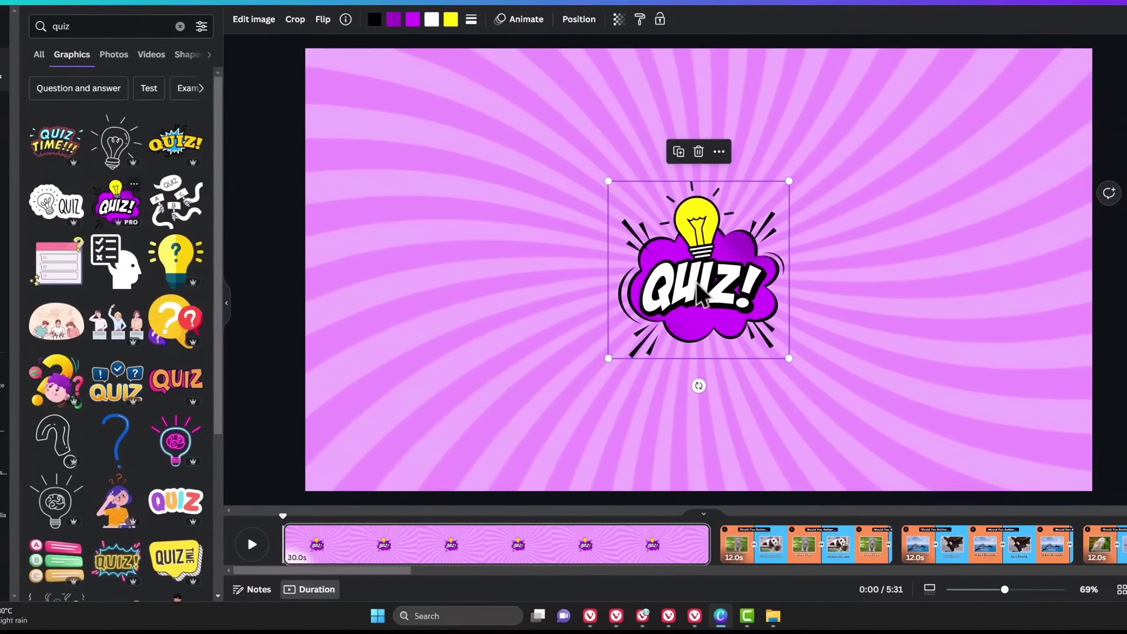
Add the text "ARENA" beside the quiz graphic, set in New Sun Playful at size 201 with the Glitch effect
type("tARENA")
left_click_drag(721, 280, 907, 318)
left_click(248, 17)
type("playful")
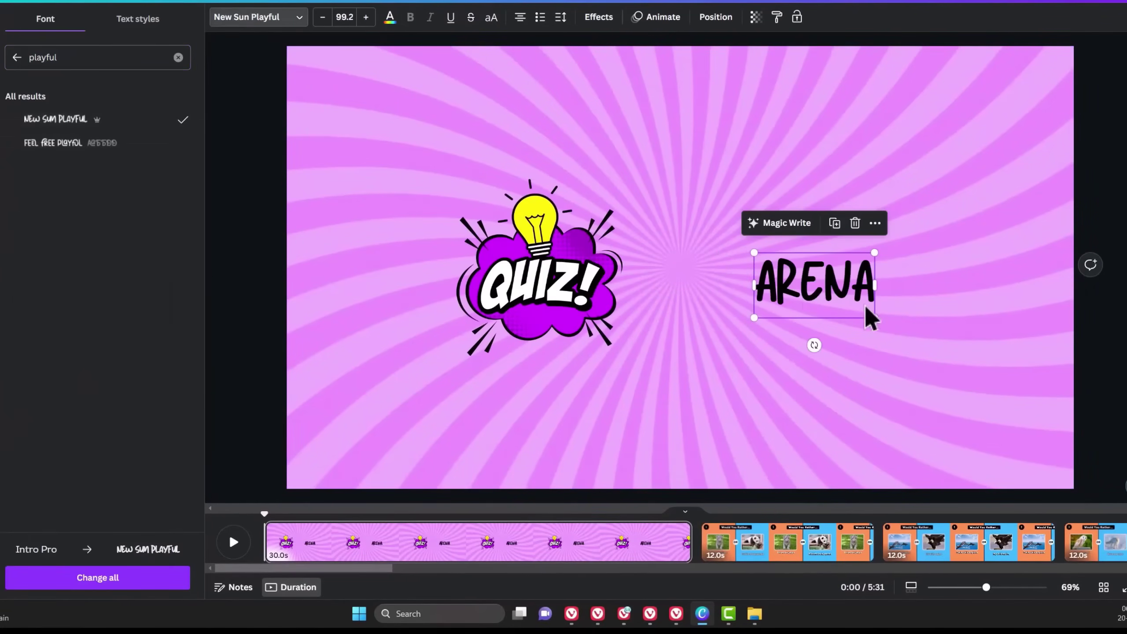
left_click(599, 18)
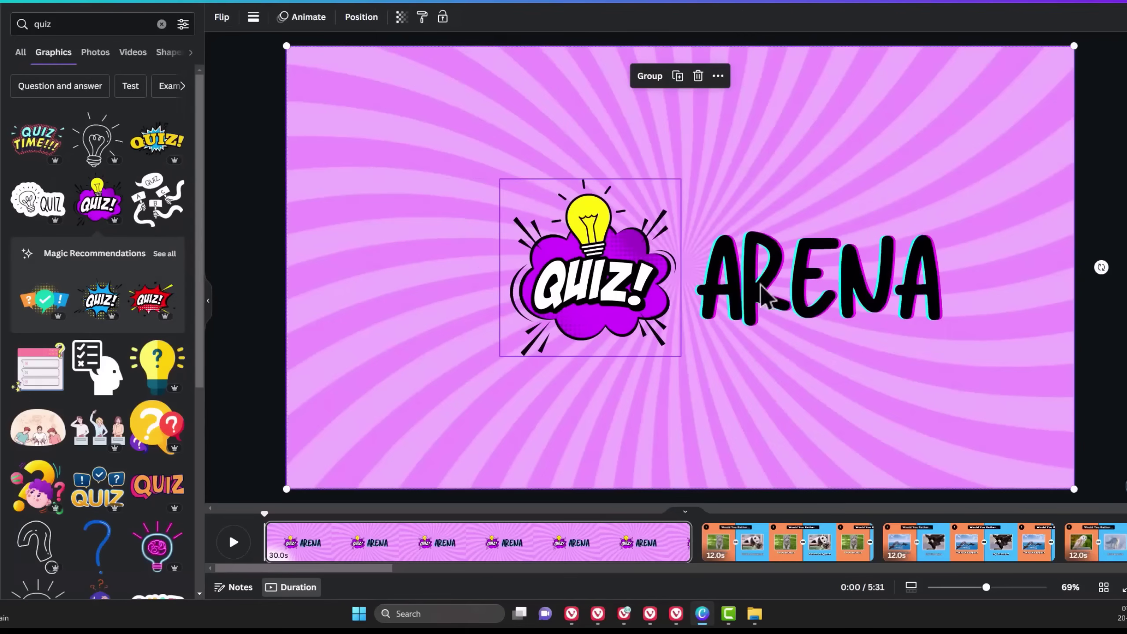
Animate the quiz graphic and ARENA text together with Tumble on enter, plus a Pulse motion effect at reduced intensity
left_click(818, 377, "shift")
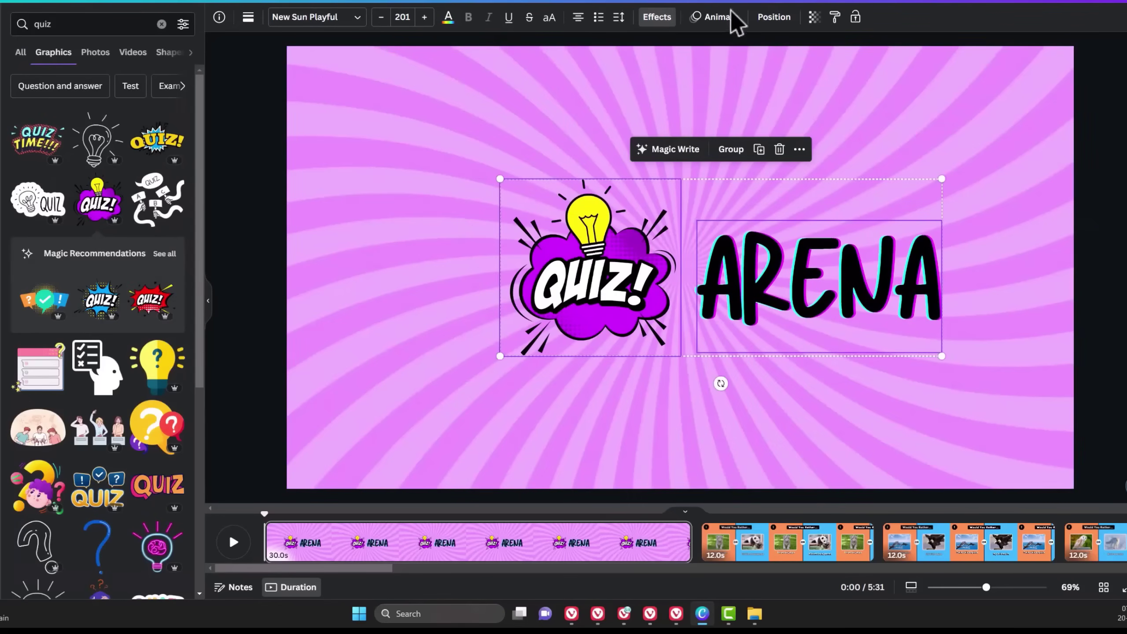
left_click(730, 18)
left_click(33, 403)
left_click(82, 444)
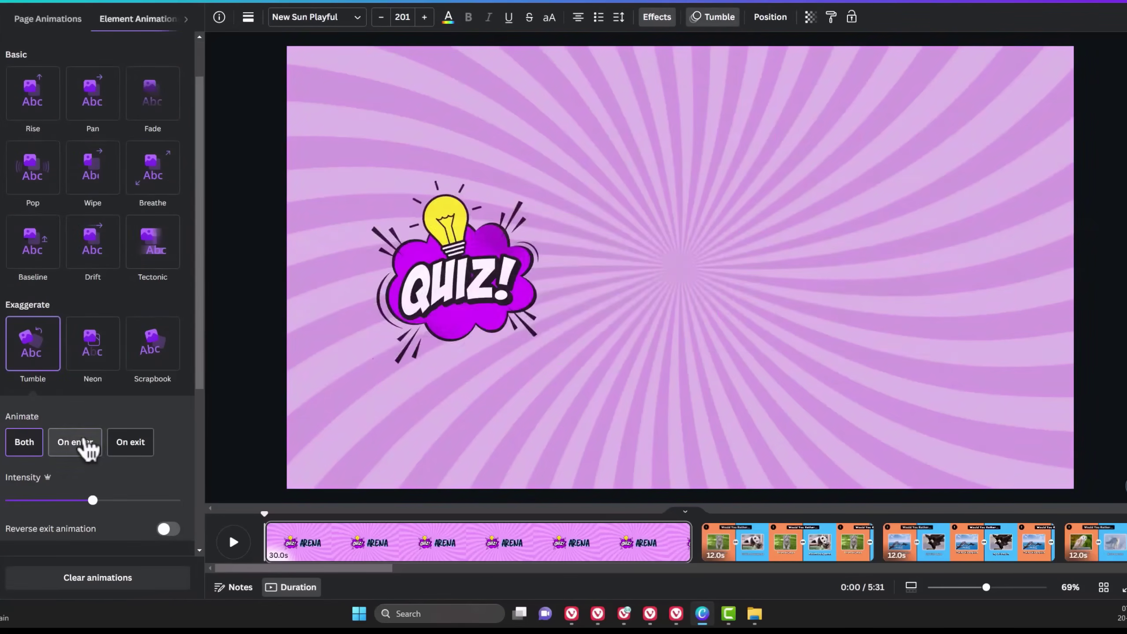
scroll(151, 397, "down", 3)
scroll(153, 397, "down", 3)
left_click(158, 398)
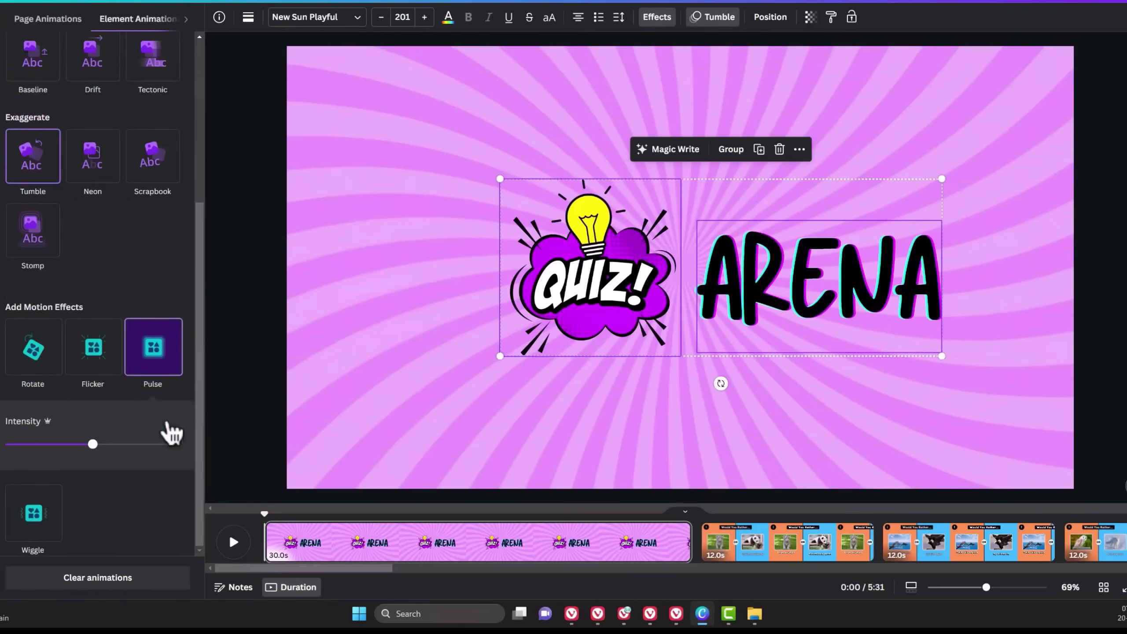
left_click_drag(54, 446, 14, 445)
Duplicate the Quiz Arena intro page
left_click(539, 558)
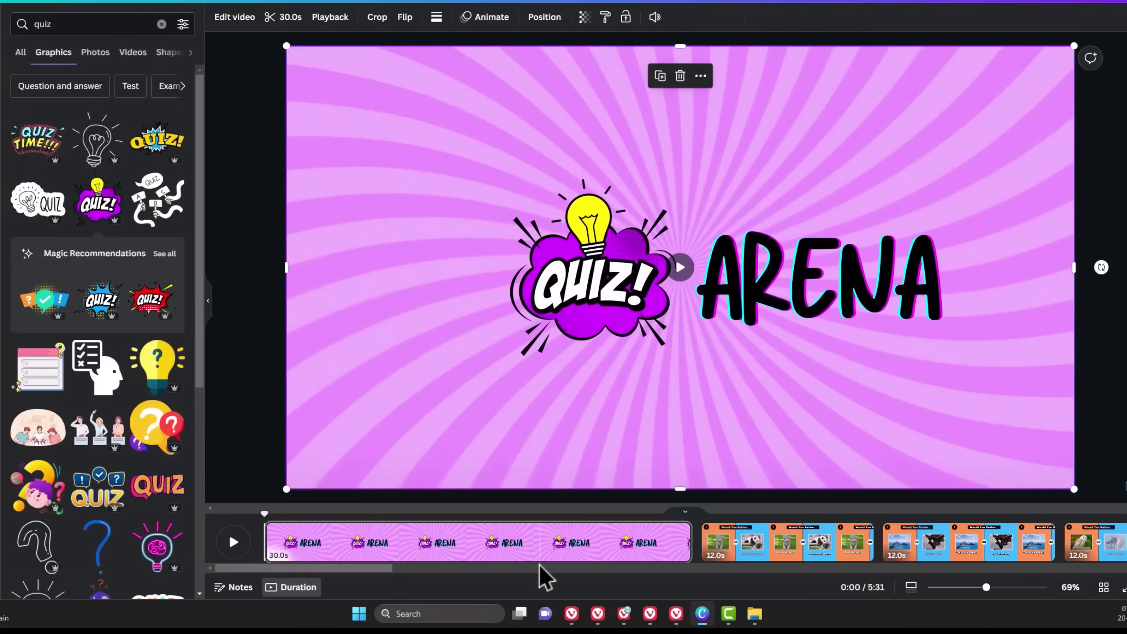
right_click(557, 563)
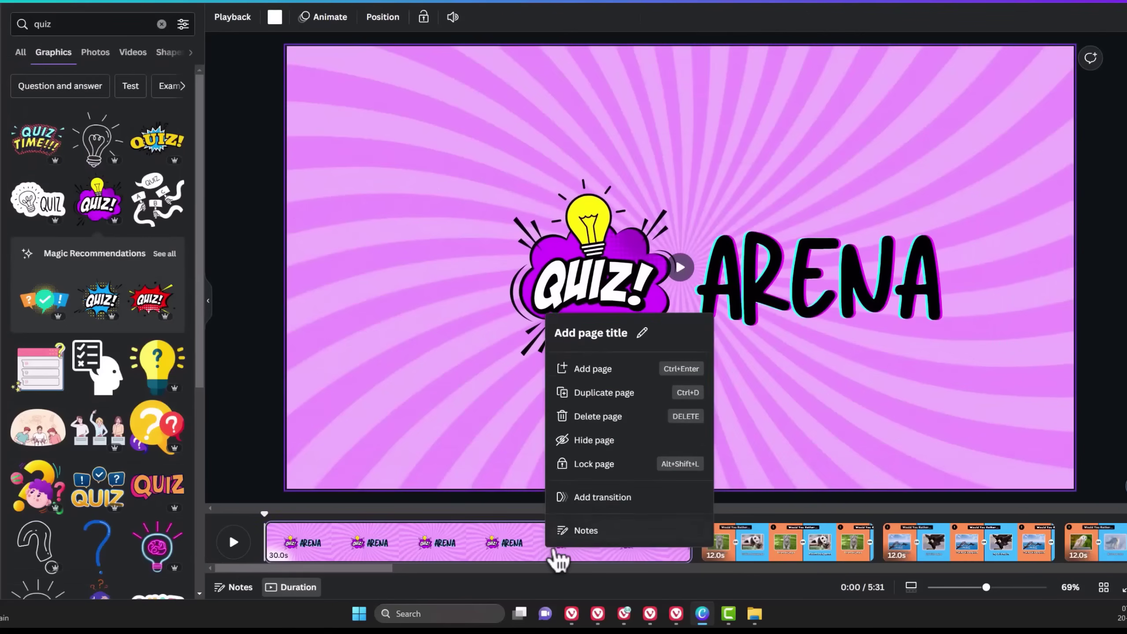
left_click(628, 394)
Replace the quiz graphic on the duplicated page with the six-panel safari photo from an "animals" search, enlarged to cover the page
left_click(590, 276)
left_click(42, 24)
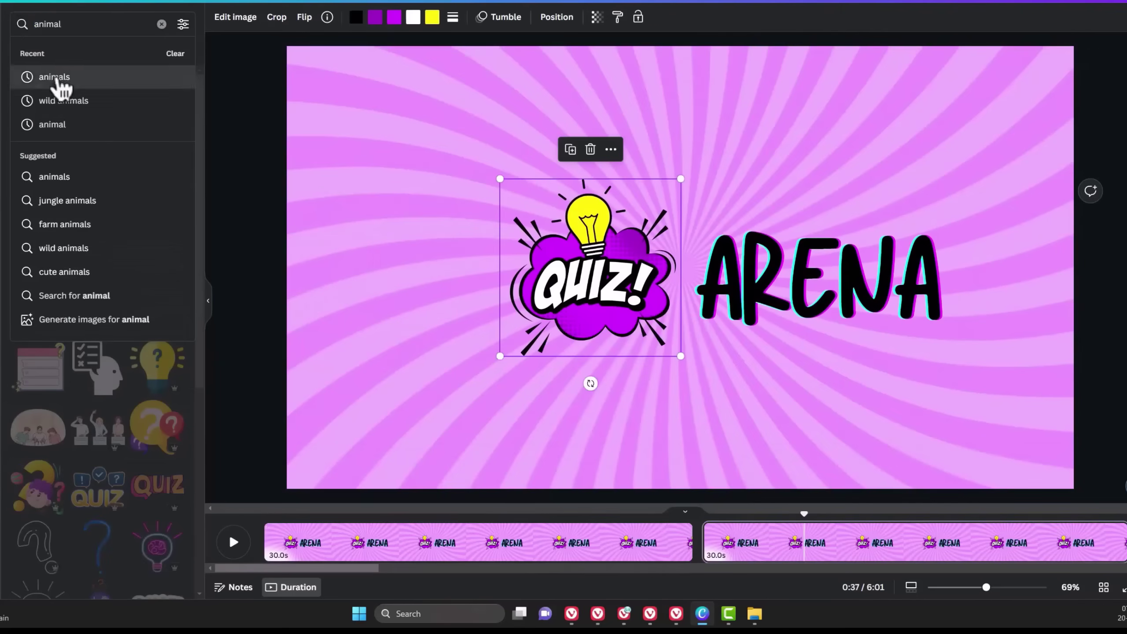
left_click(54, 77)
left_click(590, 150)
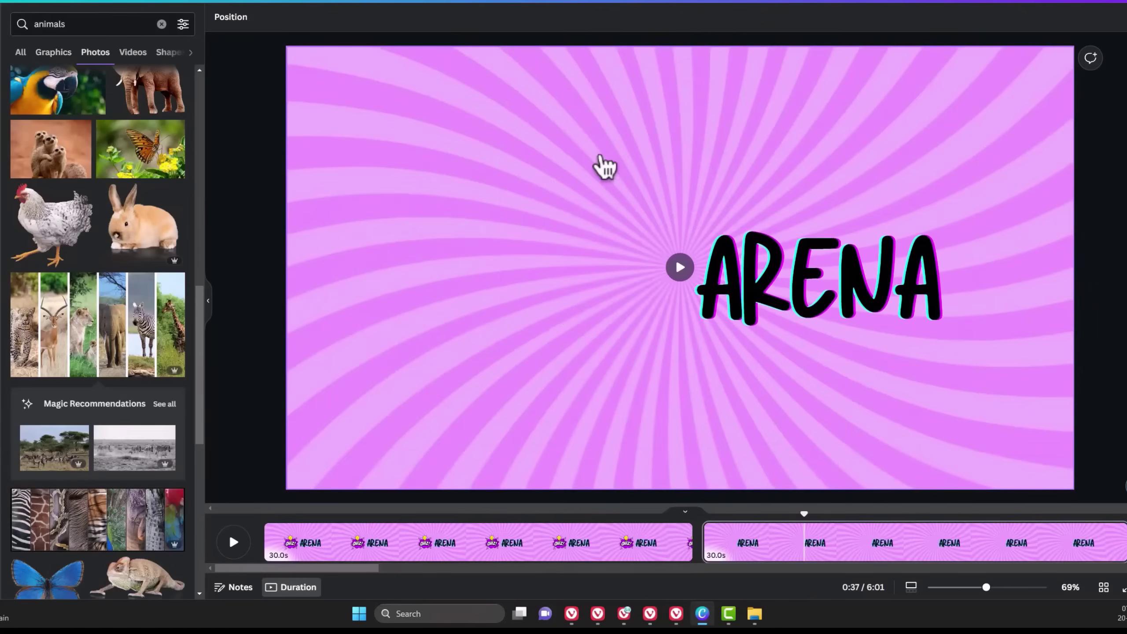
left_click(82, 329)
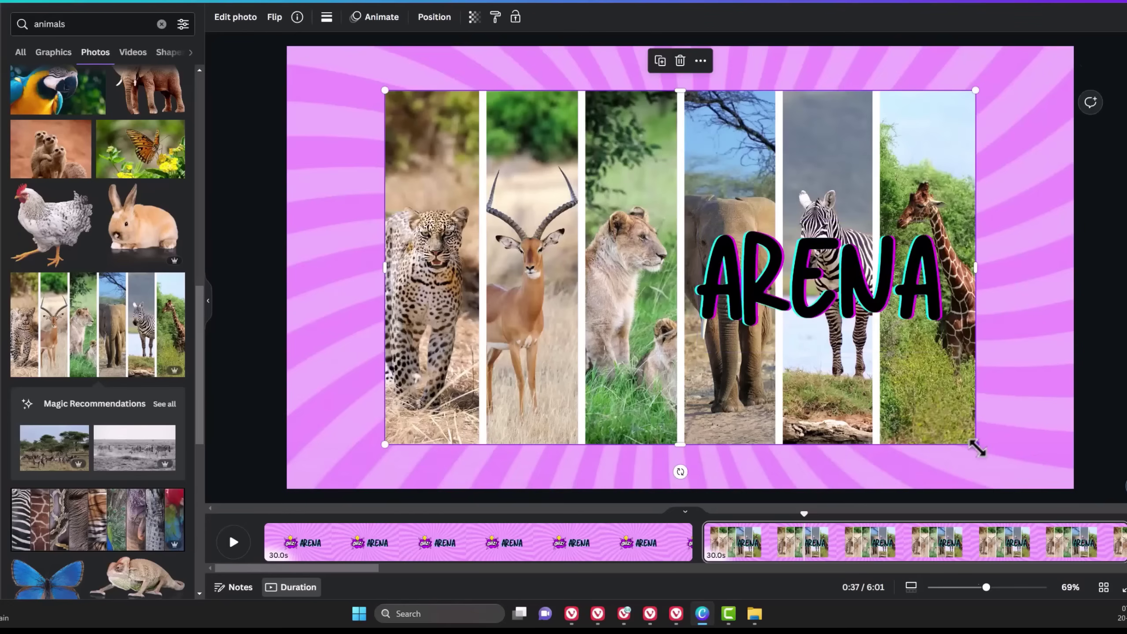
scroll(886, 395, "down", 2)
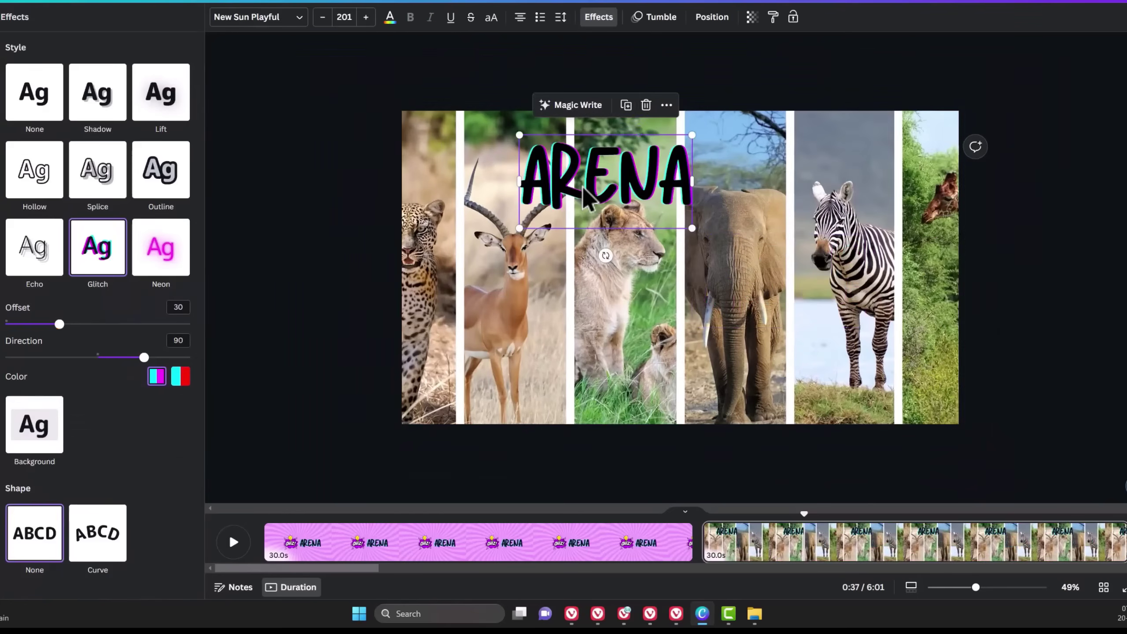
Change the ARENA text on the animal page to "Would You Rather" and give it the Background effect
double_click(583, 187)
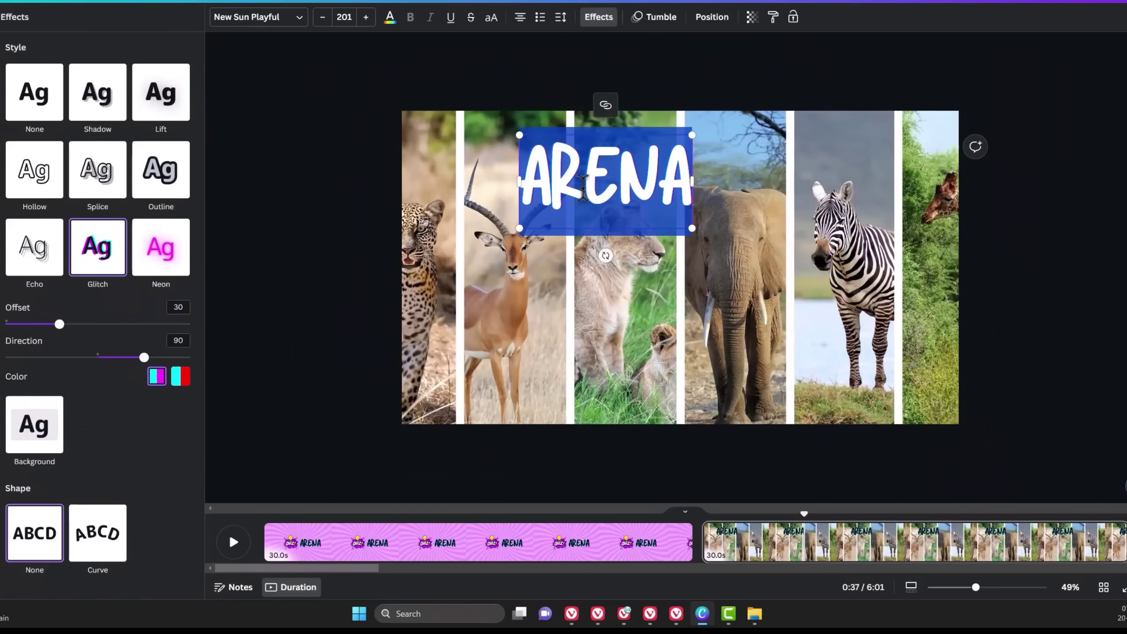
type("Would You Rather")
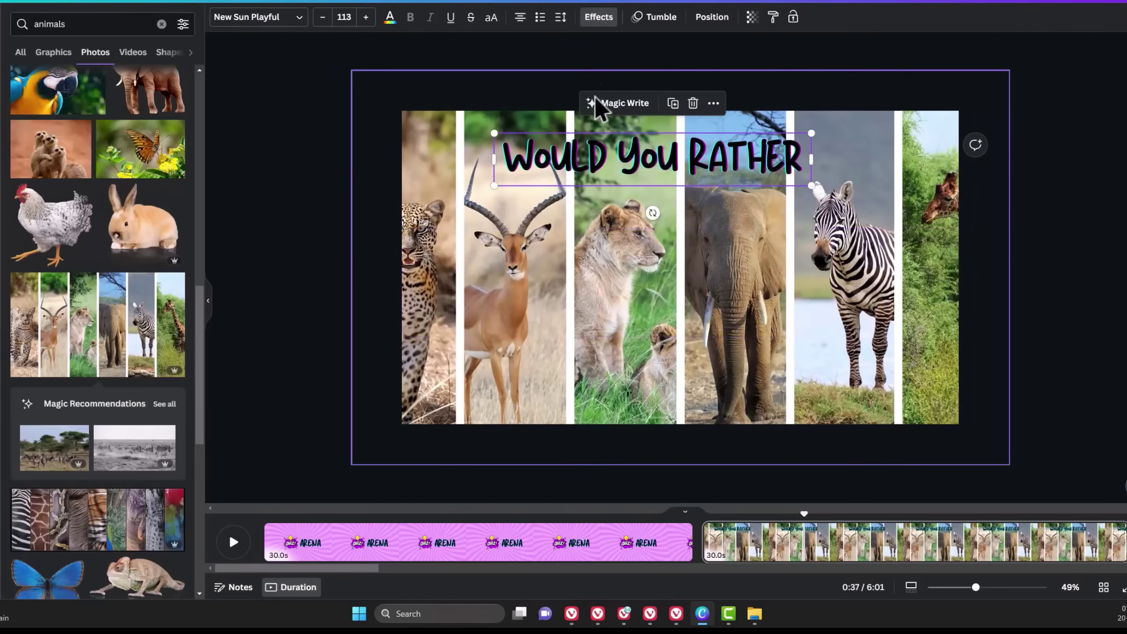
left_click(599, 16)
left_click(33, 313)
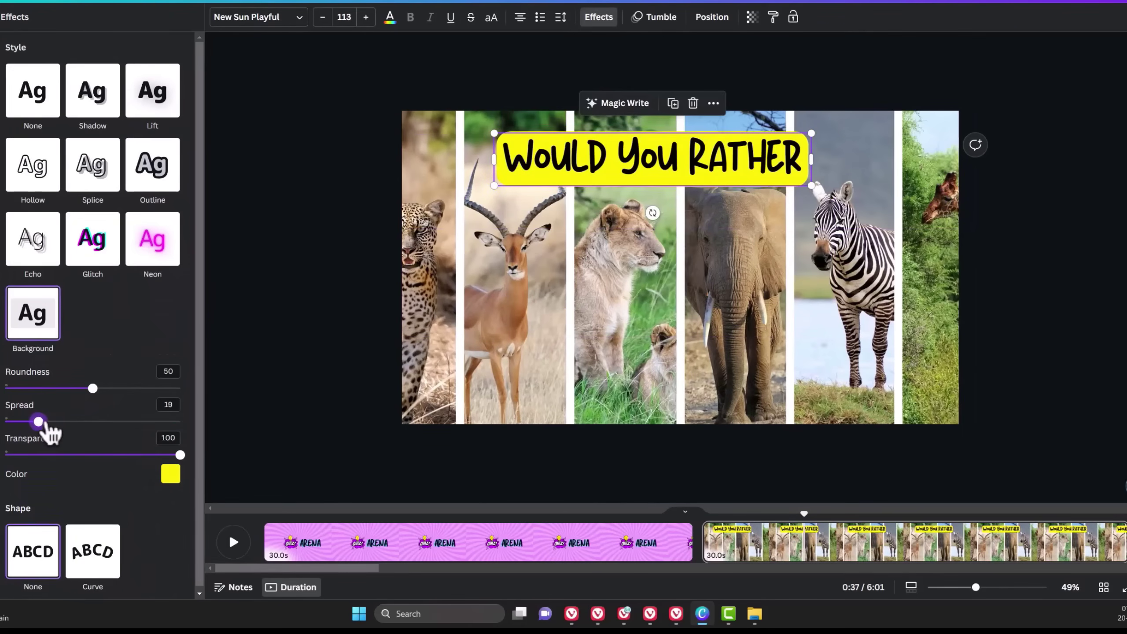
Set the title's background colour to black and its lettering to yellow
left_click(170, 475)
left_click(78, 350)
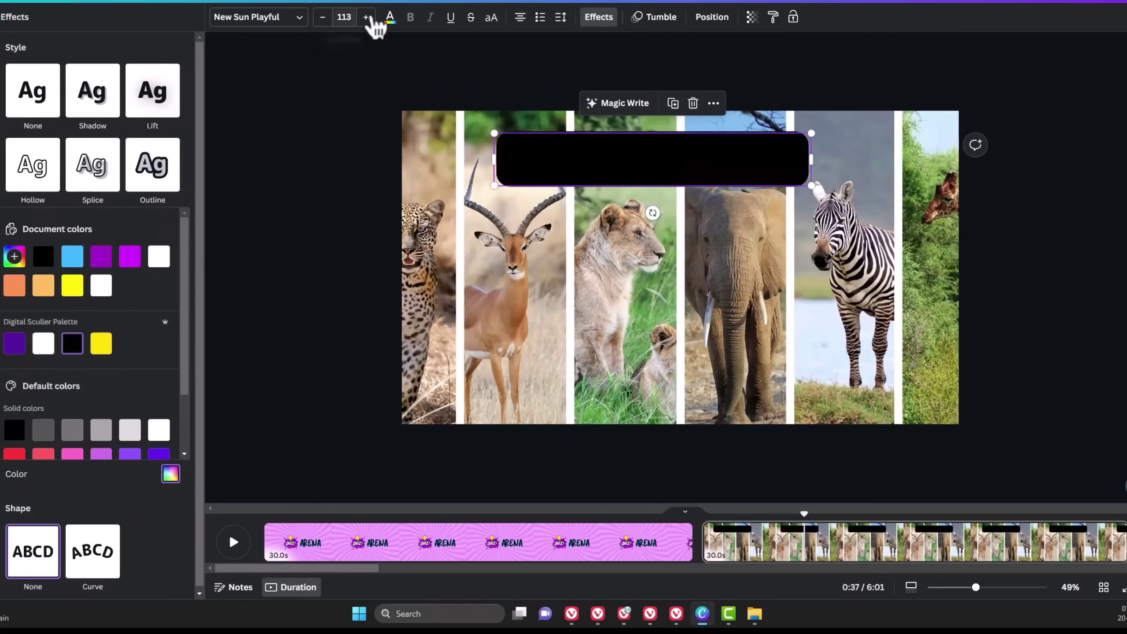
left_click(389, 17)
left_click(76, 121)
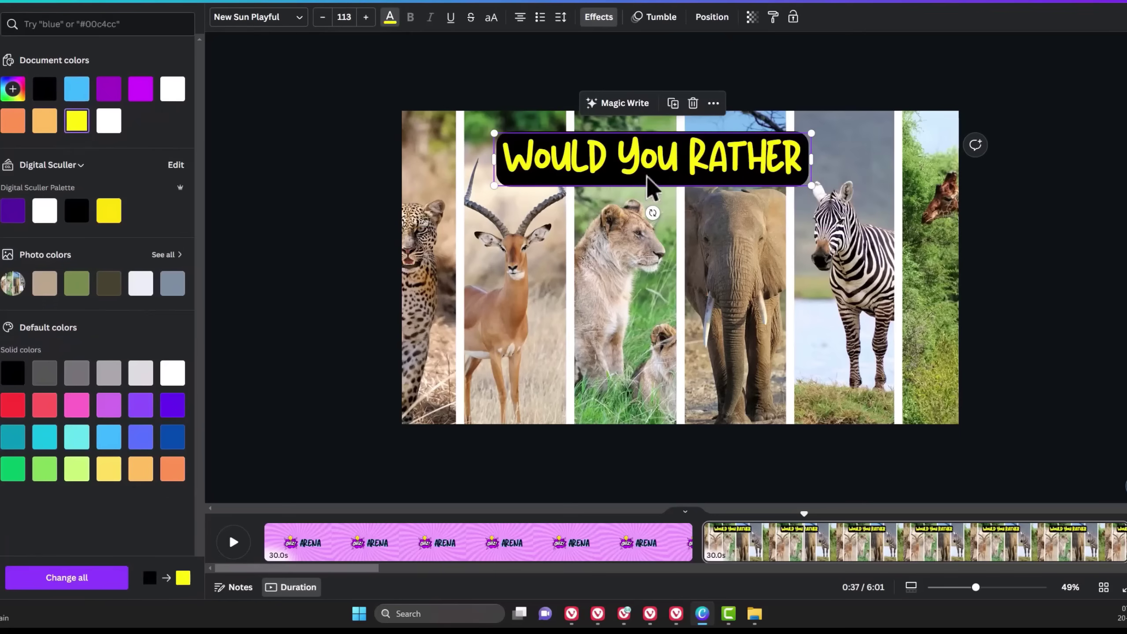
Duplicate the Would You Rather title, place the copy near the page's lower edge and change its text to "Animal Edition"
key("ctrl+d")
left_click_drag(649, 186, 677, 399)
double_click(677, 381)
type("Animal Editio")
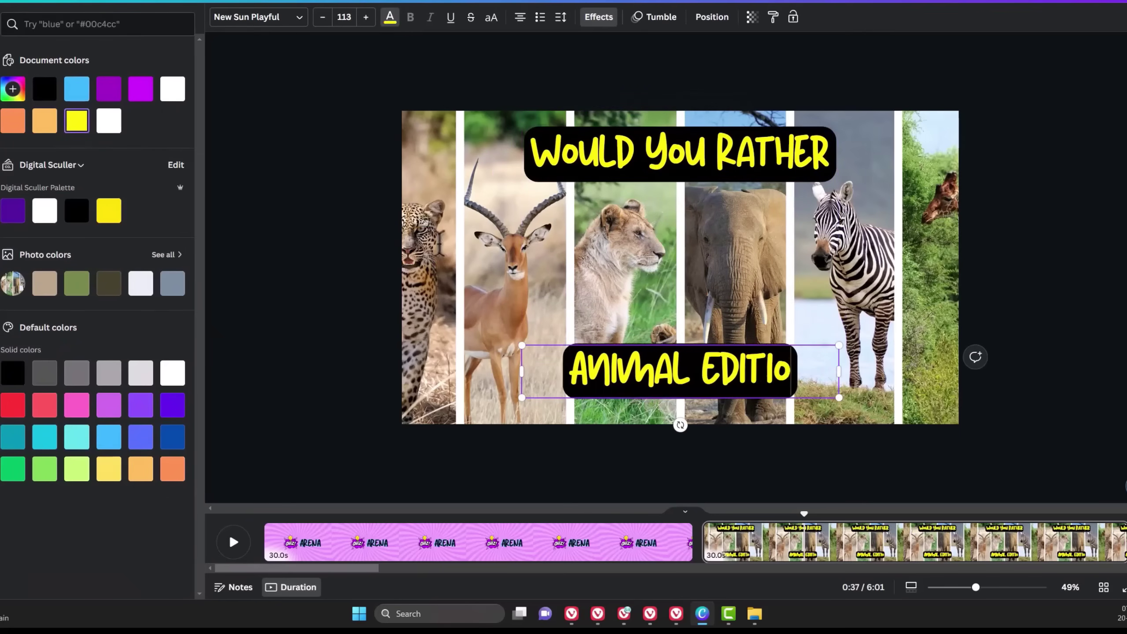
type("n")
Search graphics for "subscribe" and add the red animated SUBSCRIBE button to the animal title page
left_click(444, 266)
left_click(114, 24)
type("subs")
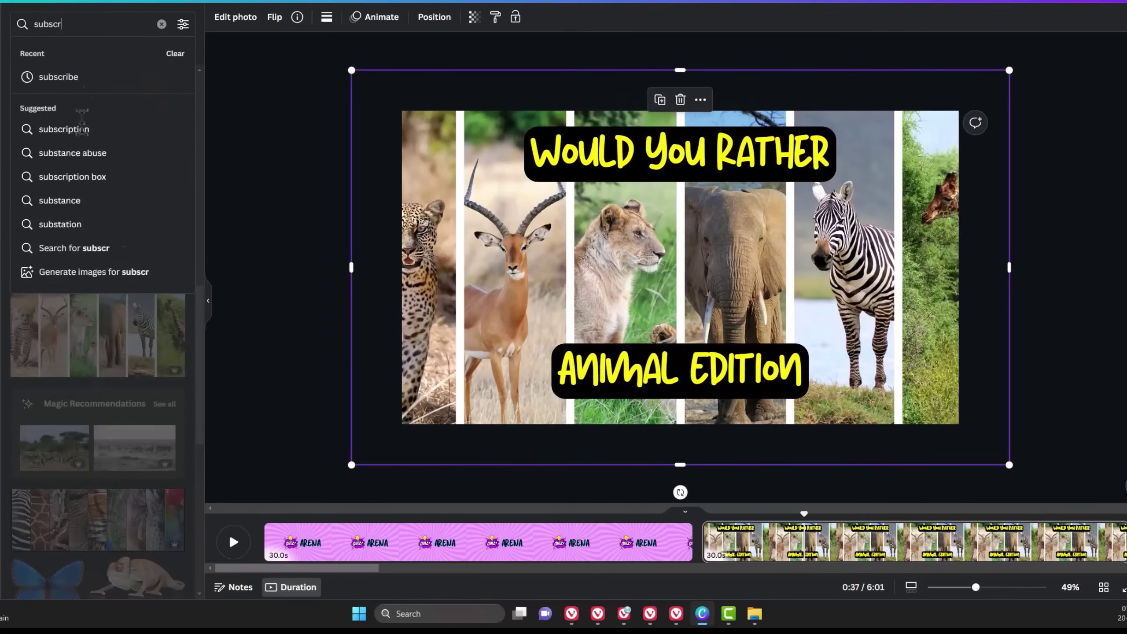
type("cr")
left_click(58, 77)
left_click(38, 268)
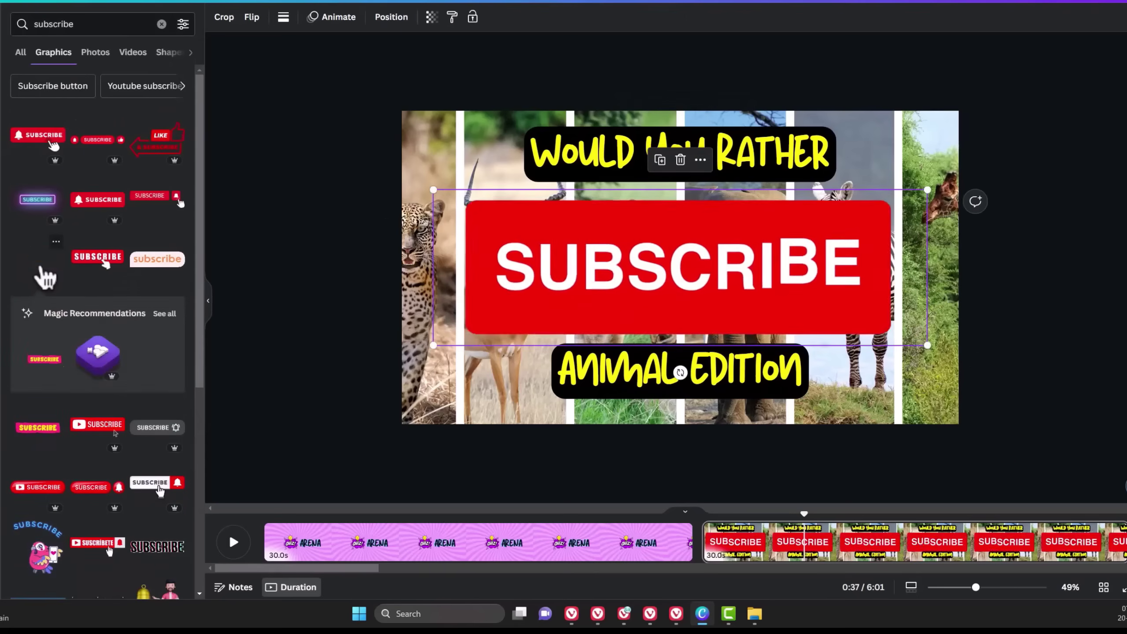
Shrink the SUBSCRIBE button to fit between the two titles and give it the Pop animation
left_click_drag(927, 346, 776, 282)
left_click(337, 17)
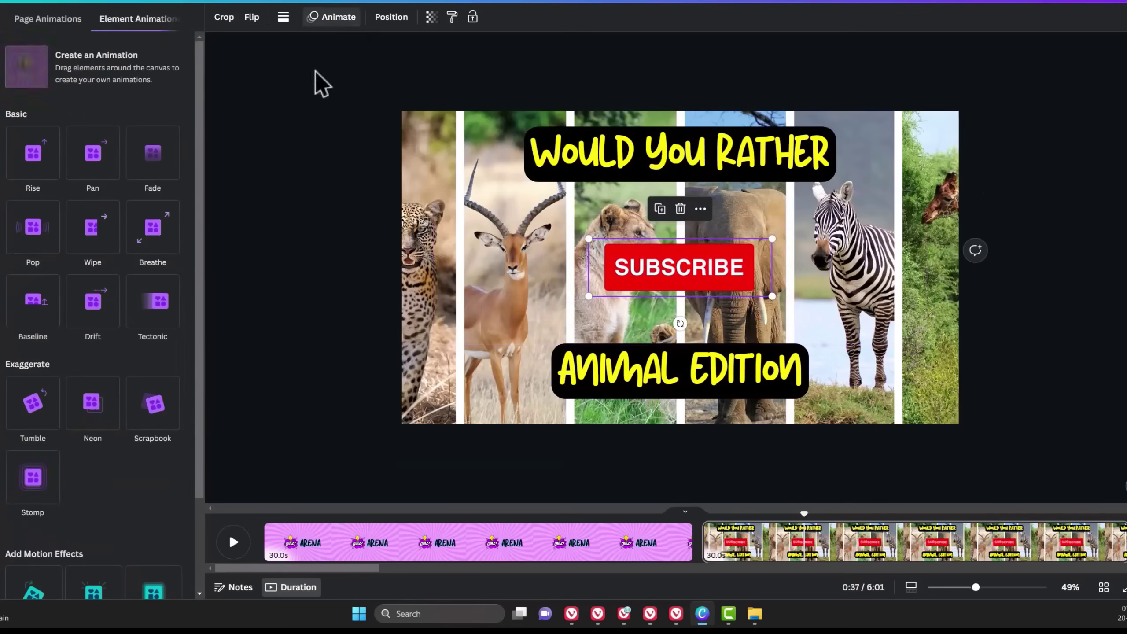
left_click(36, 235)
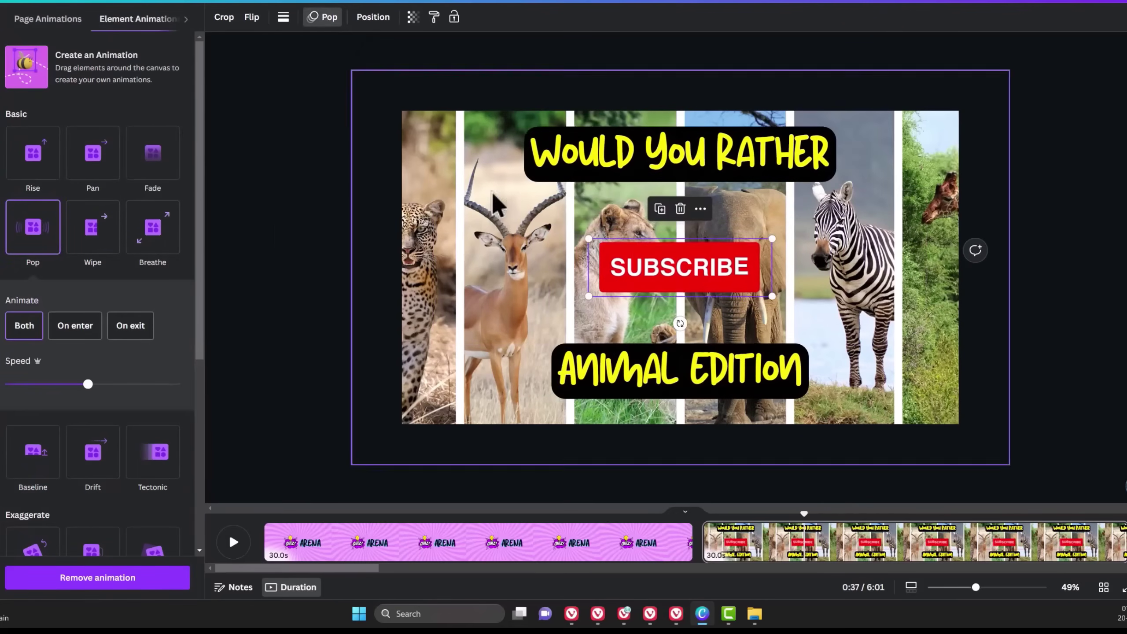
Clear the existing animation from the Would You Rather and Animal Edition titles and apply the Burst text animation to both
left_click(628, 163)
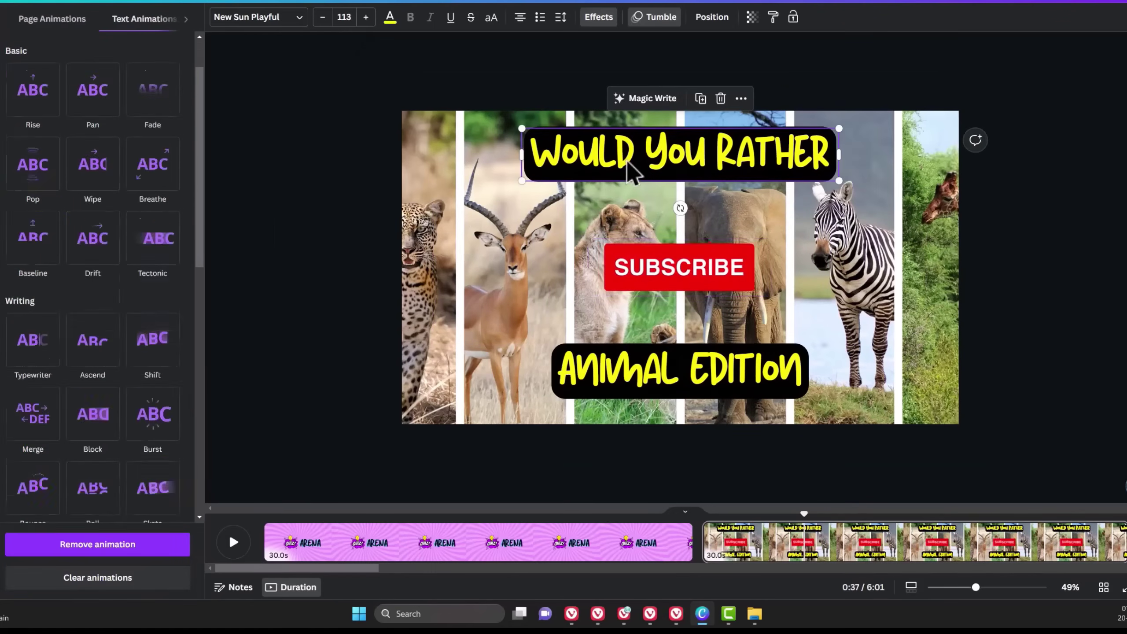
left_click(624, 395, "shift")
left_click(128, 589)
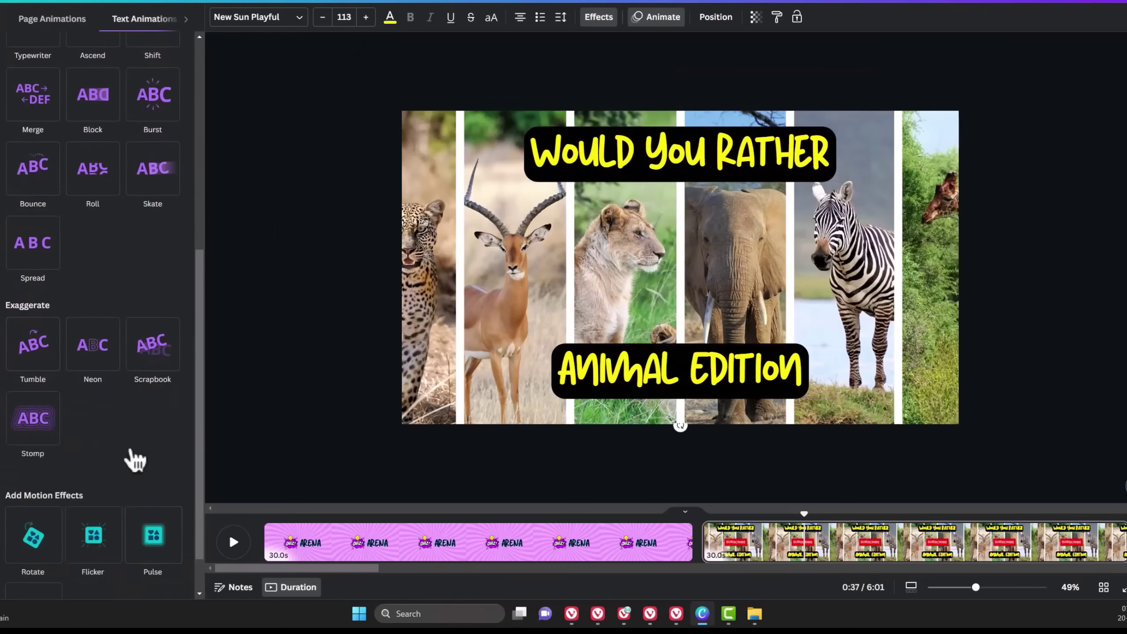
scroll(168, 230, "up", 2)
left_click(173, 175)
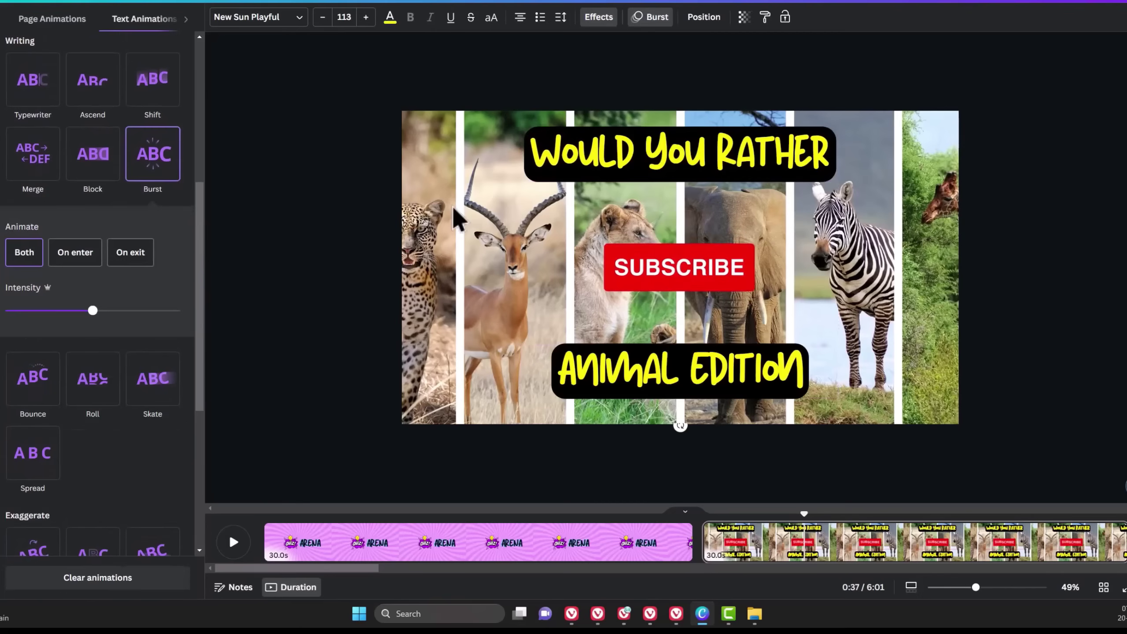
Add the Pulse motion effect to the animal background photo and reduce its intensity to the minimum
left_click(440, 222)
scroll(146, 439, "down", 5)
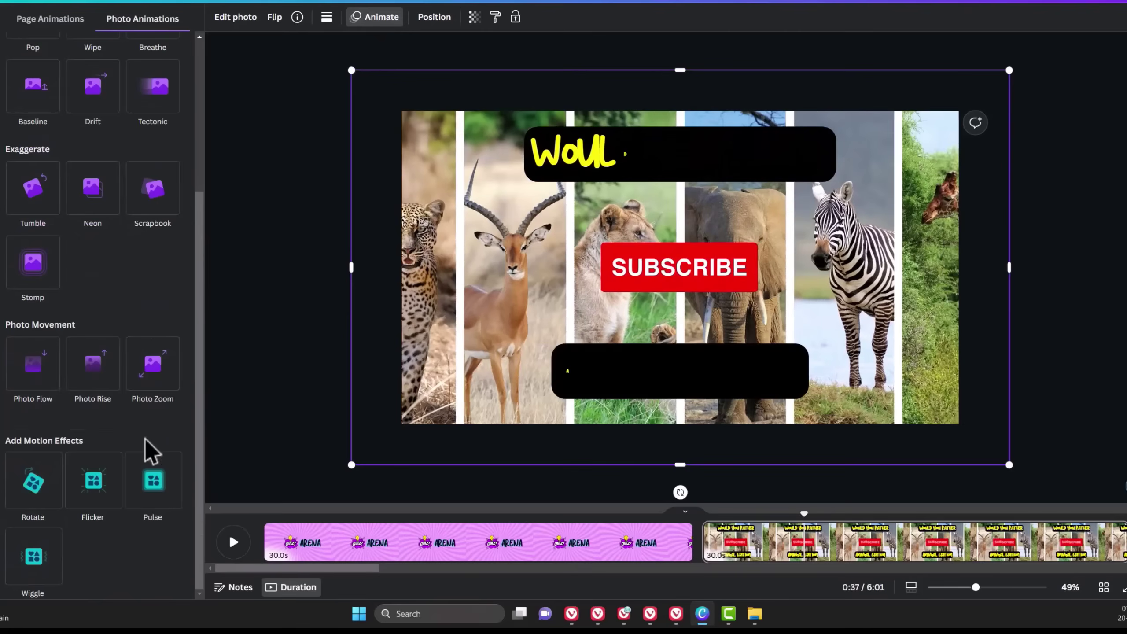
left_click(156, 475)
scroll(142, 515, "down", 1)
left_click_drag(95, 535, 5, 534)
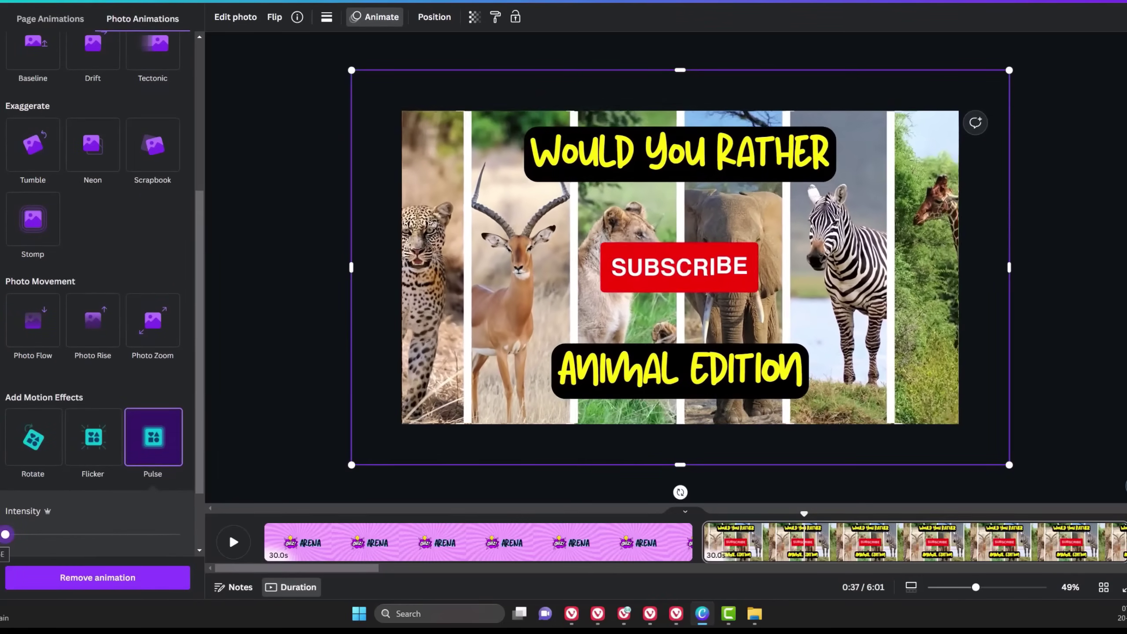
Add a blank page after the last question page of the video
left_click(323, 574)
left_click_drag(323, 571, 1105, 569)
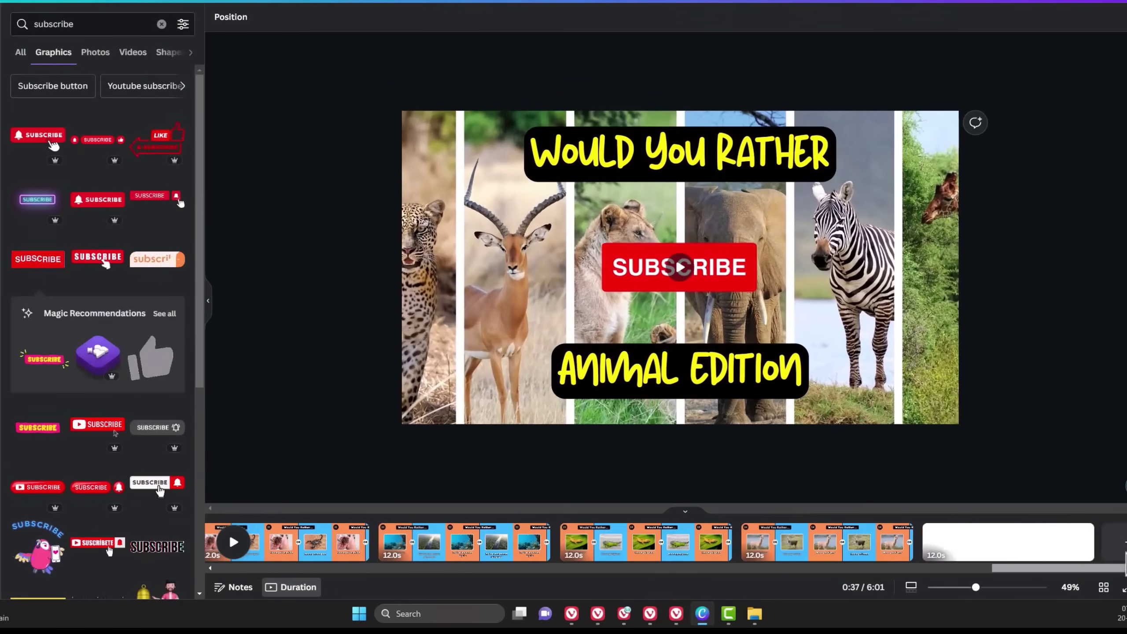
left_click(1121, 555)
Search videos for "end screen" and fill the blank page with the red and teal 10-second thanks-for-watching clip
left_click(78, 24)
type("end s")
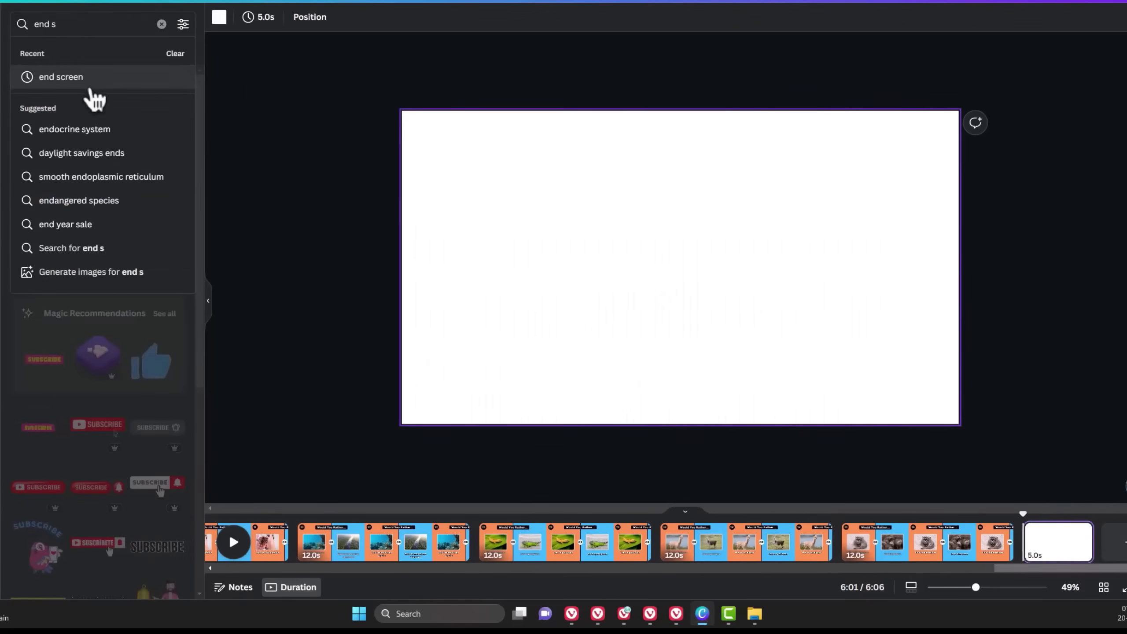
left_click(92, 79)
left_click(103, 52)
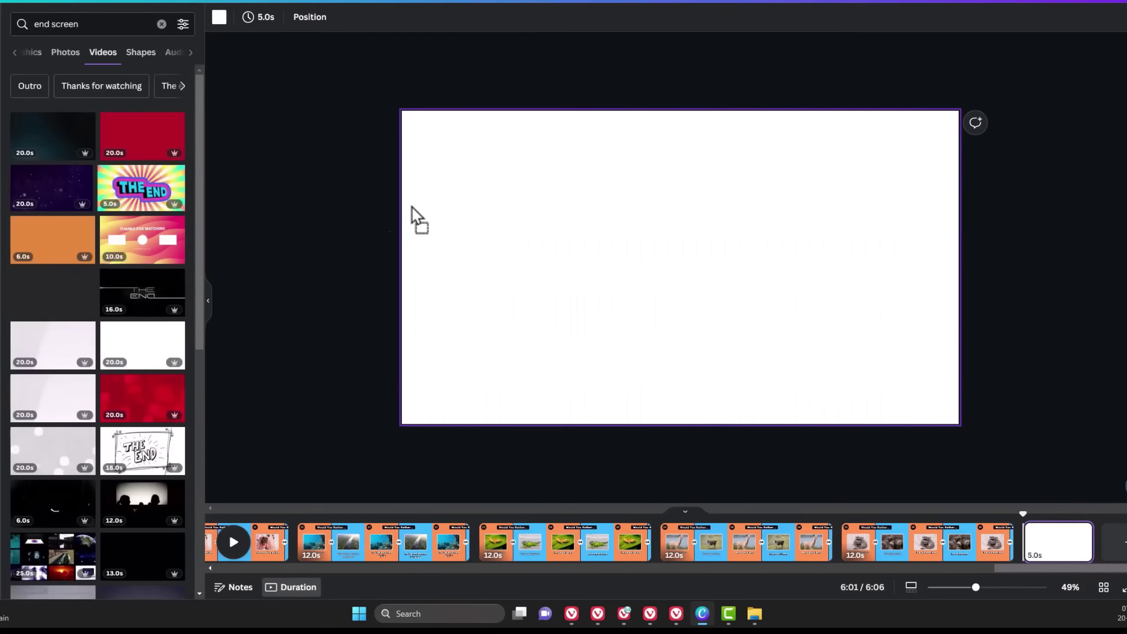
left_click_drag(412, 208, 420, 192)
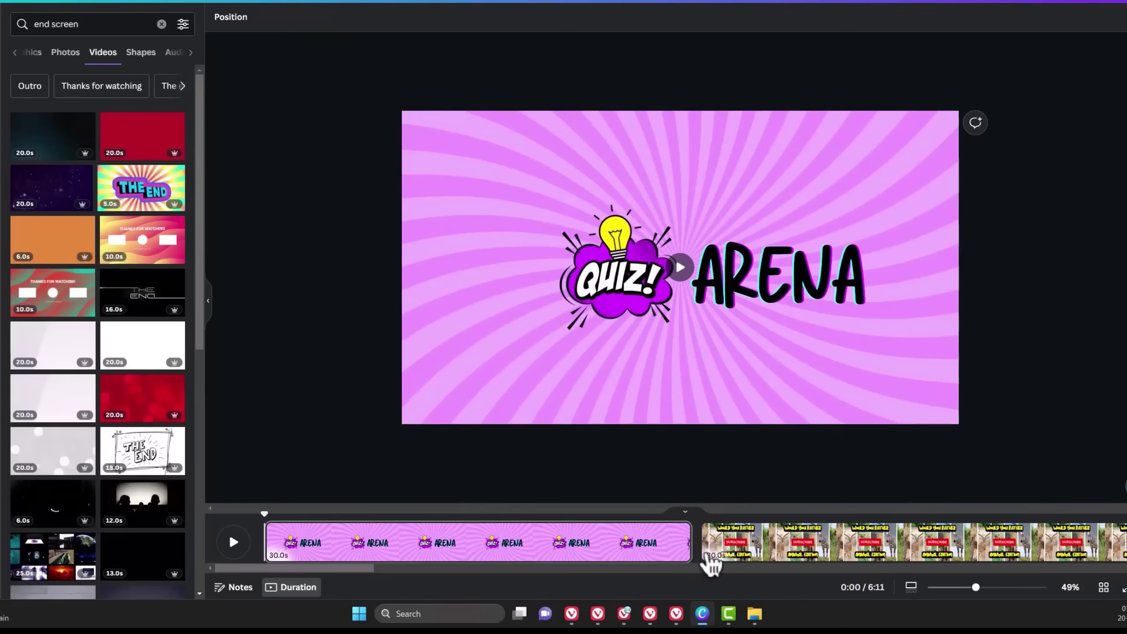
Add a 0.5-second Color Wipe transition after the intro page and apply it between all pages
left_click(706, 554)
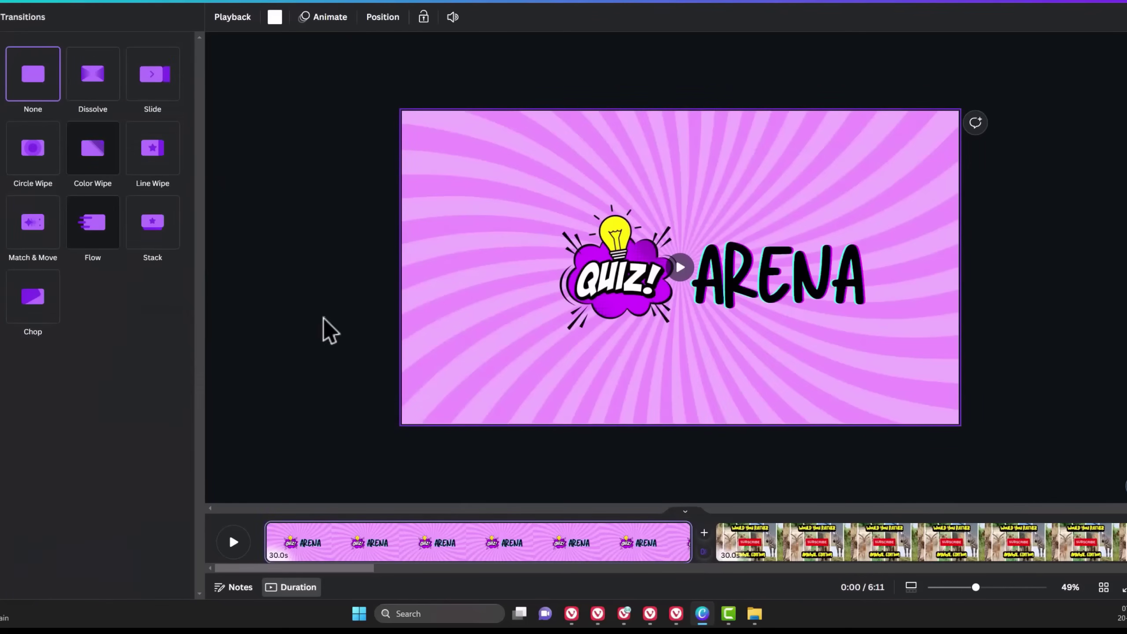
left_click(99, 173)
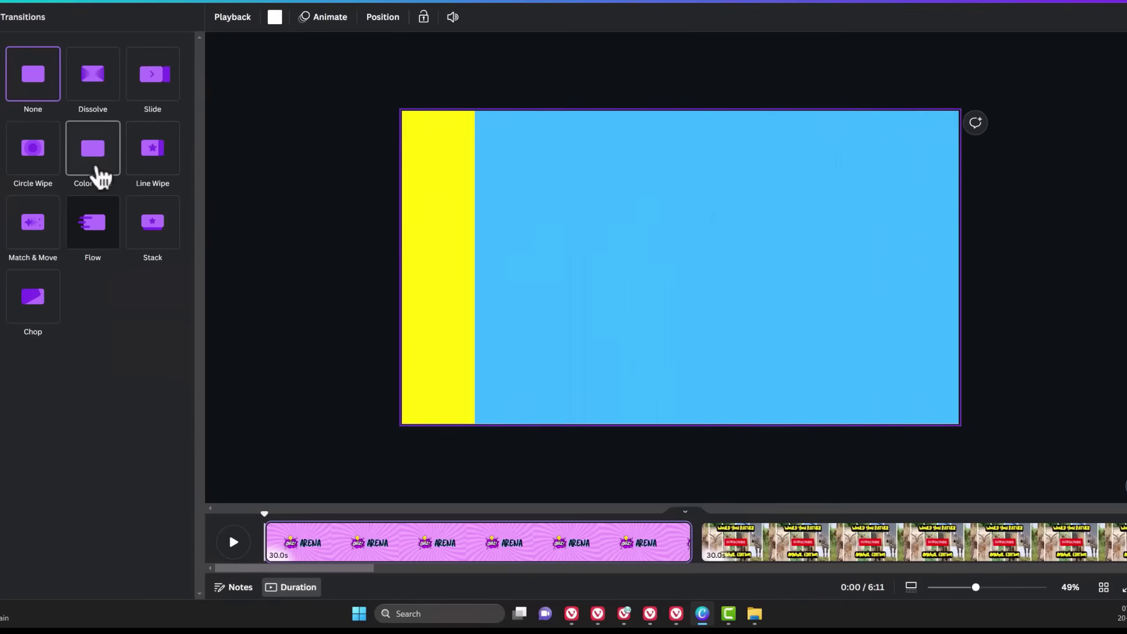
left_click(178, 217)
type("0.5")
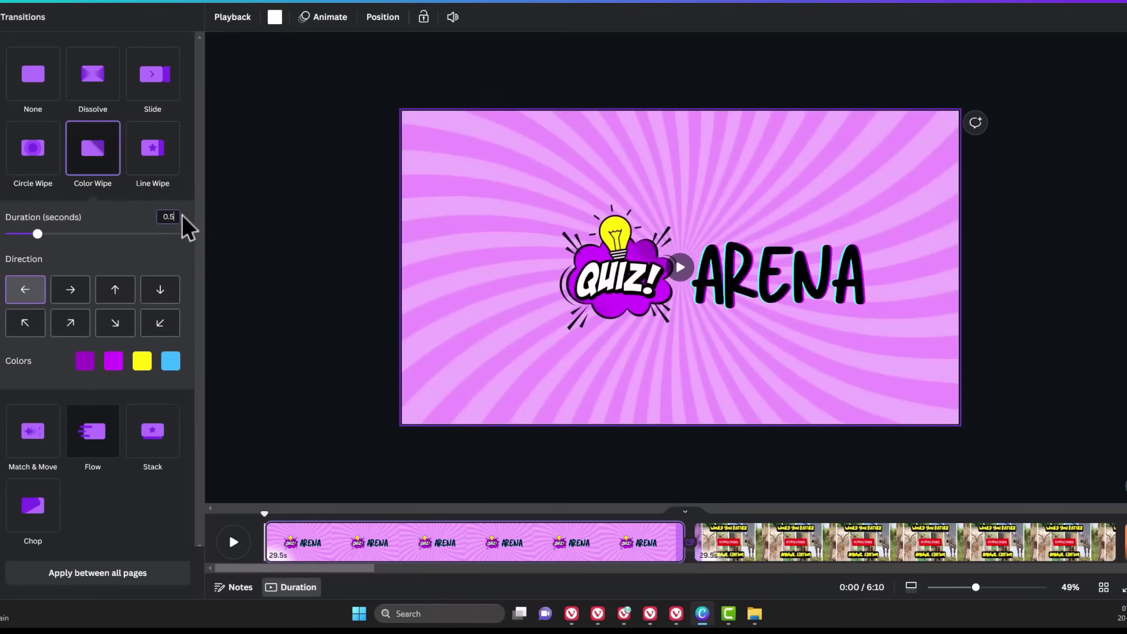
key("Return")
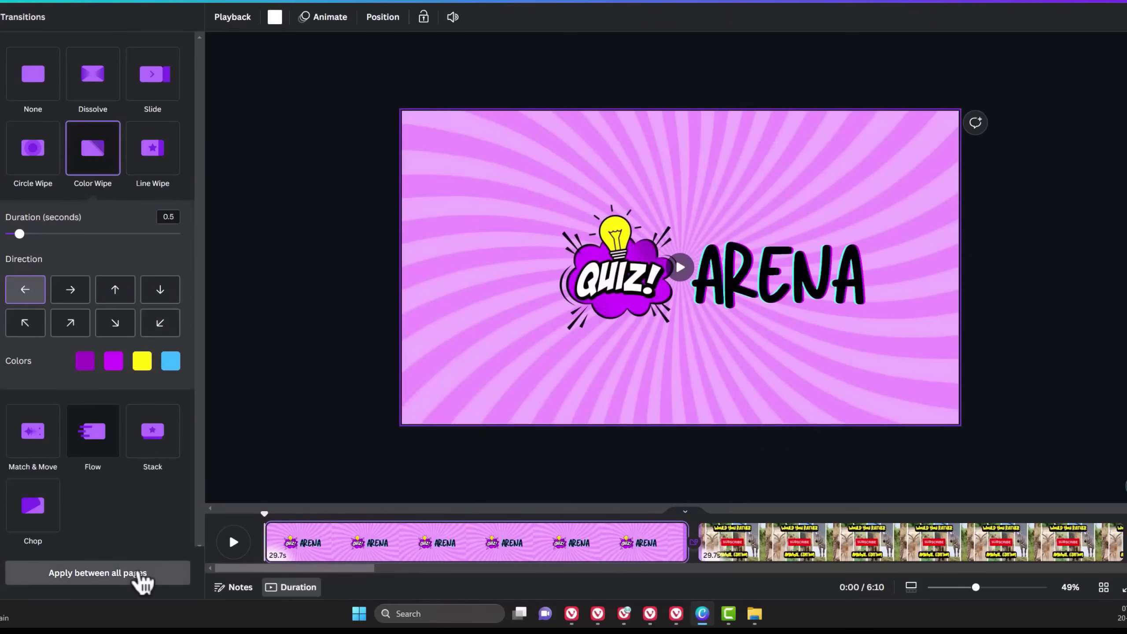
left_click(141, 578)
Change the transition between the ARENA intro page and the animal title page to Circle Wipe
scroll(566, 544, "right", 3)
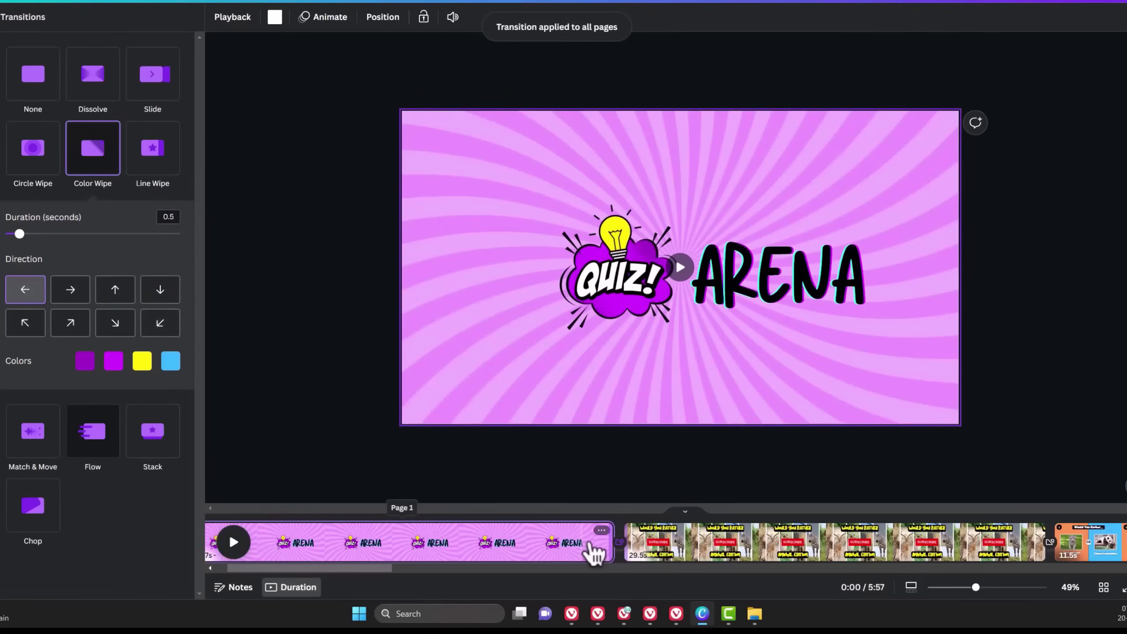
scroll(612, 559, "right", 3)
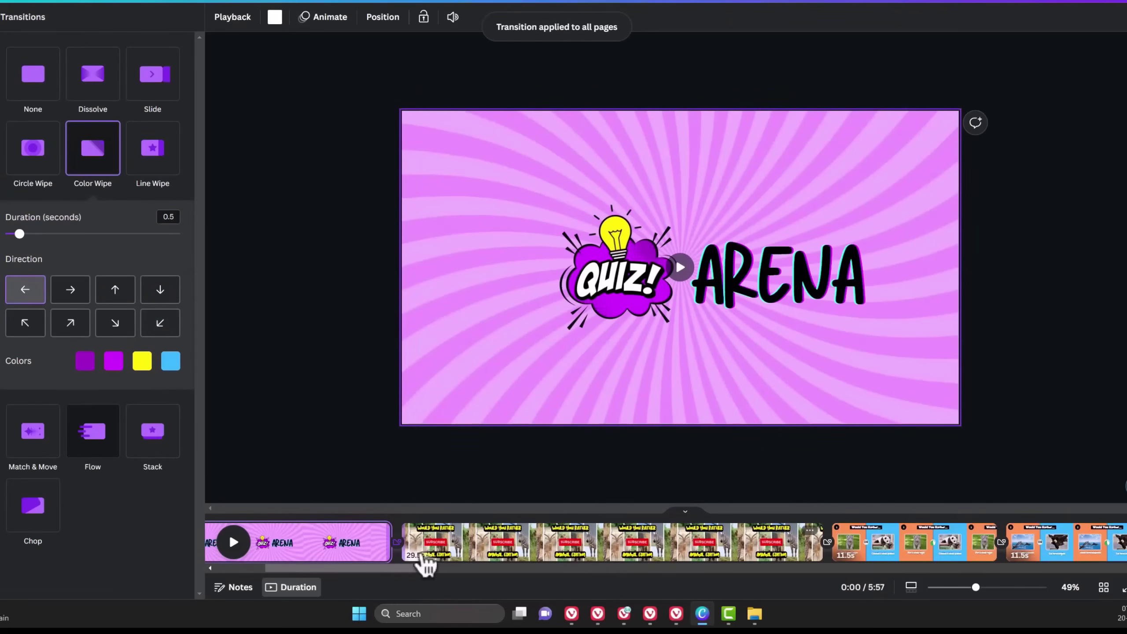
left_click(38, 149)
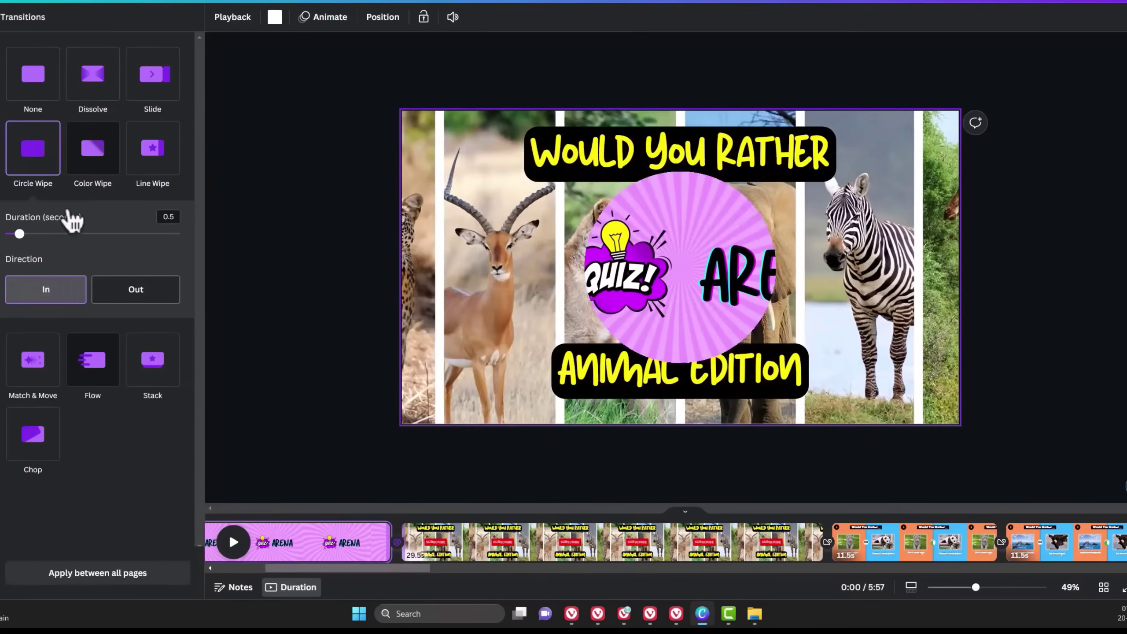
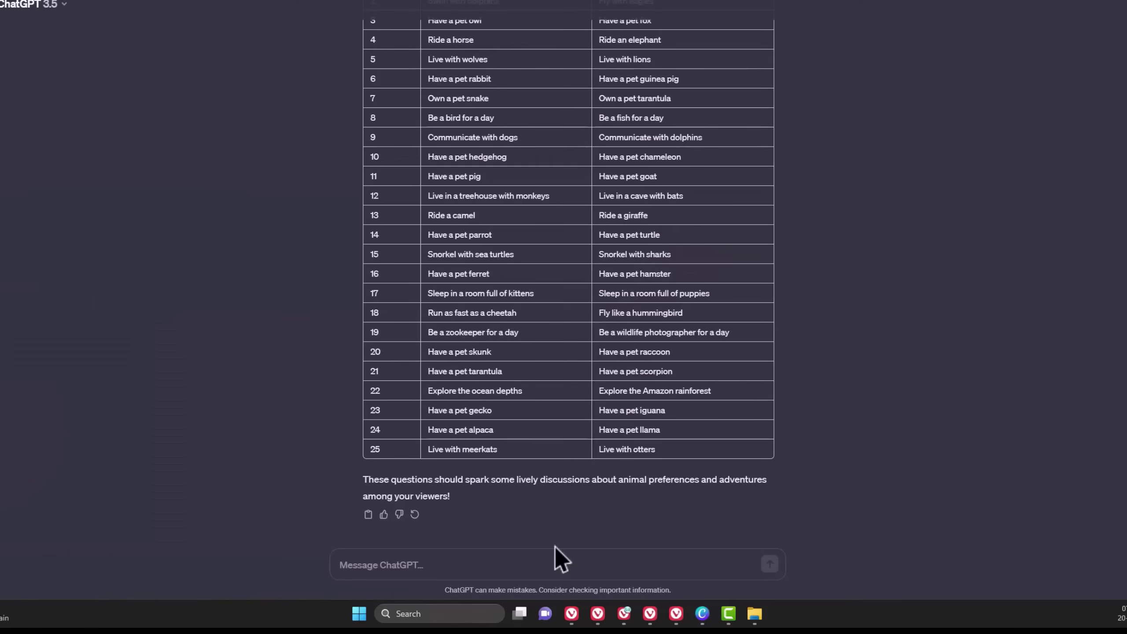
Switch to ChatGPT and send the prompt for combined Would You Rather voice lines, with examples for numbers 1 and 14
type("Example of number 1:  Would you rather pet a baby tiger or cuddle a baby panda? - Both are cute but I prefer Panda. what about you?  Example of number 14: Would you rather have a pet parrot or have a pet turtle? - Turtles are amazing but I love to have parrot sing for me.")
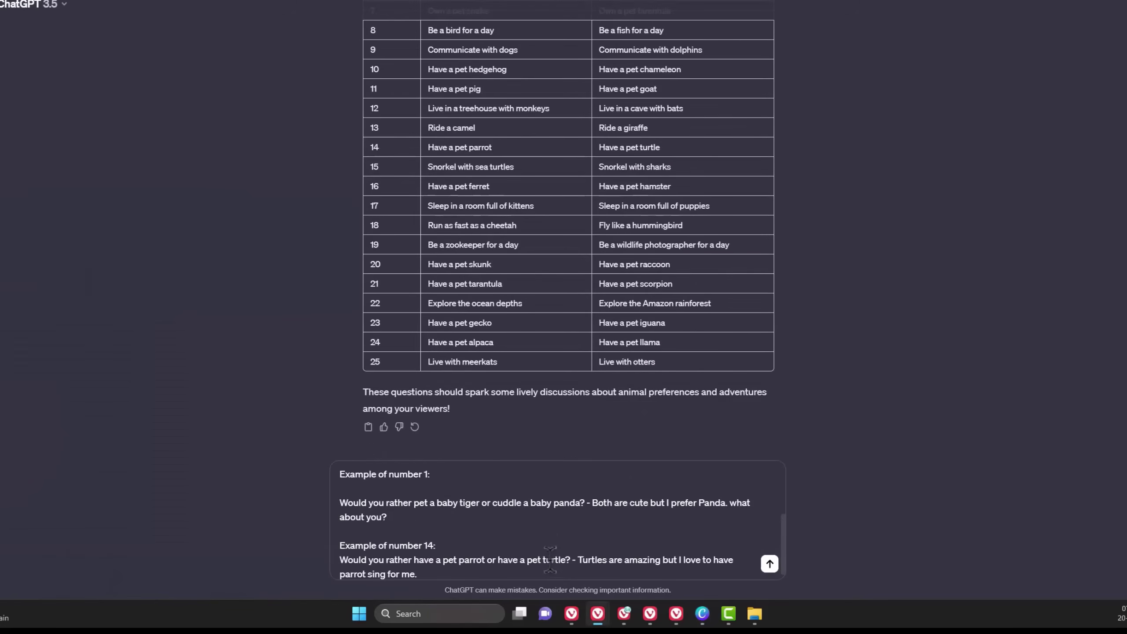
scroll(555, 523, "up", 5)
key("Return")
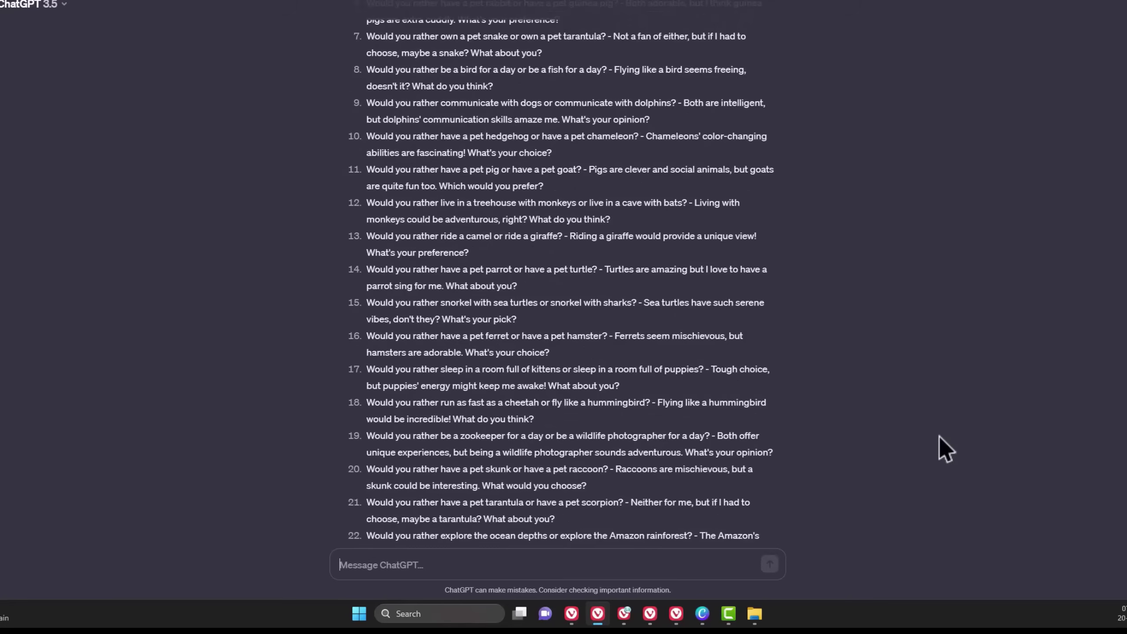
Copy the generated Would You Rather lines one by one so each becomes its own clipboard entry
scroll(745, 260, "up", 6)
triple_click(618, 165)
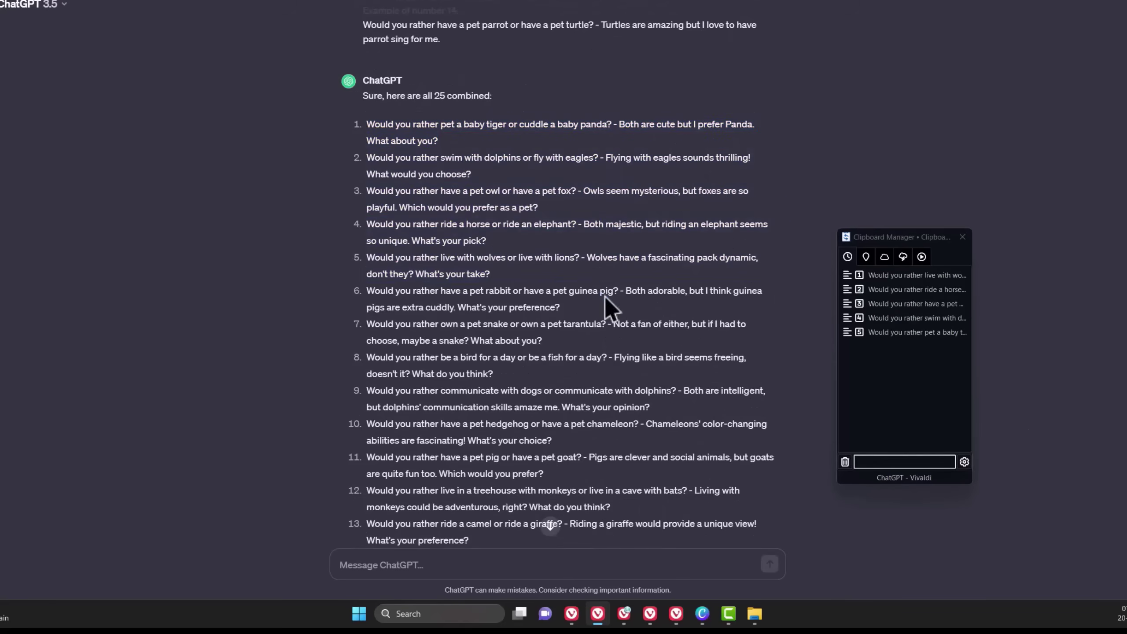
scroll(619, 395, "down", 4)
triple_click(599, 264)
key("ctrl+c")
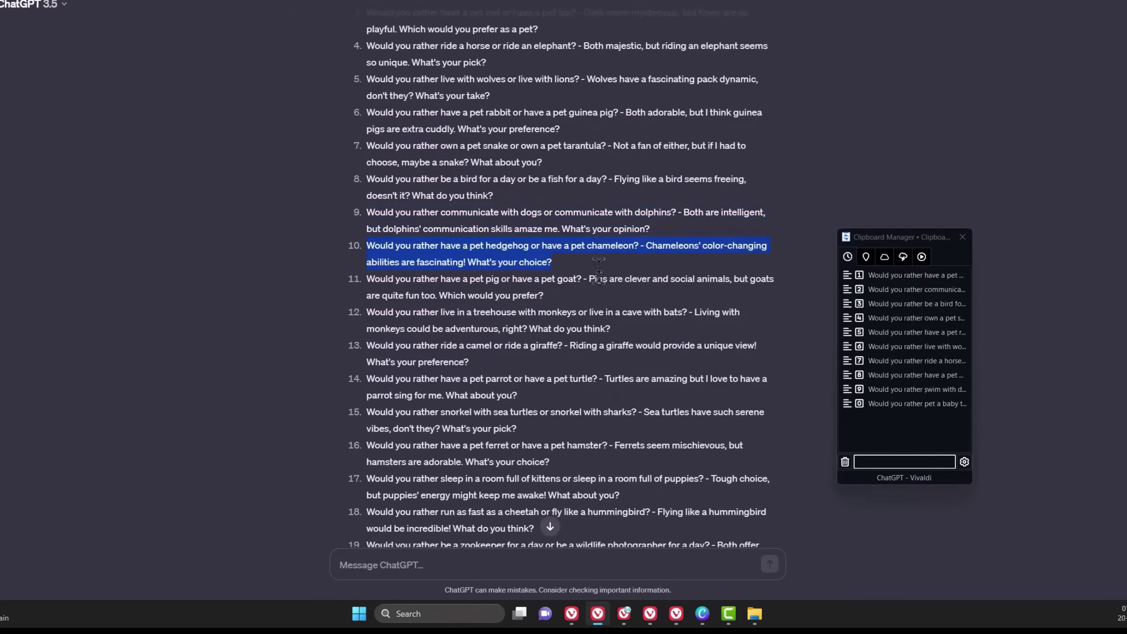
scroll(606, 309, "down", 2)
triple_click(609, 209)
key("ctrl+c")
triple_click(612, 229)
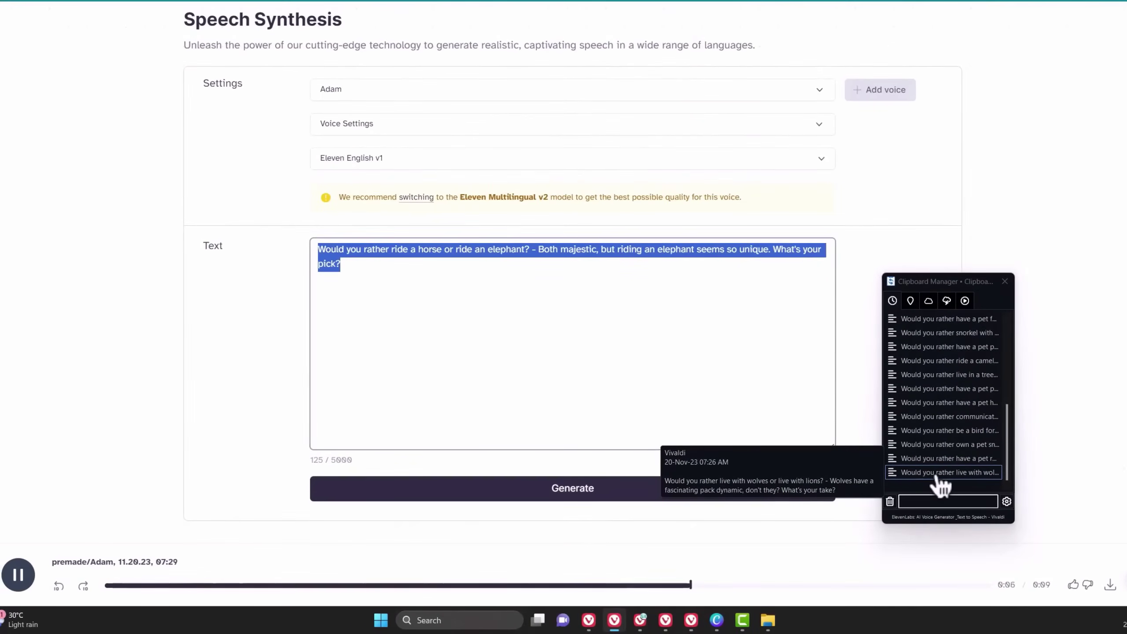
In ElevenLabs, generate separate speech clips for the wolves or lions line and the pet rabbit or guinea pig line
double_click(937, 474)
left_click(675, 489)
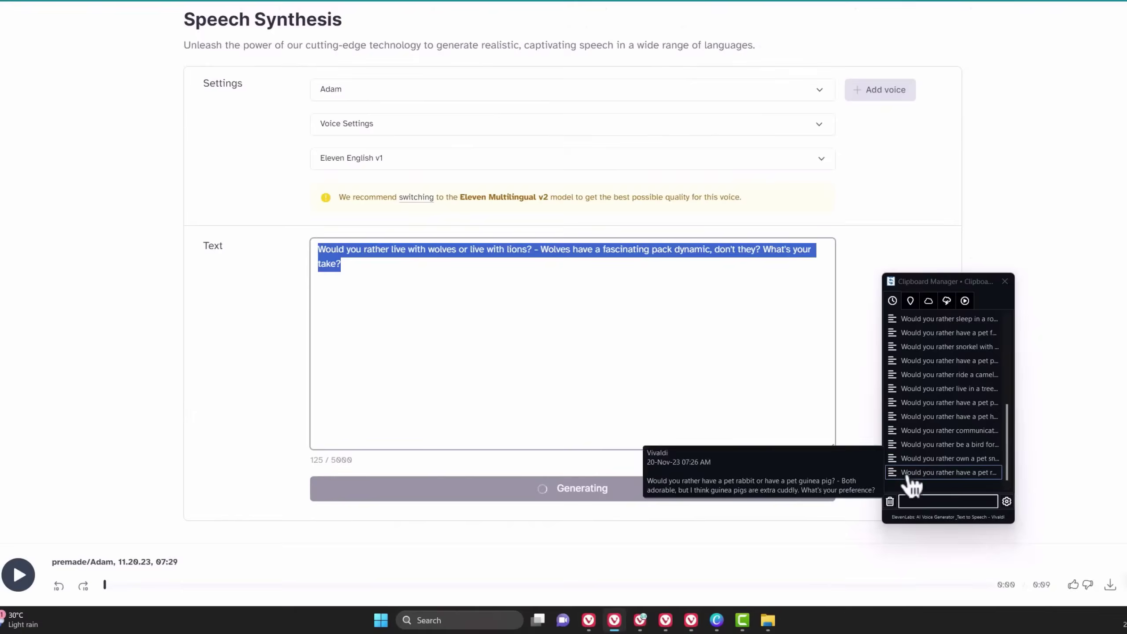
double_click(946, 473)
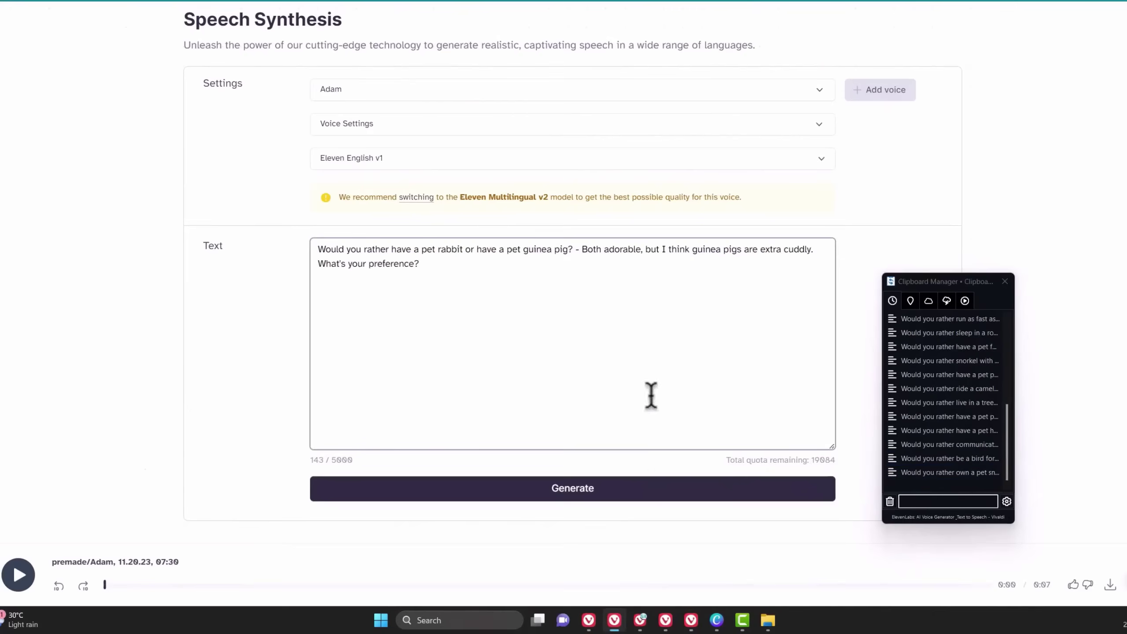
left_click(642, 491)
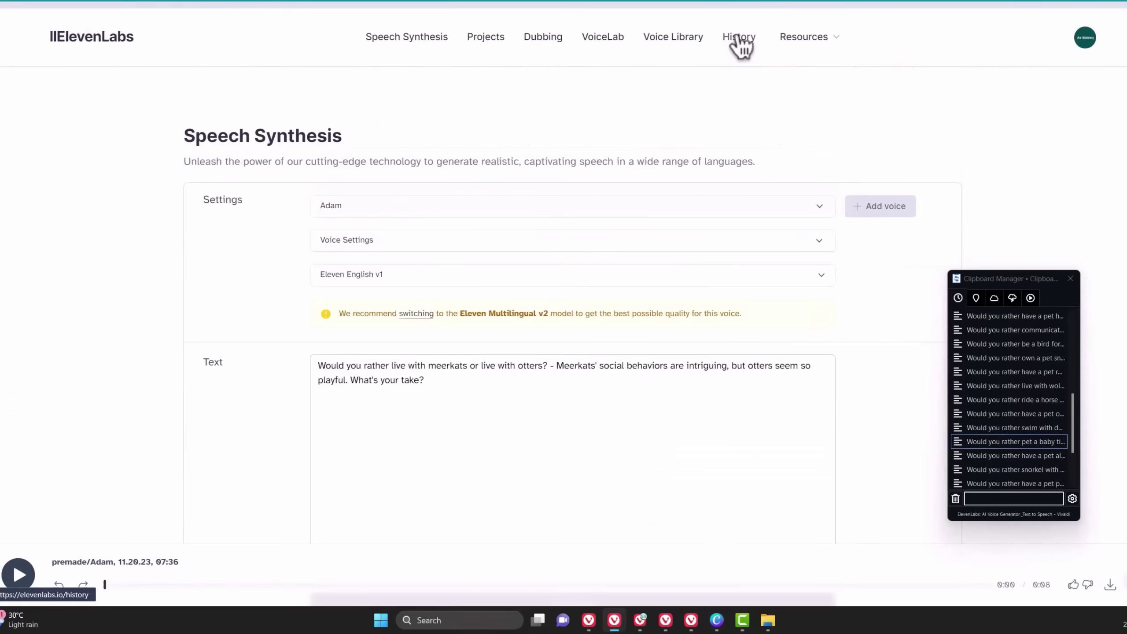
Open the ElevenLabs history and download the five selected Would You Rather samples on page 3 as long 1.zip
left_click(738, 38)
scroll(579, 315, "down", 8)
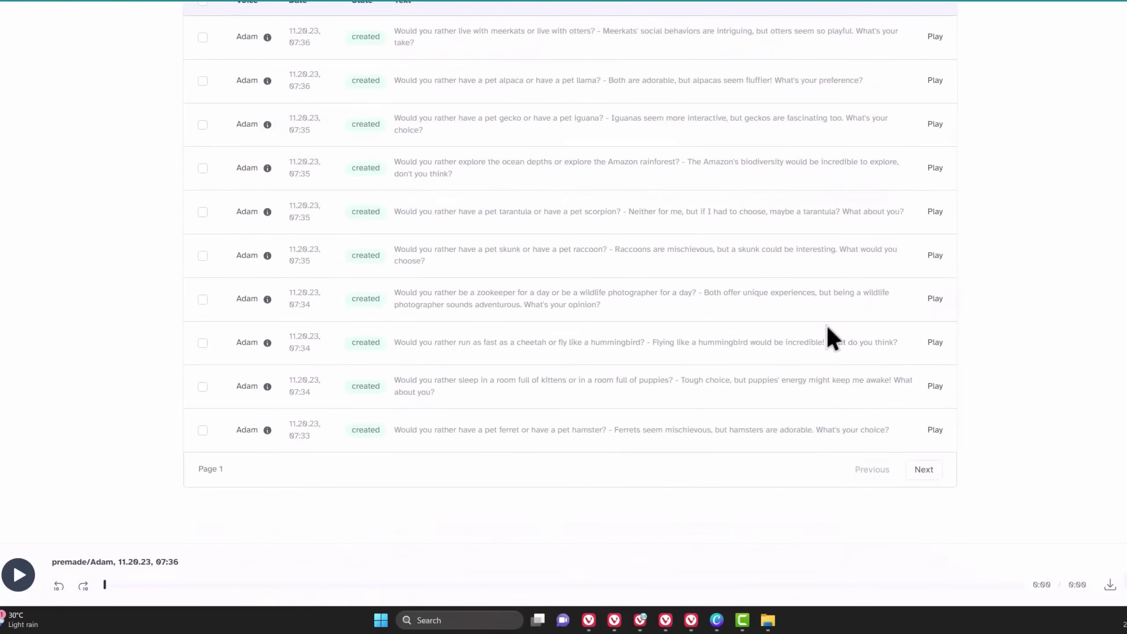
scroll(818, 339, "up", 3)
scroll(818, 339, "down", 3)
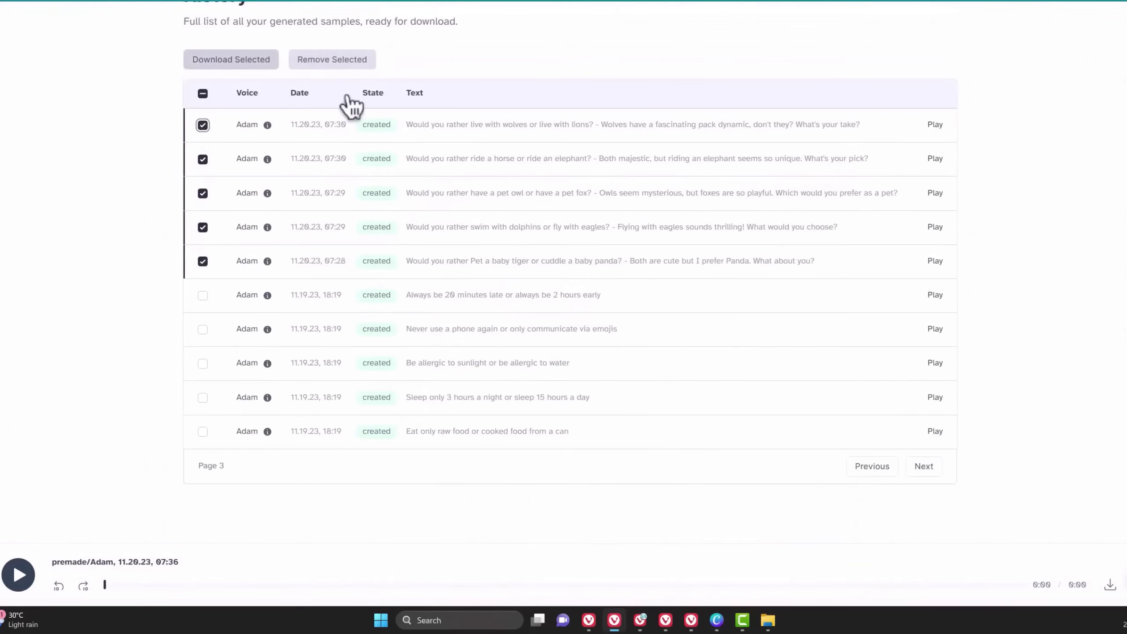
left_click(533, 118)
left_click(489, 338)
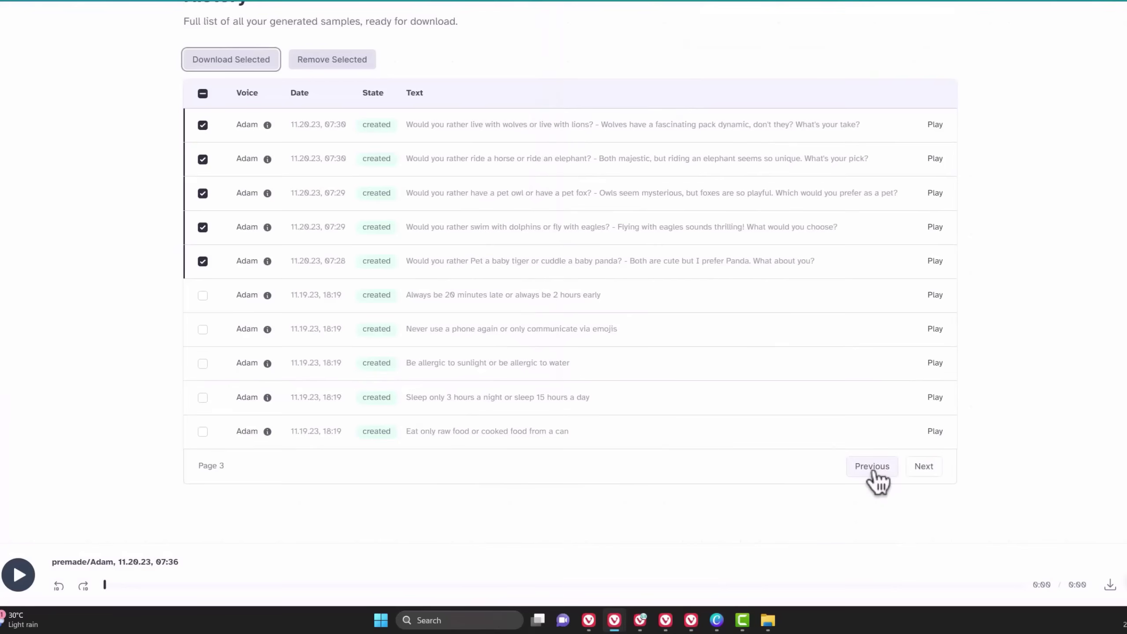
Download all samples on history page 2 as long 2.zip, and select all samples on page 1 for long 3.zip
left_click(203, 93)
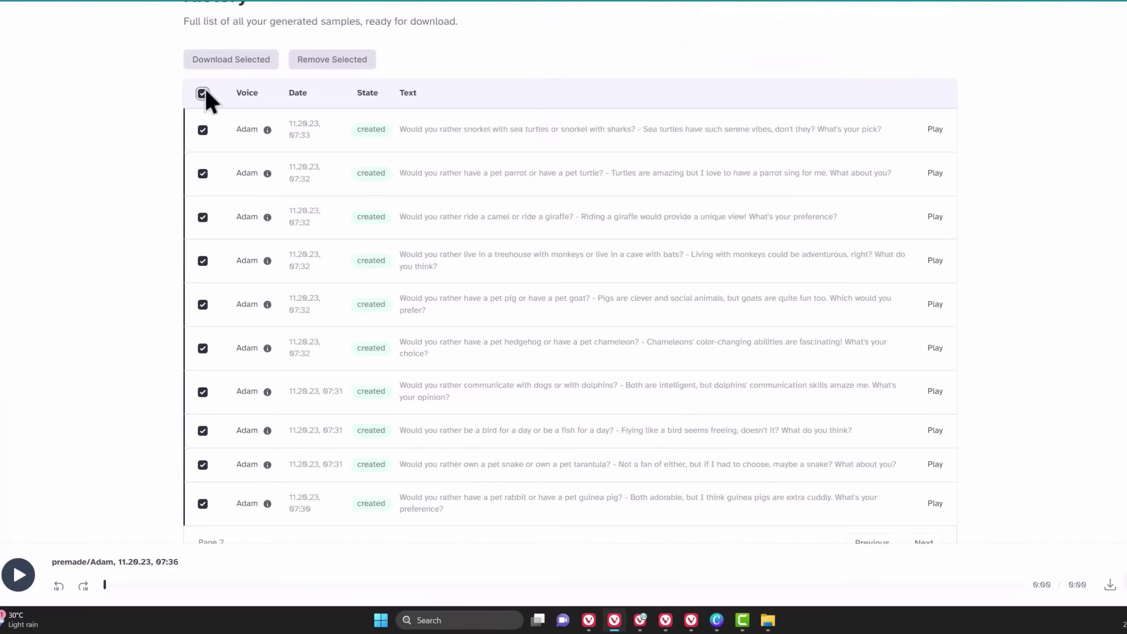
left_click(263, 65)
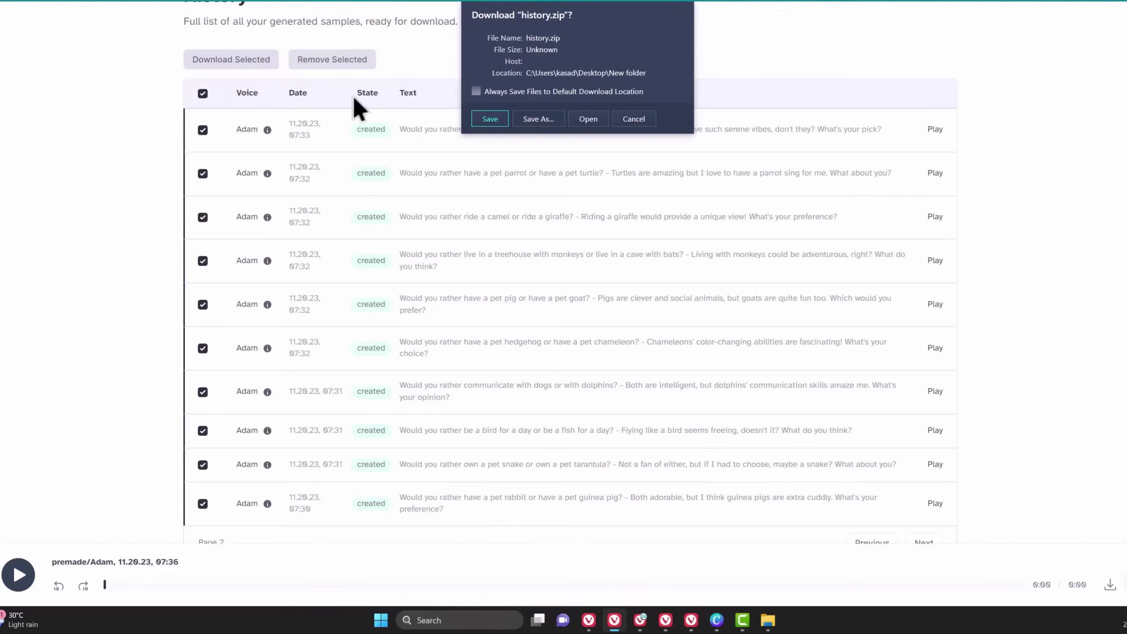
left_click(539, 119)
left_click(438, 335)
left_click(203, 94)
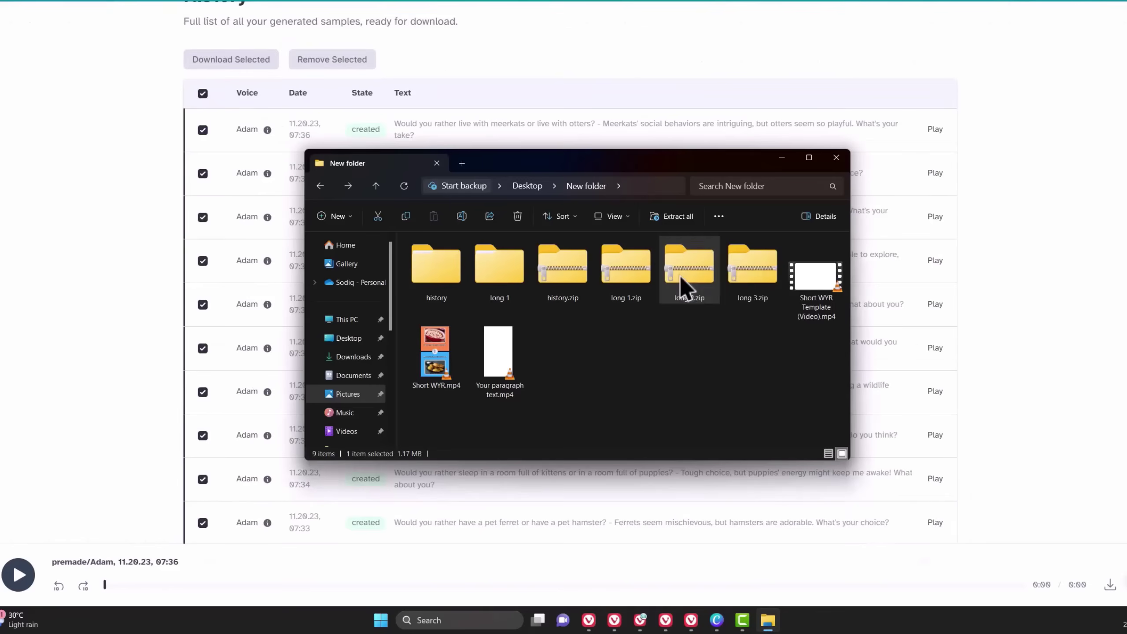
Extract the long 2 and long 3 archives in New folder and open the long 1 folder
right_click(684, 286)
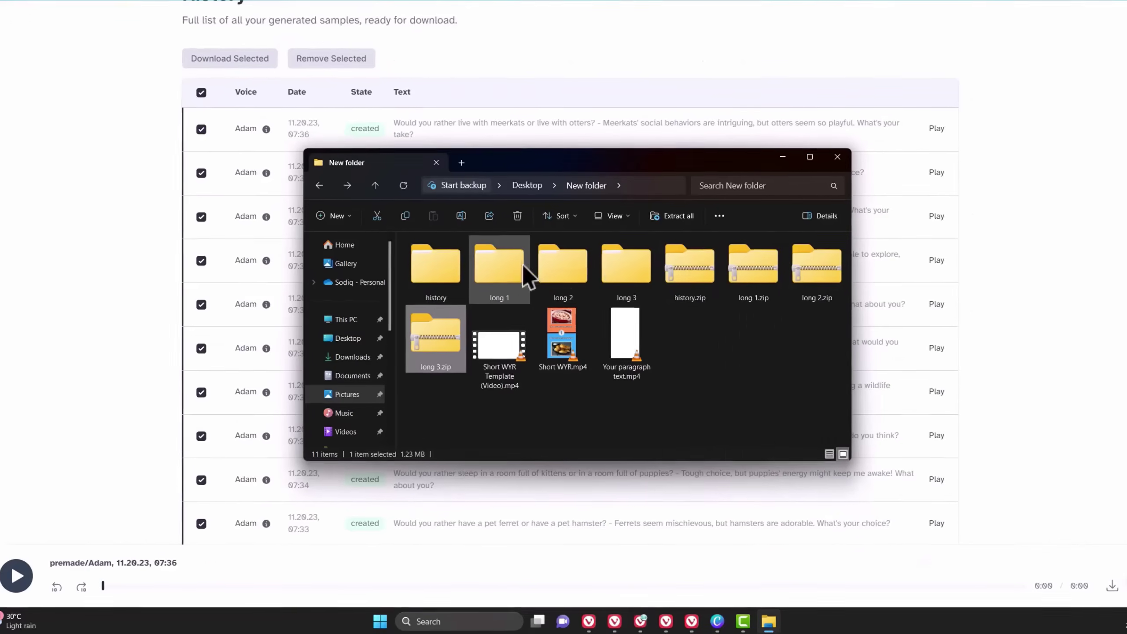
double_click(508, 282)
double_click(458, 244)
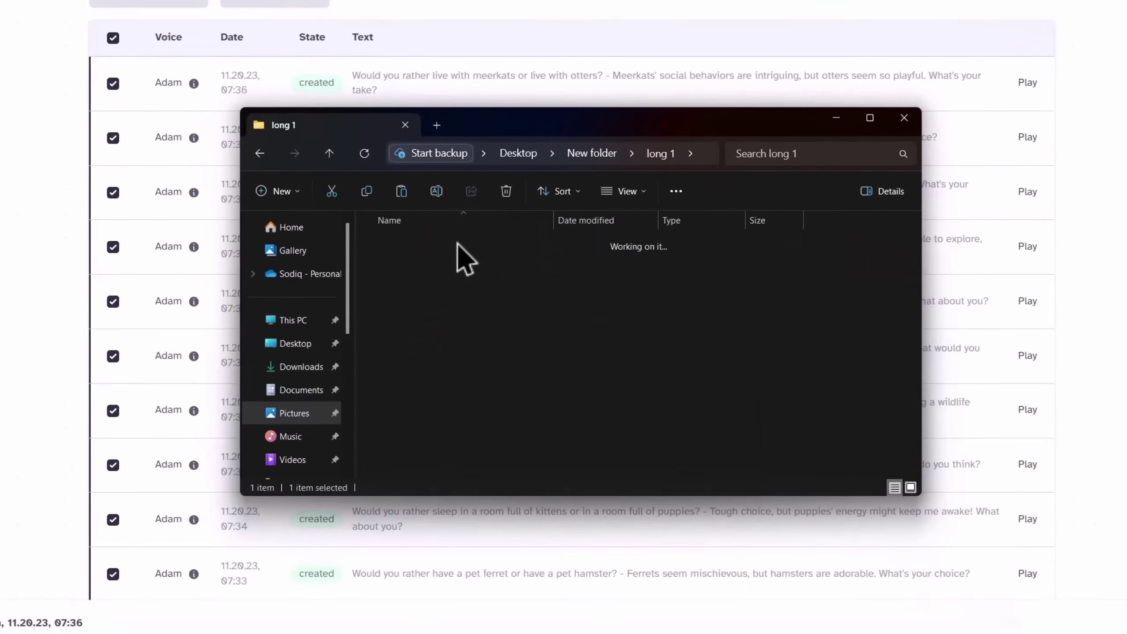
Move all the voice clips from the adam folders of long 2 and long 3 into the adam folder inside long 1
double_click(457, 244)
key("alt+Up")
key("alt+Up")
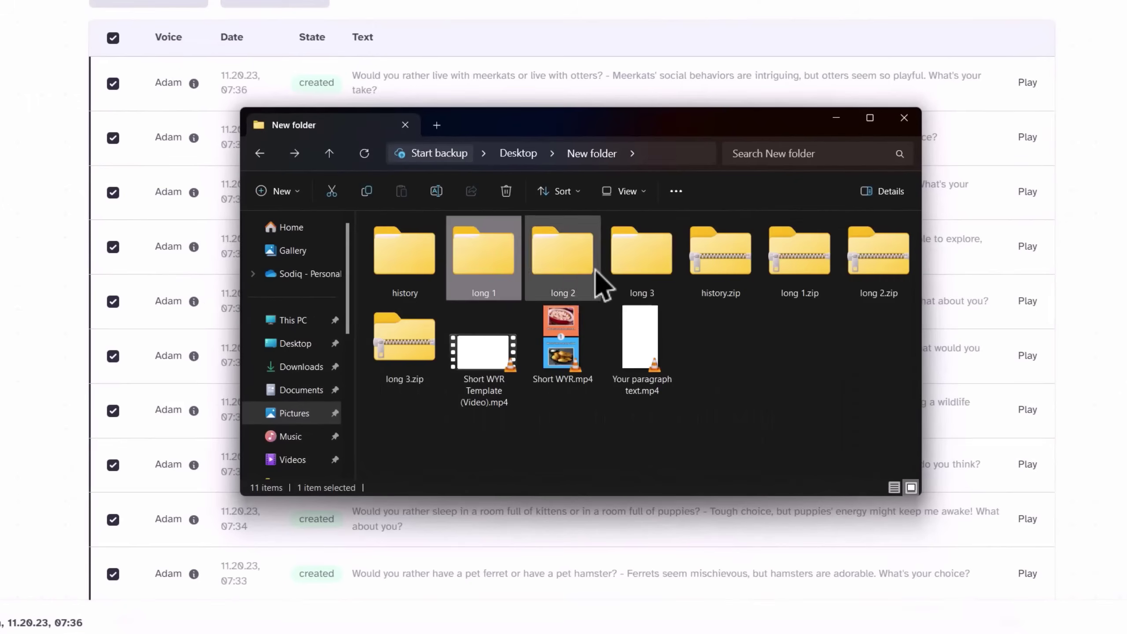
double_click(604, 284)
double_click(602, 246)
key("ctrl+a")
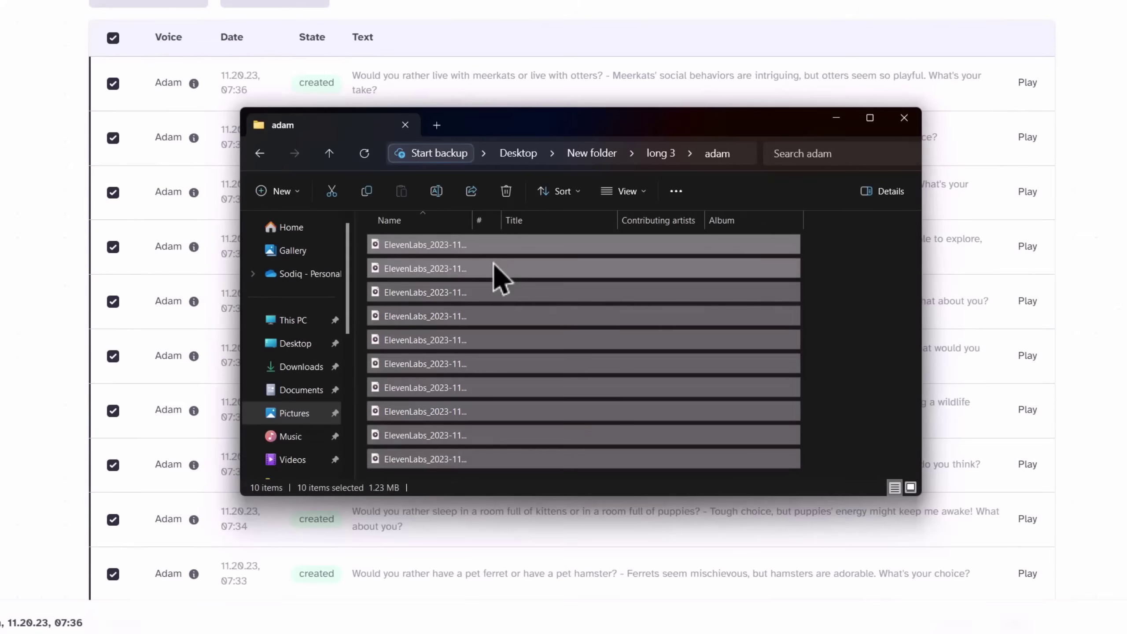
key("Delete")
key("alt+Up")
key("alt+Up")
double_click(492, 251)
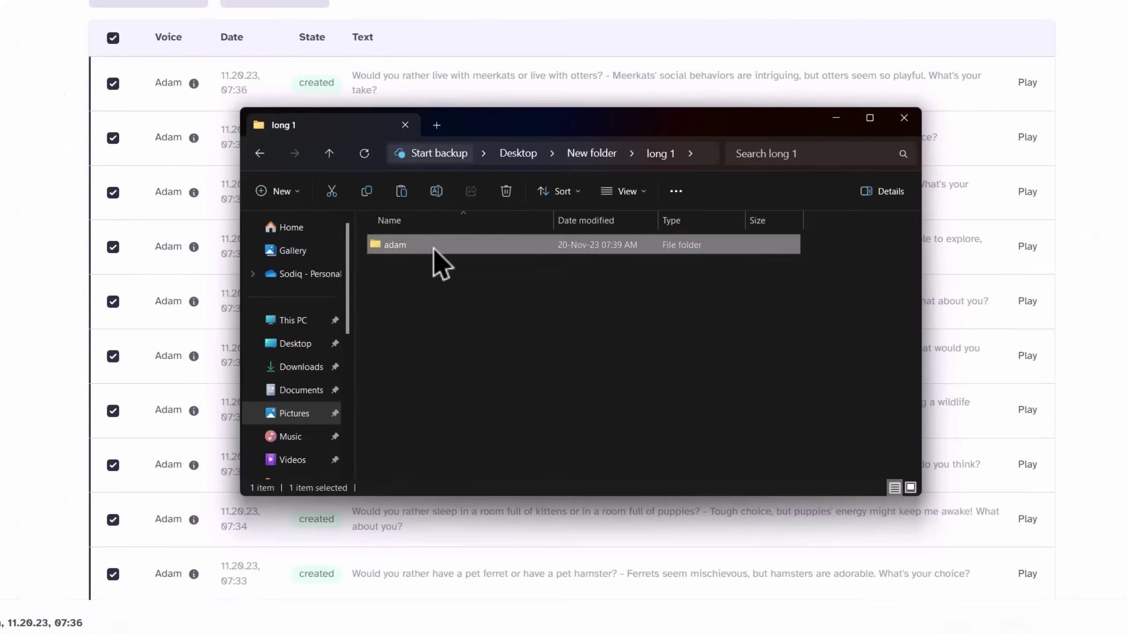
double_click(444, 246)
Batch-rename all the mp3 clips in the combined adam folder to long, and upload them to the audio uploads in Canva
left_click_drag(472, 213, 672, 214)
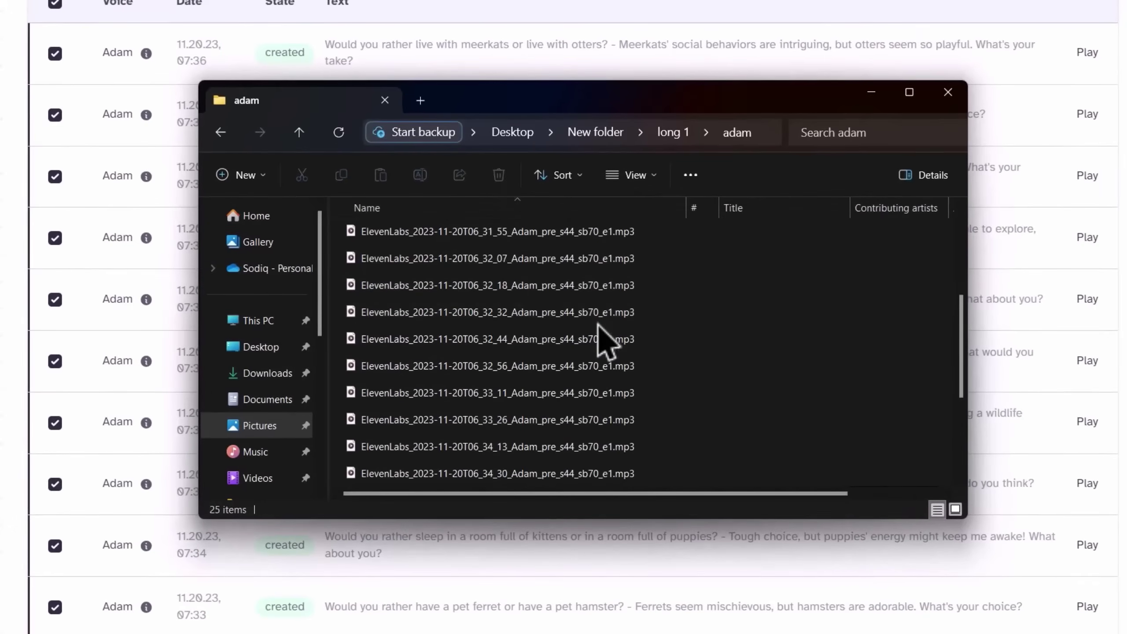
key("ctrl+a")
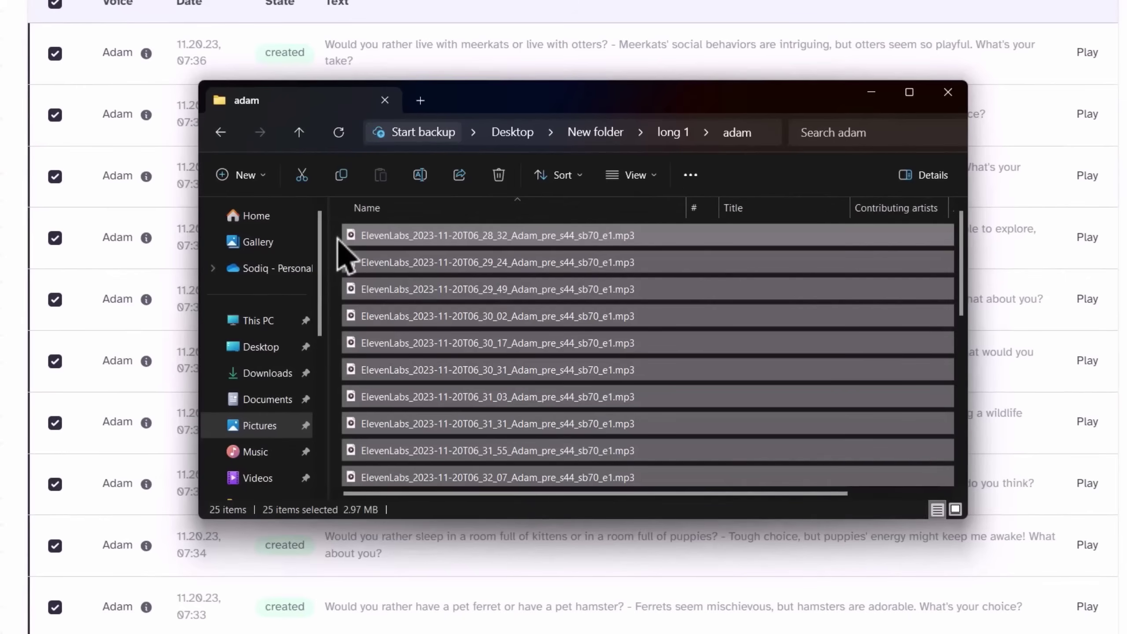
key("F2")
type("long.mp3")
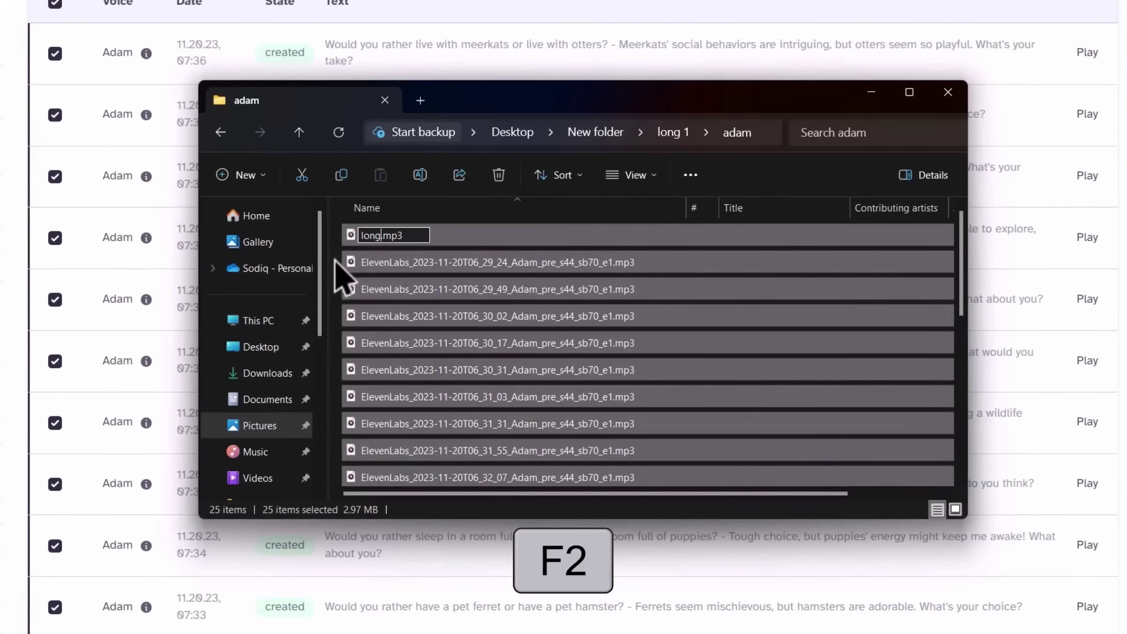
key("Return")
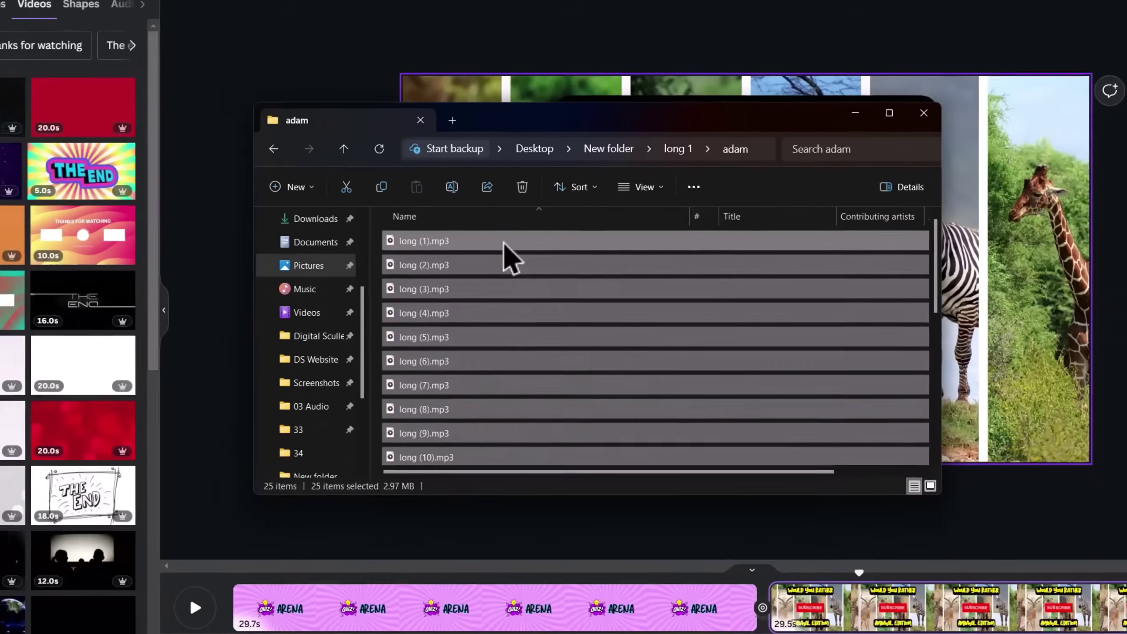
left_click_drag(504, 243, 113, 315)
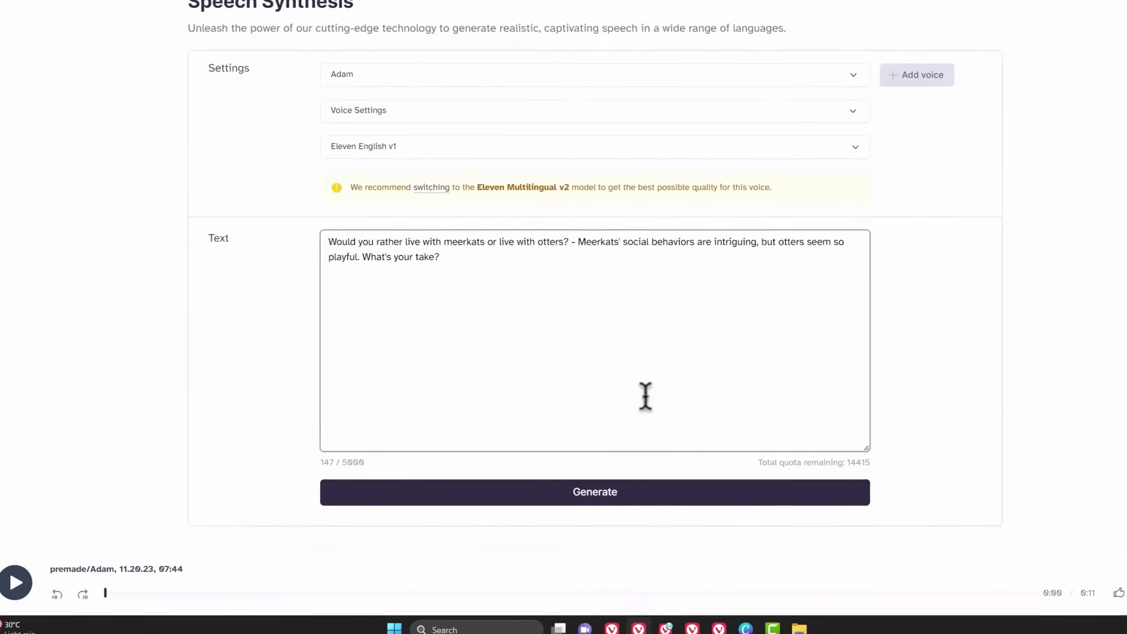
In ElevenLabs, generate the intro speech welcoming friends to Quiz Arena's Would You Rather Quiz - Animal Edition, asking them to subscribe and ending with "Let's go!"
key("ctrl+a")
type("Hello Friends! Welcome to Quiz Arena! Today we are going to play Would You Rather Quiz - Animal Edition. Make sure you subscribe for more awesome quizzes like this. Let’s go!")
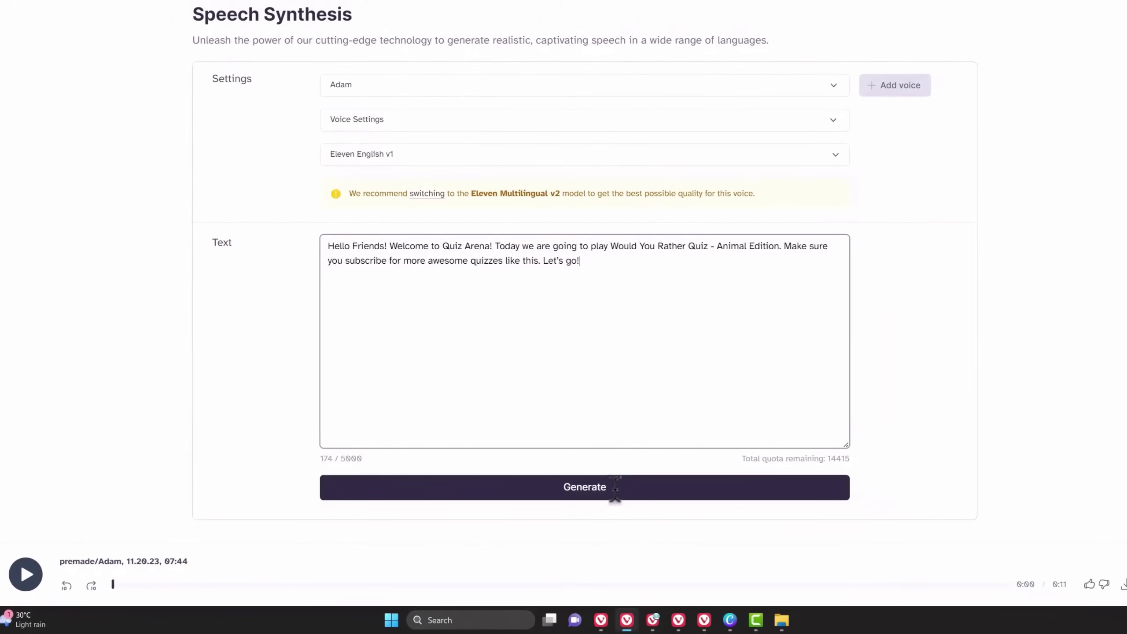
left_click(630, 493)
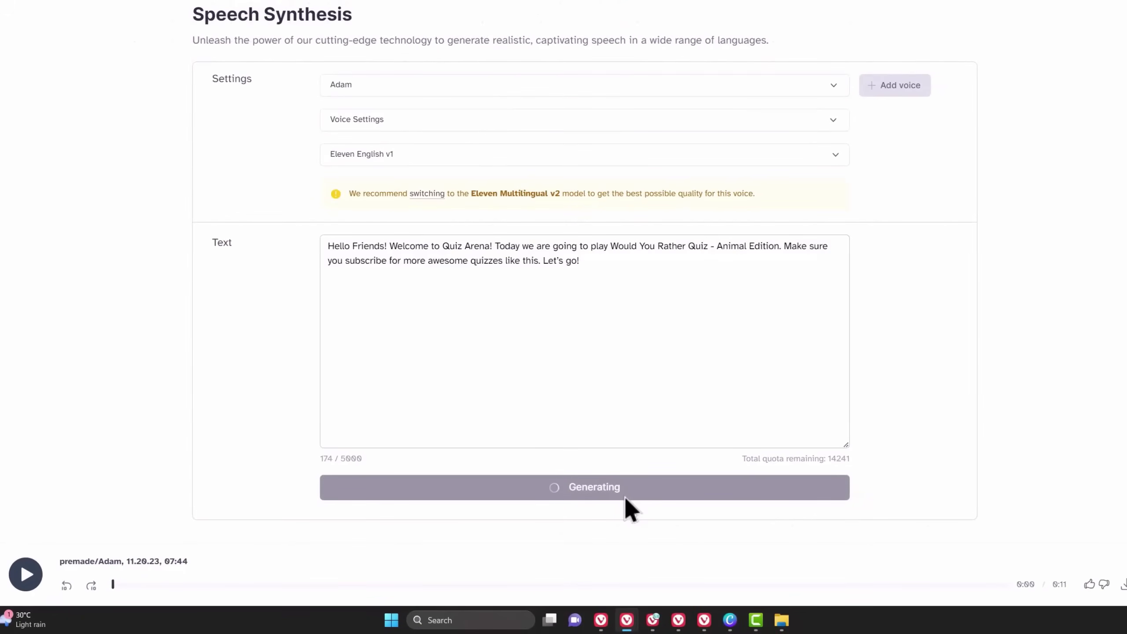
Generate the outro speech "That's it for today, don't forget to like and subscribe to our channel. Click on one of these videos for your next challenge."
left_click(400, 300)
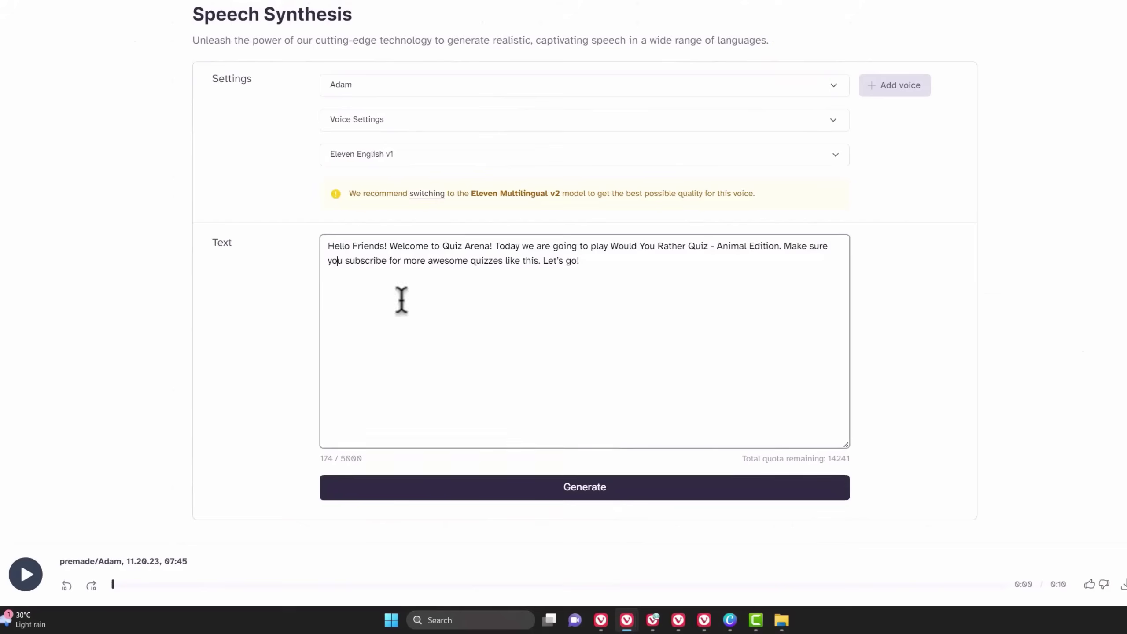
key("ctrl+a")
type("That’s it for today, don’t forget to like and subscribe to our channel. Click on one of these videos for your next challenge.")
left_click(643, 493)
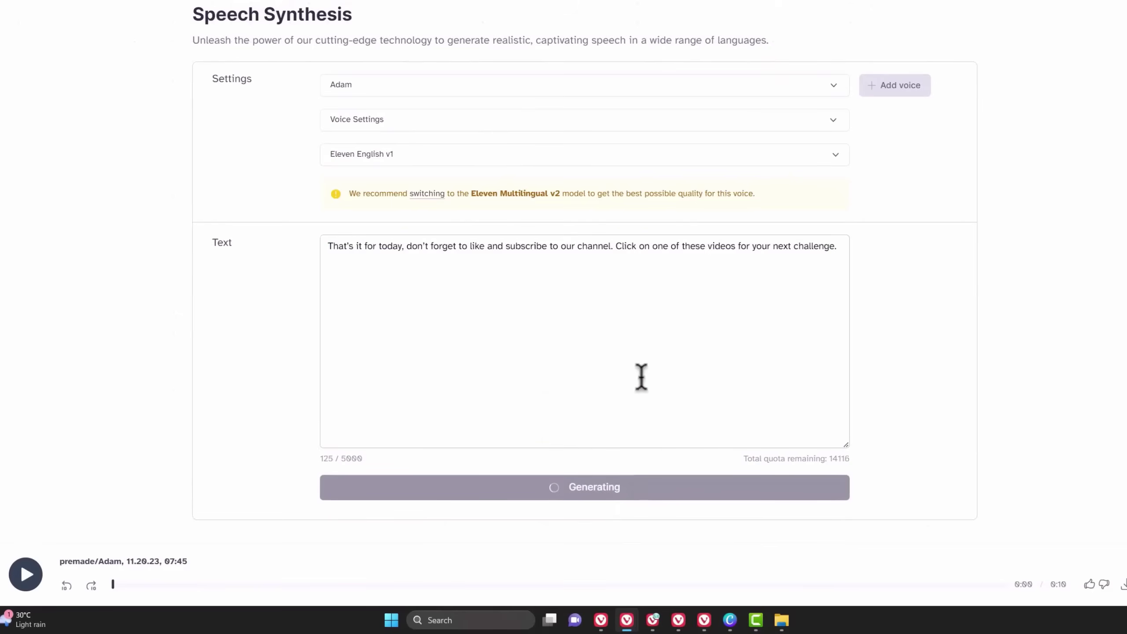
Download the intro and outro speech clips and upload both mp3 files from New folder to Canva's audio uploads
scroll(728, 121, "up", 3)
left_click(752, 32)
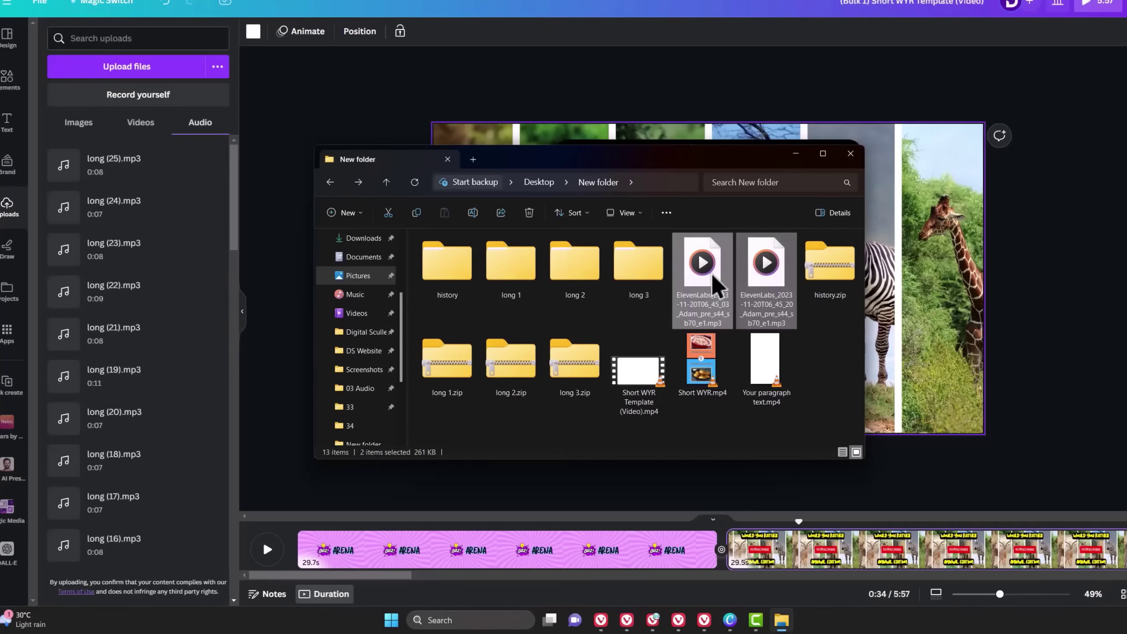
left_click_drag(712, 282, 135, 284)
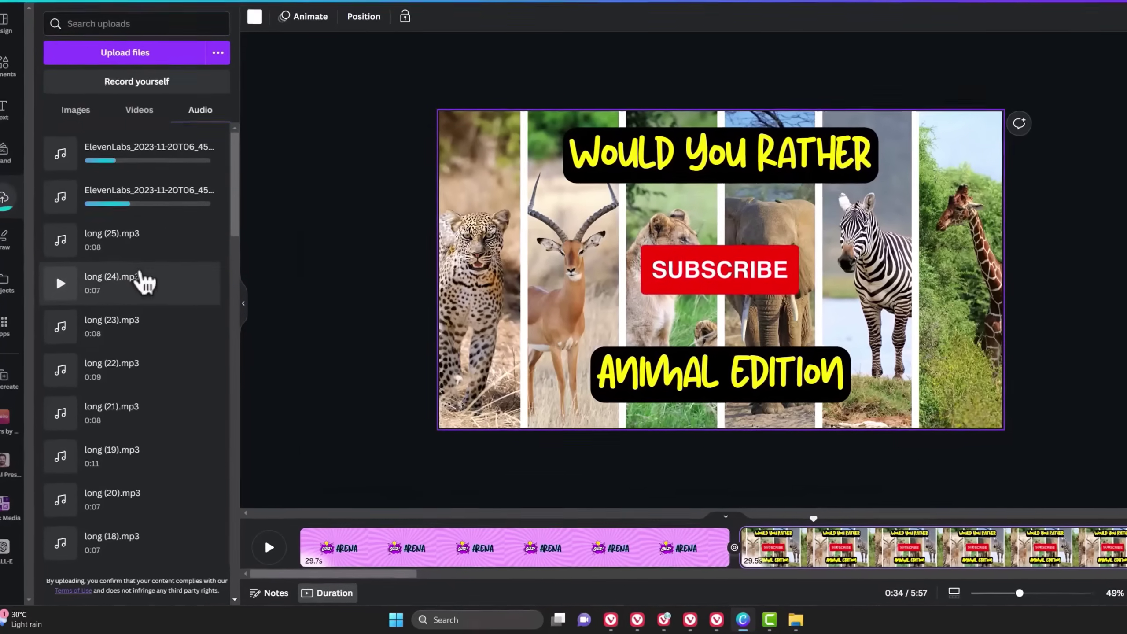
Add the 10-second intro voiceover at the start of the Quiz Arena page and split it at about 2.3 s
left_click(284, 523)
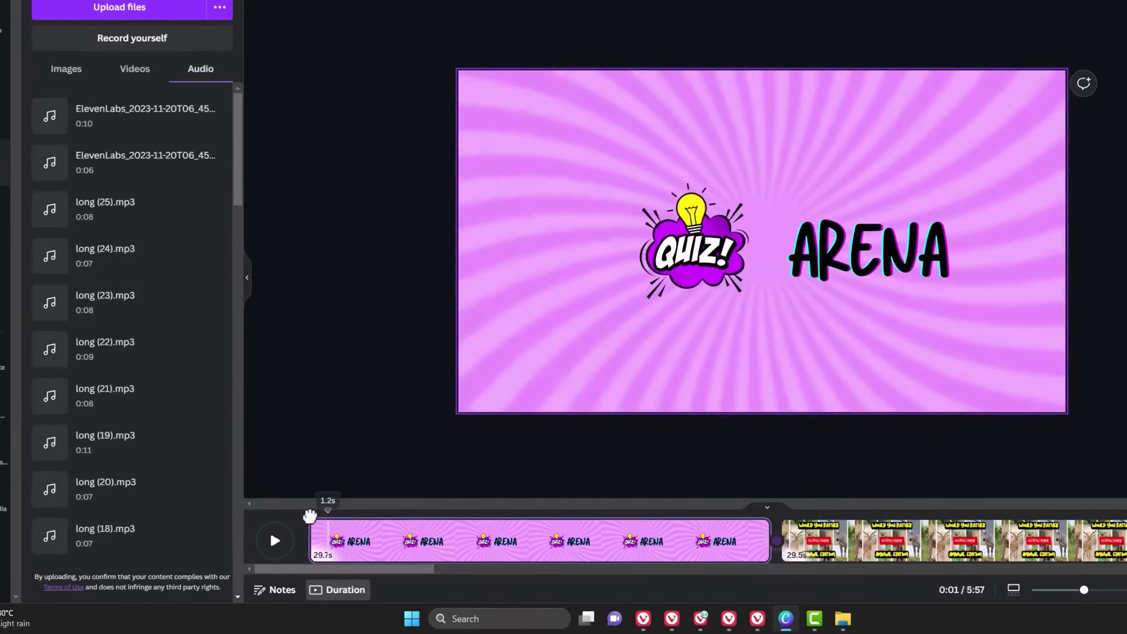
left_click(158, 114)
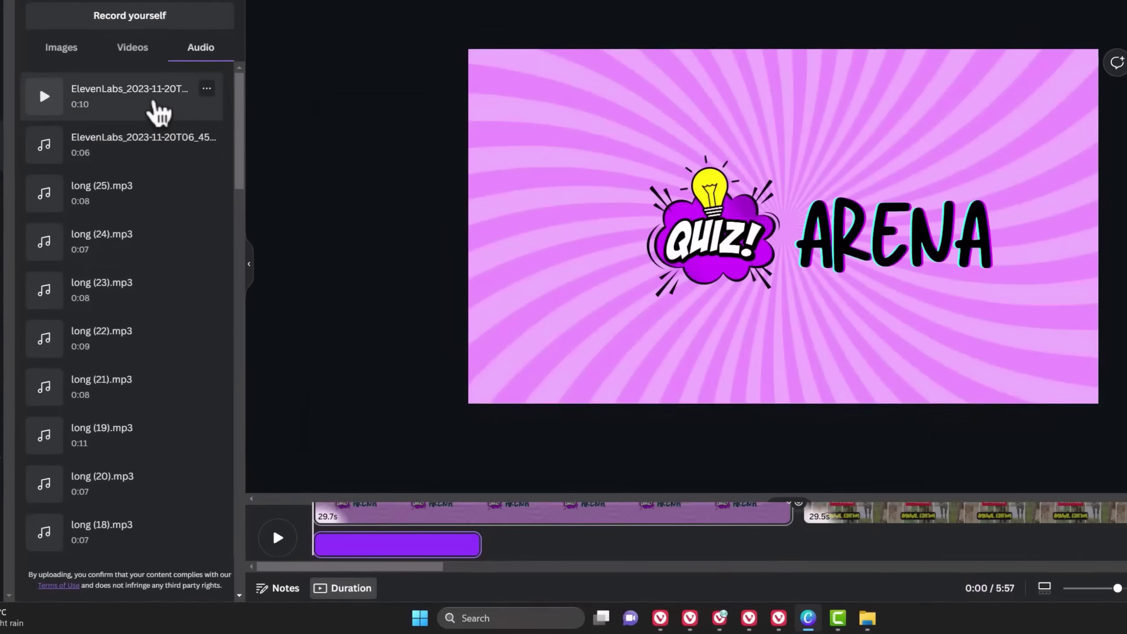
left_click(291, 529)
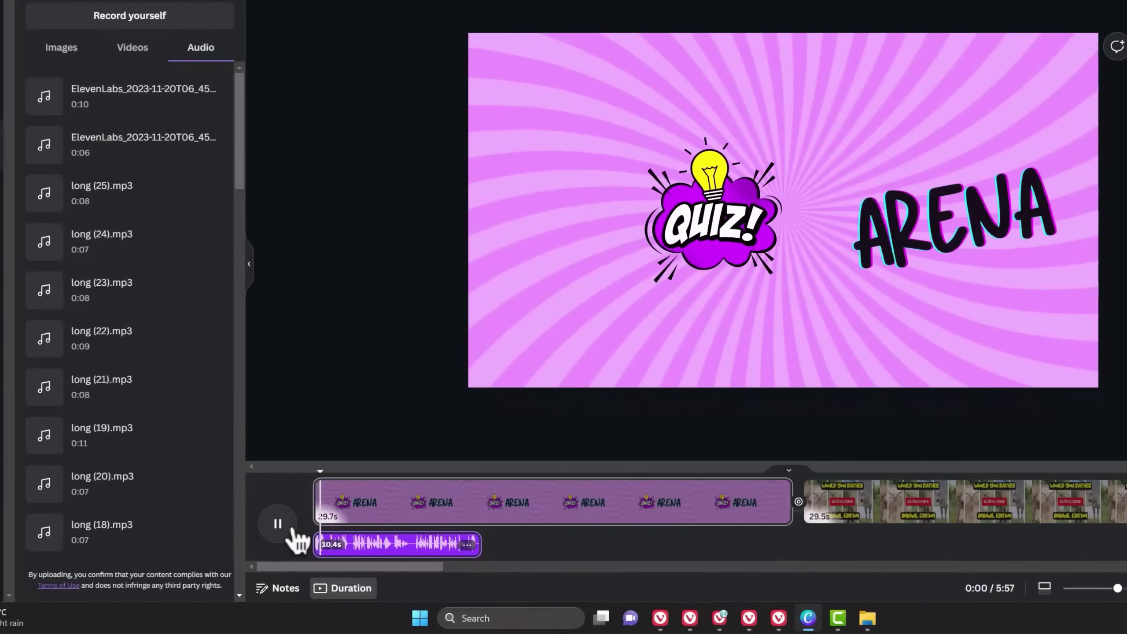
left_click(292, 529)
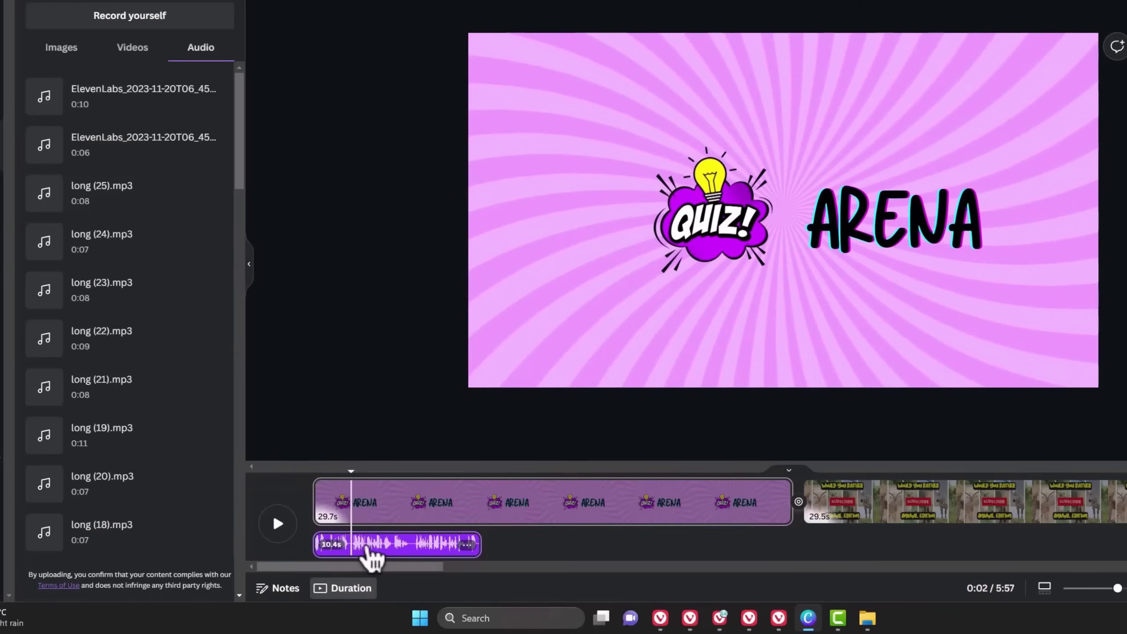
key("s")
Trim the Quiz Arena page to 2.3 s and the Animal Edition page to 8.2 s to match the voiceover parts, and preview them
left_click_drag(792, 501, 349, 513)
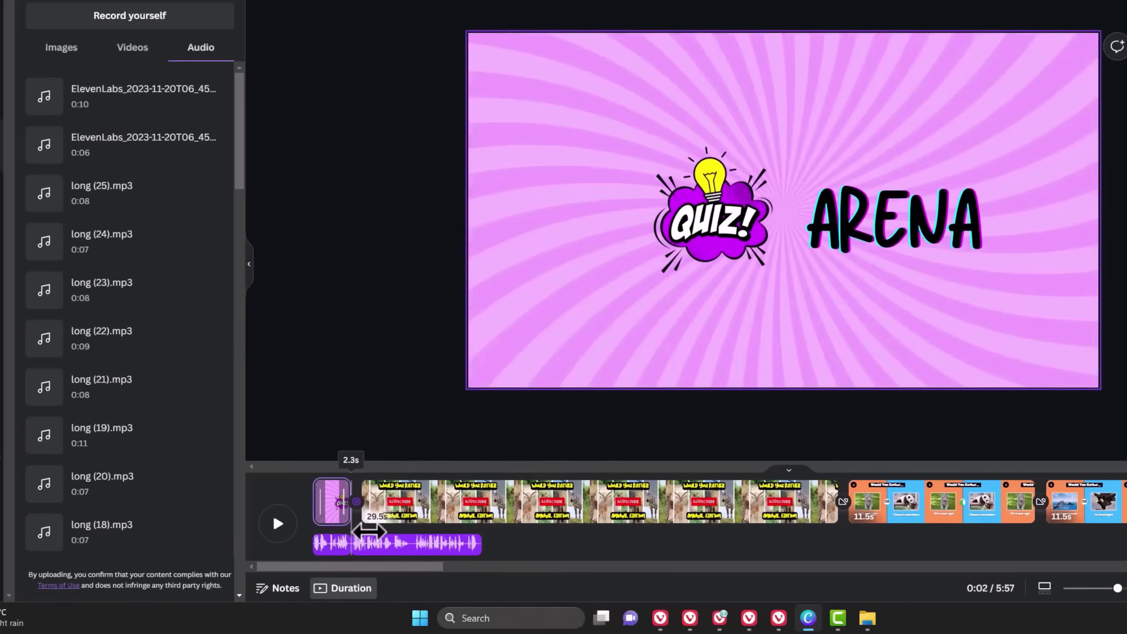
left_click(393, 541)
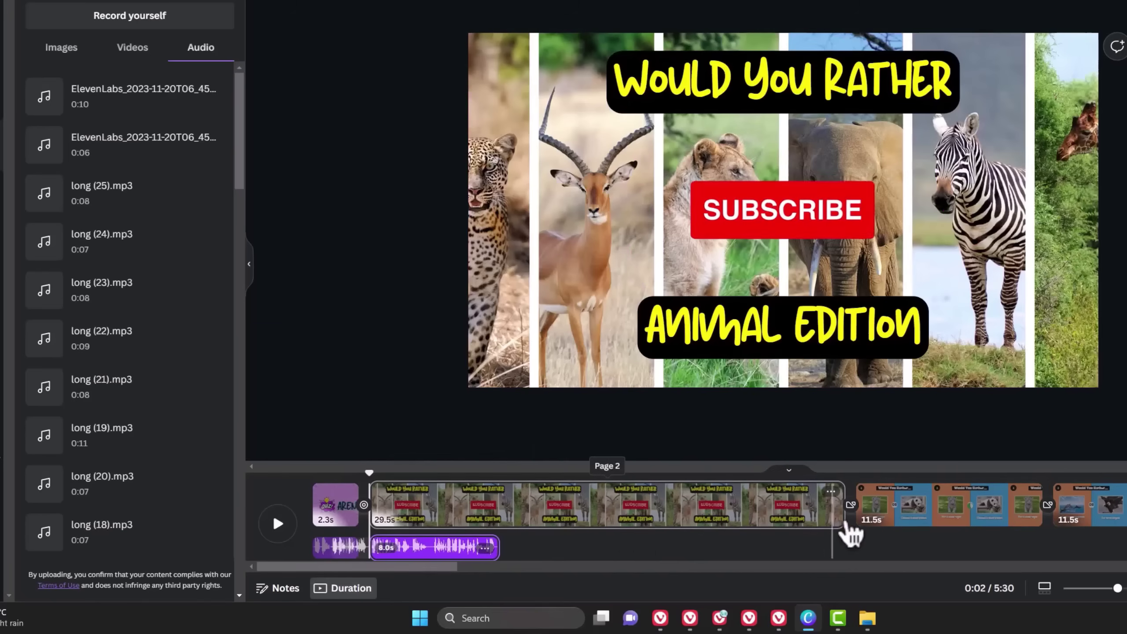
left_click_drag(846, 518, 491, 515)
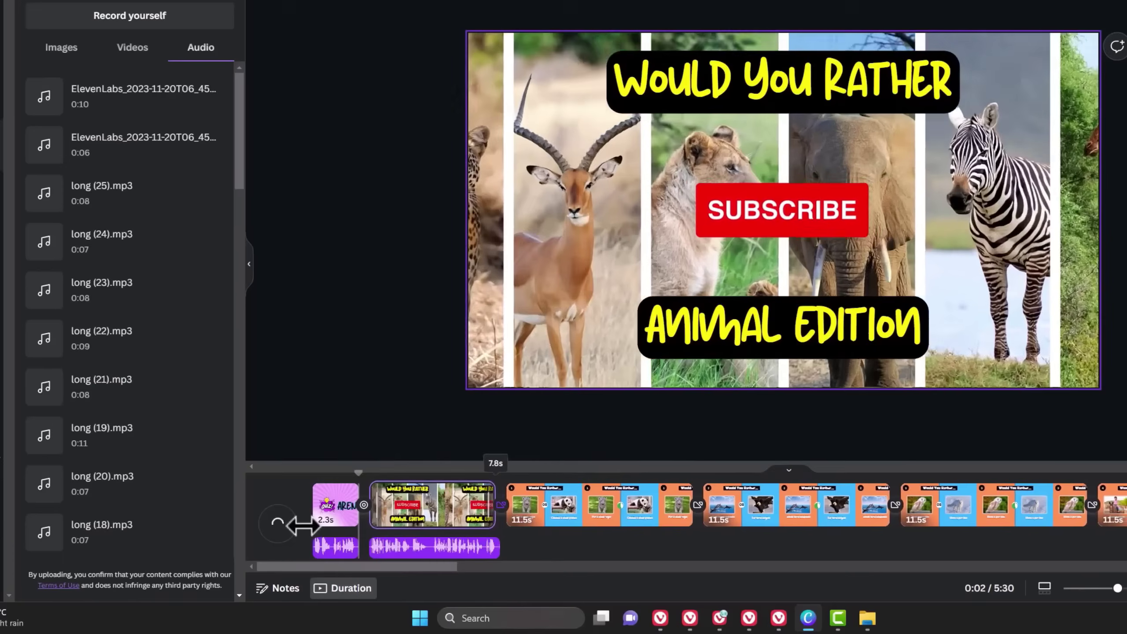
left_click(280, 524)
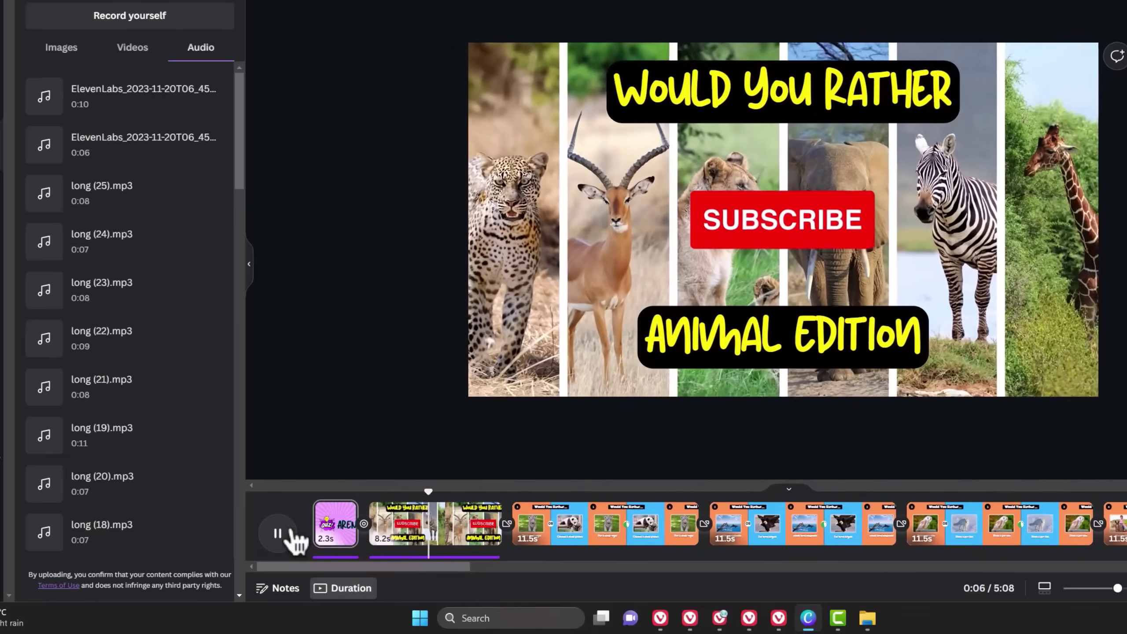
left_click(288, 533)
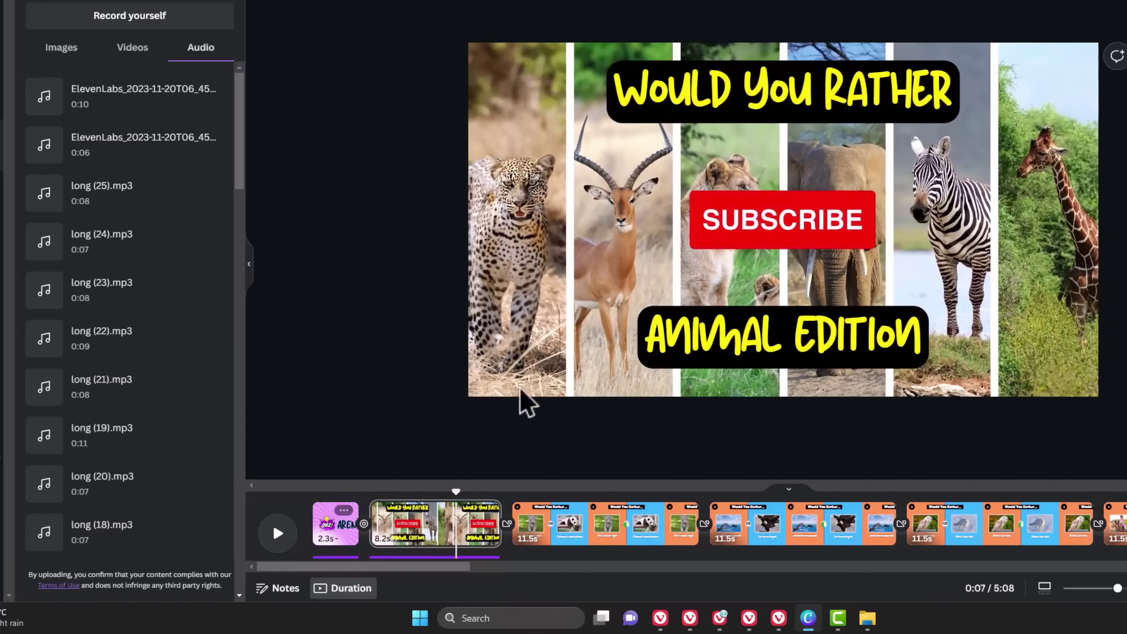
Show the timing of the Subscribe graphic on the Animal Edition page and trim both its ends so it appears only in the page's second half
right_click(767, 244)
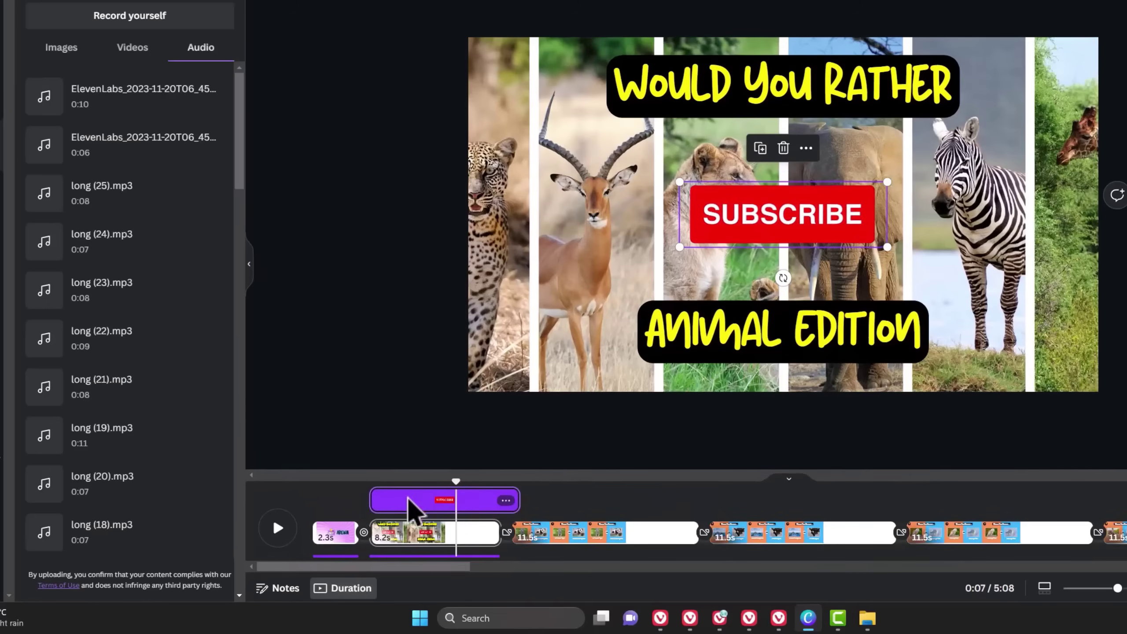
left_click_drag(415, 498, 443, 498)
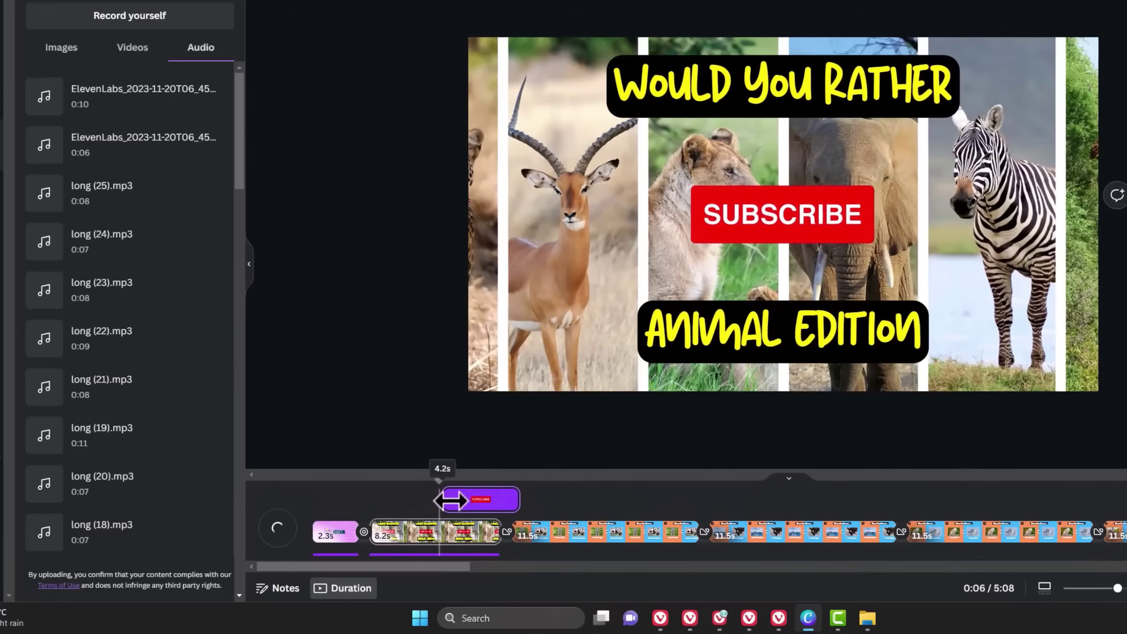
left_click_drag(517, 494, 496, 494)
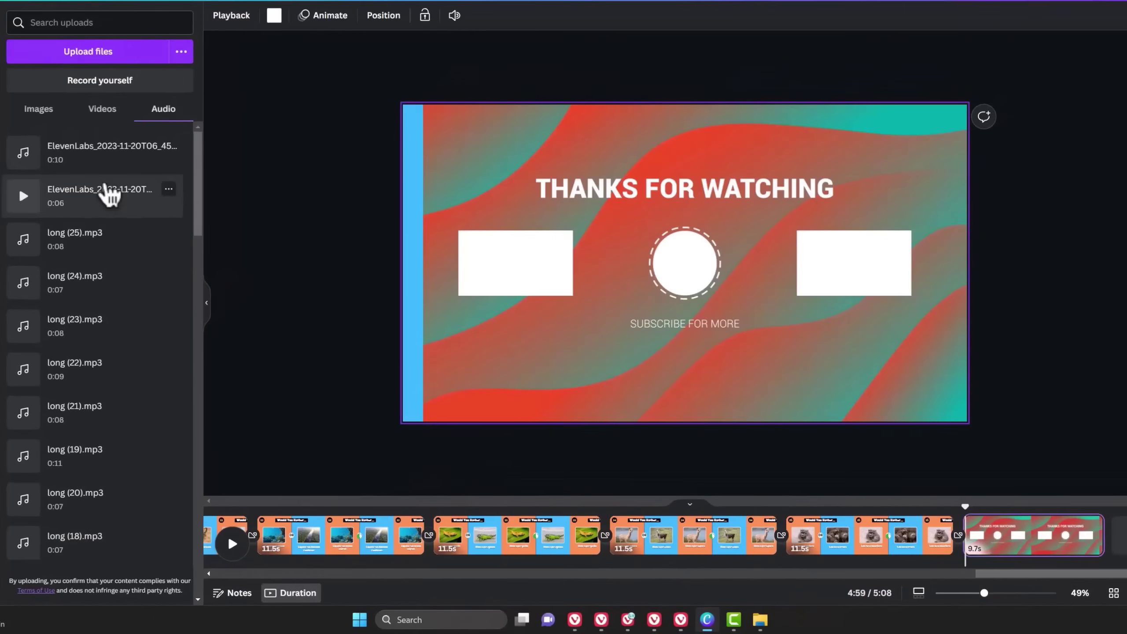
Add the 6-second outro voiceover to the Thanks for Watching page and long (25).mp3 near the start of the question 25 page
left_click(108, 195)
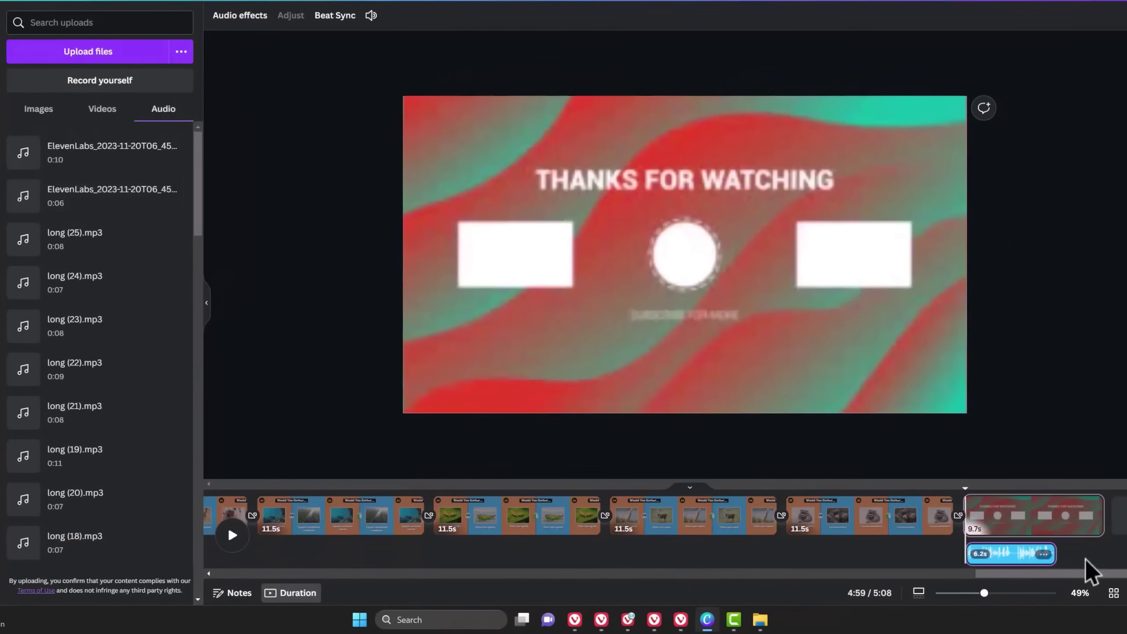
left_click_drag(968, 489, 806, 496)
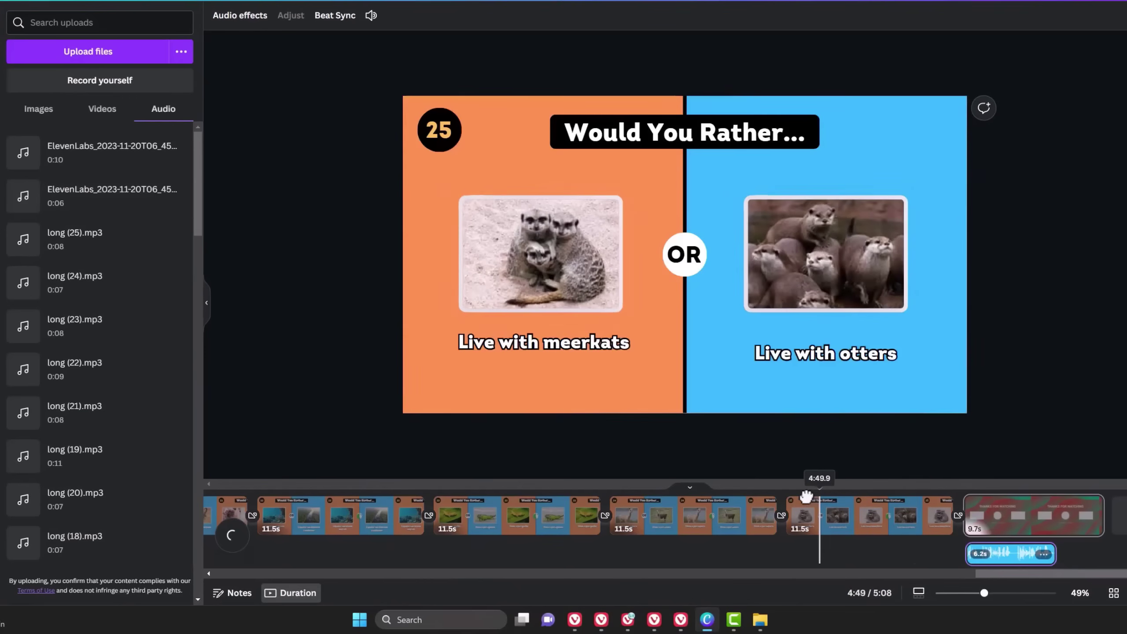
left_click(788, 494)
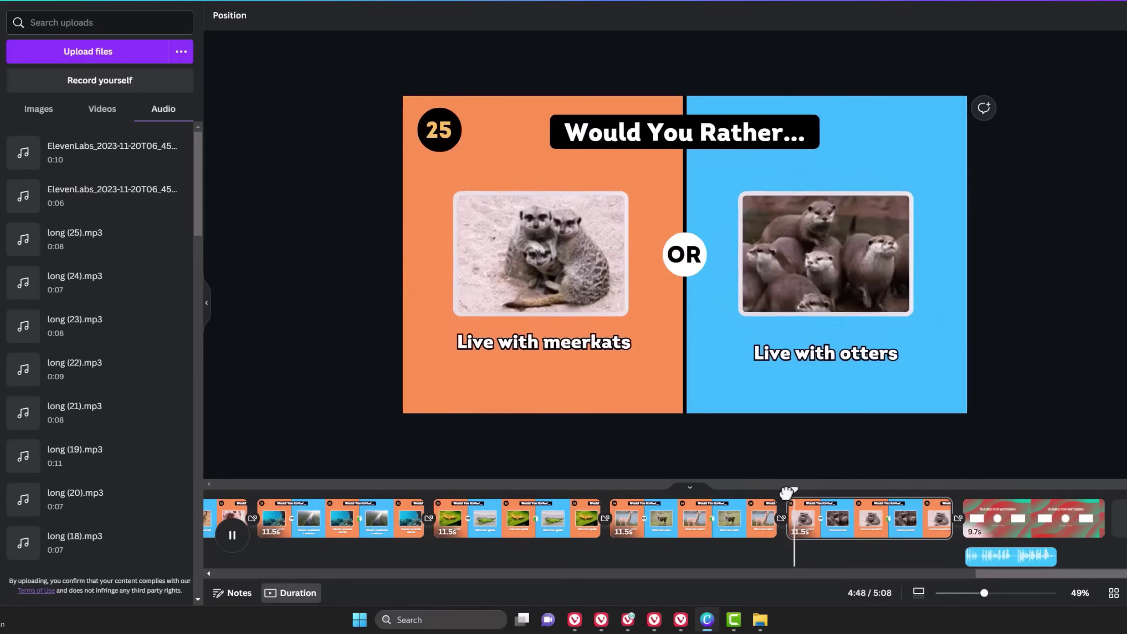
left_click_drag(787, 494, 799, 488)
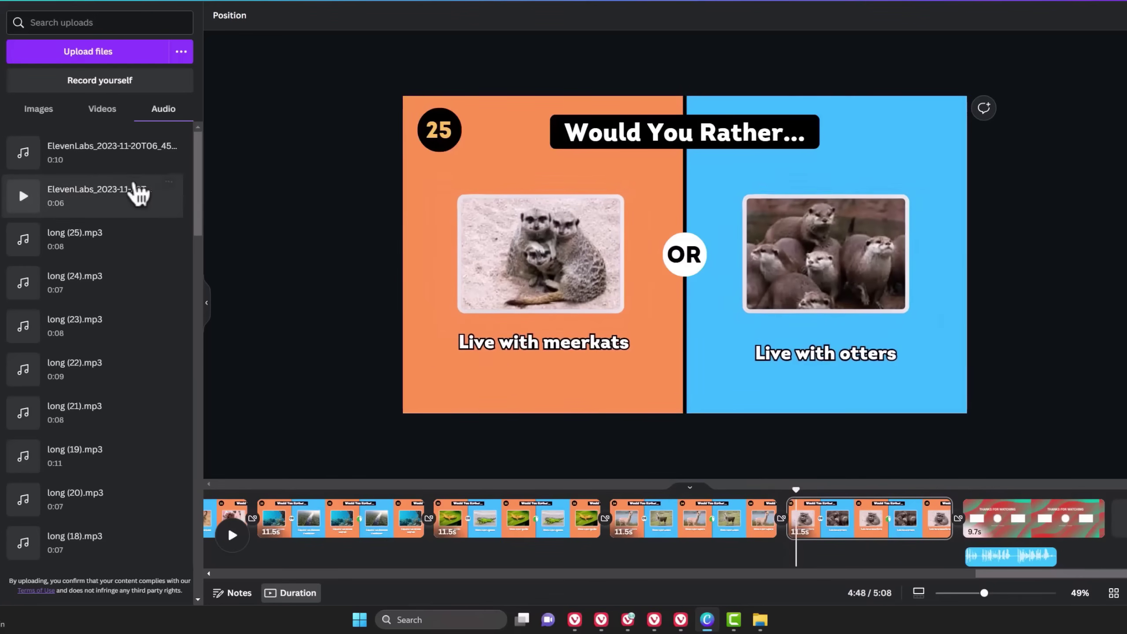
left_click(117, 243)
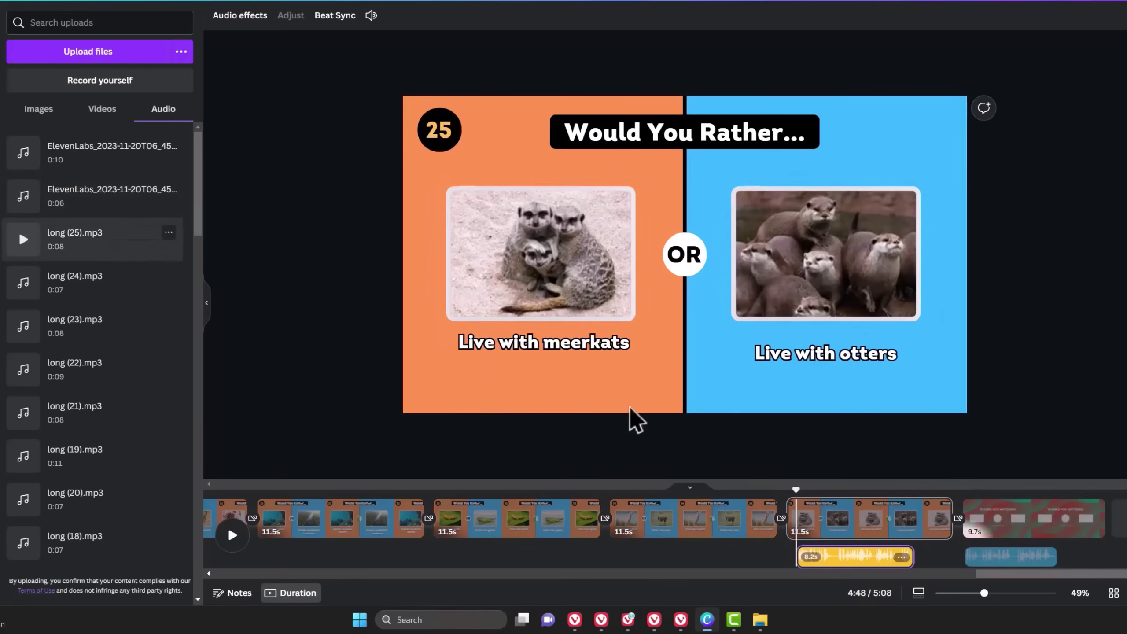